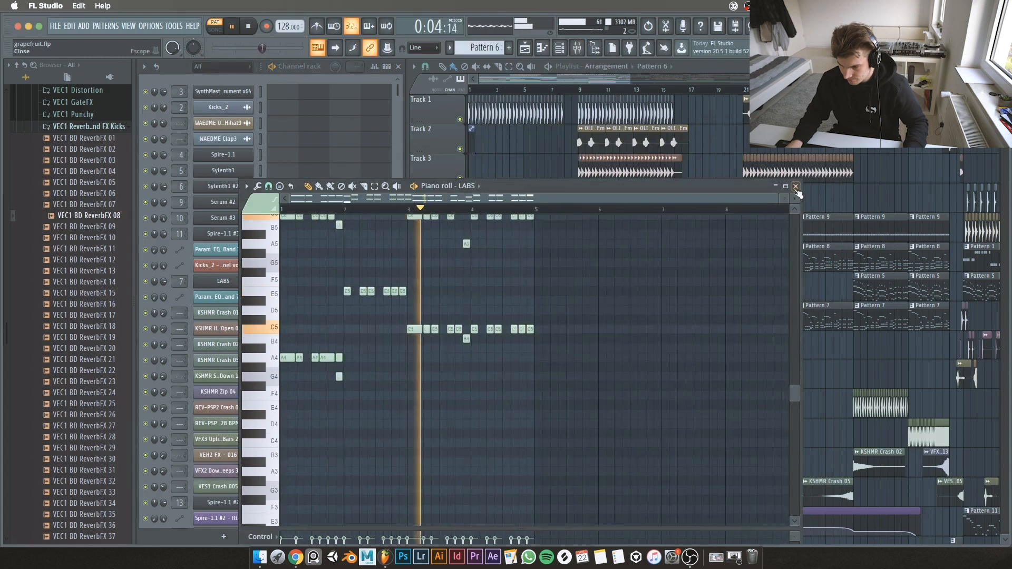
Step: Close the piano roll, select Pattern 2 from its Track 8 clip, and audition it with the Sylenth1 #2 channel muted
{"action": "key", "text": "F7"}
{"action": "key", "text": "space"}
{"action": "left_click", "coordinate": [488, 317]}
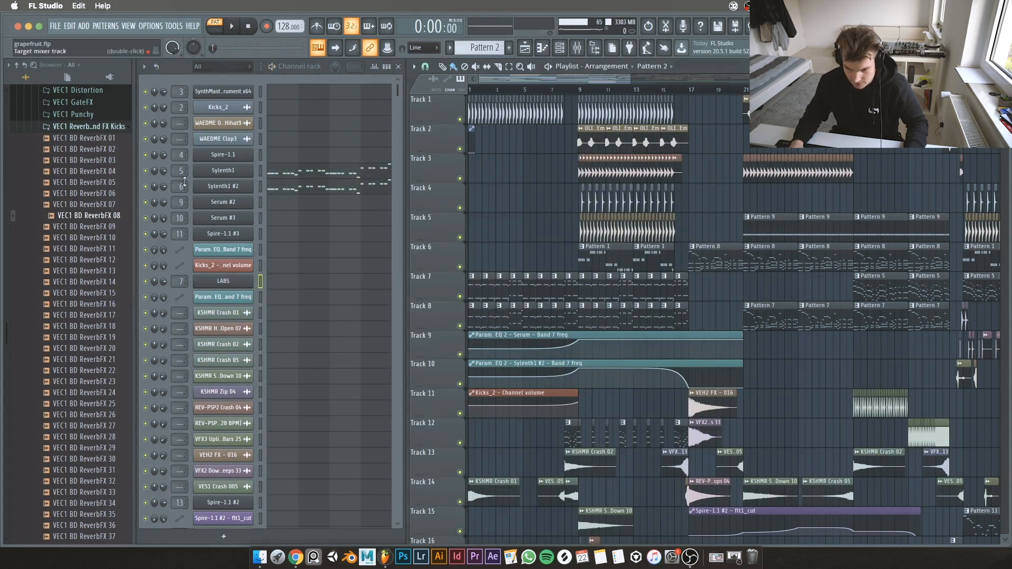
{"action": "left_click", "coordinate": [145, 187]}
{"action": "key", "text": "space"}
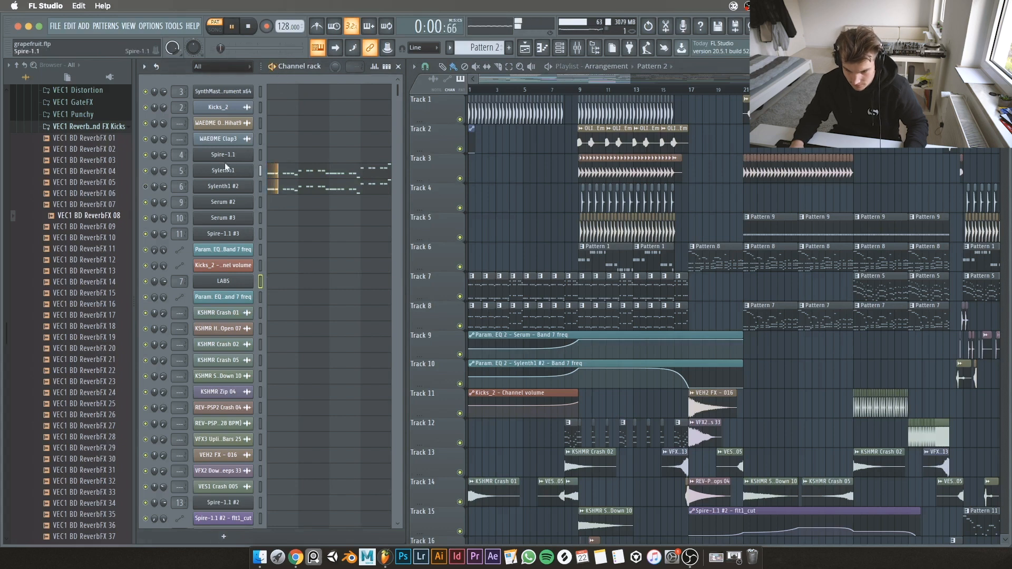
{"action": "key", "text": "space"}
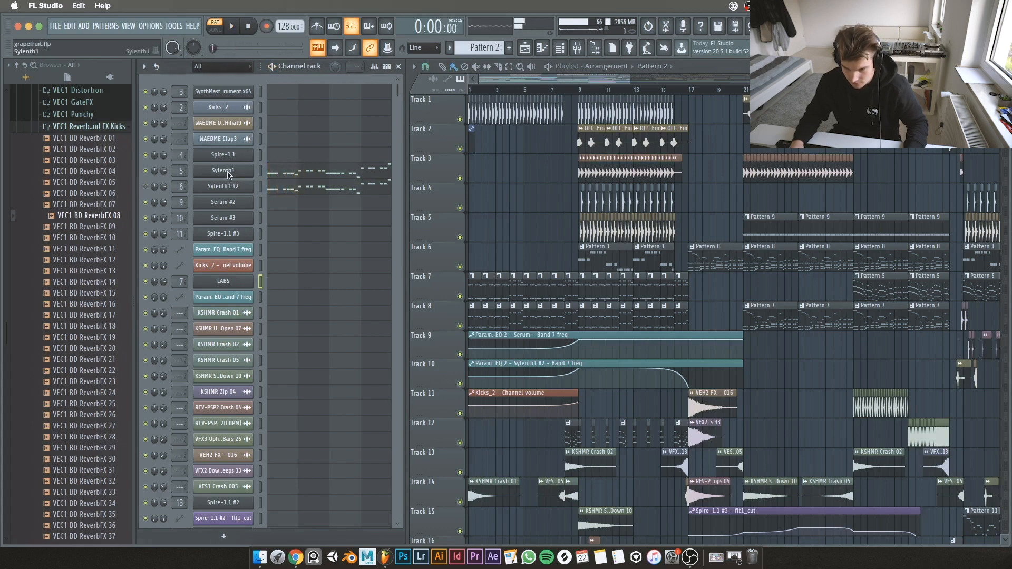
Step: Inspect the Sylenth1 channel's synth settings, close its window and play Pattern 2 again
{"action": "left_click", "coordinate": [228, 172]}
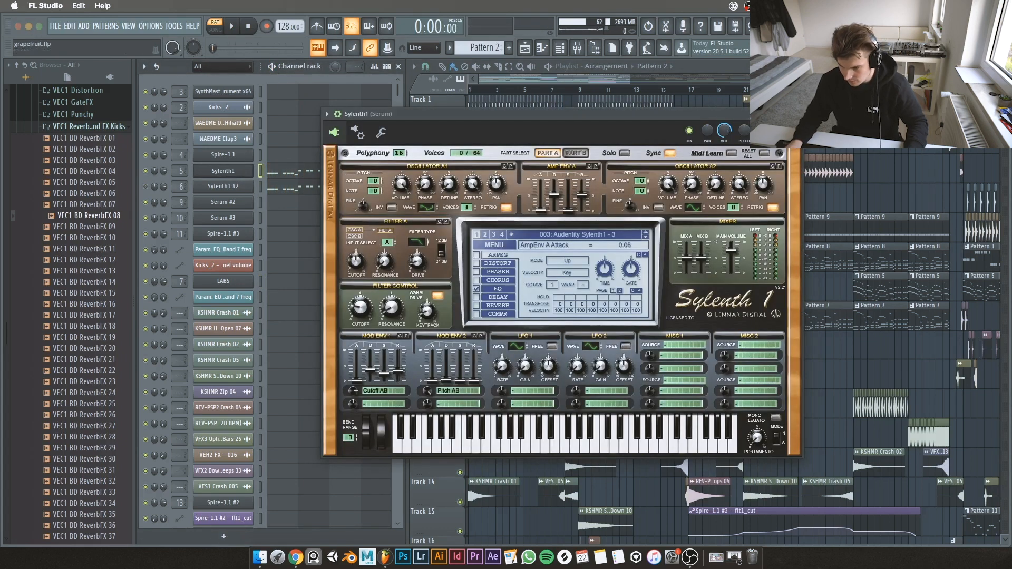
{"action": "key", "text": "space"}
{"action": "left_click", "coordinate": [795, 114]}
{"action": "key", "text": "space"}
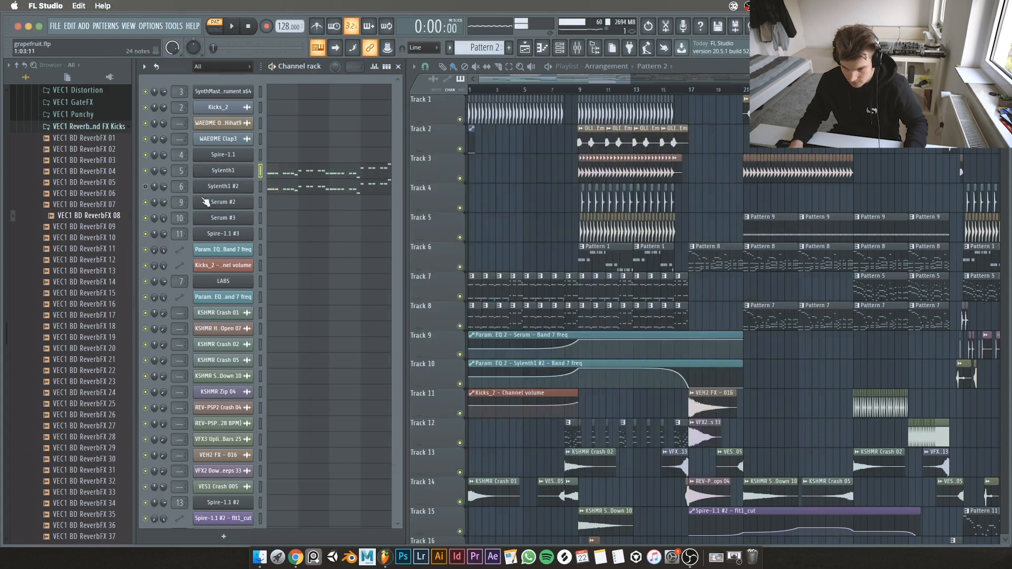
{"action": "key", "text": "space"}
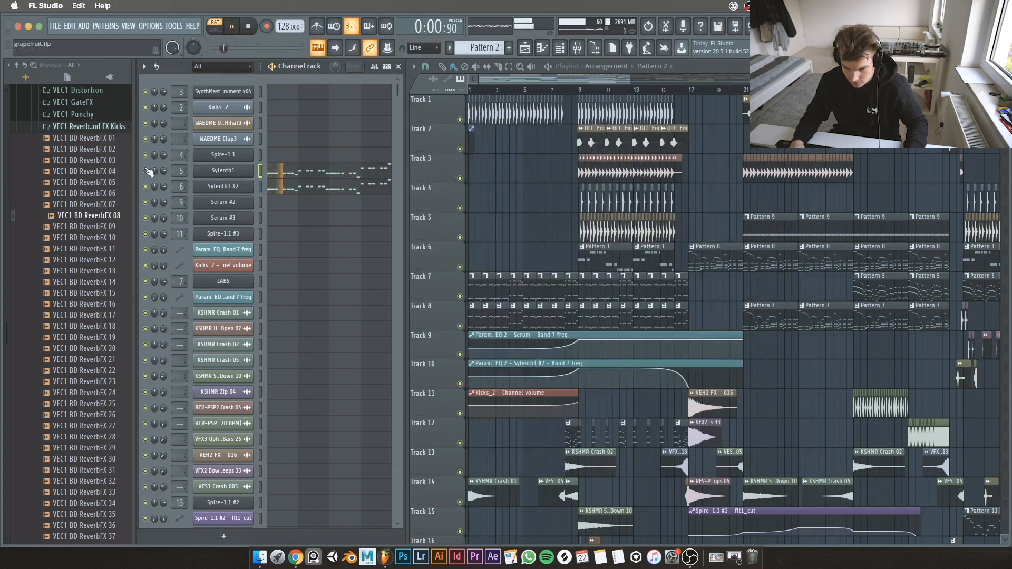
{"action": "key", "text": "space"}
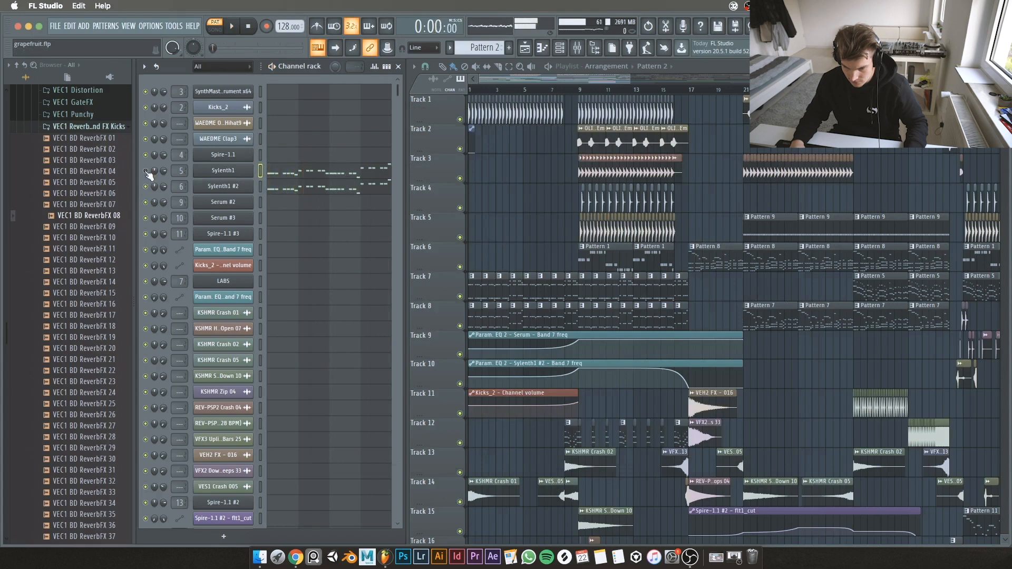
Step: Look over the first section of the playlist and audition Pattern 2 from the channel rack
{"action": "scroll", "coordinate": [573, 275], "scroll_direction": "down", "scroll_amount": 3}
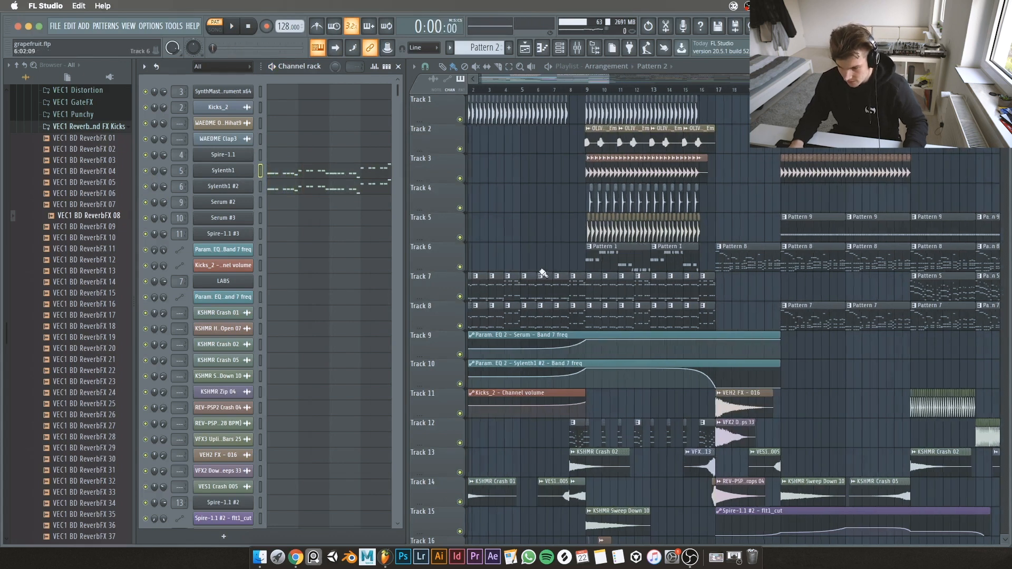
{"action": "scroll", "coordinate": [501, 249], "scroll_direction": "up", "scroll_amount": 3}
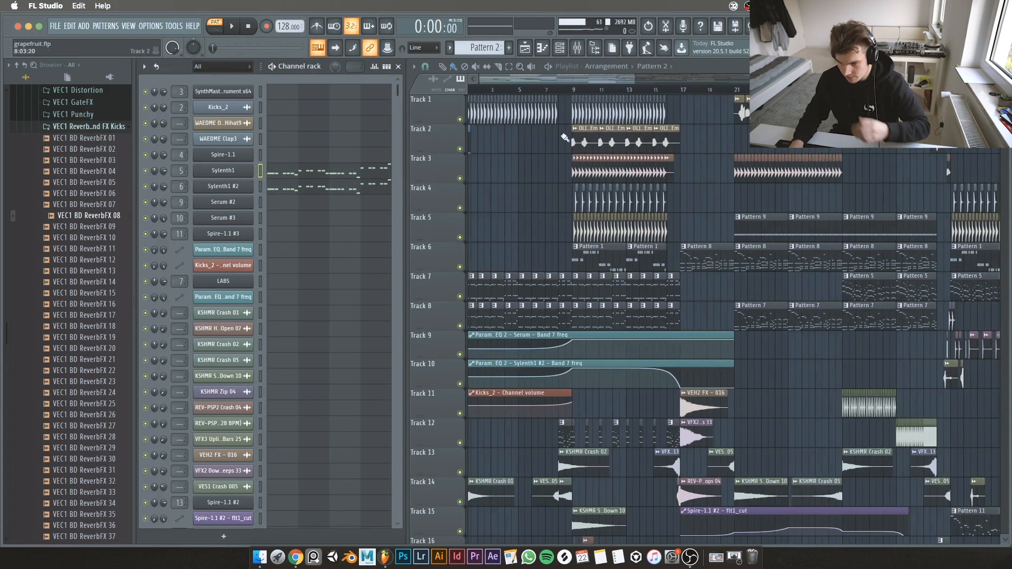
{"action": "left_click_drag", "start_coordinate": [576, 81], "coordinate": [527, 78]}
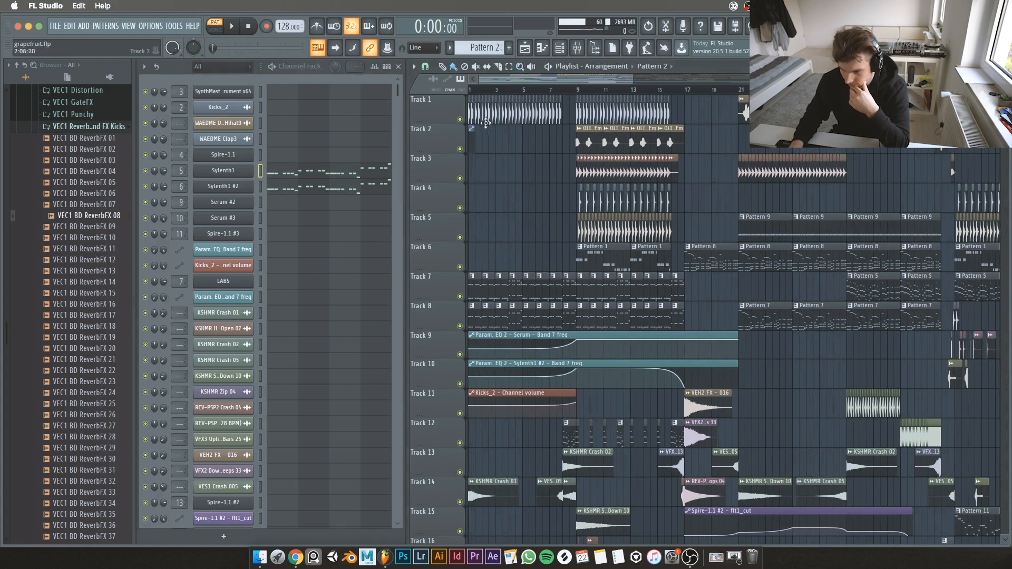
{"action": "left_click", "coordinate": [272, 67]}
{"action": "left_click", "coordinate": [272, 67]}
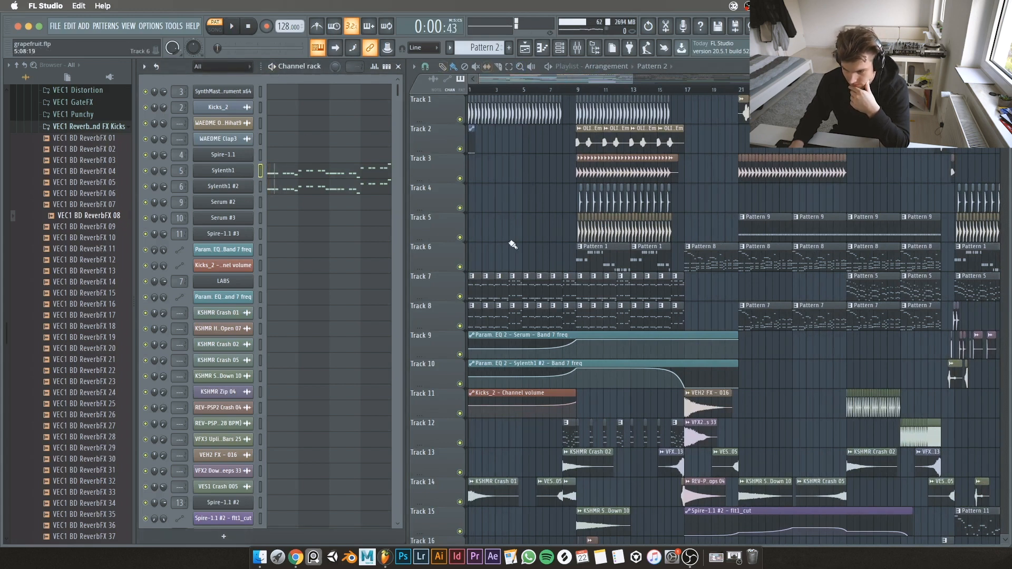
Step: Select Pattern 6 from its Track 7 clip and audition its LABS part on its own
{"action": "left_click", "coordinate": [477, 286]}
{"action": "left_click", "coordinate": [272, 67]}
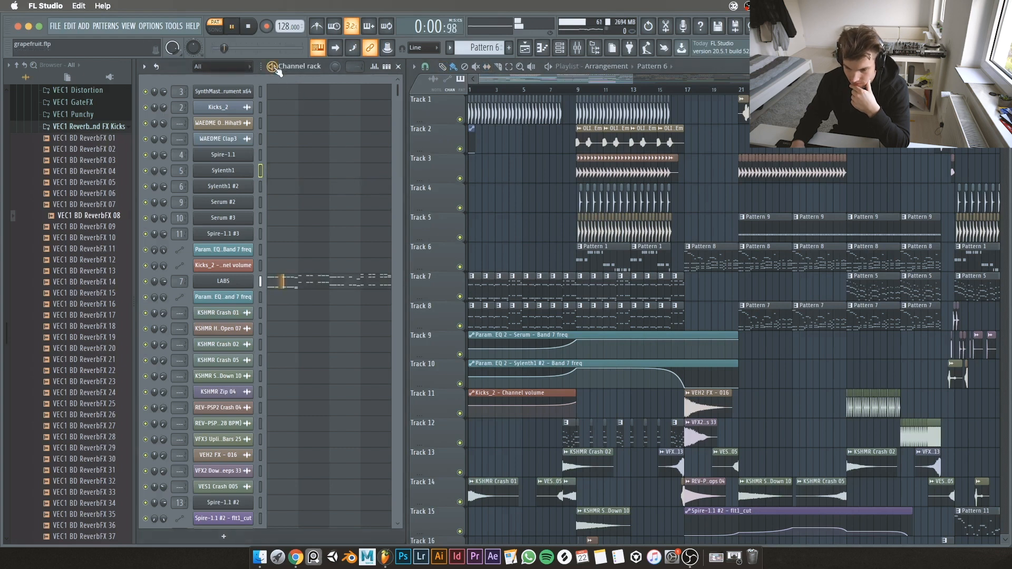
{"action": "left_click", "coordinate": [273, 67]}
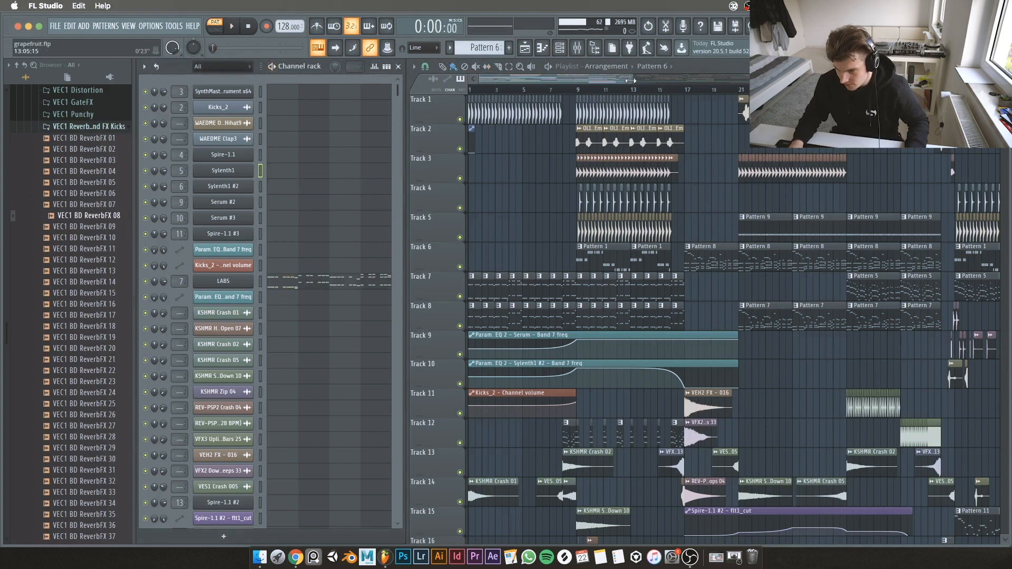
Step: Play the arrangement from the start in song mode and check the track levels in the mixer
{"action": "left_click_drag", "start_coordinate": [641, 78], "coordinate": [651, 79]}
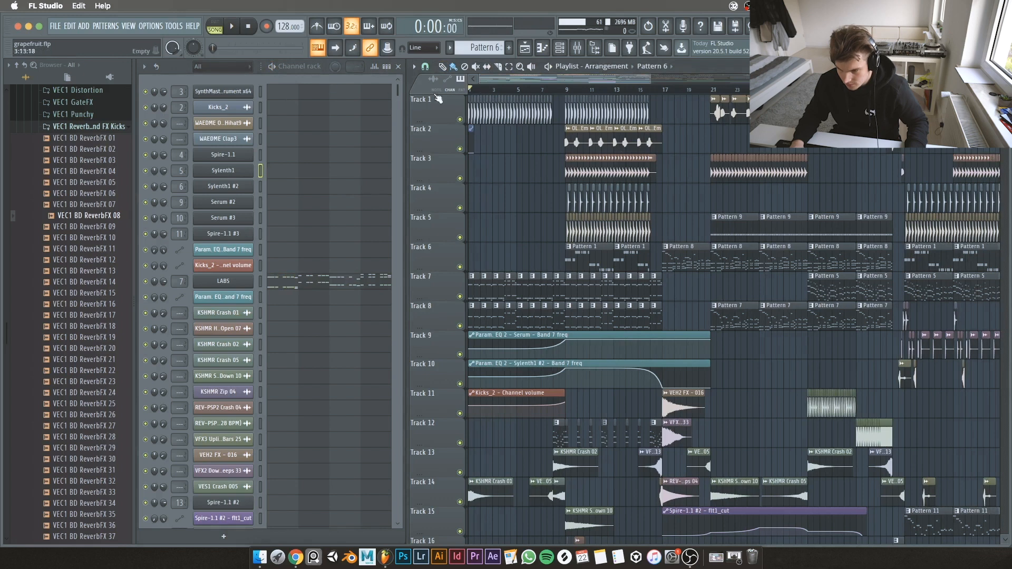
{"action": "key", "text": "space"}
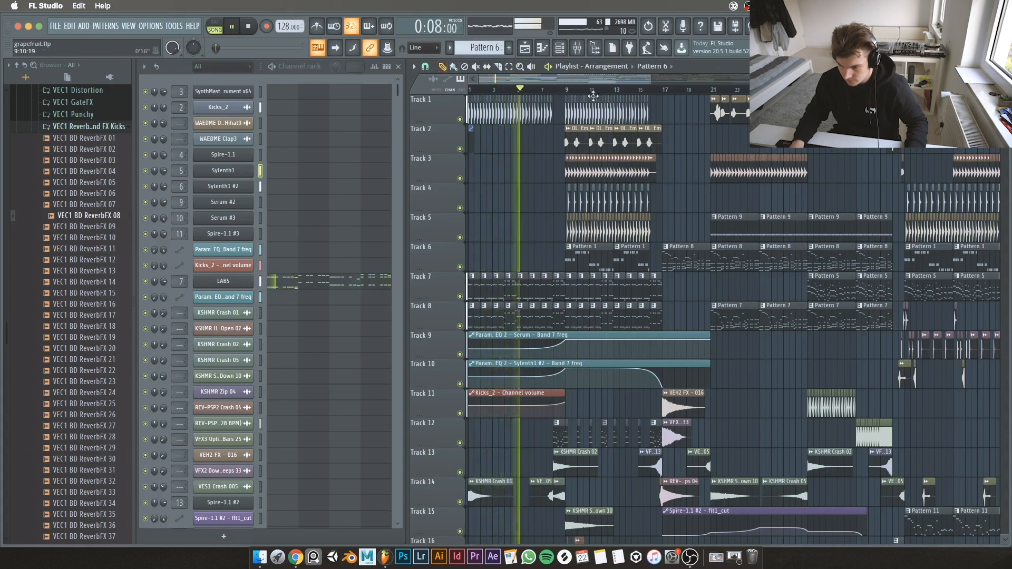
{"action": "key", "text": "F9"}
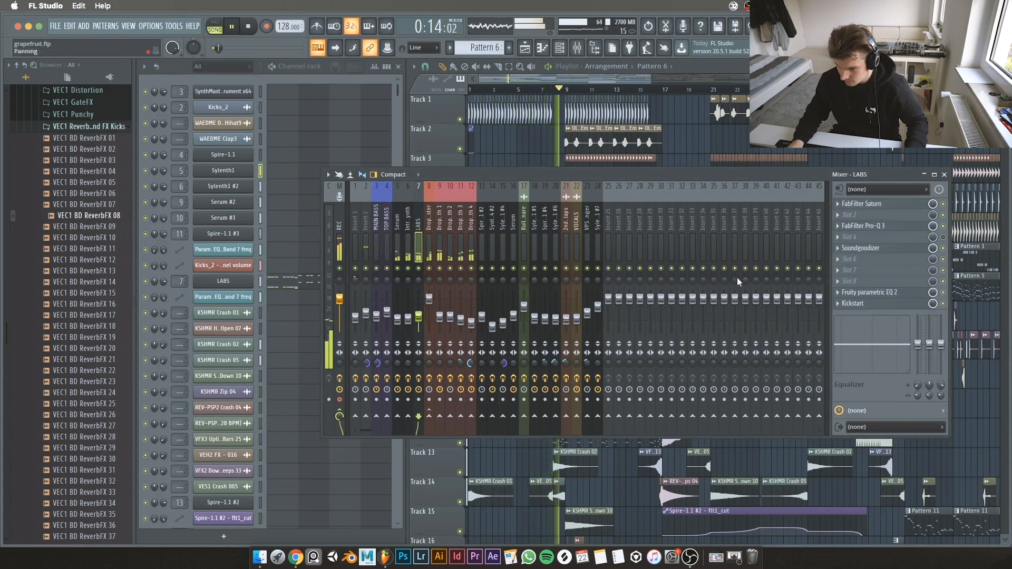
{"action": "key", "text": "F9"}
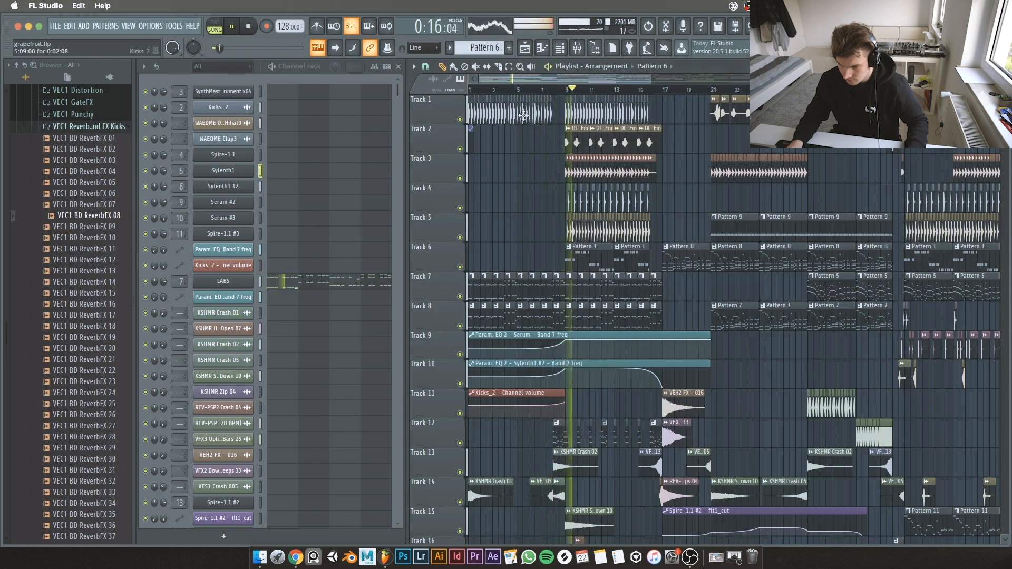
Step: Inspect the effect chain on the mixer's REC master track, close the mixer and stop playback
{"action": "key", "text": "F9"}
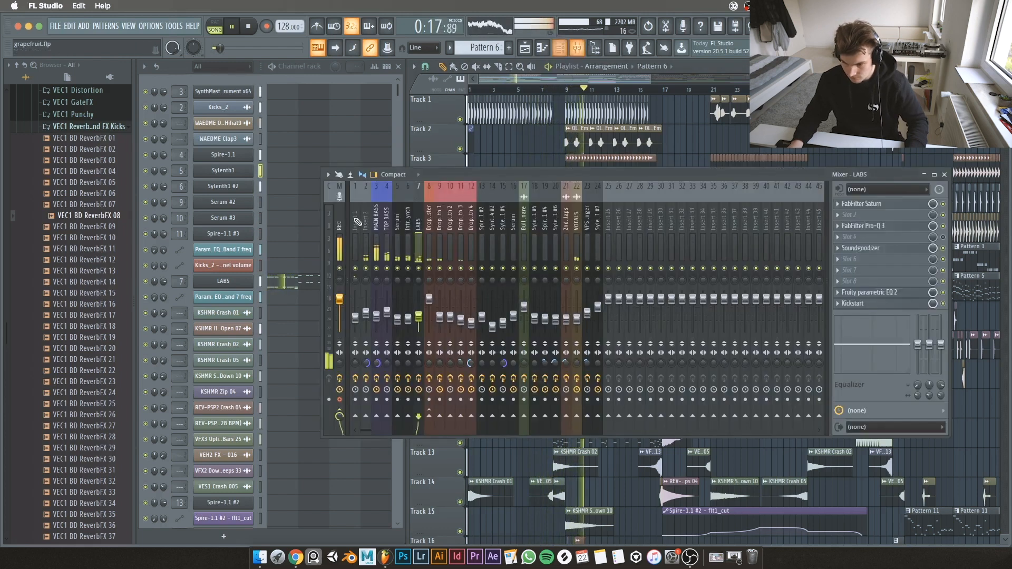
{"action": "left_click", "coordinate": [339, 226]}
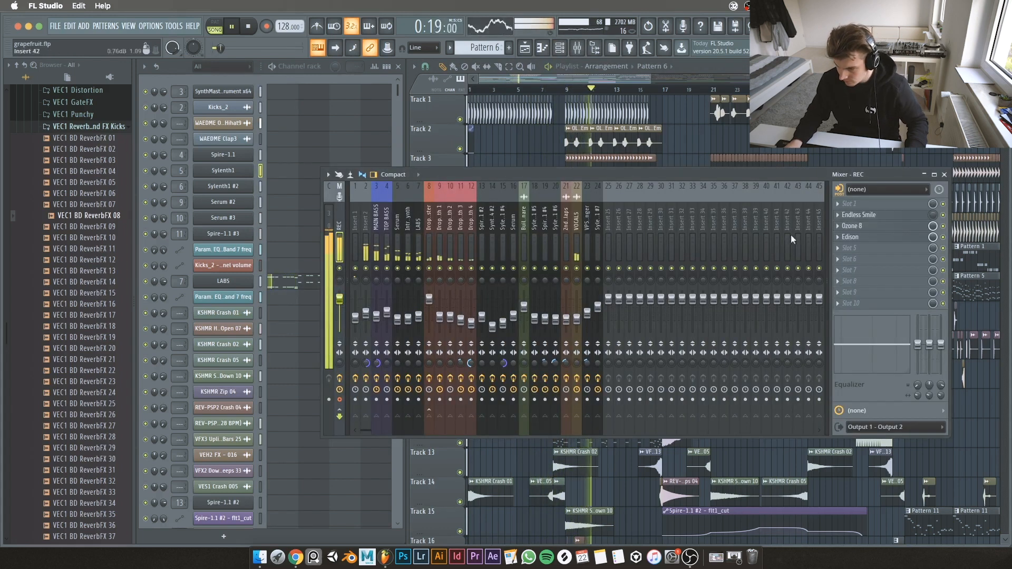
{"action": "left_click", "coordinate": [943, 175]}
{"action": "key", "text": "space"}
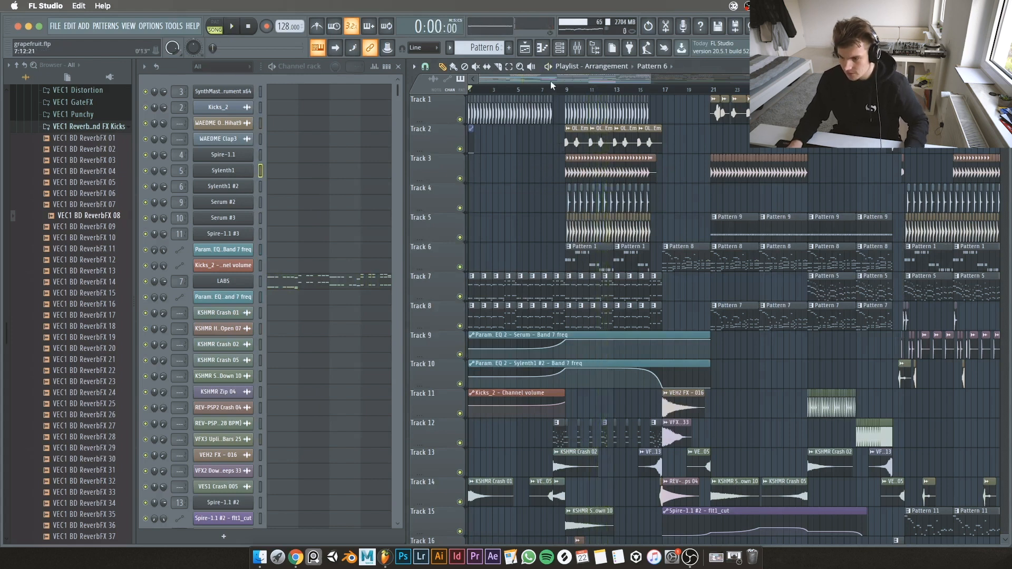
Step: Set the song position to bar 9, select Pattern 1 from its Track 6 clip and audition it in pattern mode
{"action": "left_click", "coordinate": [536, 91]}
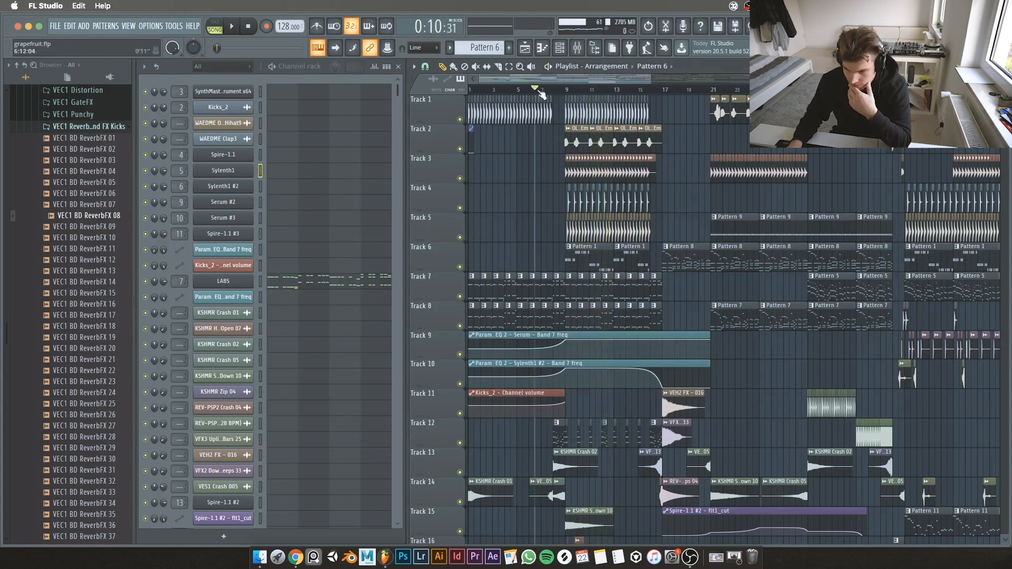
{"action": "left_click_drag", "start_coordinate": [538, 90], "coordinate": [566, 88]}
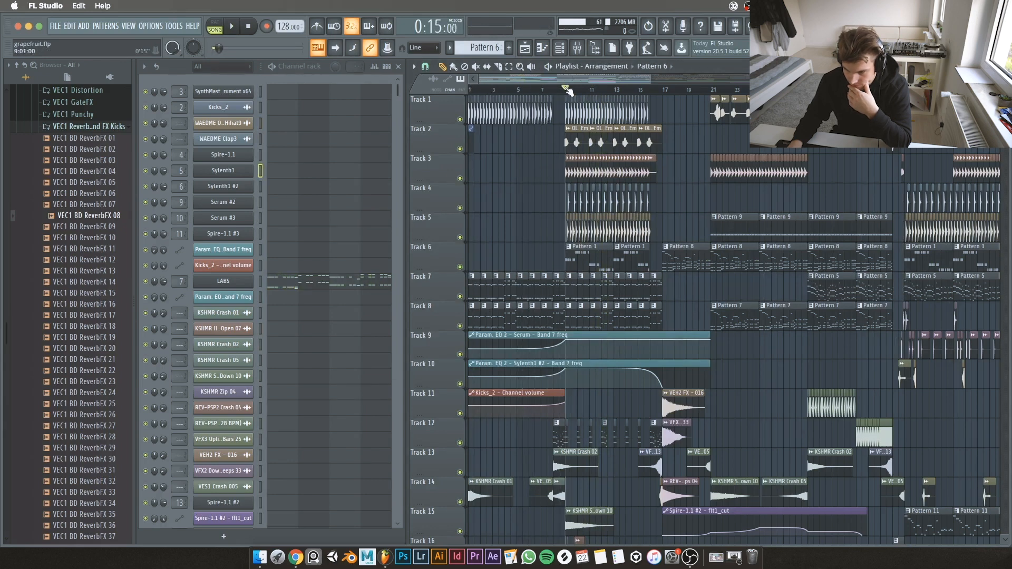
{"action": "left_click", "coordinate": [586, 256]}
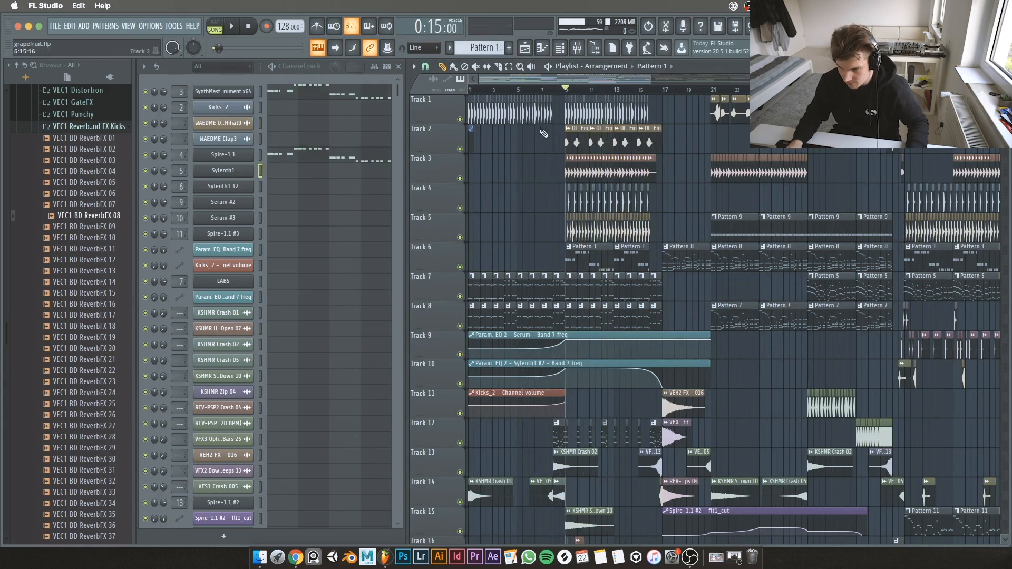
{"action": "left_click", "coordinate": [274, 68]}
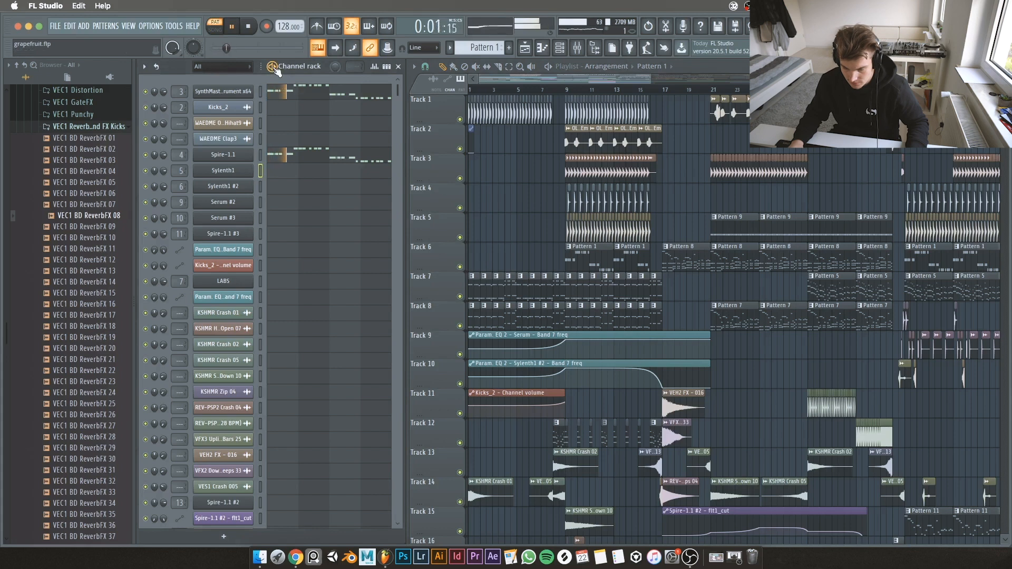
{"action": "left_click", "coordinate": [274, 68]}
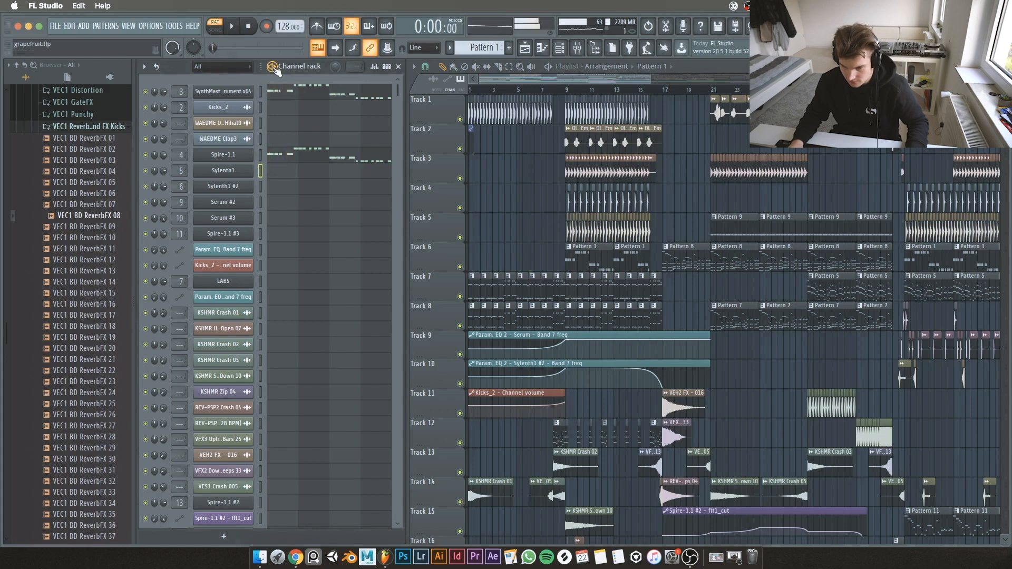
Step: Mute the Spire-1.1 channel and audition Pattern 1 with only the SynthMaster bass layer
{"action": "left_click", "coordinate": [146, 155]}
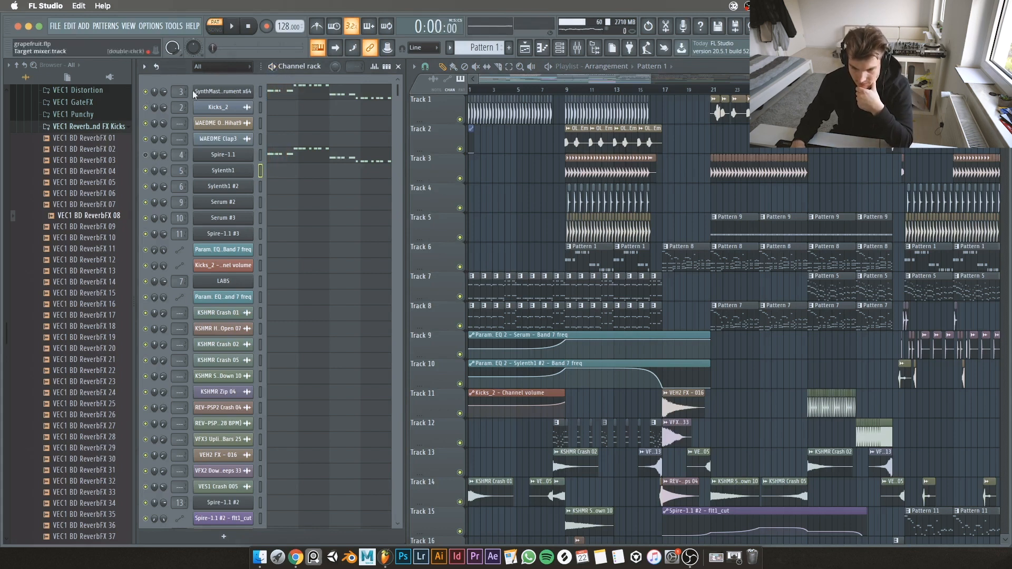
{"action": "left_click", "coordinate": [273, 67]}
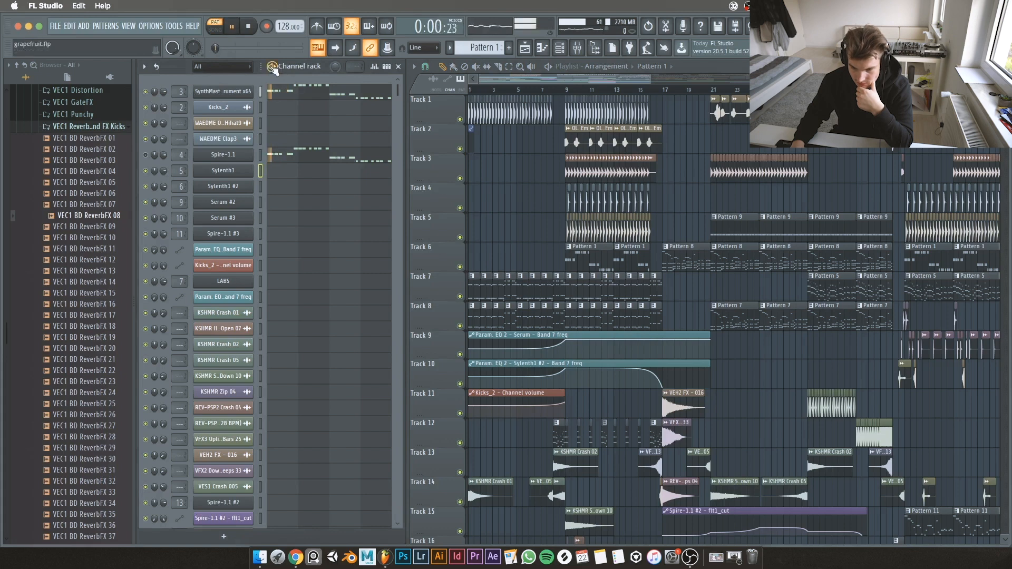
{"action": "key", "text": "space"}
Step: Show the SynthMaster channel's MAIN BASS mixer track, solo it and play Pattern 1 through its effect chain
{"action": "key", "text": "F9"}
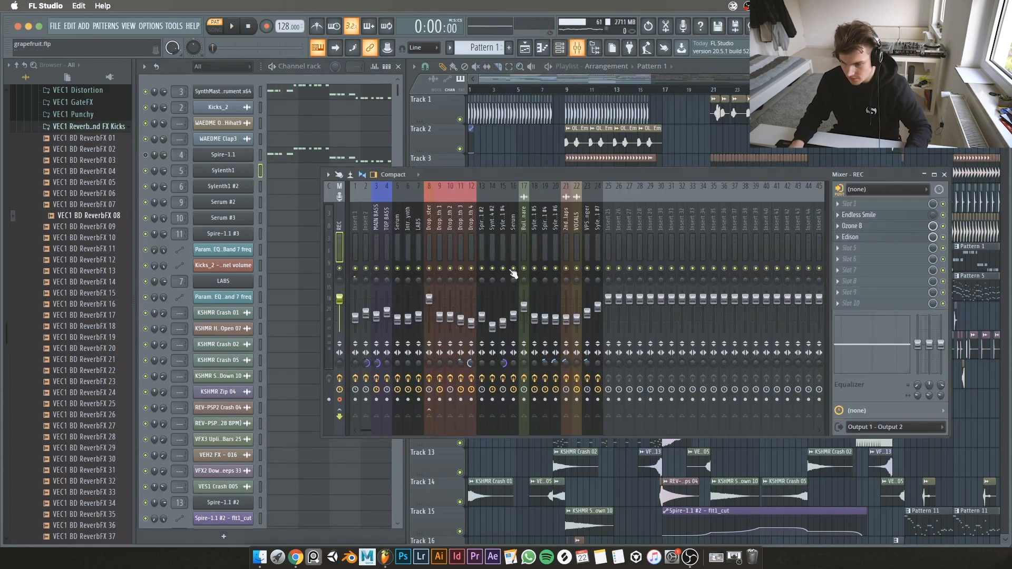
{"action": "left_click", "coordinate": [179, 92]}
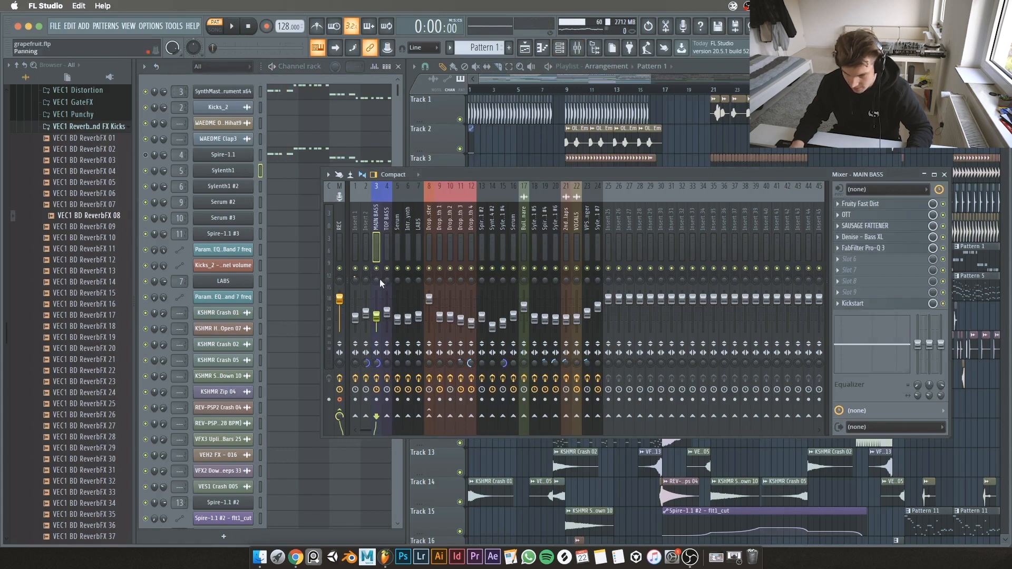
{"action": "key", "text": "space"}
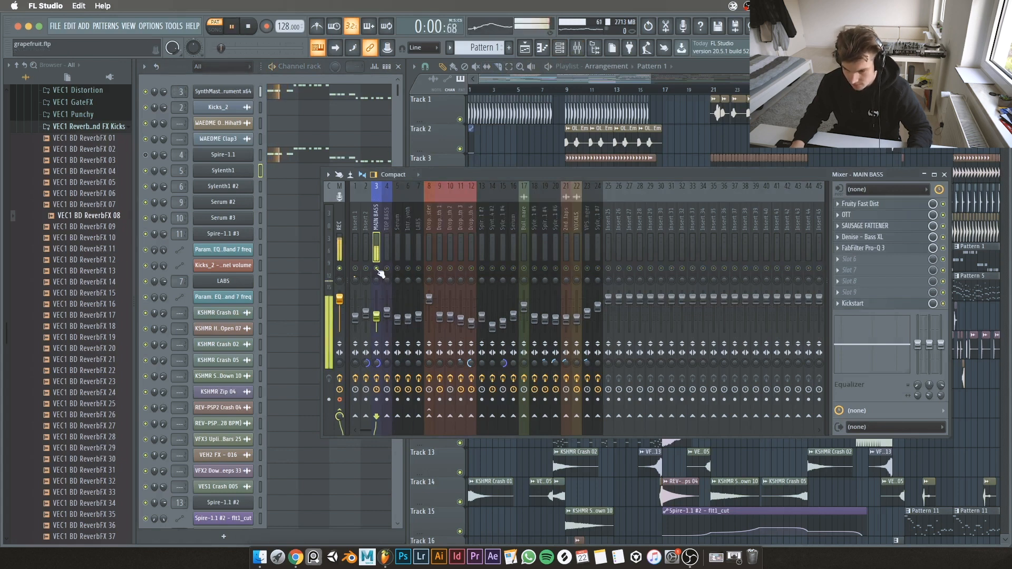
{"action": "key", "text": "space"}
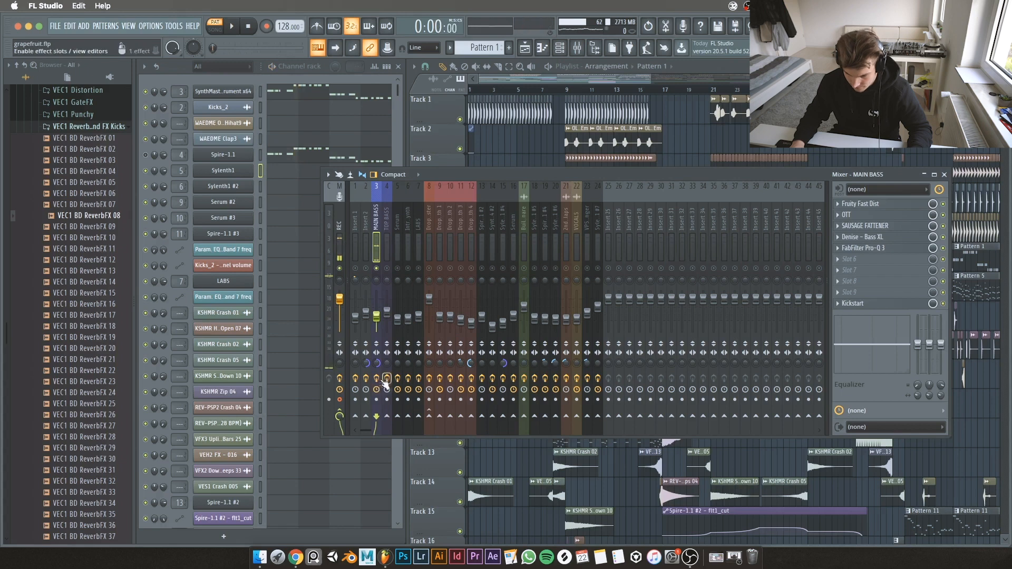
{"action": "key", "text": "space"}
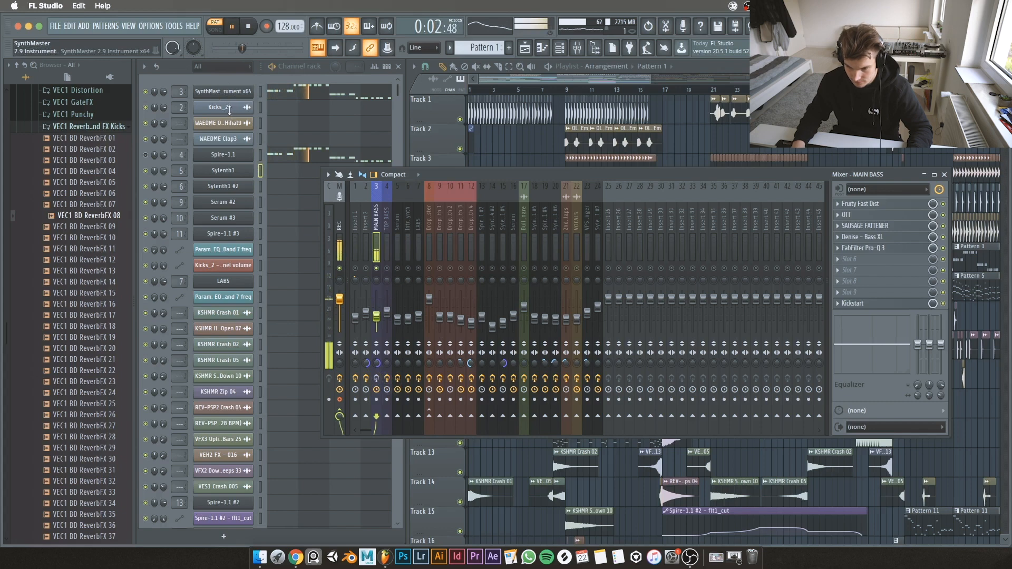
Step: Examine the SynthMaster bass patch's layer settings and preset browser, stop playback and close the plugin window
{"action": "left_click", "coordinate": [226, 92]}
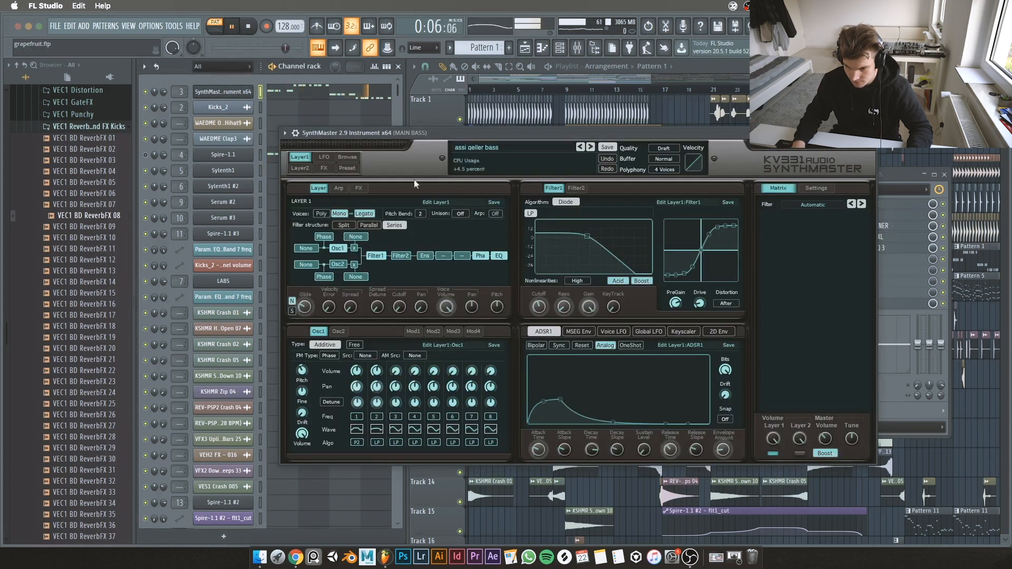
{"action": "key", "text": "space"}
{"action": "left_click", "coordinate": [347, 158]}
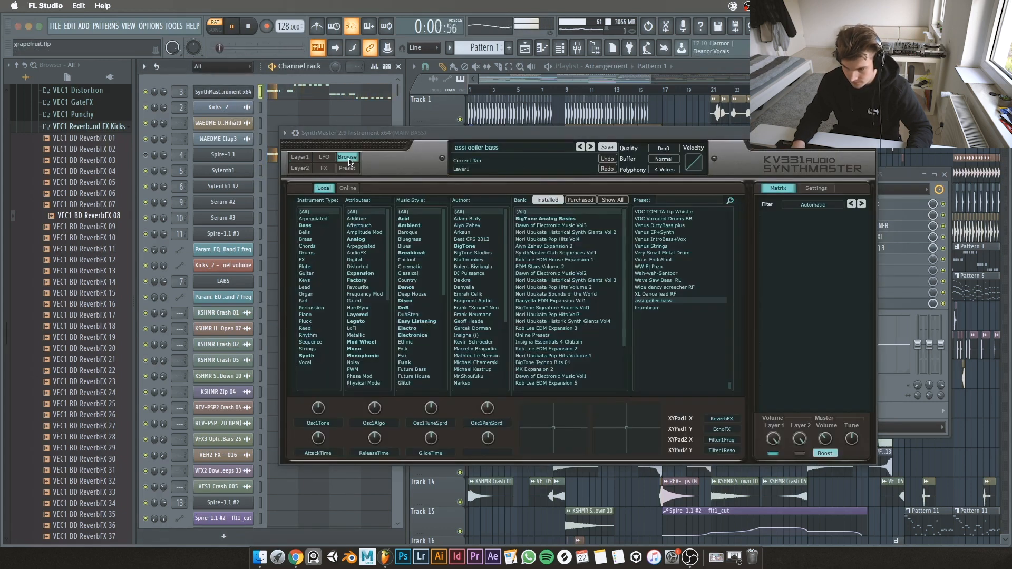
{"action": "left_click", "coordinate": [224, 92]}
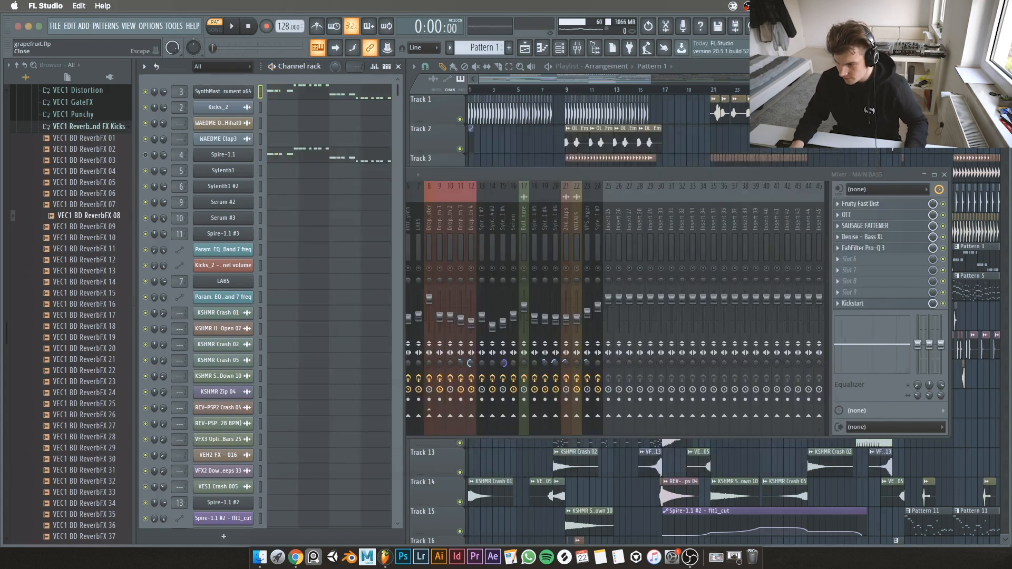
Step: Bypass the MAIN BASS effects and audition Pattern 1 while re-enabling Fruity Fast Dist, OTT and SAUSAGE FATTENER one at a time
{"action": "left_click", "coordinate": [482, 175]}
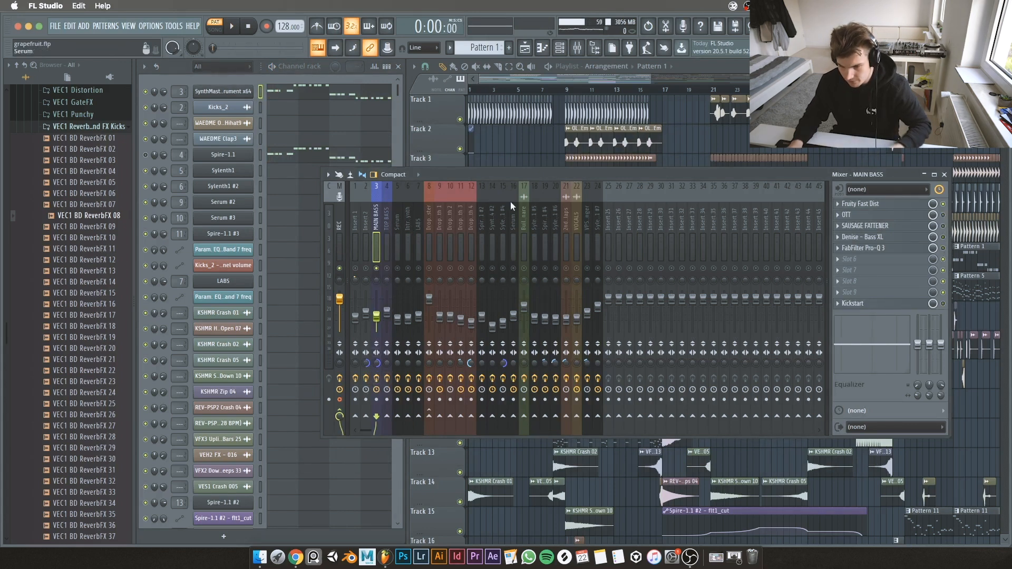
{"action": "key", "text": "space"}
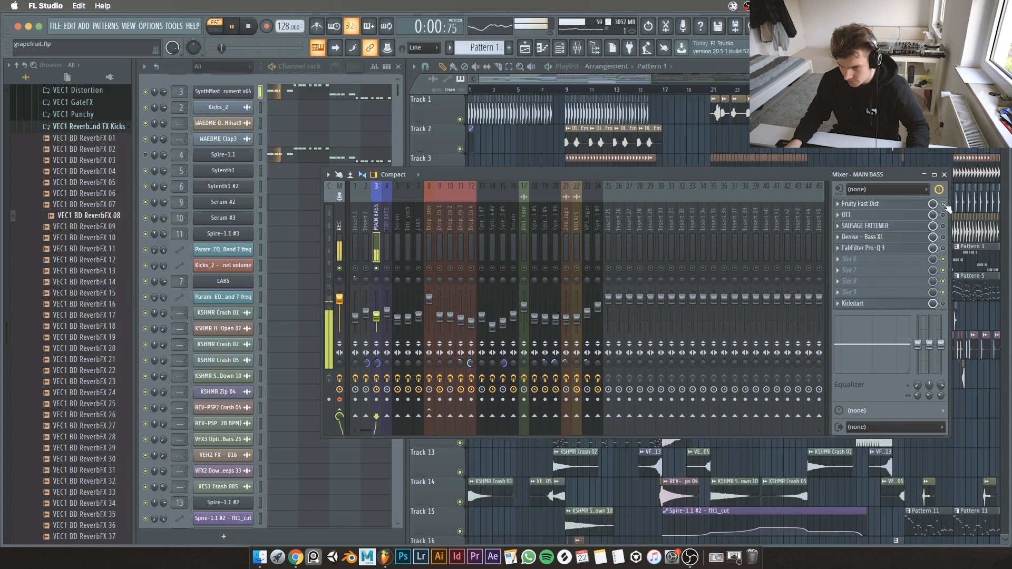
{"action": "key", "text": "space"}
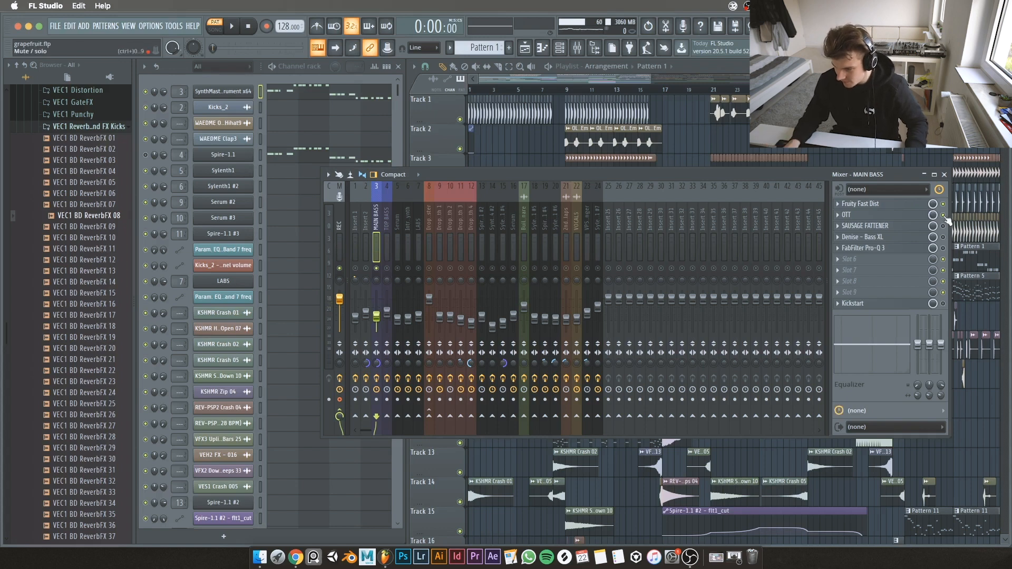
{"action": "key", "text": "space"}
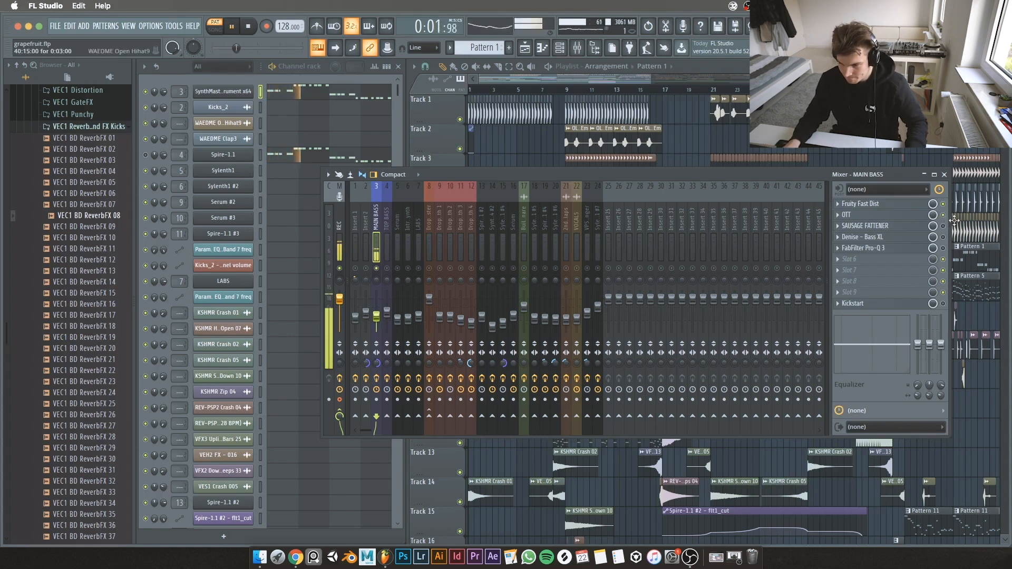
{"action": "key", "text": "space"}
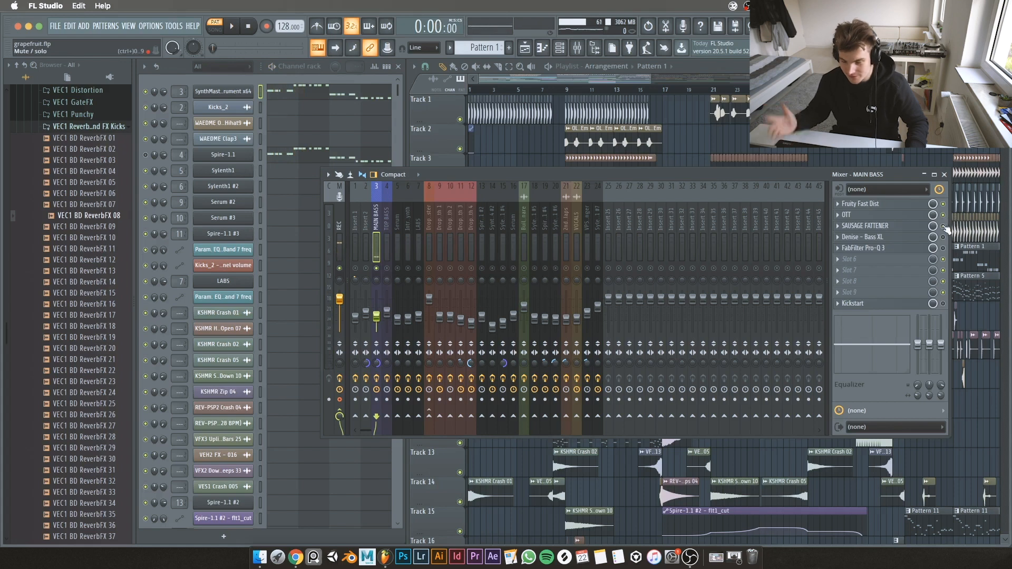
{"action": "key", "text": "space"}
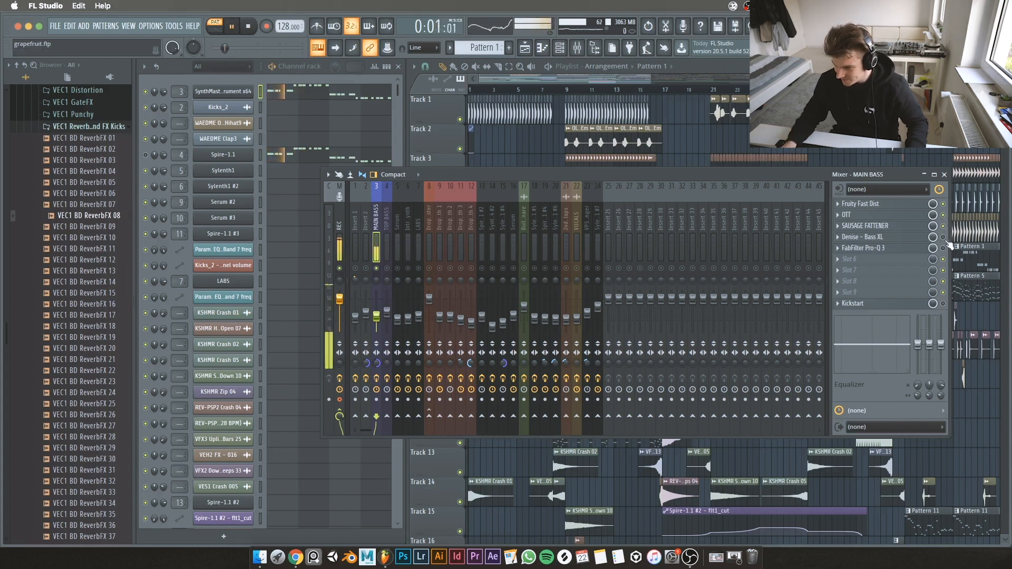
{"action": "key", "text": "space"}
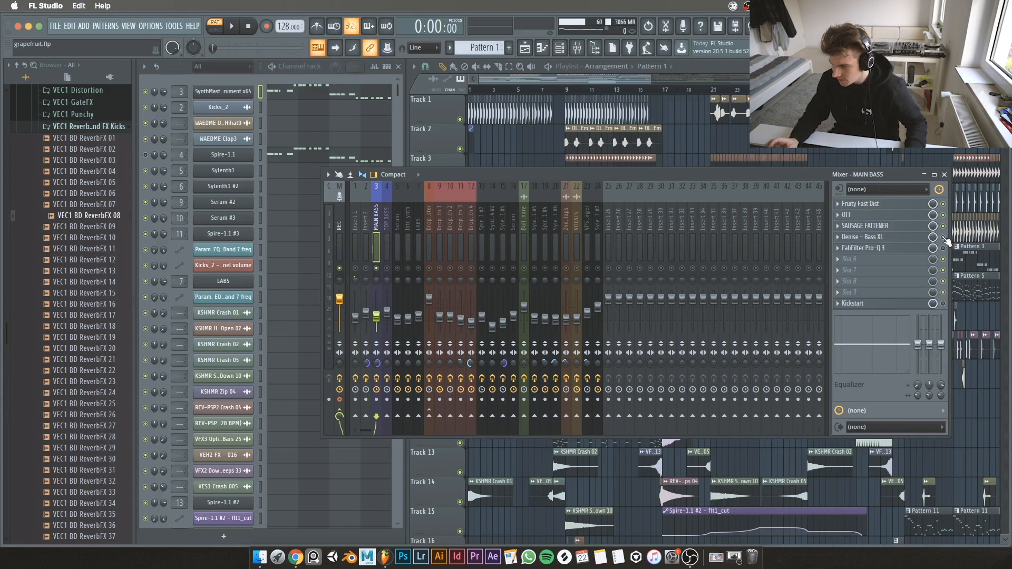
Step: Re-enable Denise - Bass XL and FabFilter Pro-Q 3 on MAIN BASS, examining each plugin's settings and closing its window
{"action": "left_click", "coordinate": [880, 238]}
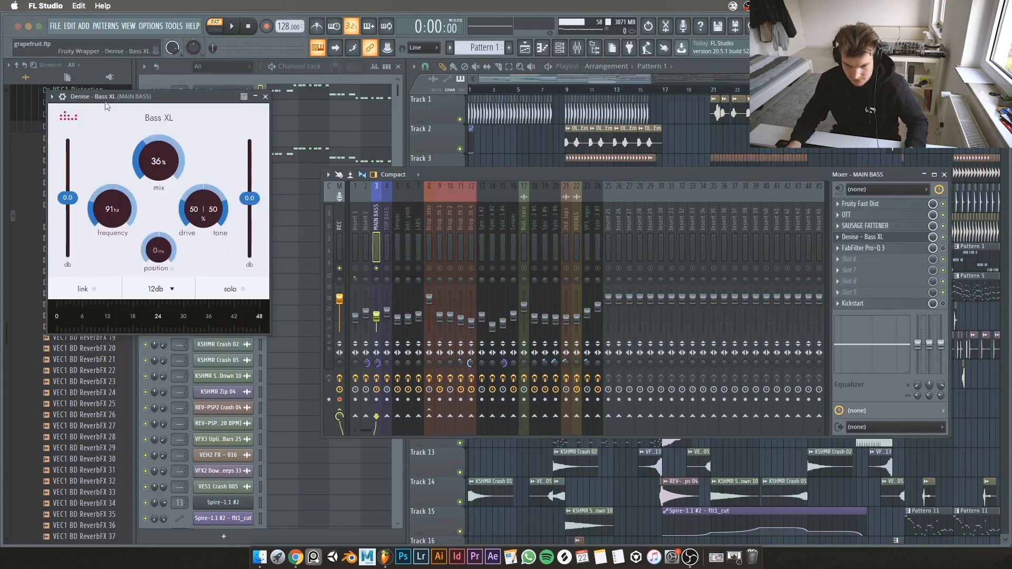
{"action": "left_click_drag", "start_coordinate": [105, 103], "coordinate": [164, 109]}
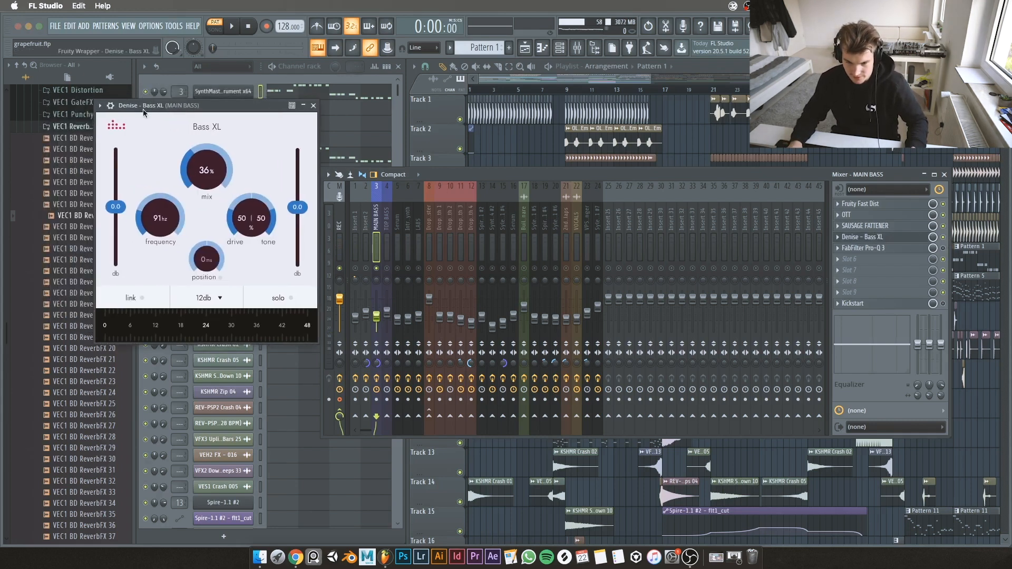
{"action": "left_click", "coordinate": [314, 106]}
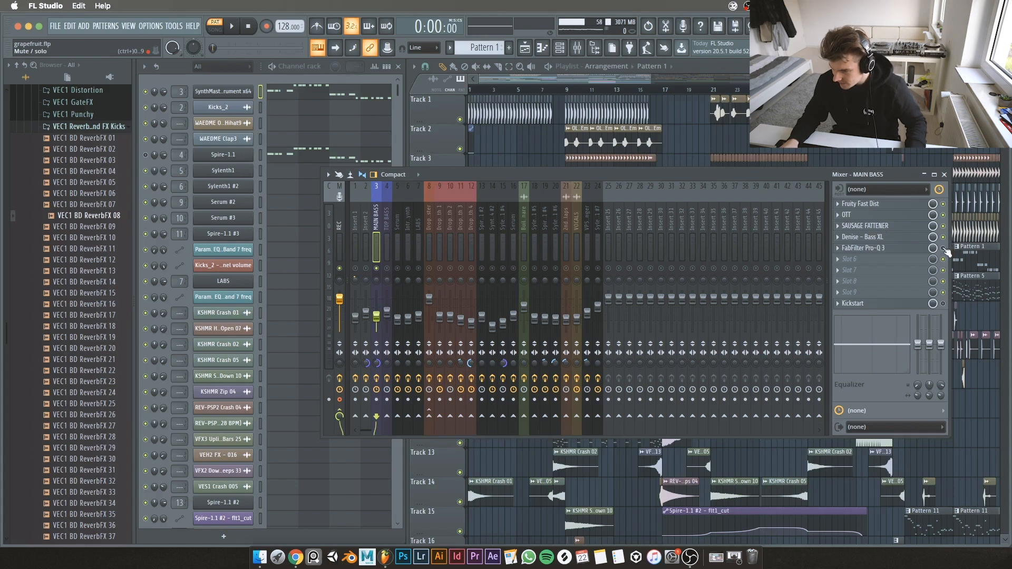
{"action": "left_click", "coordinate": [889, 249]}
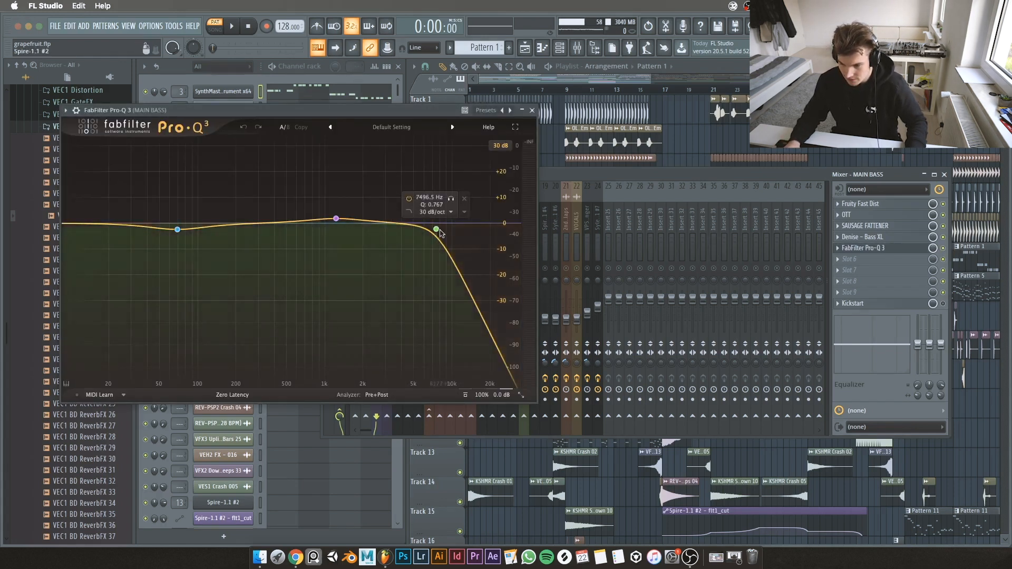
{"action": "left_click", "coordinate": [534, 110]}
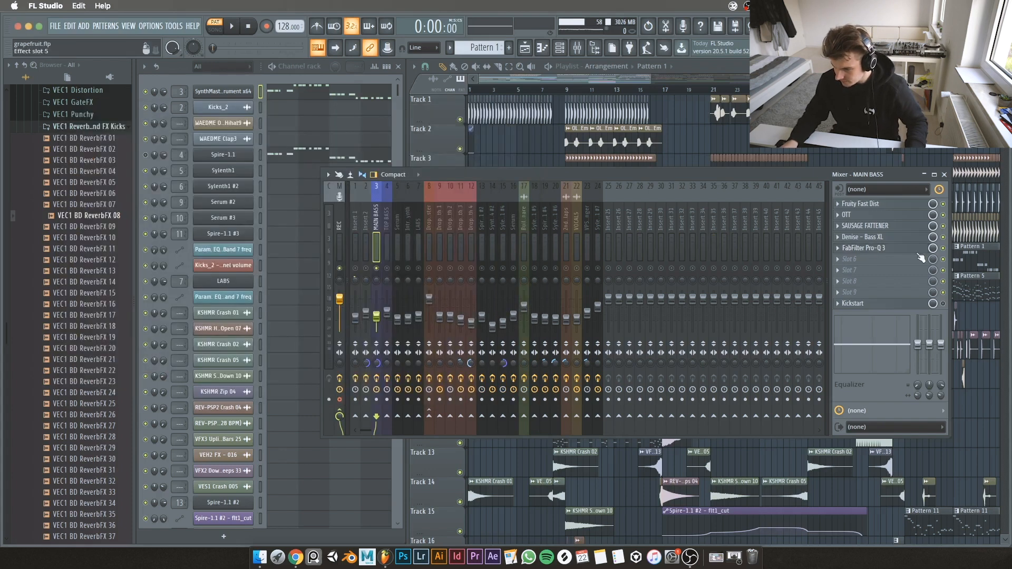
Step: Re-enable Kickstart on MAIN BASS, play Pattern 1 to compare the sidechained bass, and close the mixer
{"action": "key", "text": "space"}
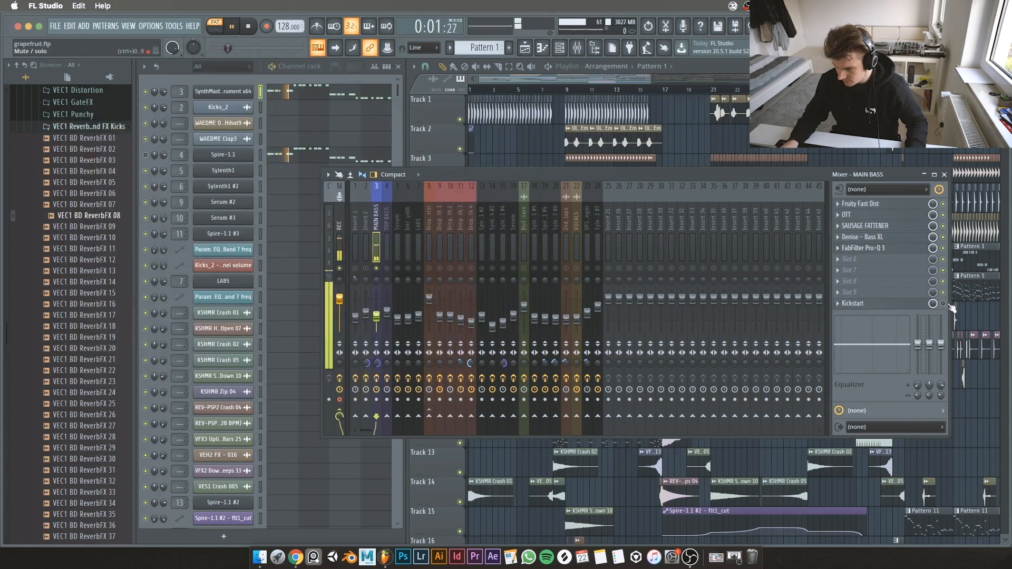
{"action": "key", "text": "space"}
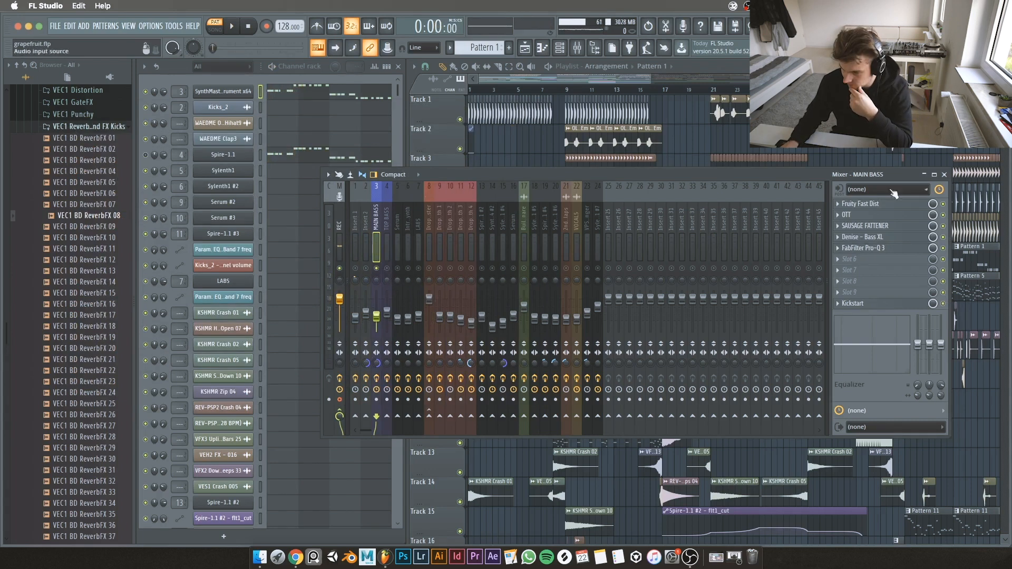
{"action": "left_click", "coordinate": [944, 174]}
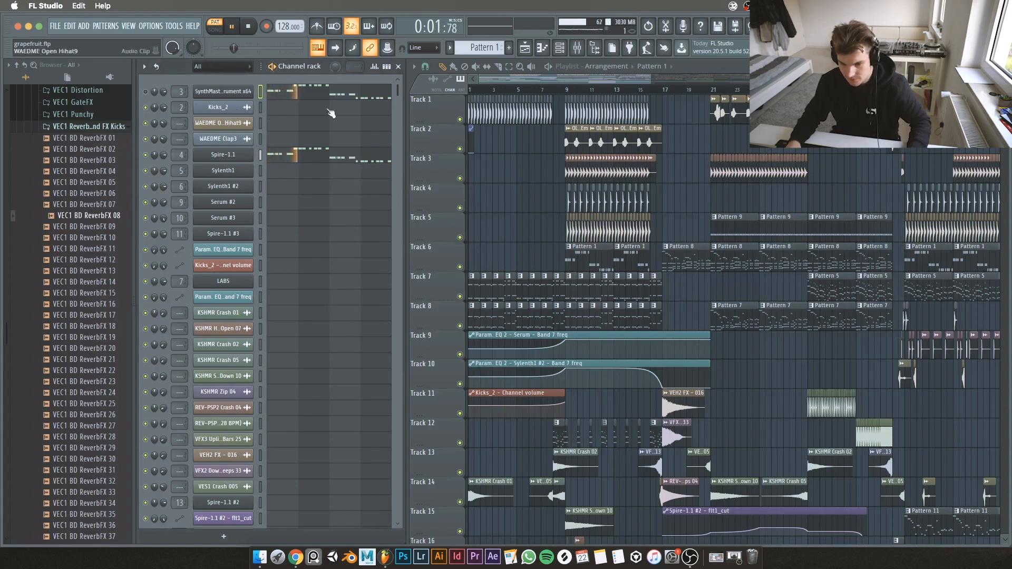
Step: With the SynthMaster channel muted, solo the TOP BASS mixer track and audition Pattern 1's Spire-1.1 layer
{"action": "key", "text": "space"}
{"action": "left_click", "coordinate": [578, 48]}
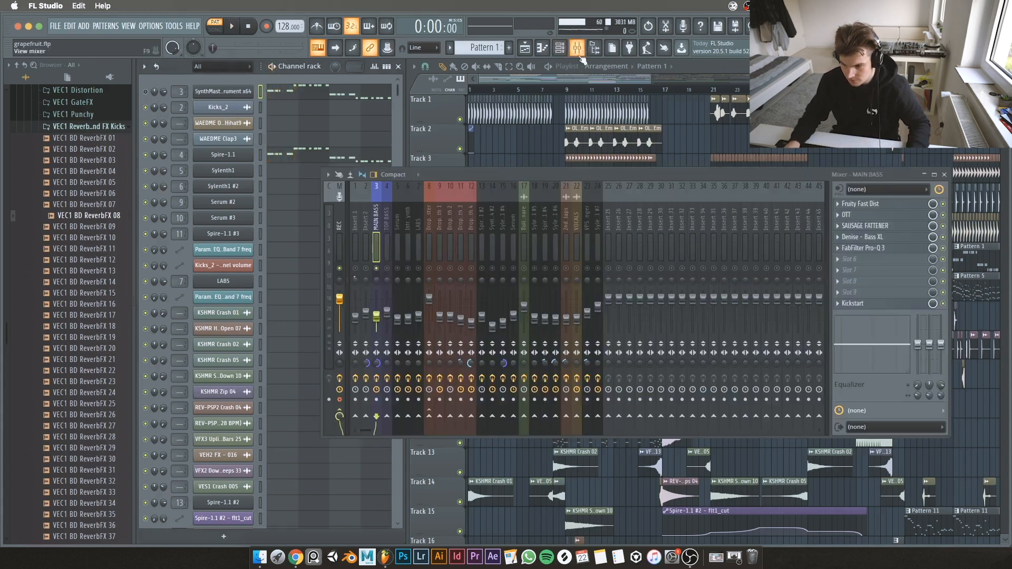
{"action": "key", "text": "space"}
{"action": "left_click", "coordinate": [389, 270]}
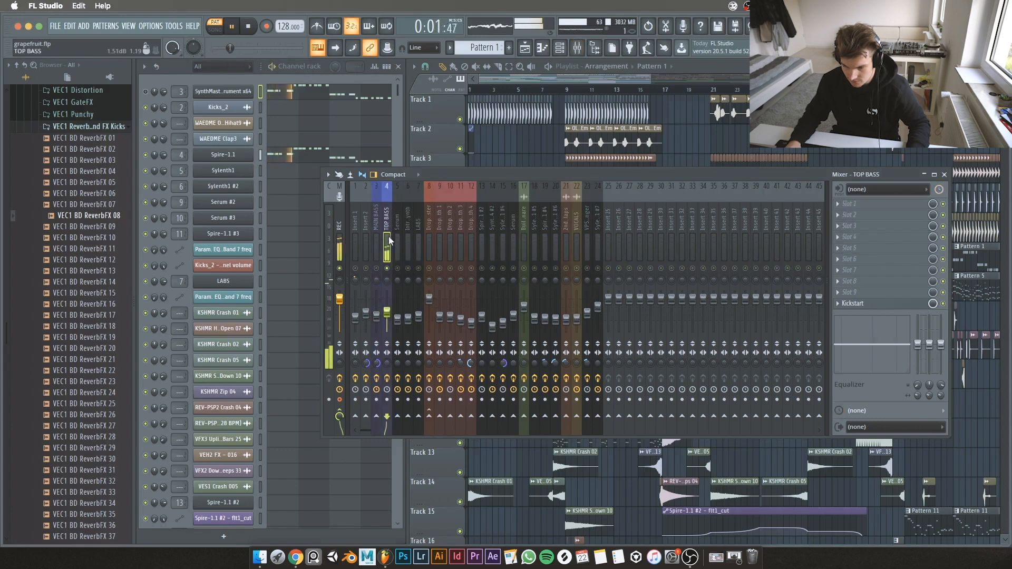
{"action": "key", "text": "space"}
{"action": "key", "text": "space"}
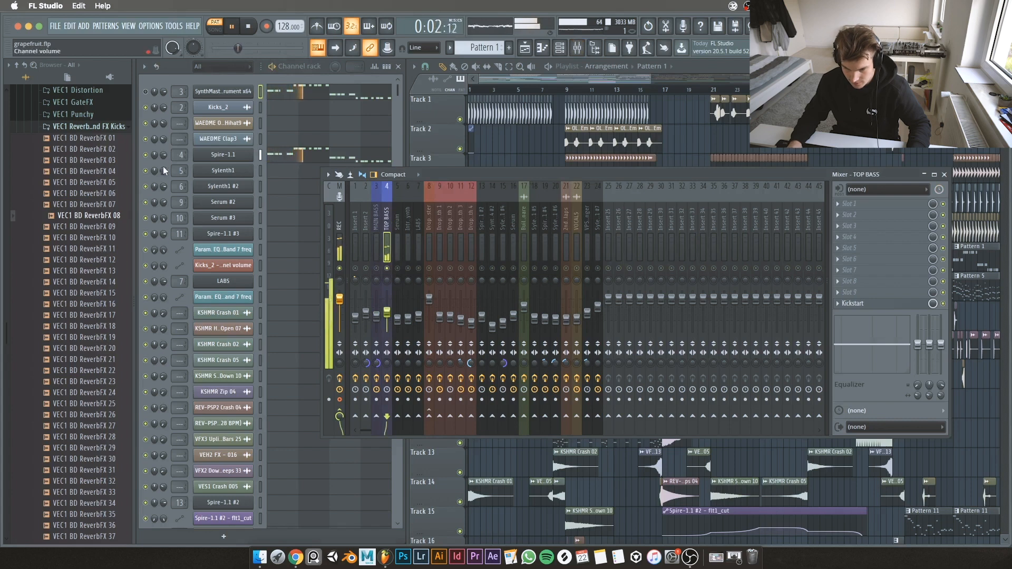
{"action": "key", "text": "space"}
Step: Clear the TOP BASS solo, unmute the SynthMaster channel and audition Pattern 1 with both bass layers
{"action": "right_click", "coordinate": [390, 269]}
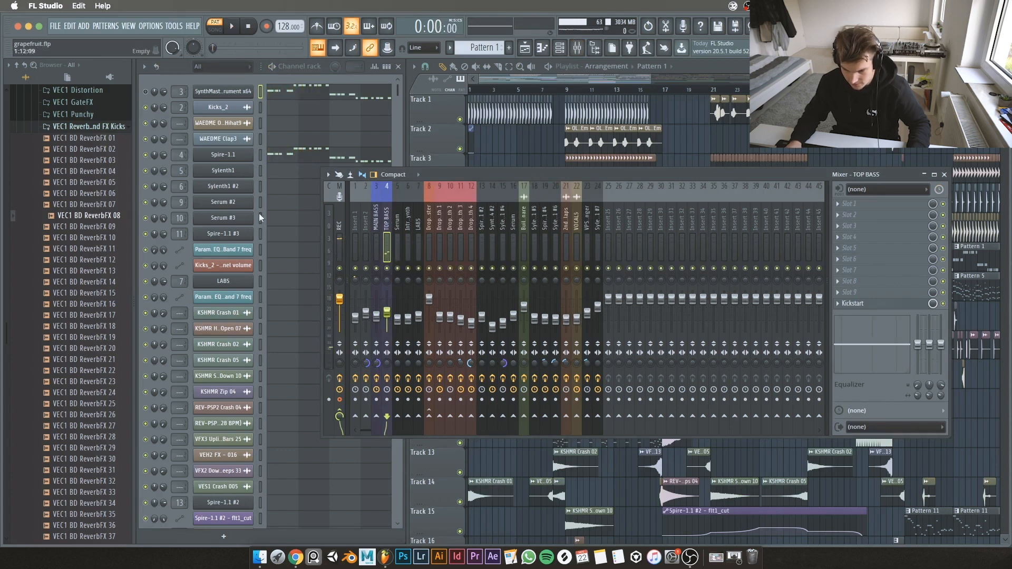
{"action": "left_click", "coordinate": [145, 92]}
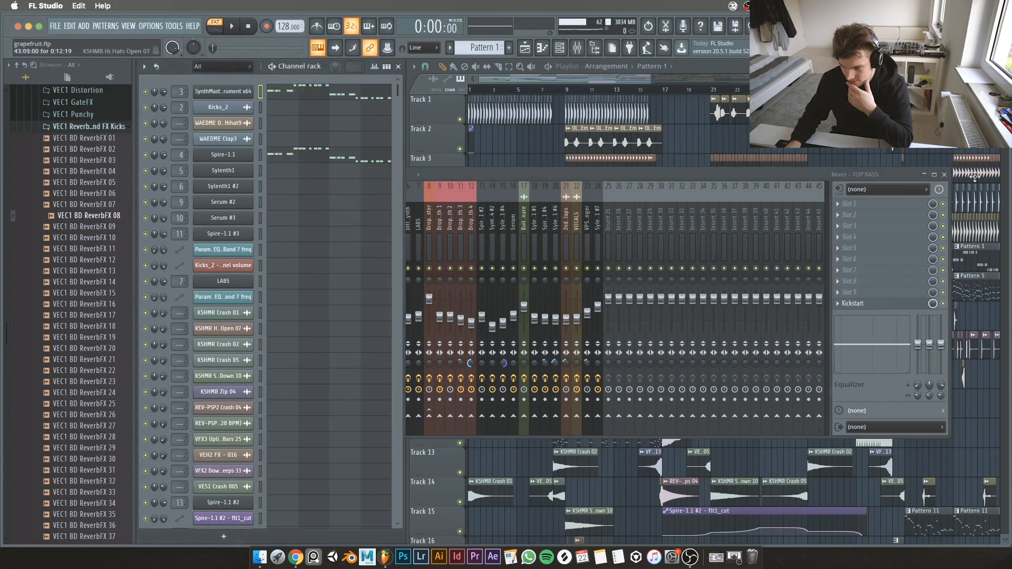
{"action": "left_click", "coordinate": [945, 175]}
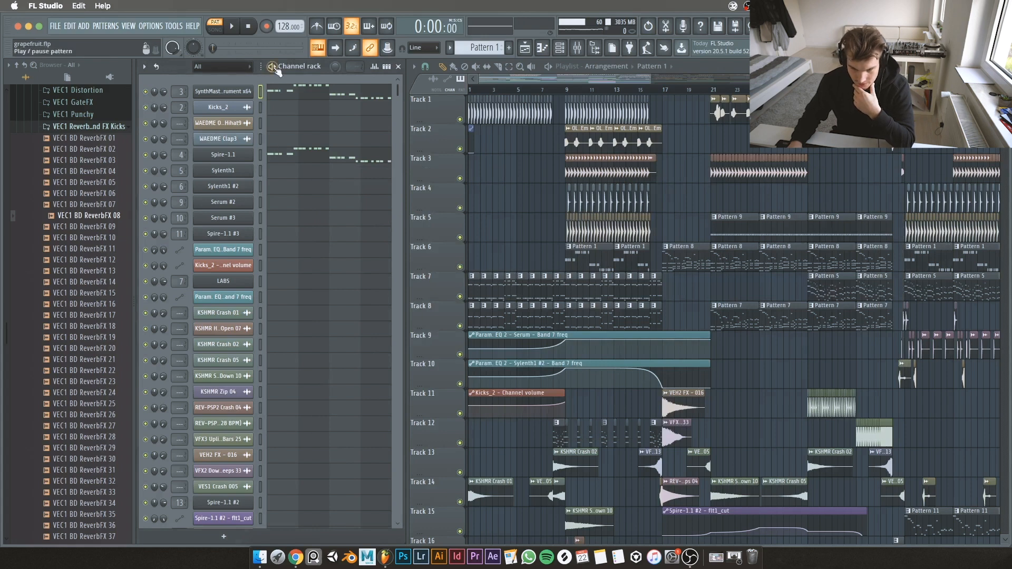
{"action": "key", "text": "space"}
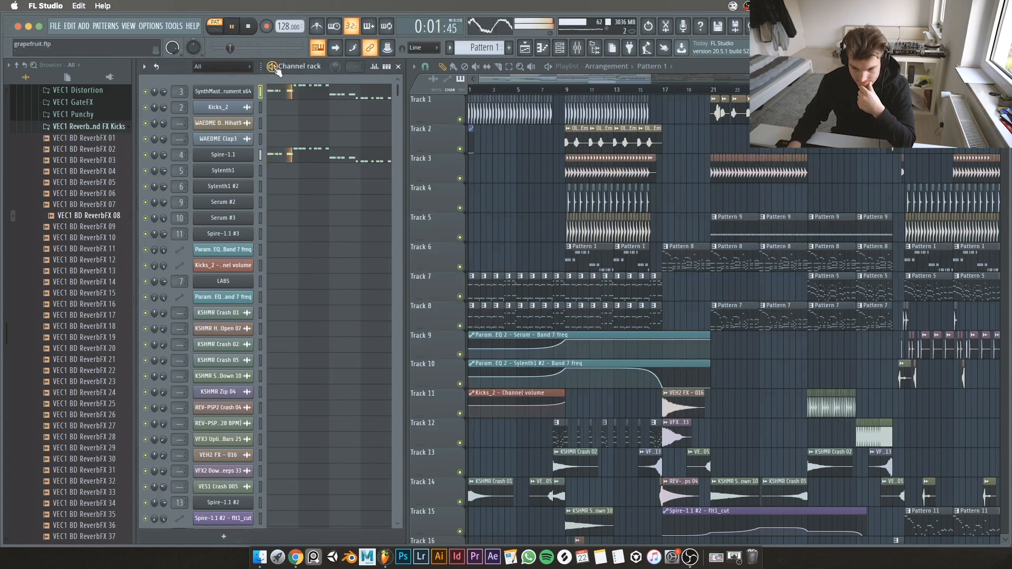
{"action": "key", "text": "space"}
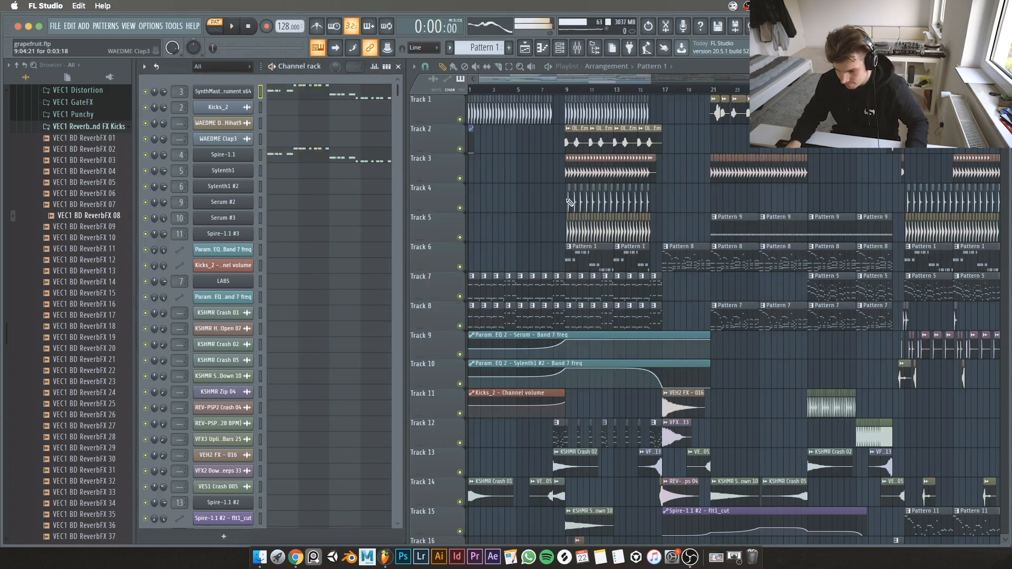
Step: Select the REV-PSP2 shaker loop clip on Track 17 and play the arrangement from bar 1 in song mode
{"action": "scroll", "coordinate": [556, 202], "scroll_direction": "down", "scroll_amount": 4}
{"action": "scroll", "coordinate": [556, 202], "scroll_direction": "up", "scroll_amount": 4}
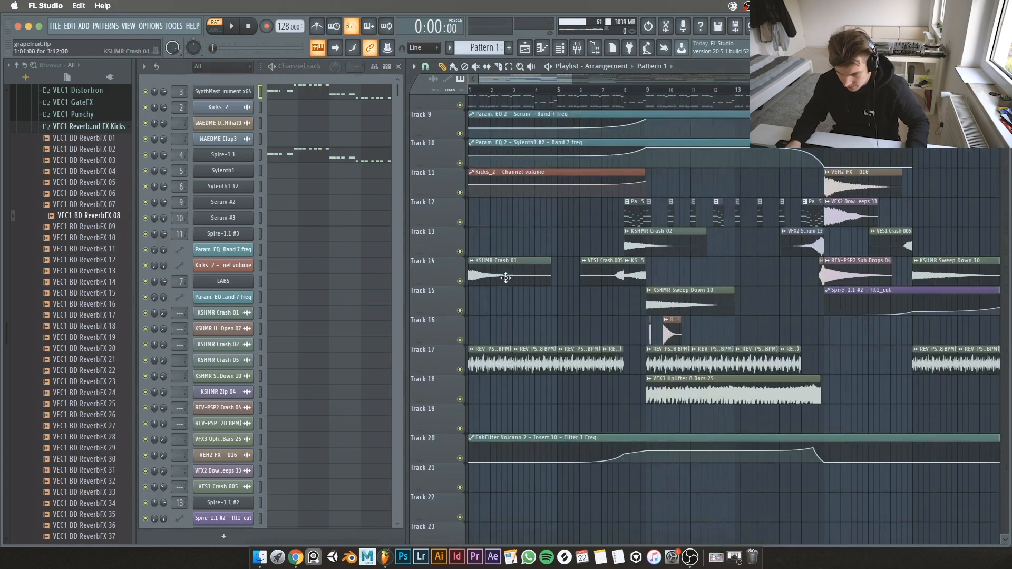
{"action": "scroll", "coordinate": [530, 275], "scroll_direction": "up", "scroll_amount": 4}
{"action": "scroll", "coordinate": [530, 275], "scroll_direction": "down", "scroll_amount": 4}
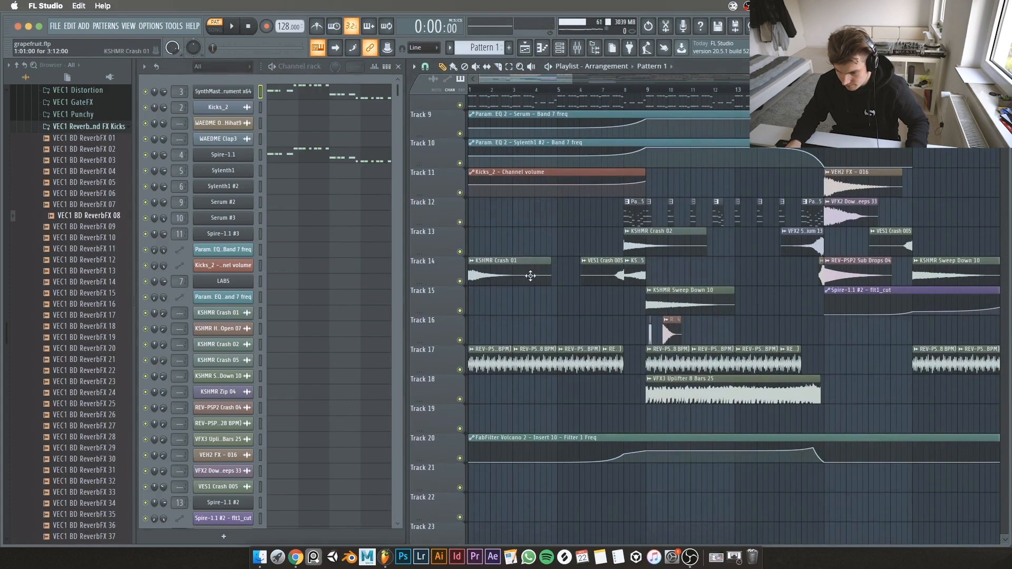
{"action": "left_click", "coordinate": [493, 359]}
{"action": "scroll", "coordinate": [491, 302], "scroll_direction": "up", "scroll_amount": 5}
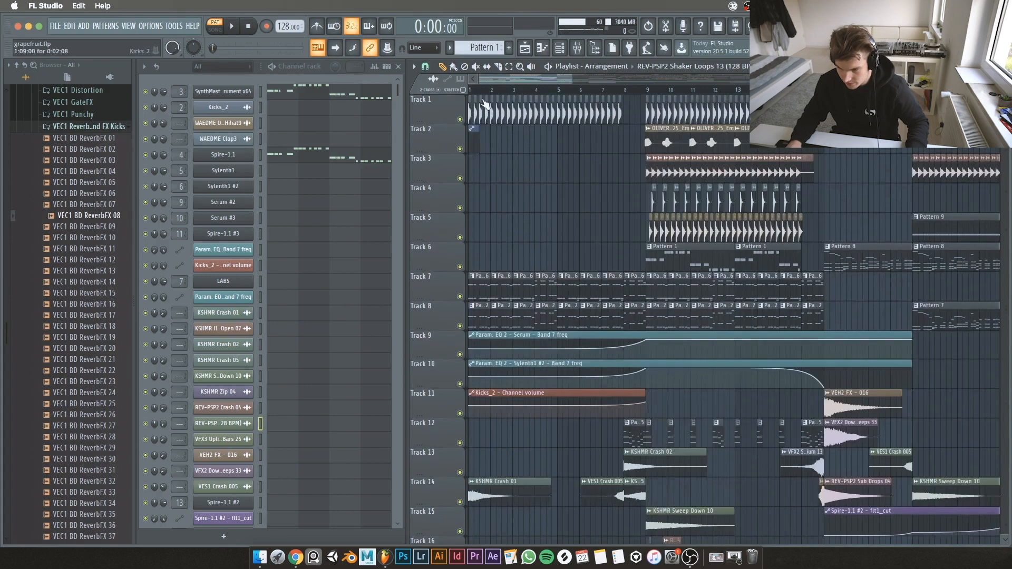
{"action": "left_click", "coordinate": [475, 96]}
{"action": "key", "text": "space"}
Step: Solo Track 17 to hear the shaker loop alone, restore all tracks and stop playback
{"action": "scroll", "coordinate": [464, 317], "scroll_direction": "down", "scroll_amount": 5}
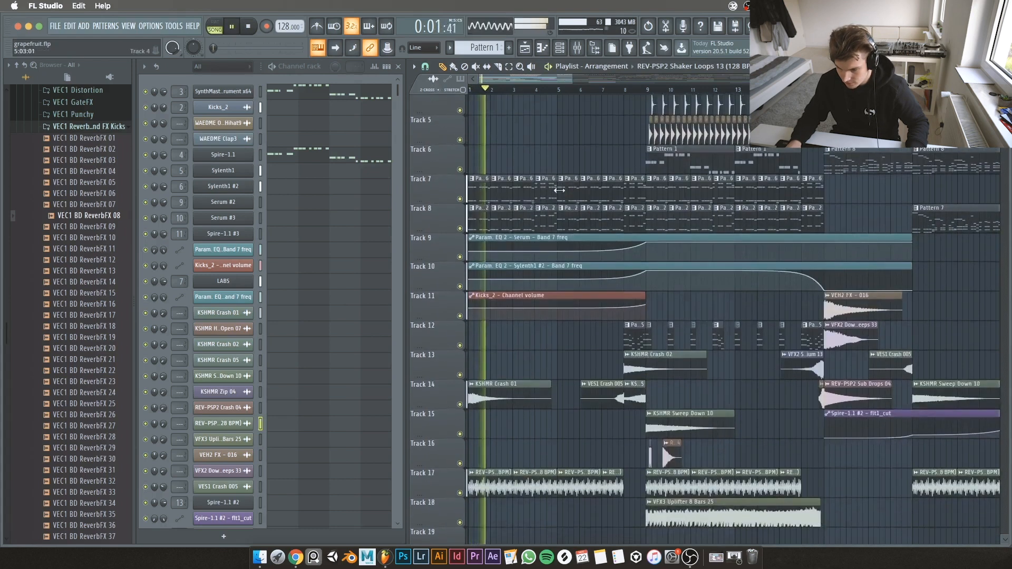
{"action": "left_click", "coordinate": [459, 370], "text": "ctrl"}
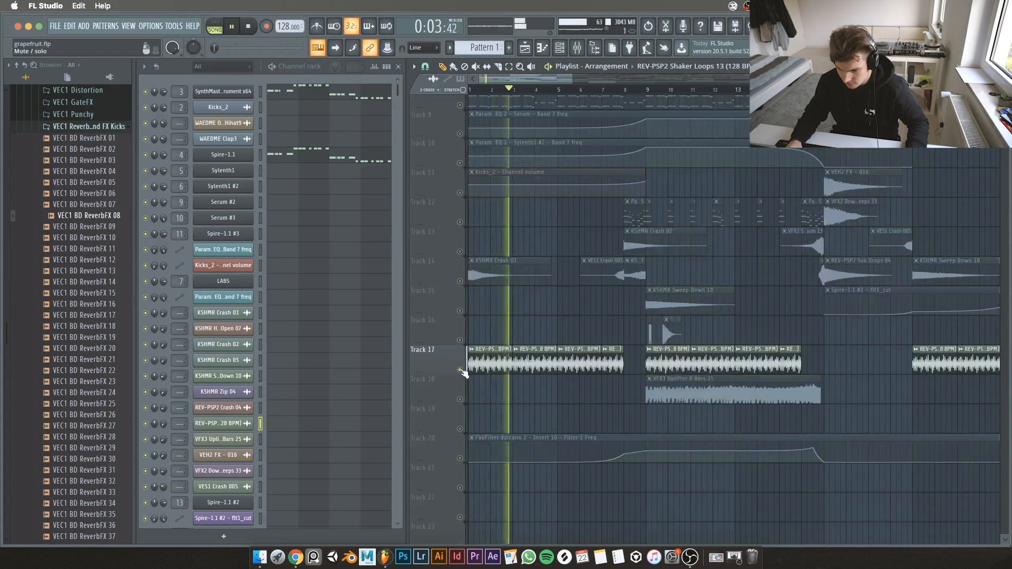
{"action": "left_click", "coordinate": [461, 371], "text": "ctrl"}
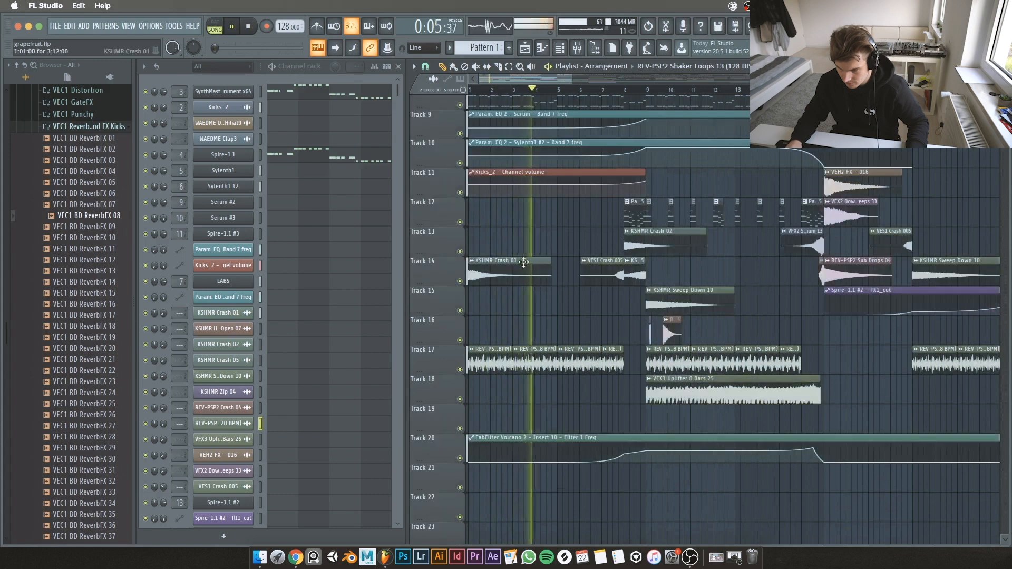
{"action": "scroll", "coordinate": [527, 259], "scroll_direction": "up", "scroll_amount": 5}
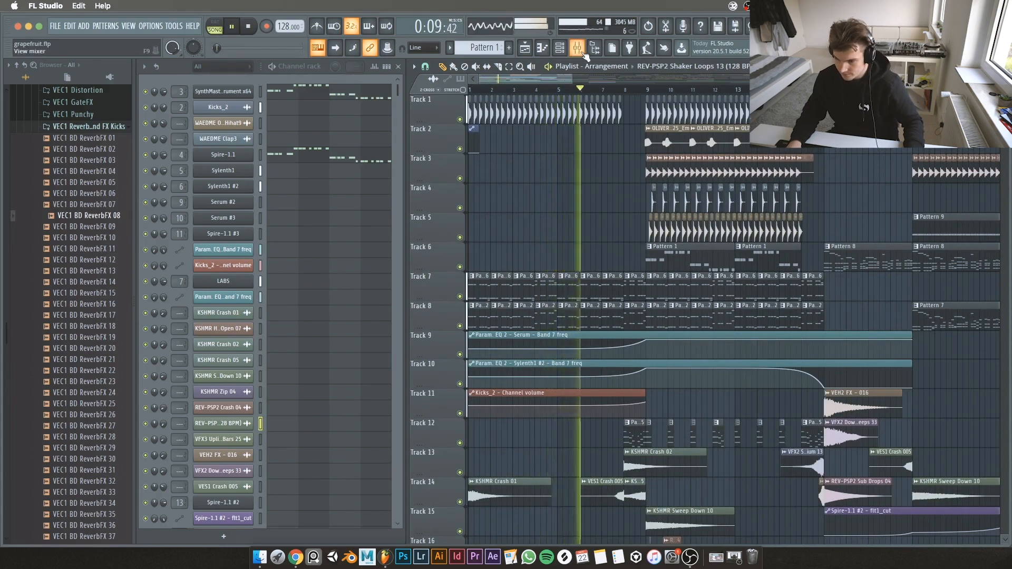
{"action": "key", "text": "space"}
Step: Select Pattern 6 from its Track 7 clip, audition it in pattern mode and inspect the LABS mixer track's effect chain
{"action": "left_click", "coordinate": [592, 290]}
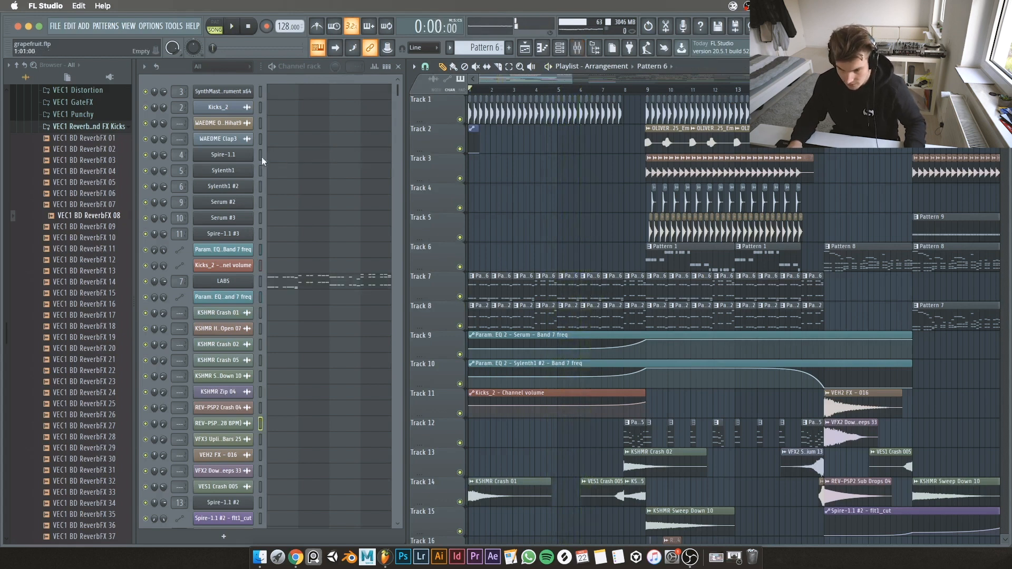
{"action": "left_click", "coordinate": [278, 75]}
{"action": "key", "text": "F9"}
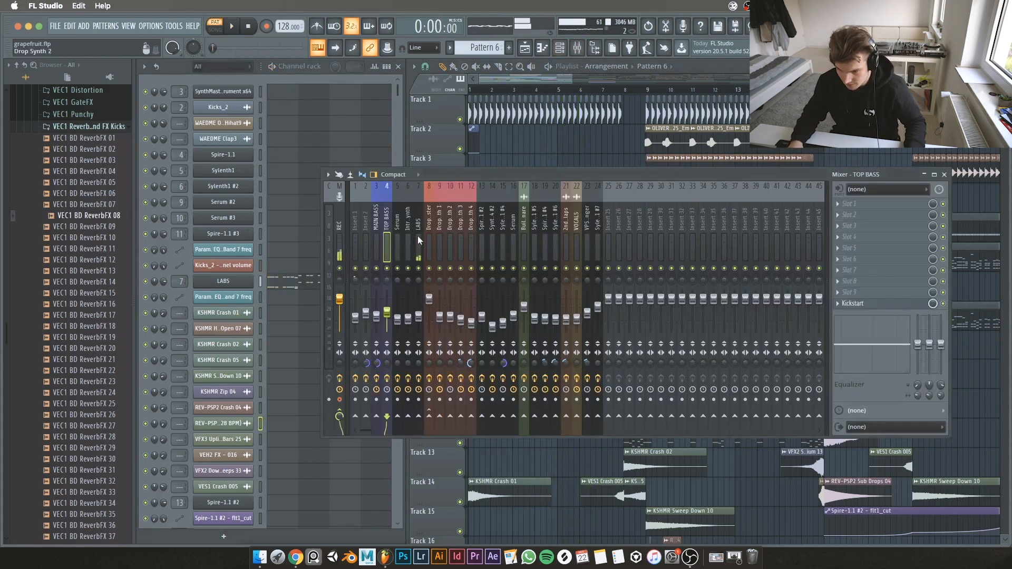
{"action": "left_click", "coordinate": [414, 227]}
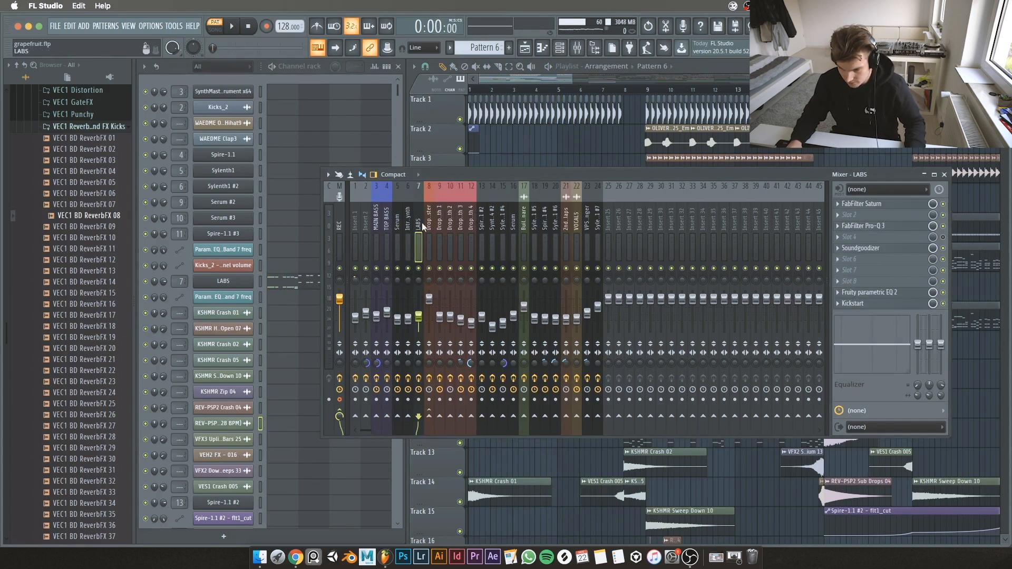
{"action": "left_click", "coordinate": [944, 175]}
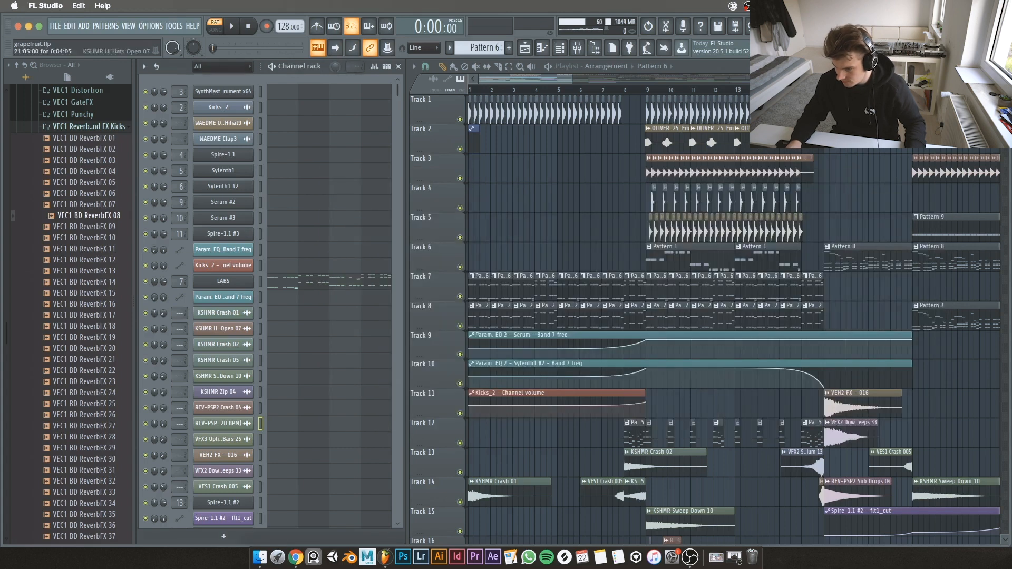
Step: Play the arrangement from bar 9 in song mode, solo Track 2 to hear the vocal alone, stop and restore all tracks
{"action": "left_click", "coordinate": [636, 89]}
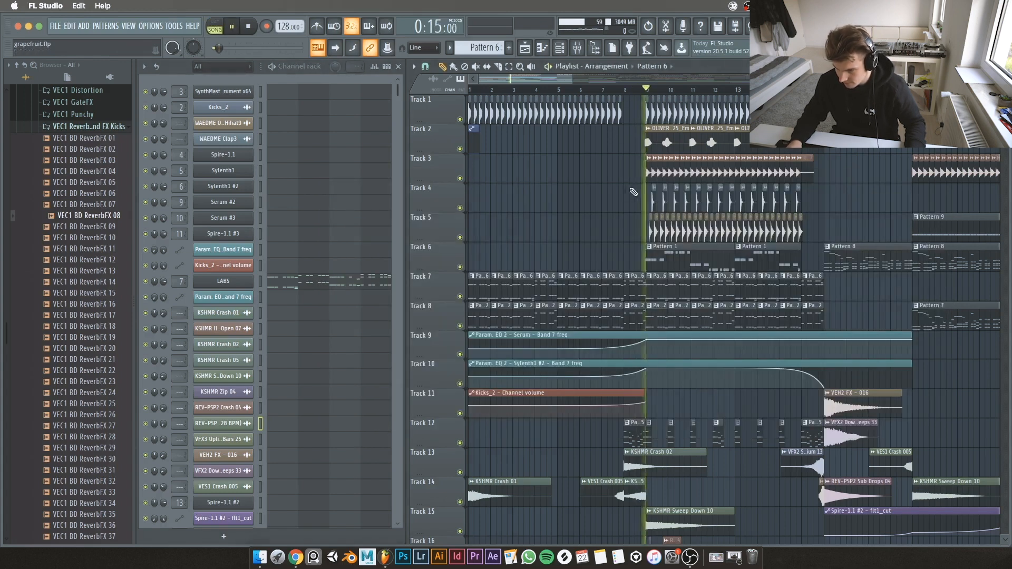
{"action": "right_click", "coordinate": [461, 150]}
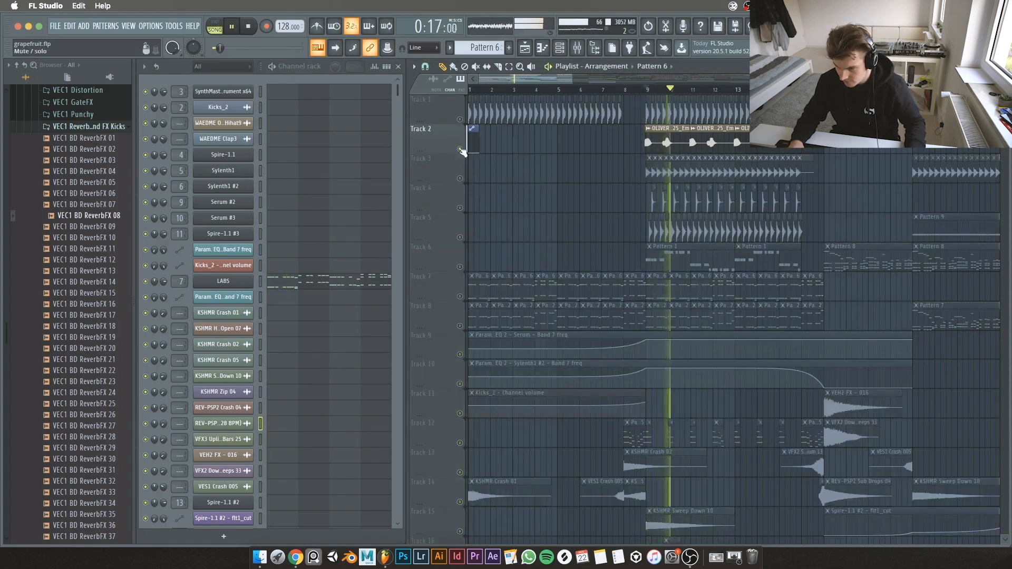
{"action": "key", "text": "space"}
{"action": "right_click", "coordinate": [462, 151]}
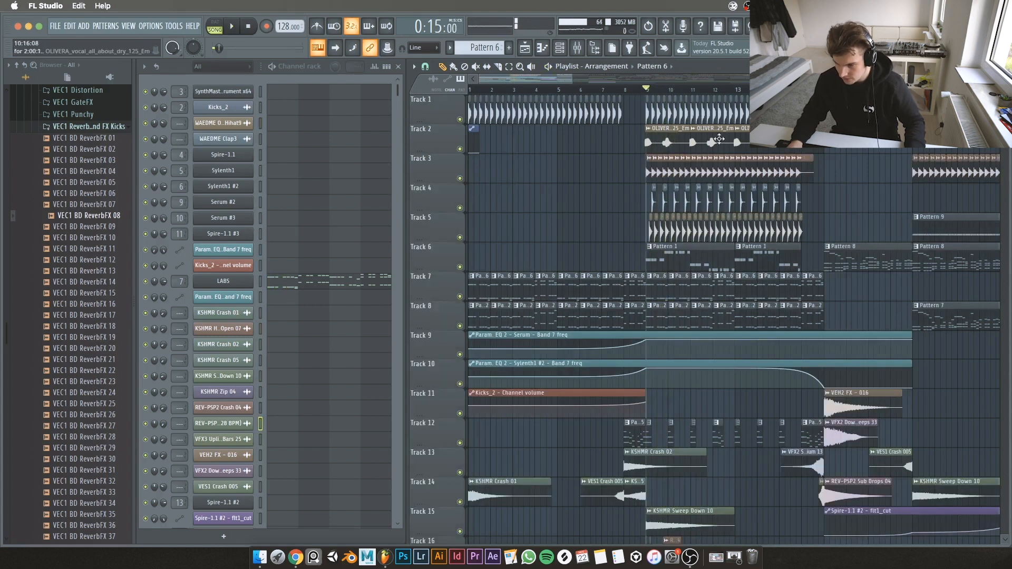
Step: Solo Track 3 to hear its hi-hat clips alone from bar 9, stop playback and restore all tracks
{"action": "right_click", "coordinate": [456, 176]}
{"action": "left_click", "coordinate": [446, 174]}
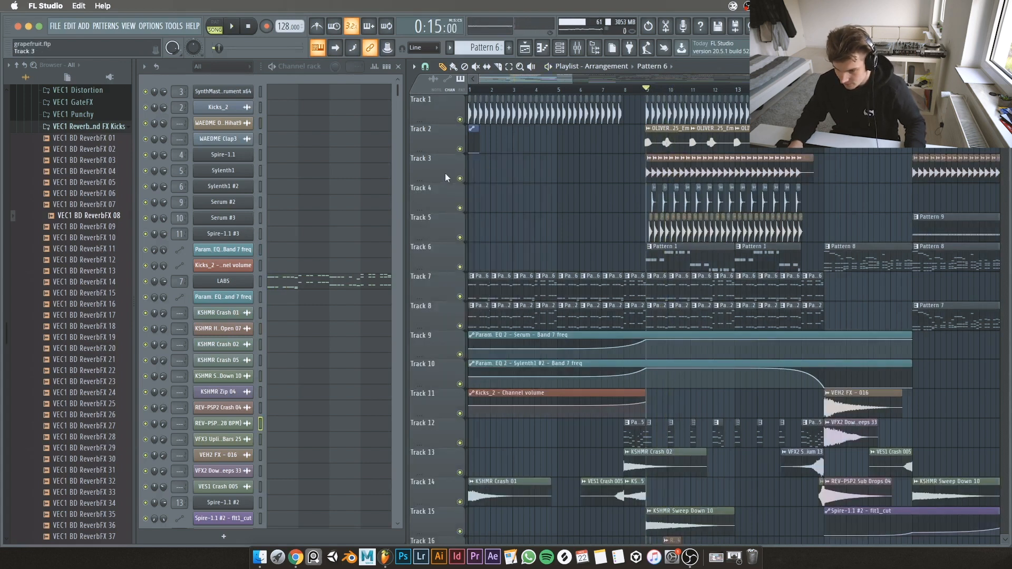
{"action": "right_click", "coordinate": [461, 179]}
{"action": "key", "text": "space"}
{"action": "key", "text": "space"}
{"action": "right_click", "coordinate": [462, 180]}
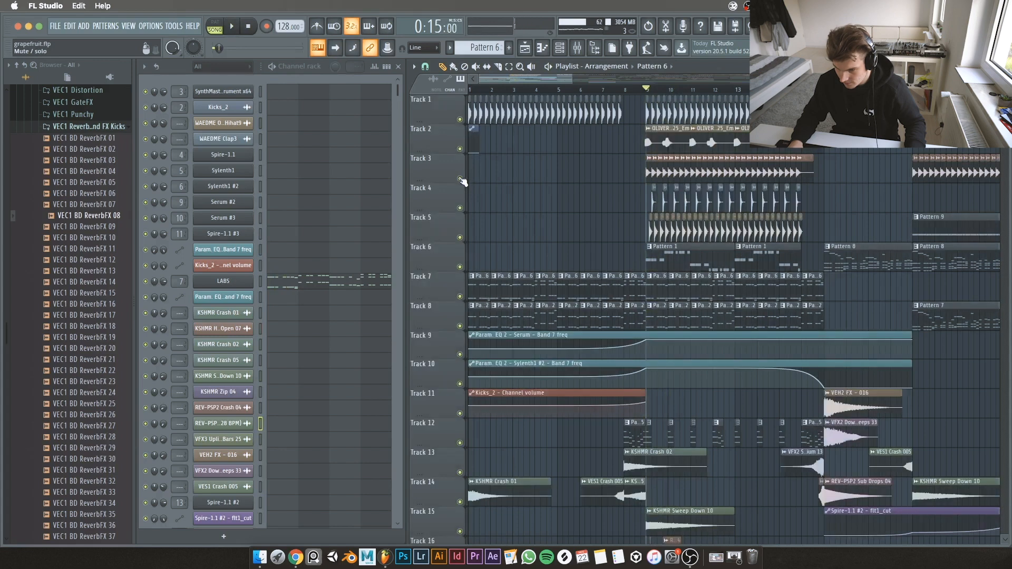
Step: Solo Track 4 to hear its hits alone from bar 9, restore all tracks and check the mixer while the full arrangement plays
{"action": "right_click", "coordinate": [461, 208]}
{"action": "key", "text": "space"}
{"action": "right_click", "coordinate": [462, 208]}
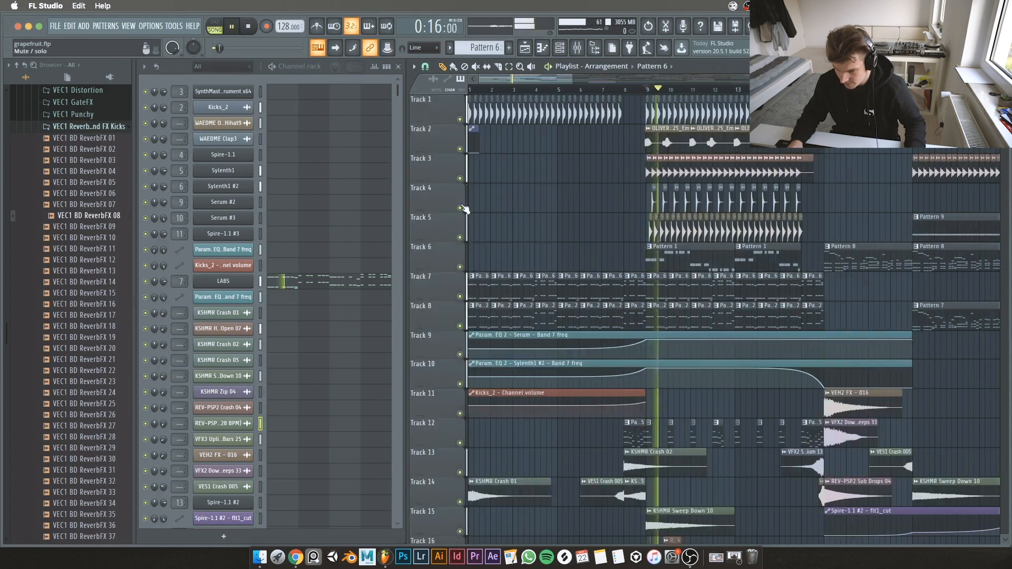
{"action": "key", "text": "space"}
{"action": "right_click", "coordinate": [462, 208]}
{"action": "key", "text": "space"}
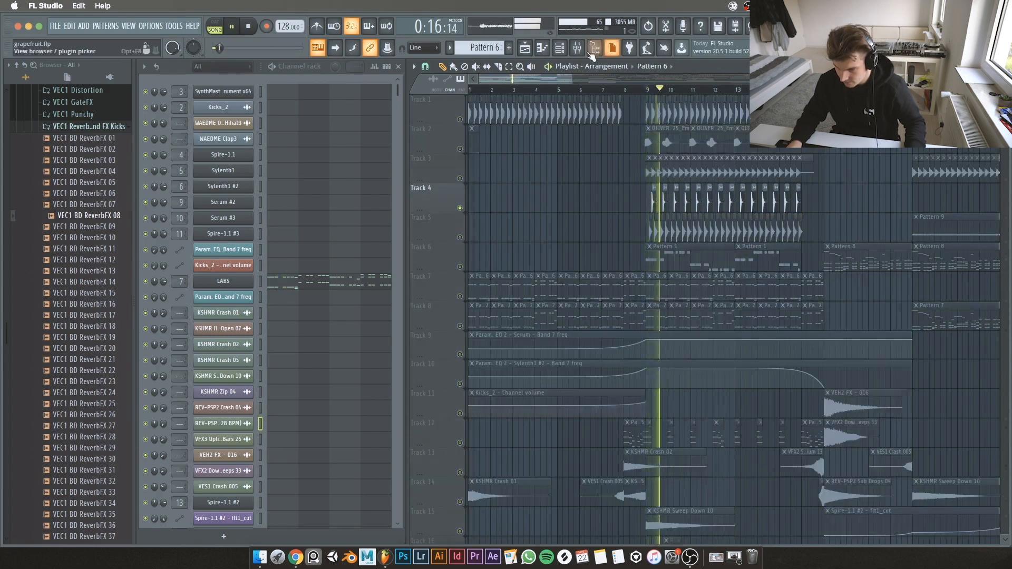
{"action": "right_click", "coordinate": [461, 209]}
{"action": "key", "text": "space"}
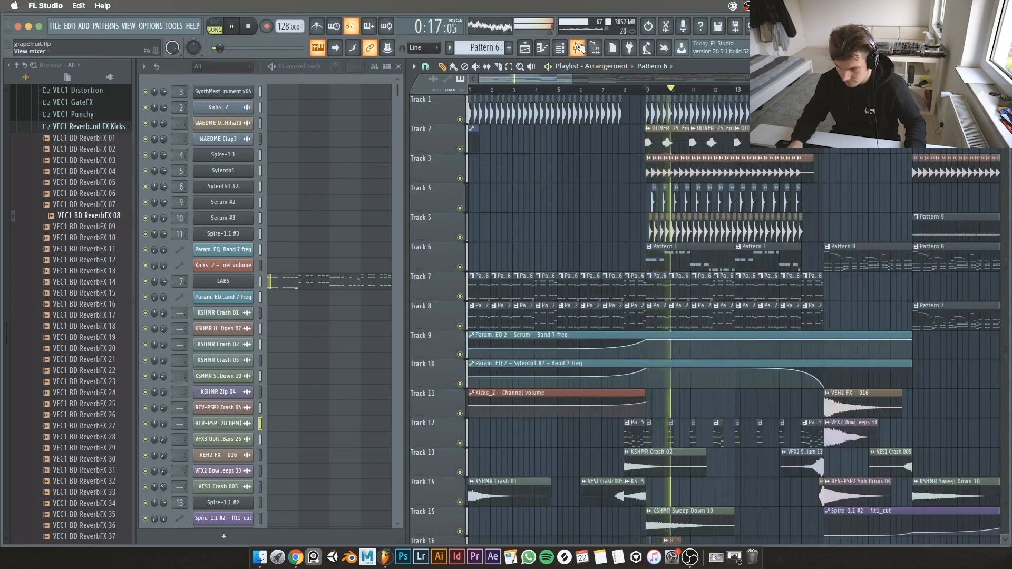
{"action": "key", "text": "F9"}
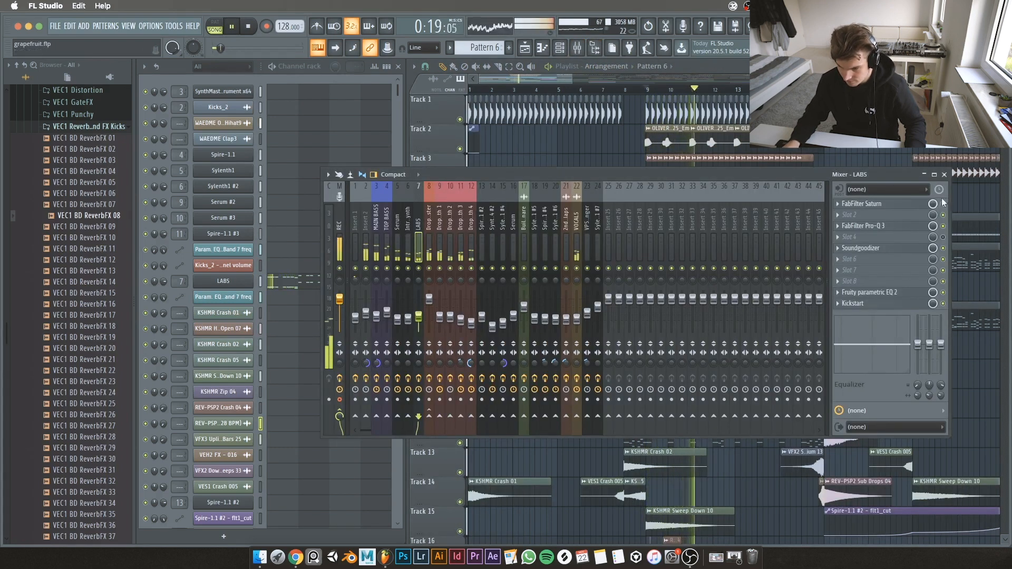
{"action": "left_click", "coordinate": [944, 175]}
Step: Solo Track 18 to hear the VFX3 Uplifter 8 Bars 25 clip alone, restore all tracks and stop playback
{"action": "scroll", "coordinate": [879, 274], "scroll_direction": "down", "scroll_amount": 4}
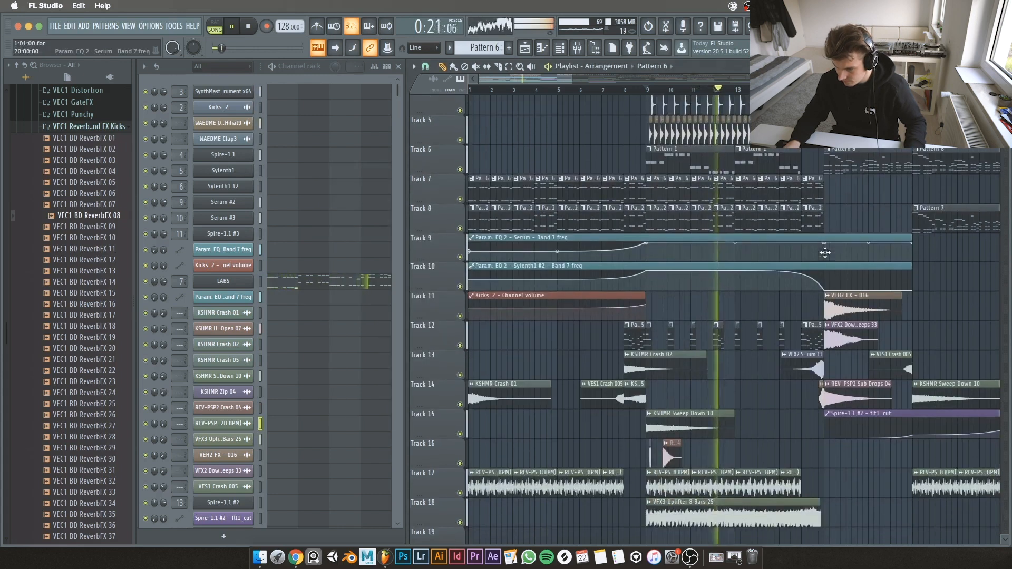
{"action": "scroll", "coordinate": [787, 269], "scroll_direction": "down", "scroll_amount": 3}
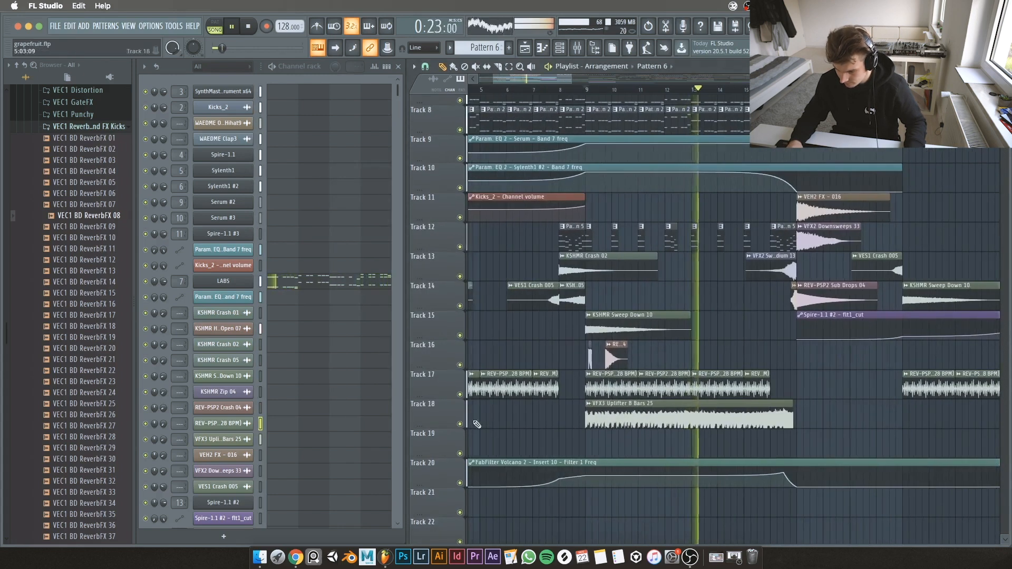
{"action": "right_click", "coordinate": [460, 425]}
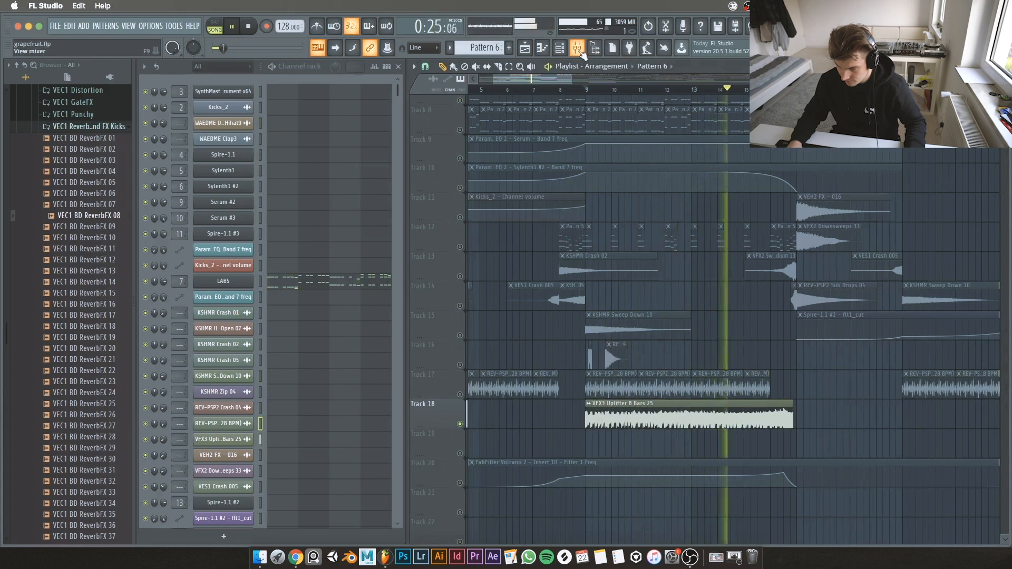
{"action": "right_click", "coordinate": [460, 425]}
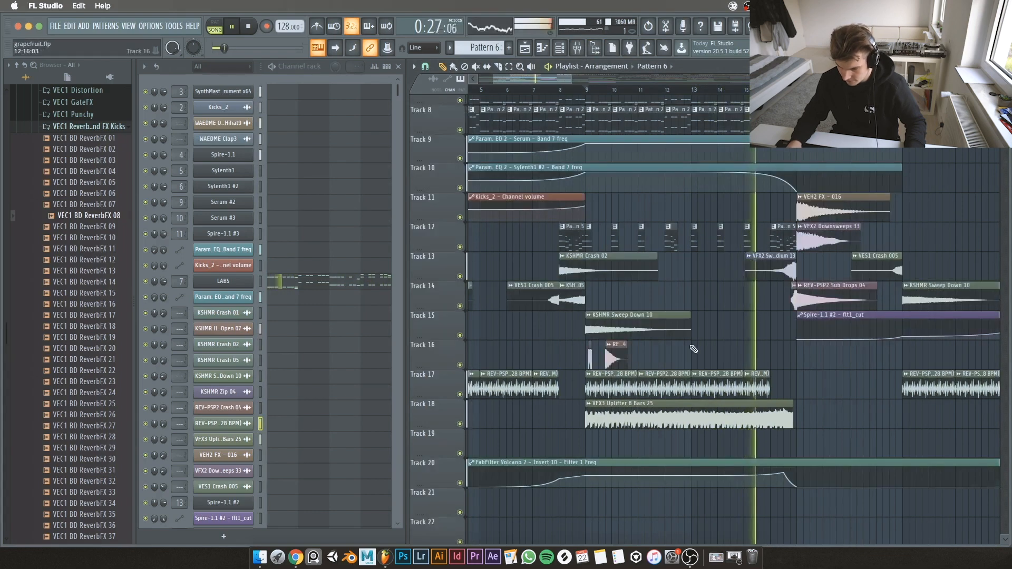
{"action": "key", "text": "space"}
Step: Look over the effects and automation tracks around bars 9 to 21, and play the transition past bar 17
{"action": "scroll", "coordinate": [823, 248], "scroll_direction": "down", "scroll_amount": 3}
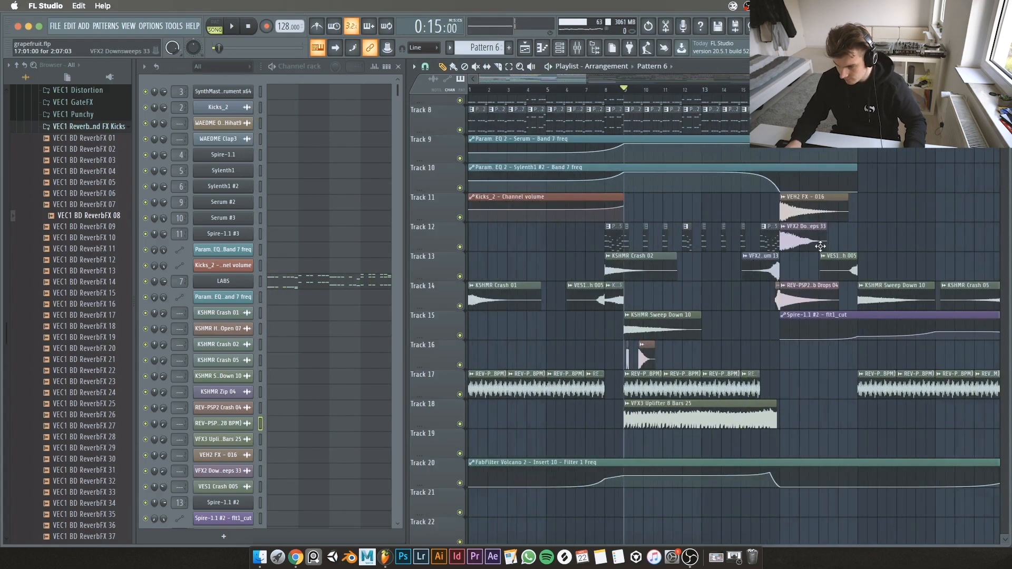
{"action": "scroll", "coordinate": [820, 246], "scroll_direction": "up", "scroll_amount": 3}
{"action": "scroll", "coordinate": [878, 246], "scroll_direction": "up", "scroll_amount": 2}
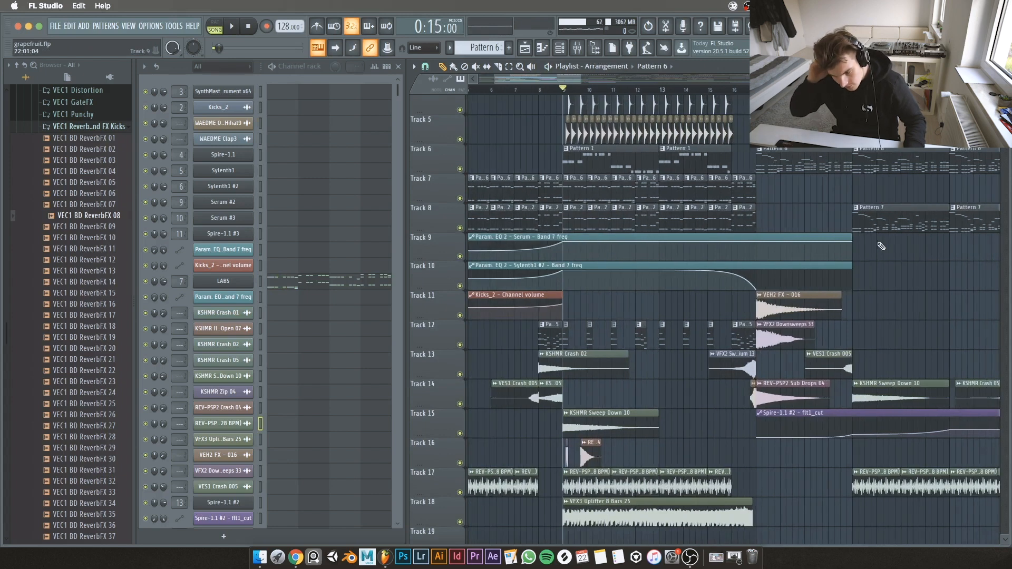
{"action": "scroll", "coordinate": [878, 245], "scroll_direction": "up", "scroll_amount": 2}
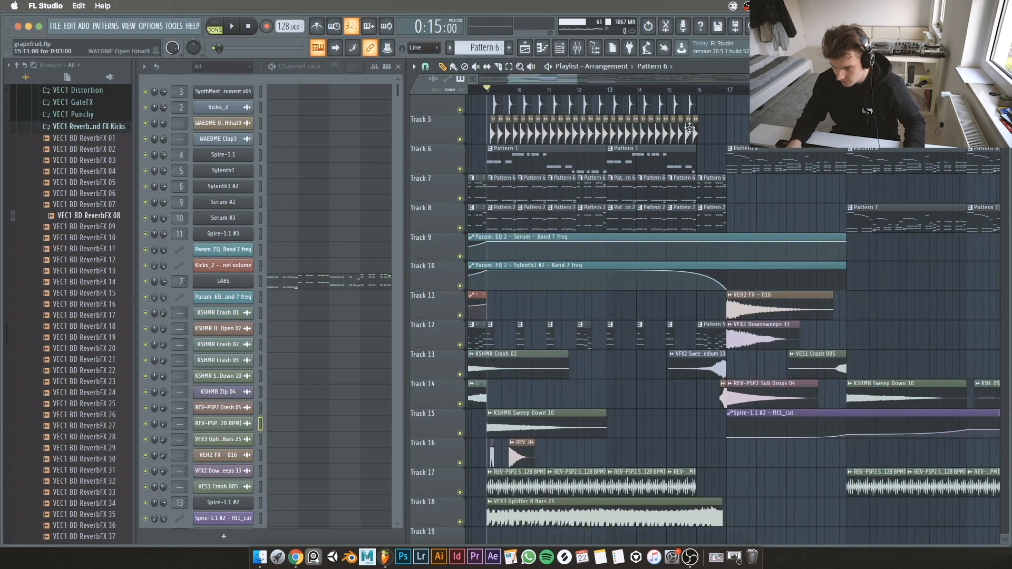
{"action": "scroll", "coordinate": [690, 127], "scroll_direction": "up", "scroll_amount": 3}
{"action": "key", "text": "space"}
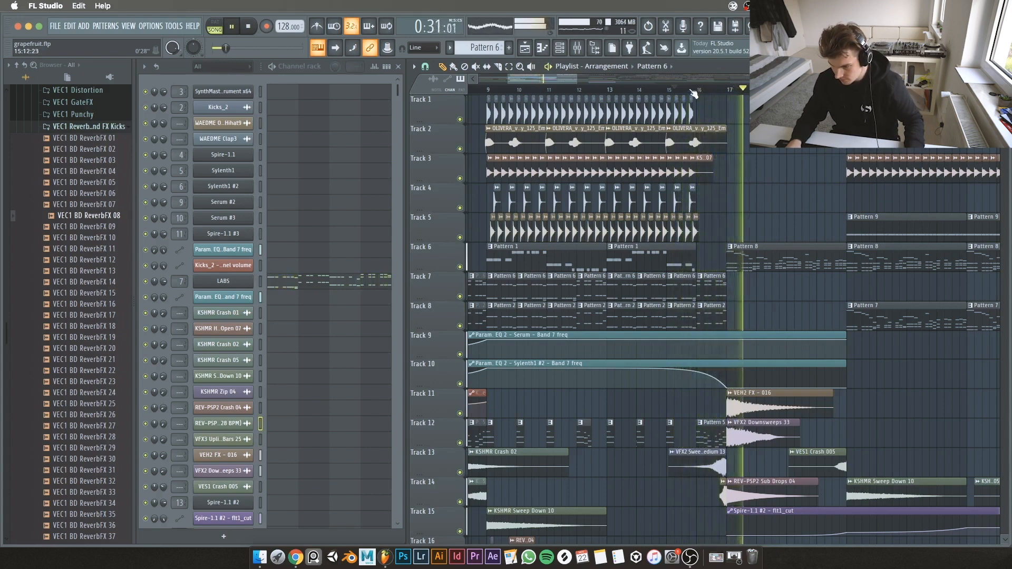
{"action": "key", "text": "space"}
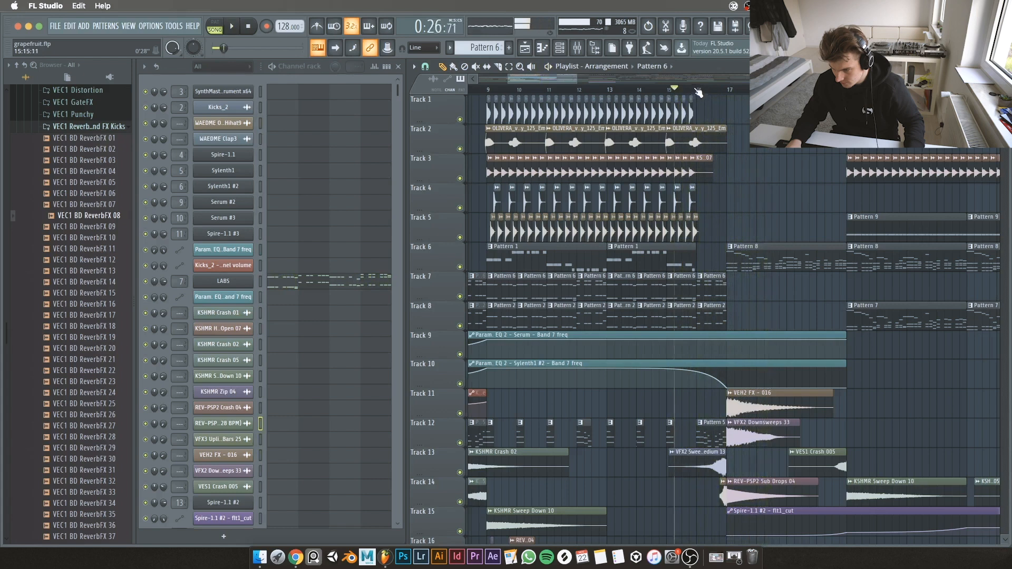
Step: Play the arrangement from bar 16 into the Pattern 8 section at bar 17
{"action": "scroll", "coordinate": [791, 156], "scroll_direction": "up", "scroll_amount": 3}
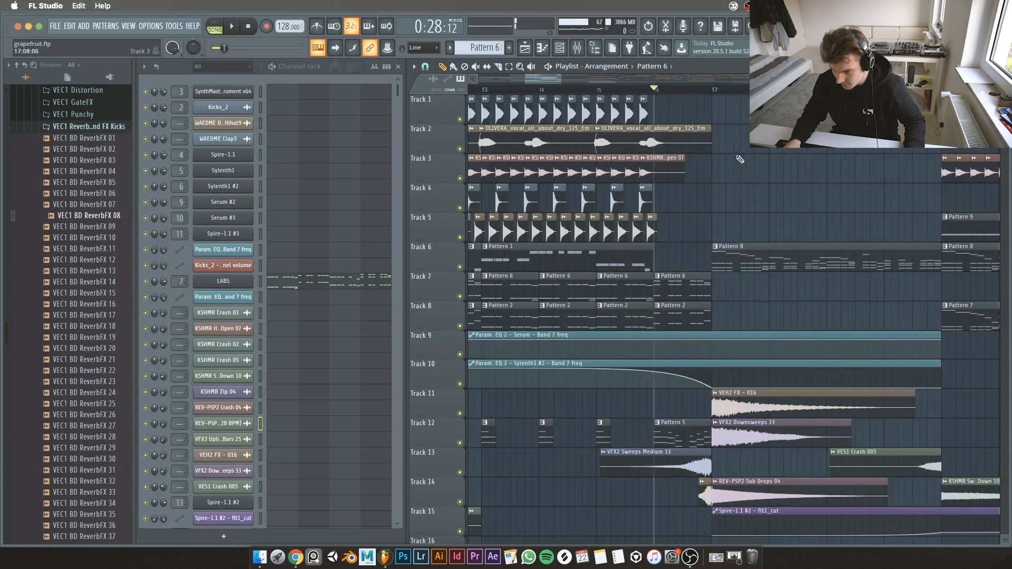
{"action": "left_click_drag", "start_coordinate": [562, 80], "coordinate": [582, 77]}
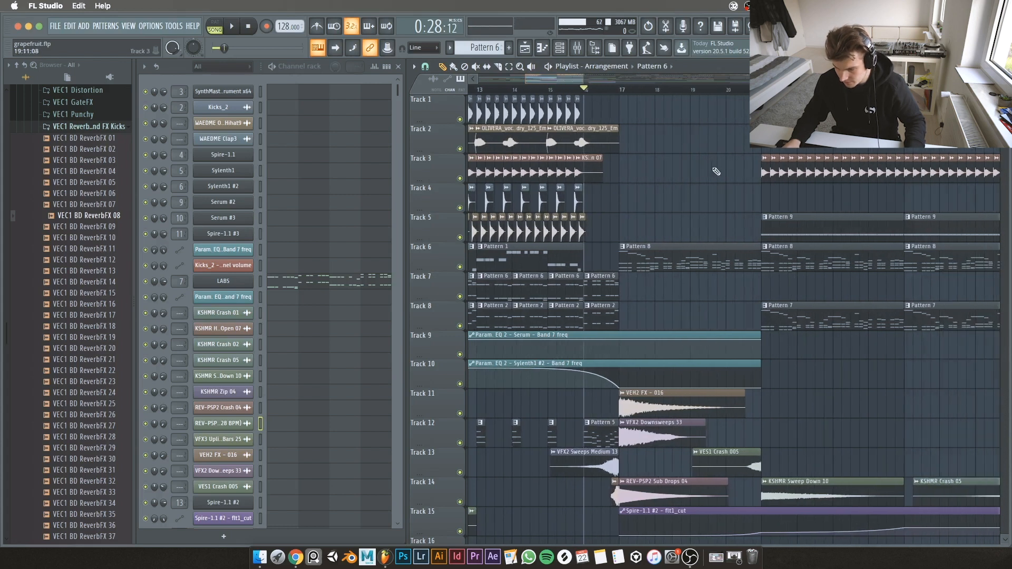
{"action": "scroll", "coordinate": [589, 93], "scroll_direction": "down", "scroll_amount": 1}
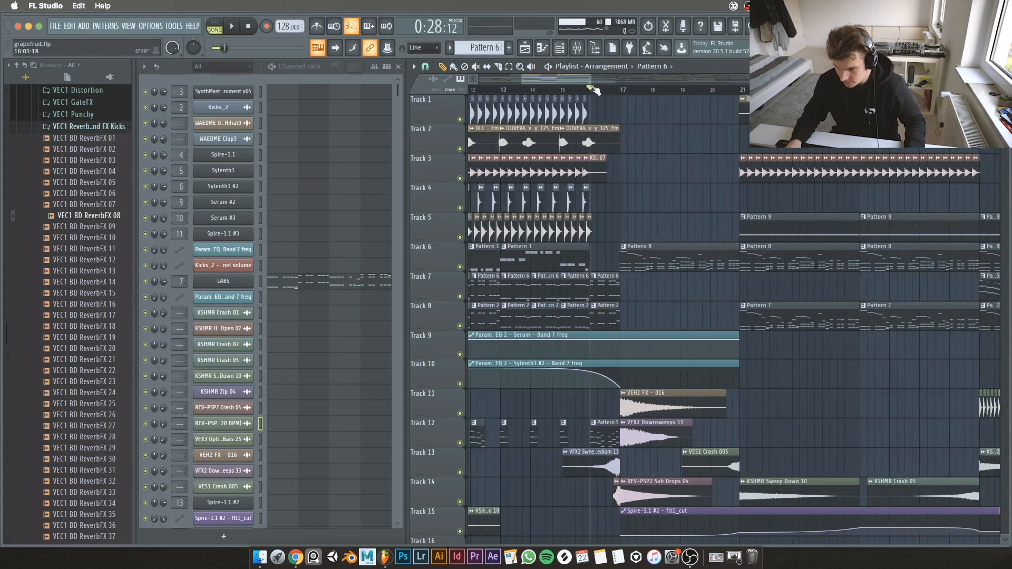
{"action": "key", "text": "space"}
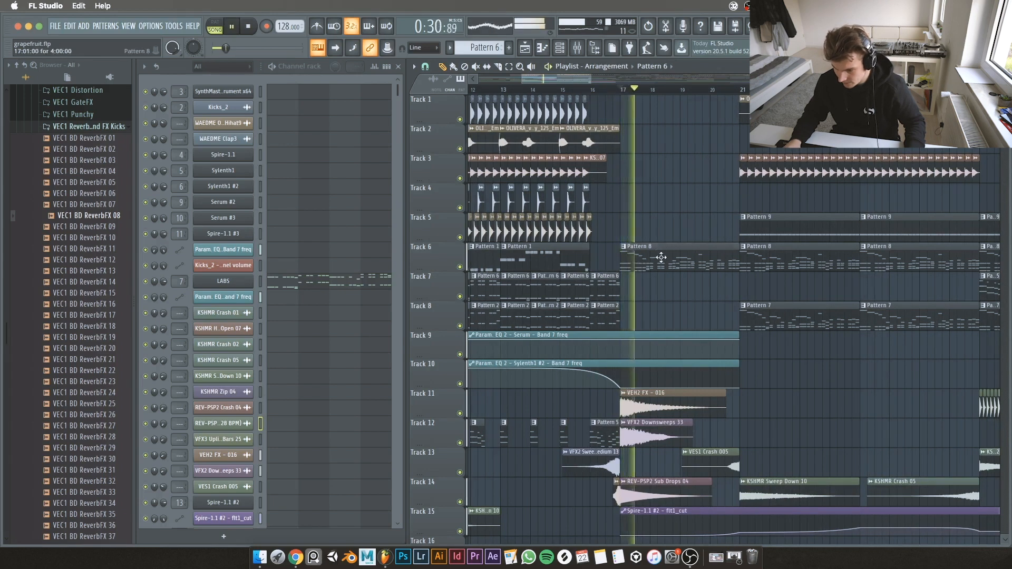
Step: Select Pattern 8 from its Track 6 clip, find the SynthMaster #2 channel that holds its notes and stop playback
{"action": "scroll", "coordinate": [369, 222], "scroll_direction": "down", "scroll_amount": 8}
{"action": "scroll", "coordinate": [369, 221], "scroll_direction": "down", "scroll_amount": 3}
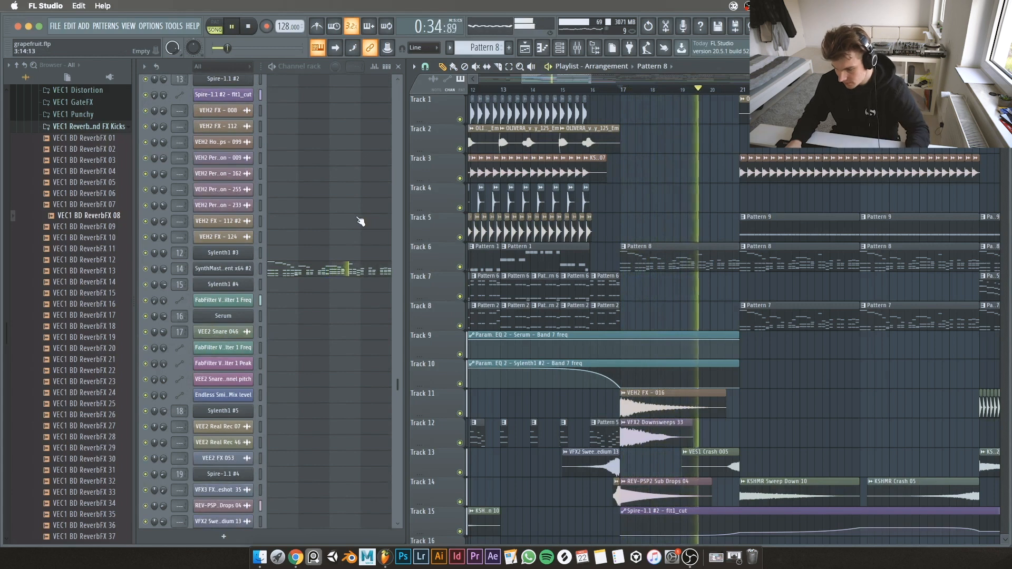
{"action": "scroll", "coordinate": [639, 240], "scroll_direction": "down", "scroll_amount": 7}
{"action": "scroll", "coordinate": [656, 236], "scroll_direction": "up", "scroll_amount": 3}
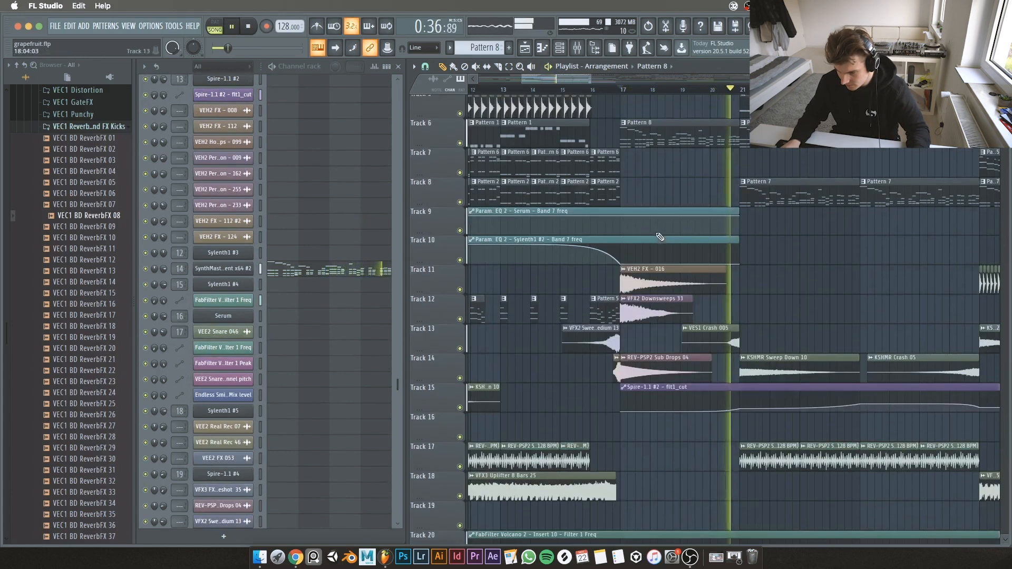
{"action": "scroll", "coordinate": [657, 234], "scroll_direction": "up", "scroll_amount": 4}
{"action": "key", "text": "space"}
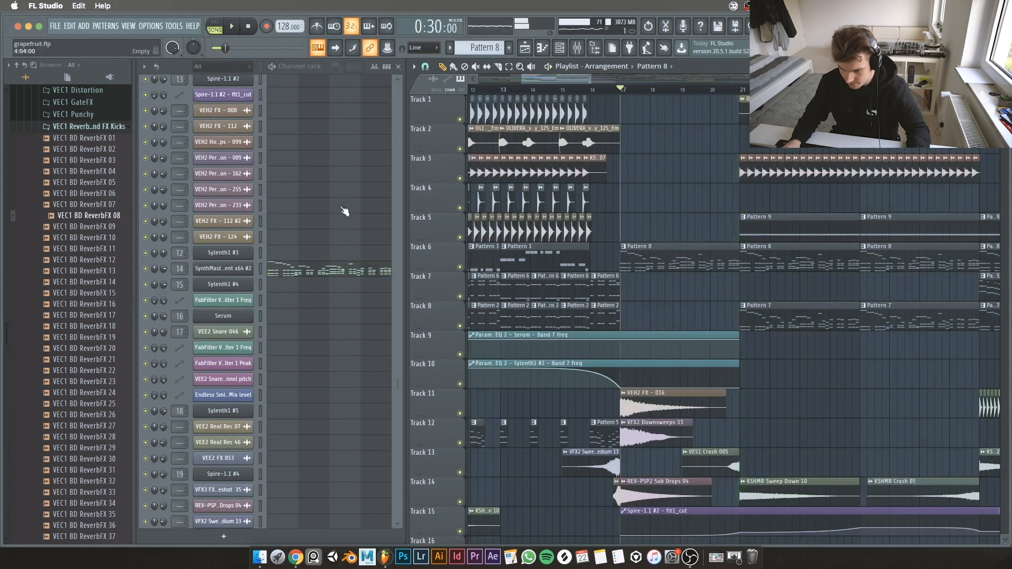
Step: Audition Pattern 8 in pattern mode, stop it and return to song mode at bar 17
{"action": "left_click", "coordinate": [273, 66]}
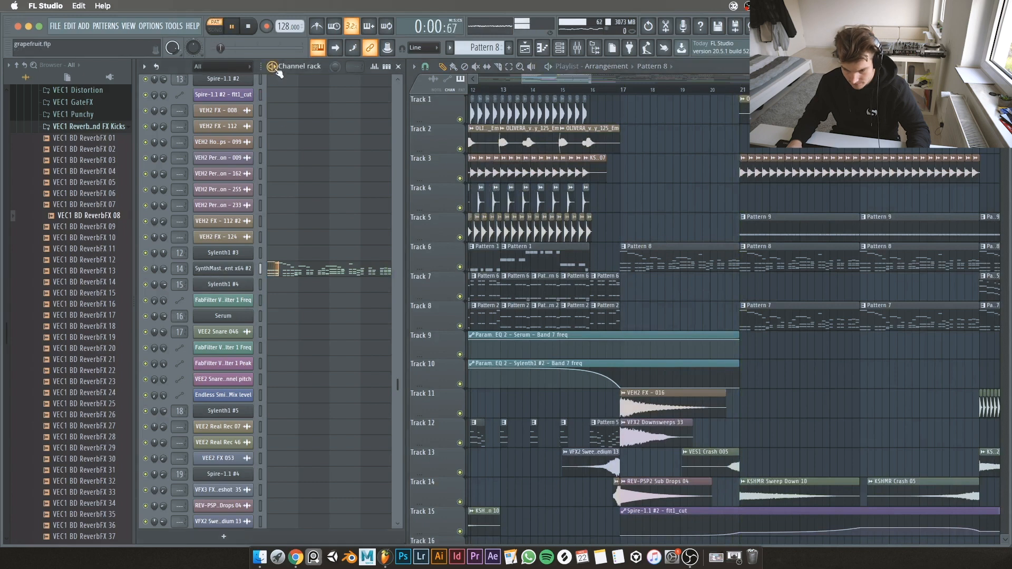
{"action": "key", "text": "space"}
{"action": "left_click", "coordinate": [622, 89]}
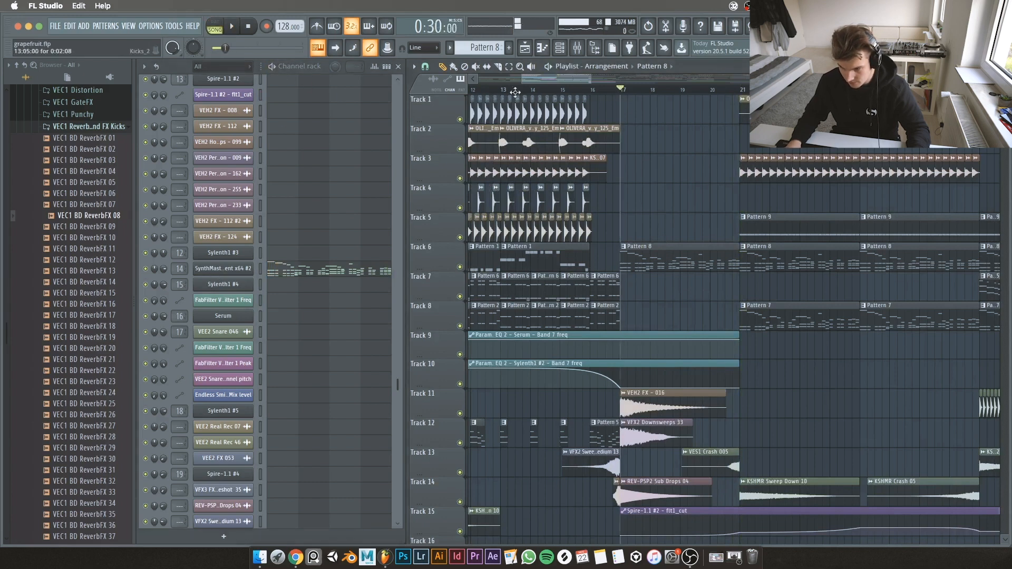
Step: Inspect the Layer 1 and Layer 2 settings of the KB SineSpace RL preset in SynthMaster #2, and close the plugin
{"action": "left_click_drag", "start_coordinate": [592, 78], "coordinate": [638, 79]}
{"action": "left_click", "coordinate": [223, 269]}
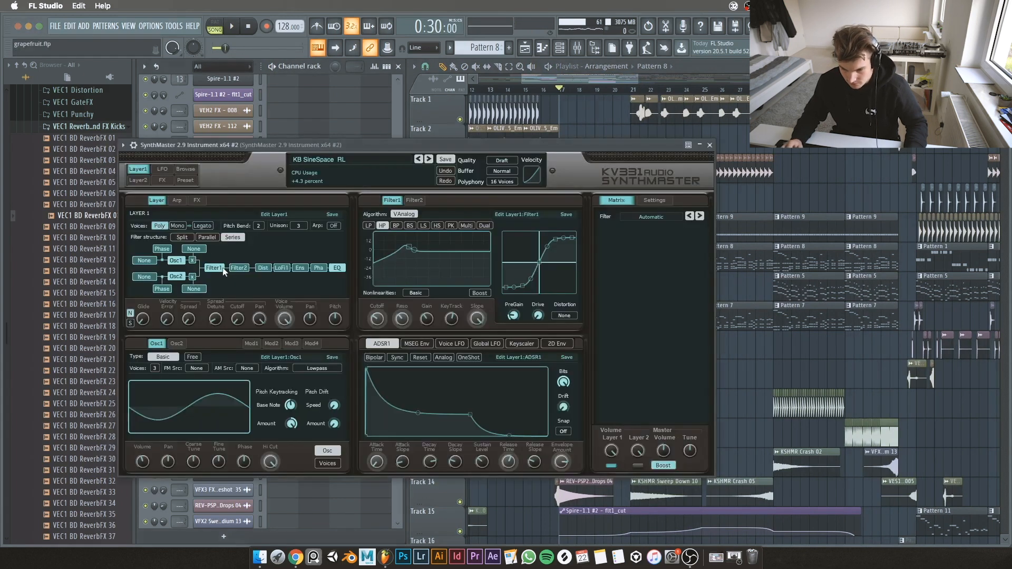
{"action": "left_click", "coordinate": [142, 184]}
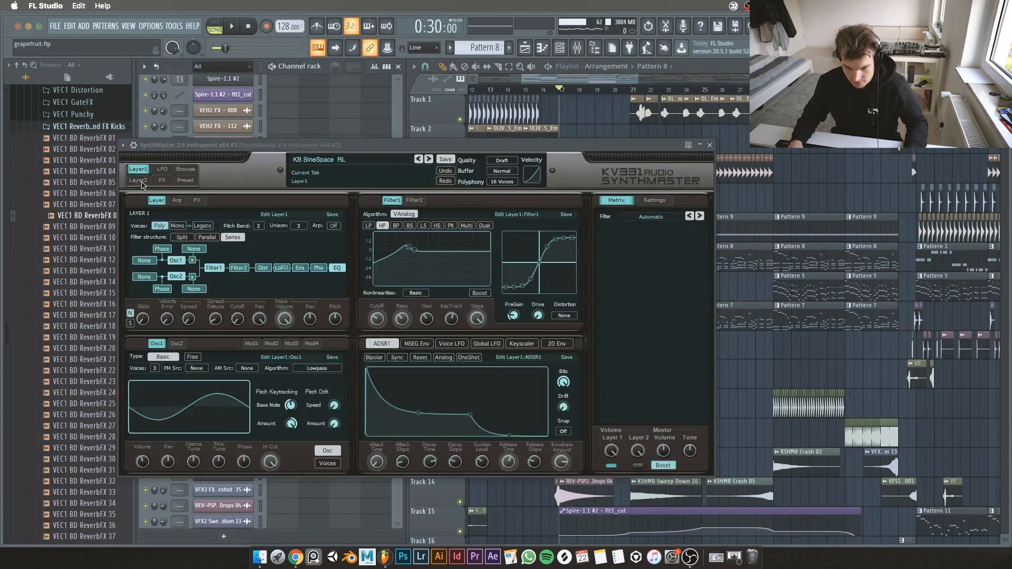
{"action": "left_click", "coordinate": [141, 182]}
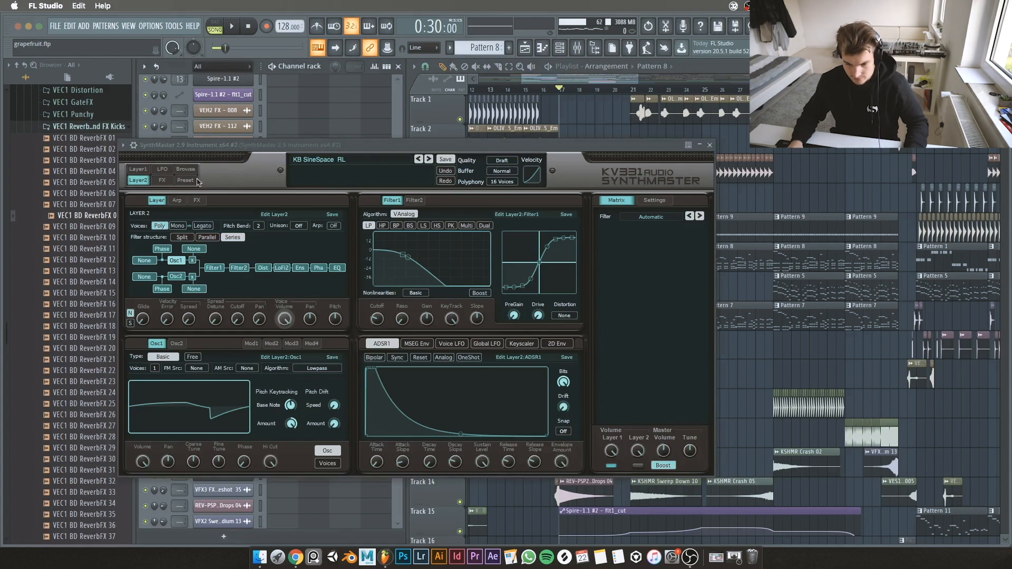
{"action": "left_click", "coordinate": [710, 145]}
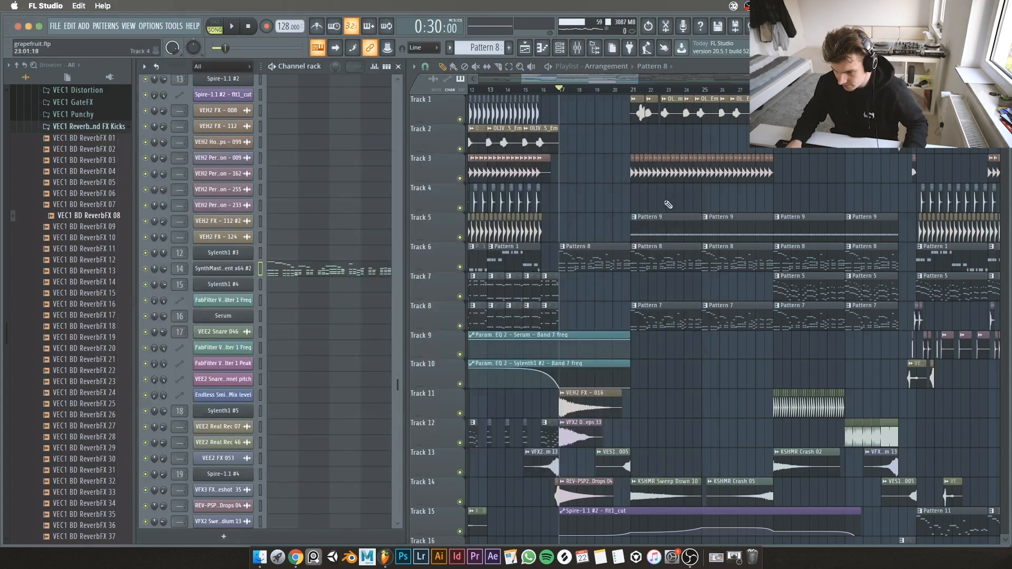
Step: Review SynthMaster #2 once more, play the song from bar 17 and switch to pattern mode to audition Pattern 8
{"action": "scroll", "coordinate": [699, 216], "scroll_direction": "down", "scroll_amount": 3}
{"action": "scroll", "coordinate": [699, 216], "scroll_direction": "up", "scroll_amount": 6}
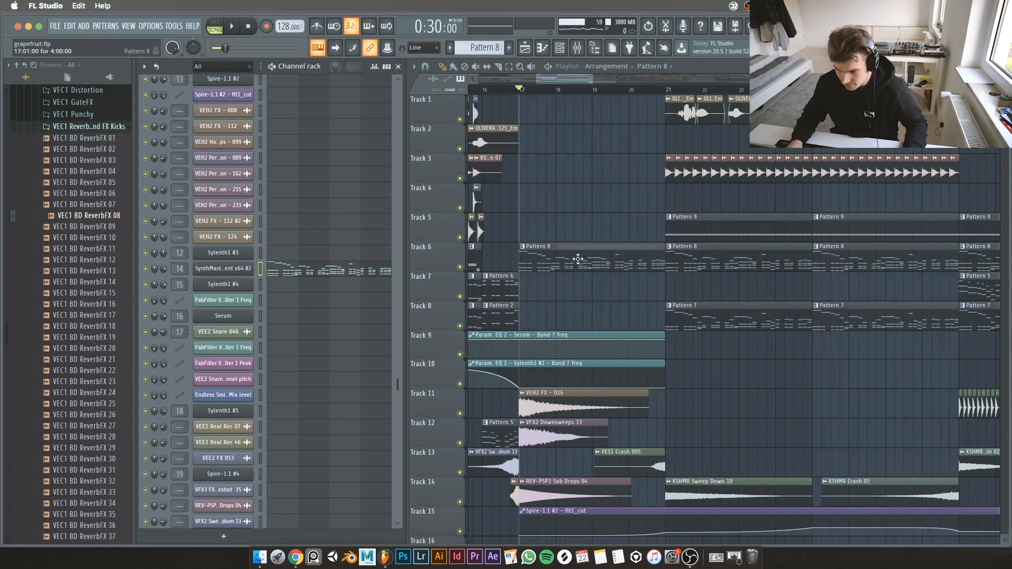
{"action": "left_click", "coordinate": [223, 268]}
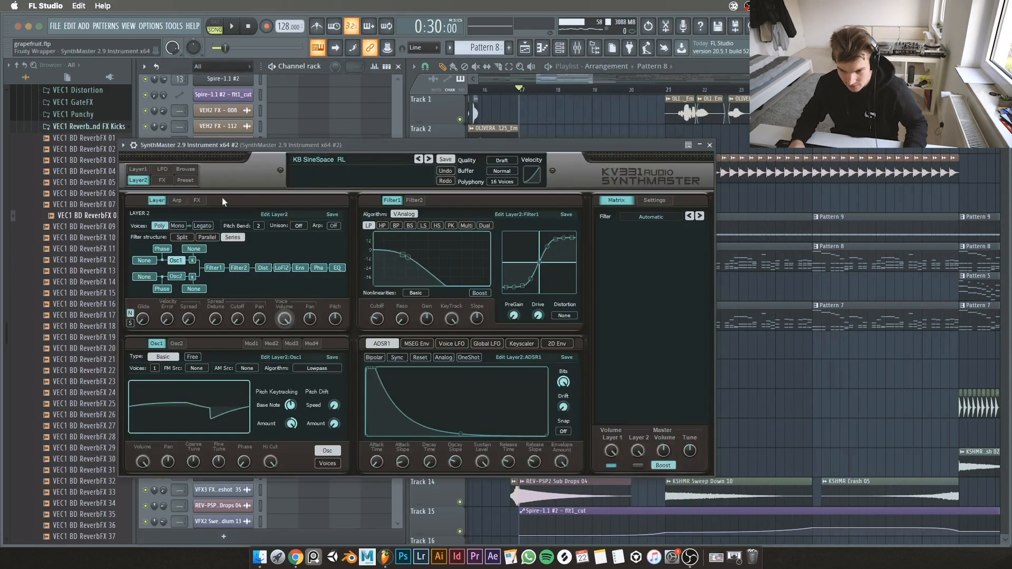
{"action": "left_click", "coordinate": [710, 145]}
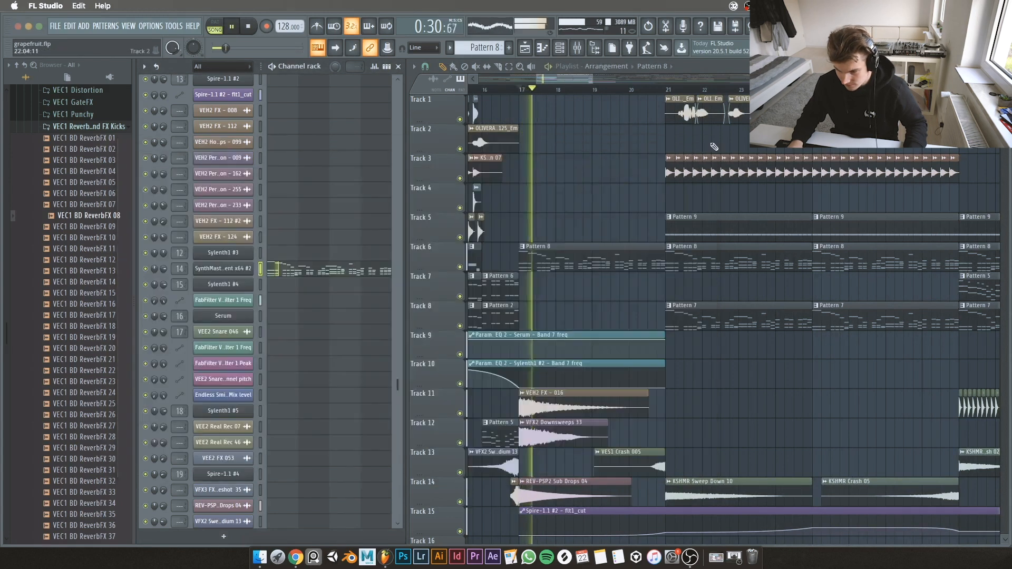
{"action": "left_click", "coordinate": [272, 67]}
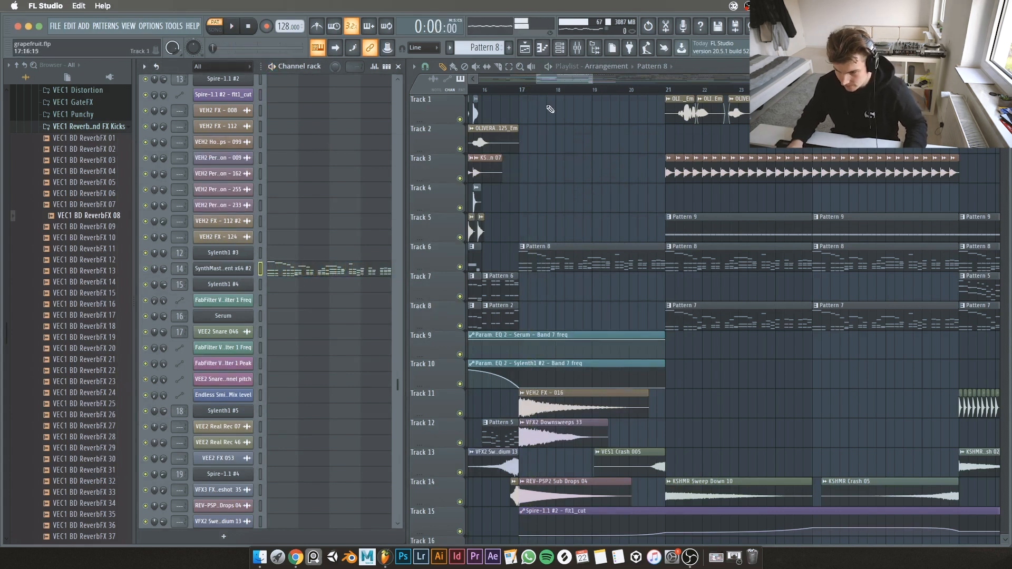
Step: Play the song from bar 17, open Pattern 8's SynthMaster #2 notes in the piano roll and stop playback
{"action": "left_click", "coordinate": [522, 90]}
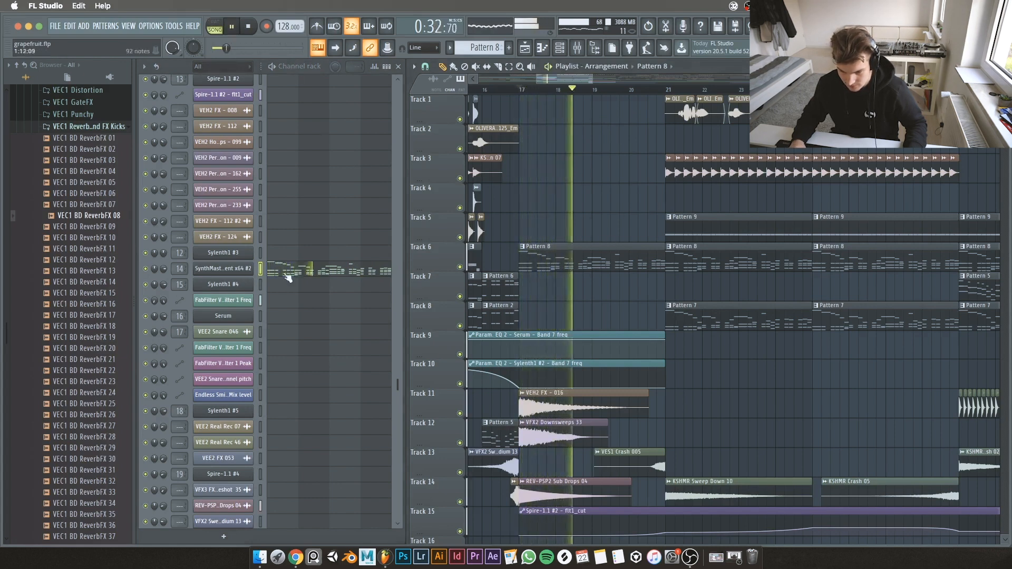
{"action": "left_click", "coordinate": [269, 271]}
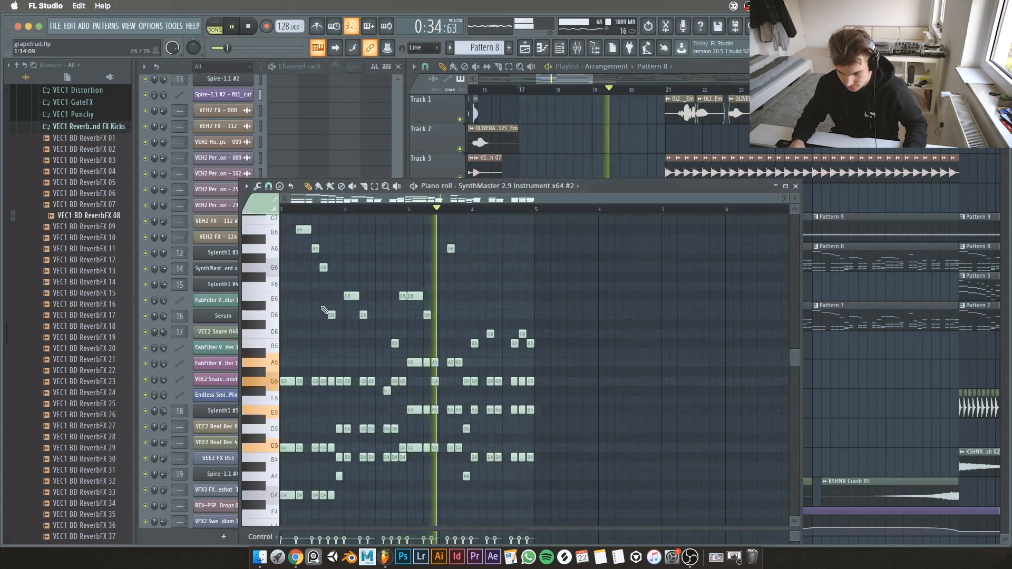
{"action": "scroll", "coordinate": [313, 316], "scroll_direction": "up", "scroll_amount": 3}
{"action": "key", "text": "space"}
{"action": "left_click_drag", "start_coordinate": [456, 201], "coordinate": [381, 196]}
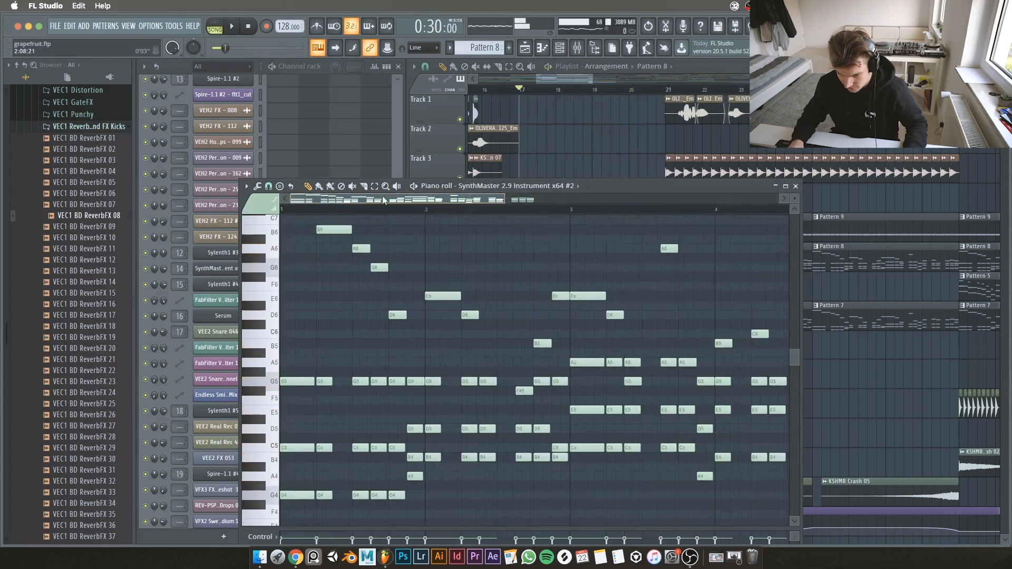
Step: Examine the chords and high melody notes of Pattern 8, play the song against them and close the piano roll
{"action": "scroll", "coordinate": [448, 278], "scroll_direction": "down", "scroll_amount": 3}
{"action": "scroll", "coordinate": [448, 278], "scroll_direction": "down", "scroll_amount": 3}
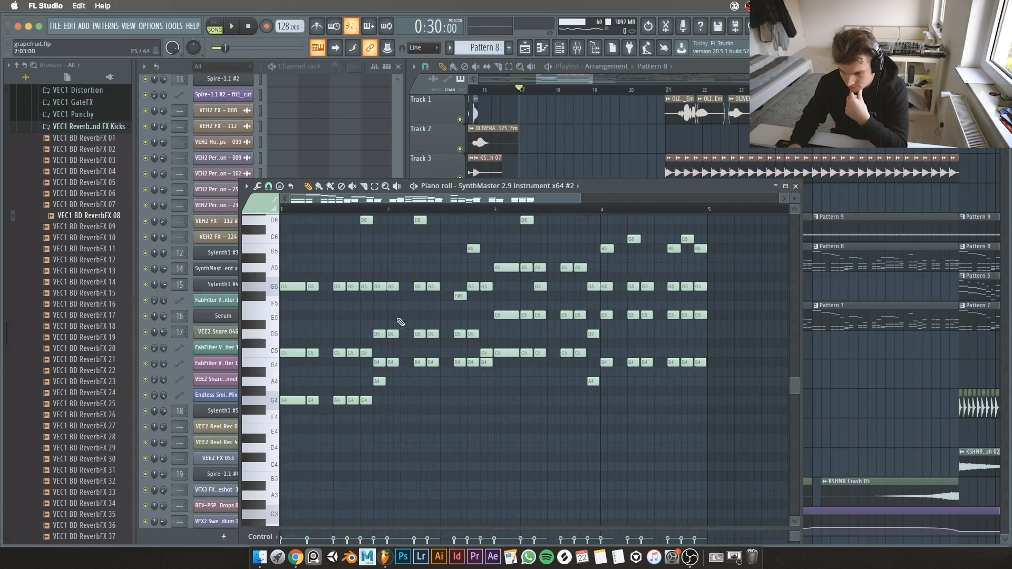
{"action": "scroll", "coordinate": [398, 322], "scroll_direction": "up", "scroll_amount": 4}
{"action": "scroll", "coordinate": [320, 304], "scroll_direction": "up", "scroll_amount": 5}
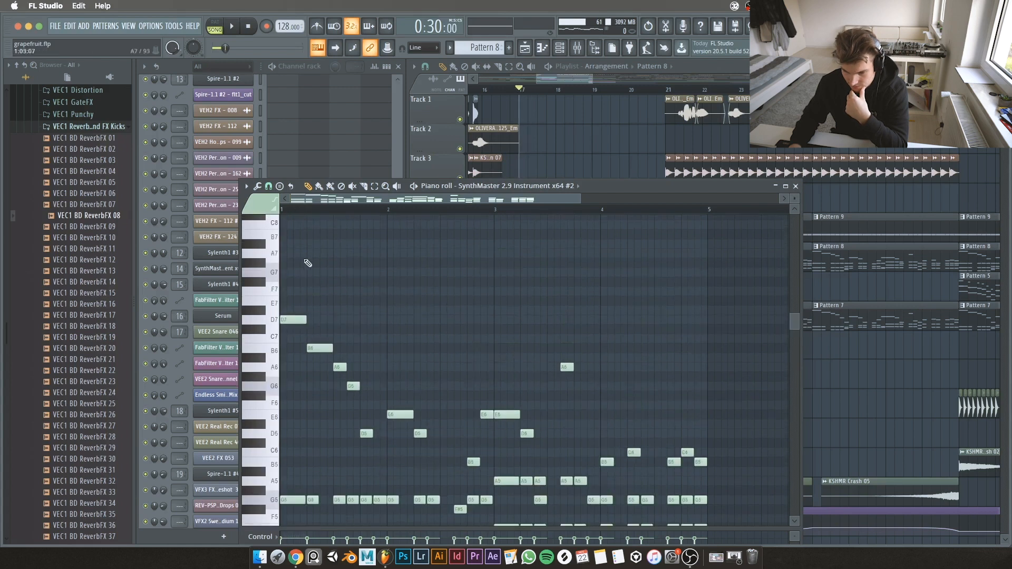
{"action": "scroll", "coordinate": [316, 266], "scroll_direction": "down", "scroll_amount": 4}
{"action": "key", "text": "space"}
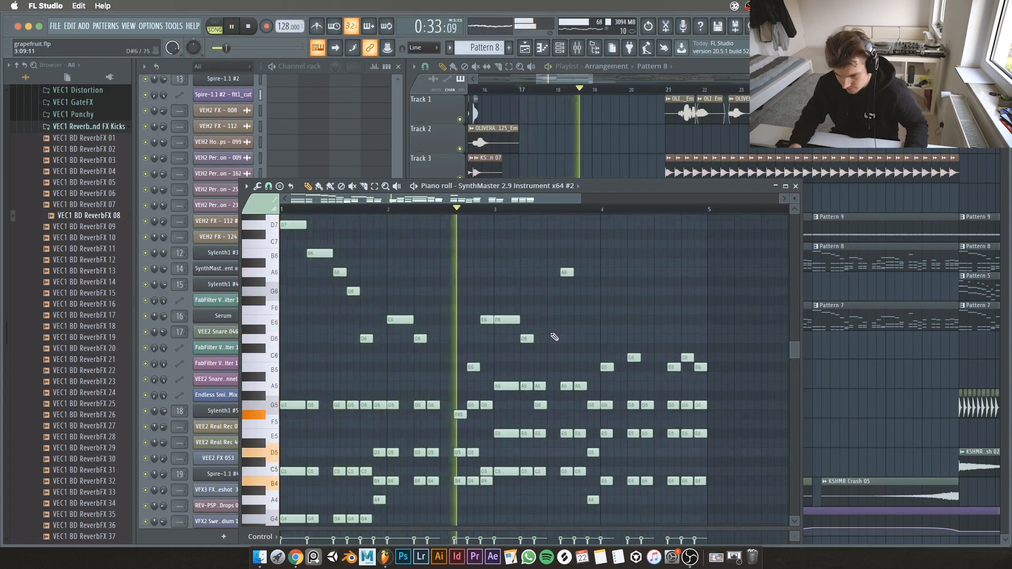
{"action": "left_click", "coordinate": [796, 187]}
Step: Follow the playing song into the section at bar 21 and stop playback
{"action": "scroll", "coordinate": [783, 368], "scroll_direction": "down", "scroll_amount": 5}
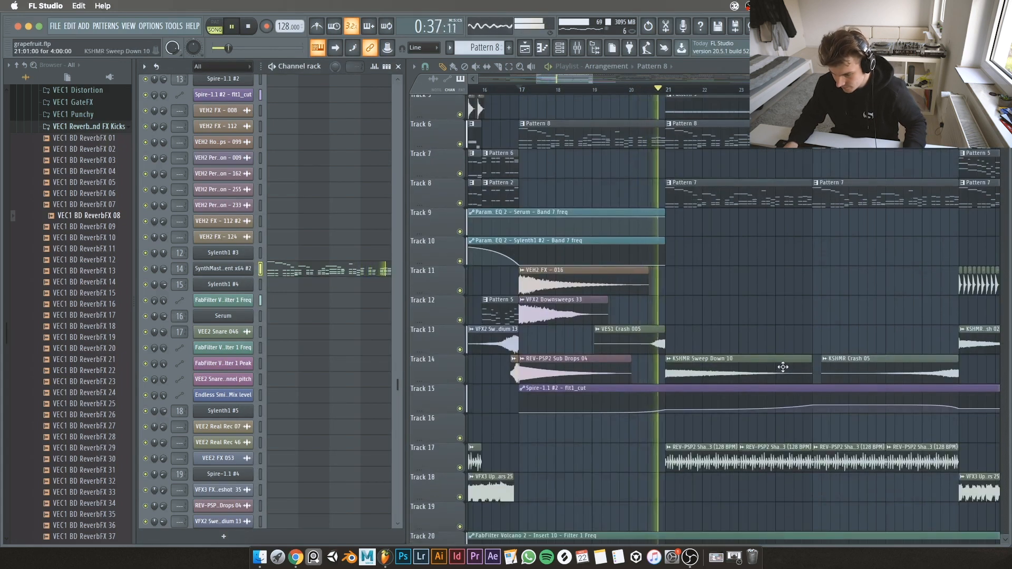
{"action": "scroll", "coordinate": [783, 368], "scroll_direction": "up", "scroll_amount": 1}
{"action": "scroll", "coordinate": [708, 322], "scroll_direction": "up", "scroll_amount": 5}
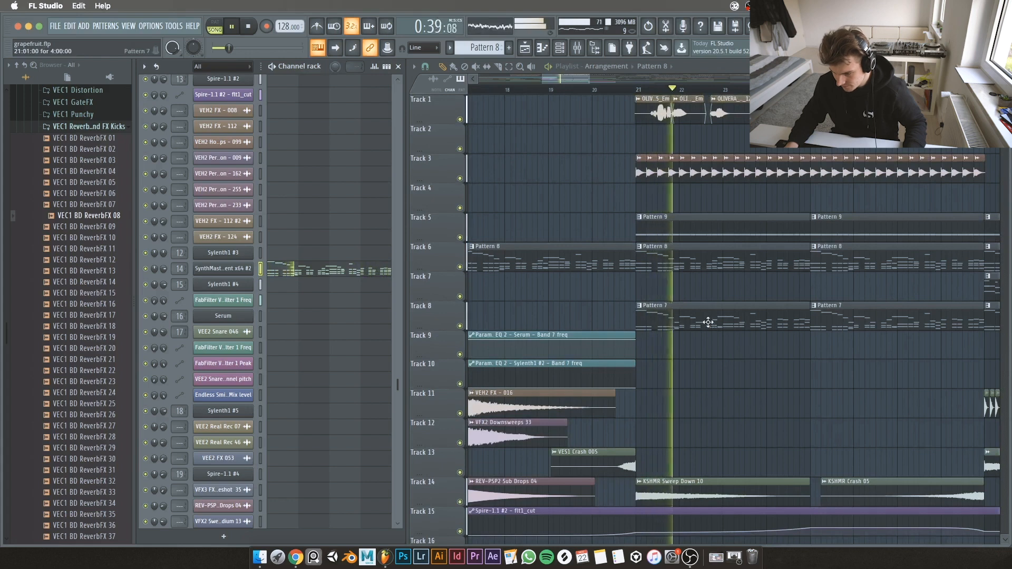
{"action": "key", "text": "space"}
Step: Select Pattern 7 from its Track 8 clip, audition it in pattern mode and view its Spire-1.1 #2 synth
{"action": "left_click", "coordinate": [678, 314]}
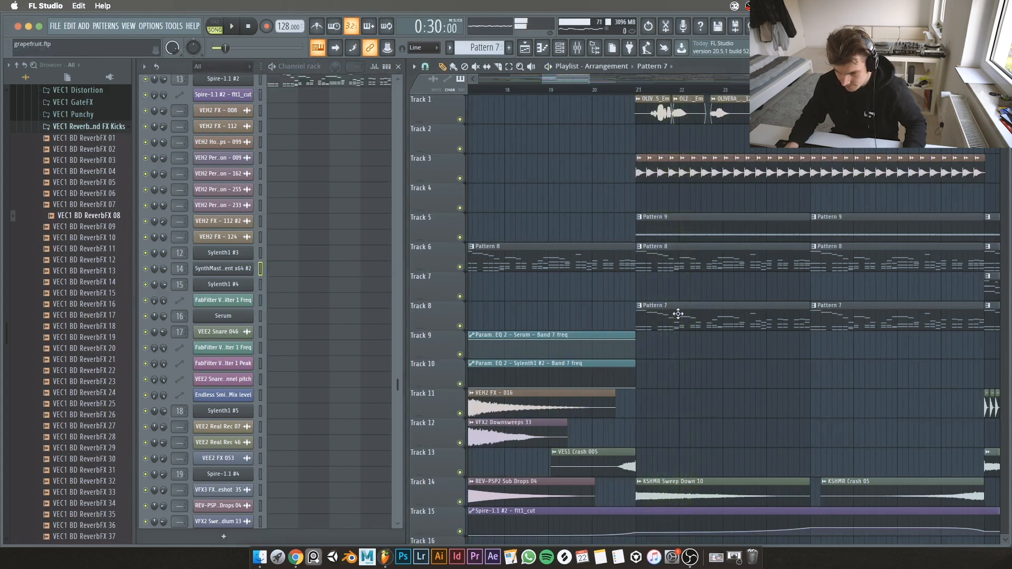
{"action": "scroll", "coordinate": [321, 167], "scroll_direction": "up", "scroll_amount": 8}
{"action": "left_click", "coordinate": [273, 66]}
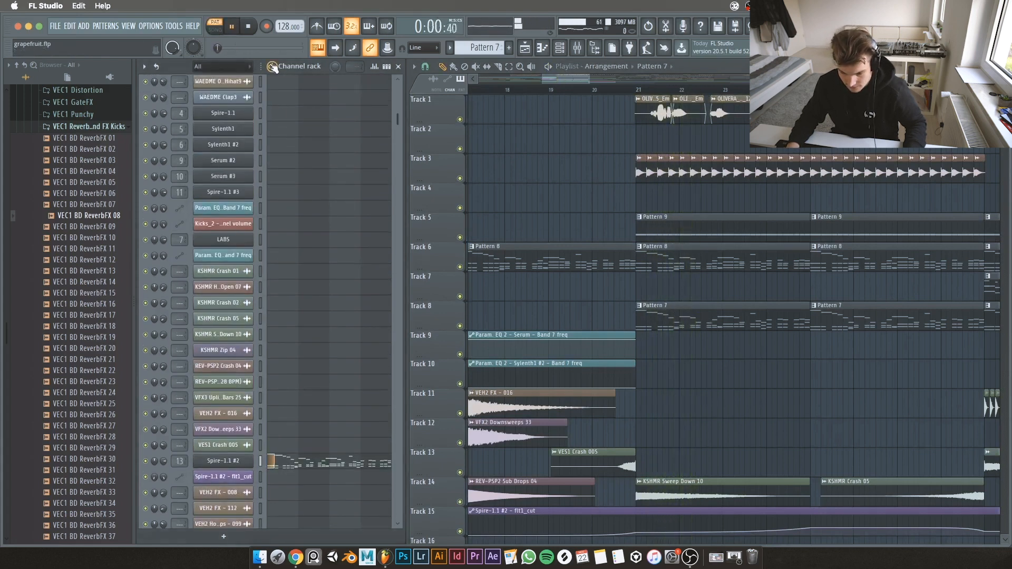
{"action": "scroll", "coordinate": [280, 371], "scroll_direction": "down", "scroll_amount": 1}
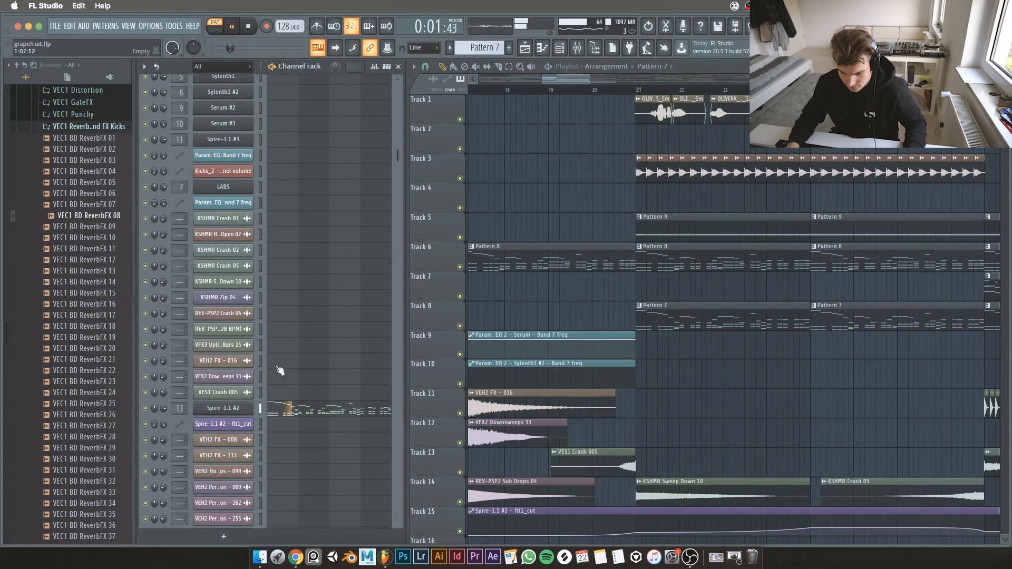
{"action": "left_click", "coordinate": [223, 409]}
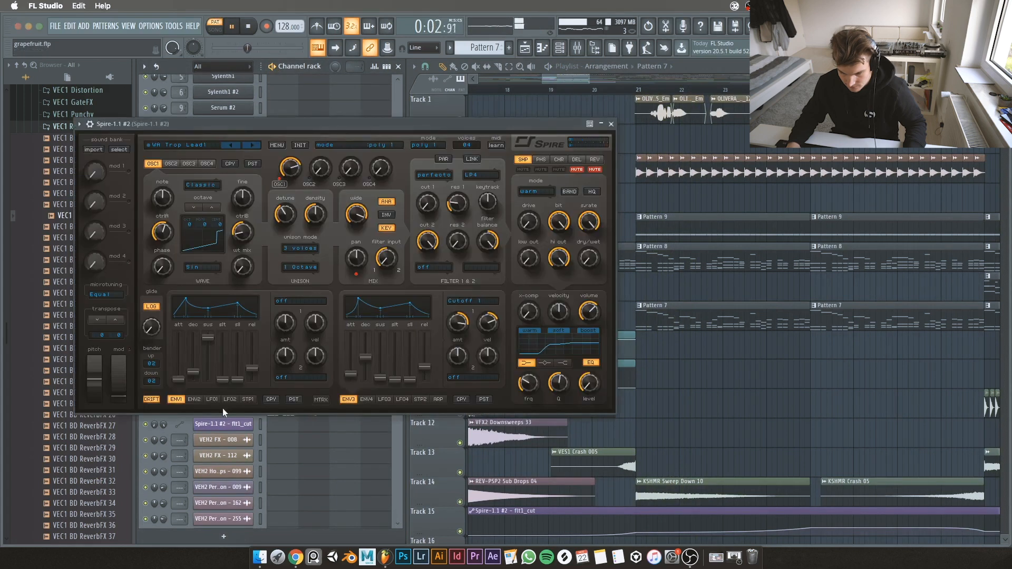
{"action": "left_click", "coordinate": [611, 123]}
Step: Play the song in song mode from just before bar 21 to hear Pattern 7 in context
{"action": "scroll", "coordinate": [769, 278], "scroll_direction": "up", "scroll_amount": 2}
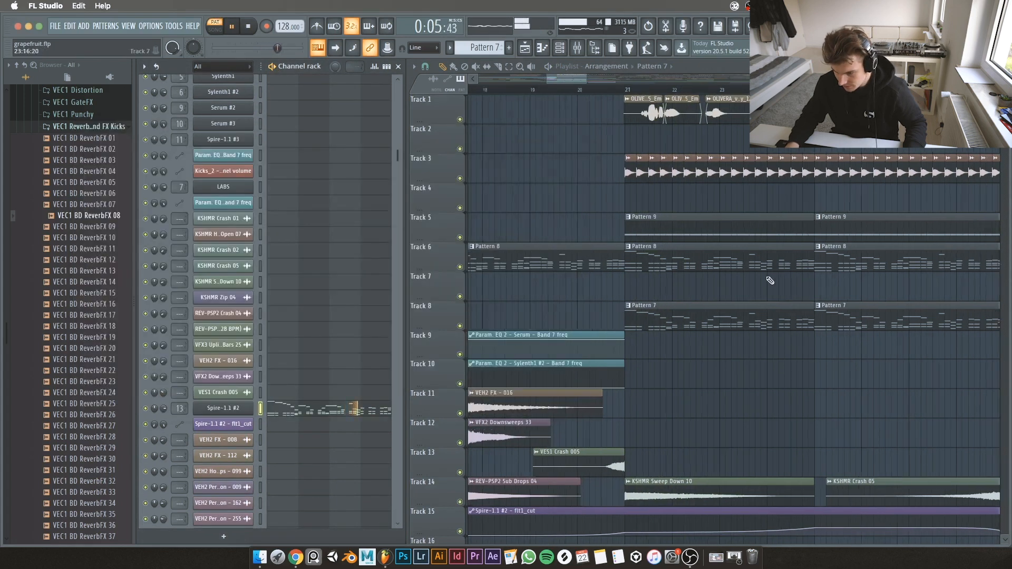
{"action": "left_click", "coordinate": [613, 90]}
{"action": "key", "text": "space"}
{"action": "key", "text": "space"}
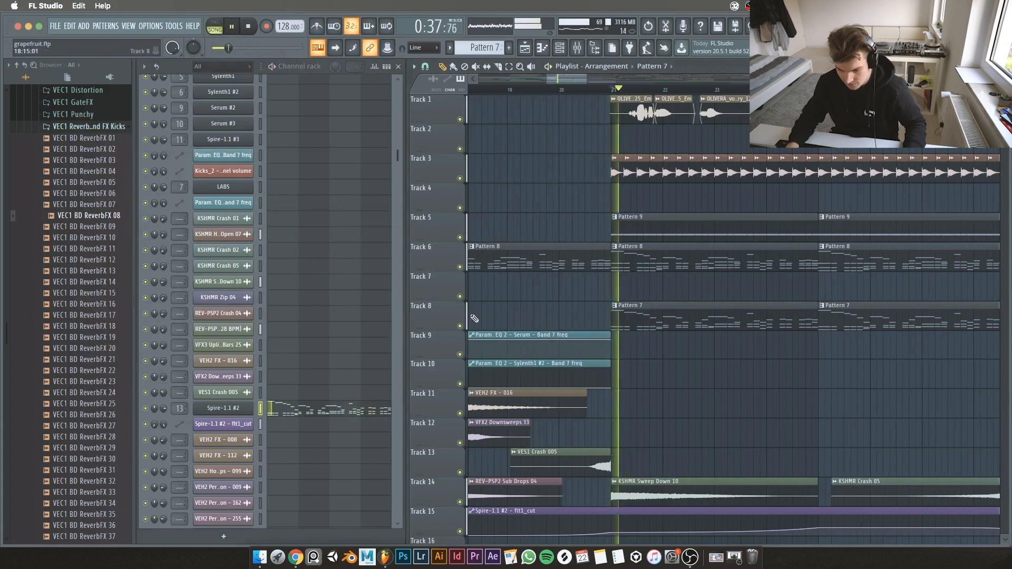
Step: Audition Pattern 7 in pattern mode, review the Spire-1.1 #2 mixer track's effects, close the mixer and stop playback
{"action": "left_click", "coordinate": [281, 67]}
{"action": "double_click", "coordinate": [181, 408]}
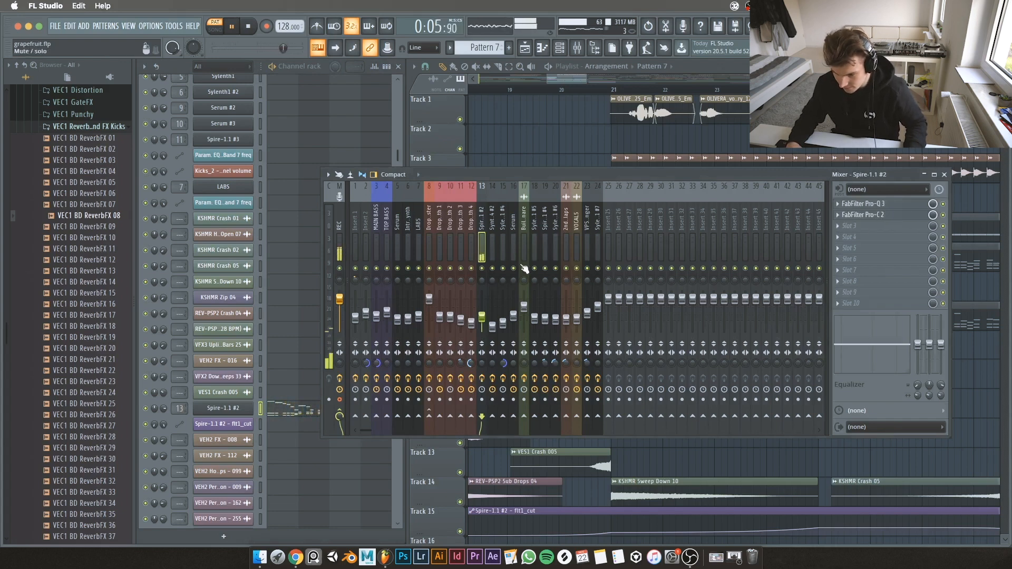
{"action": "left_click", "coordinate": [945, 175]}
{"action": "key", "text": "space"}
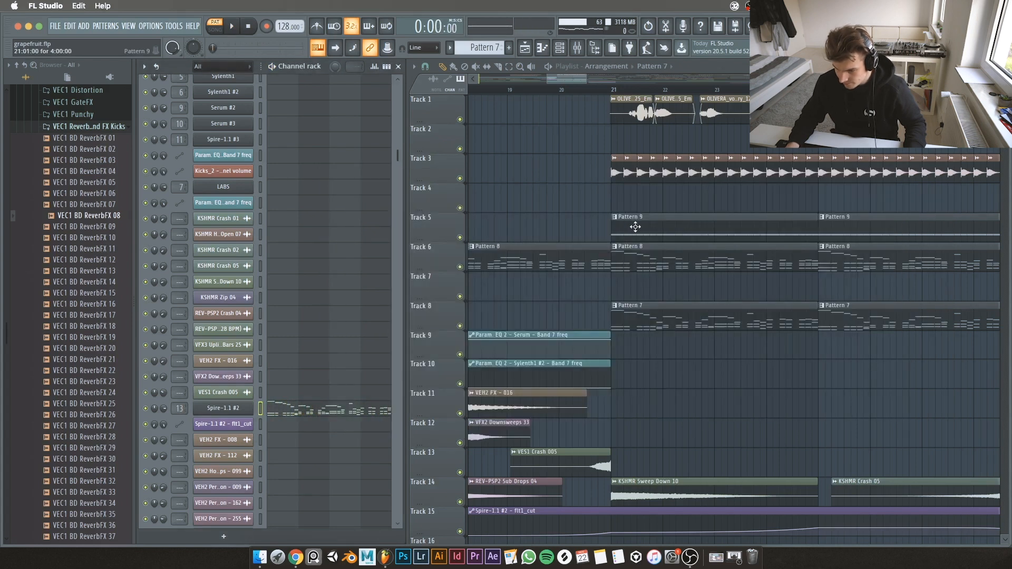
Step: Select Pattern 9 from its Track 5 clip, find the Sylenth1 #4 channel that holds its notes and audition it
{"action": "left_click", "coordinate": [634, 228]}
{"action": "scroll", "coordinate": [311, 246], "scroll_direction": "down", "scroll_amount": 8}
{"action": "scroll", "coordinate": [315, 245], "scroll_direction": "down", "scroll_amount": 4}
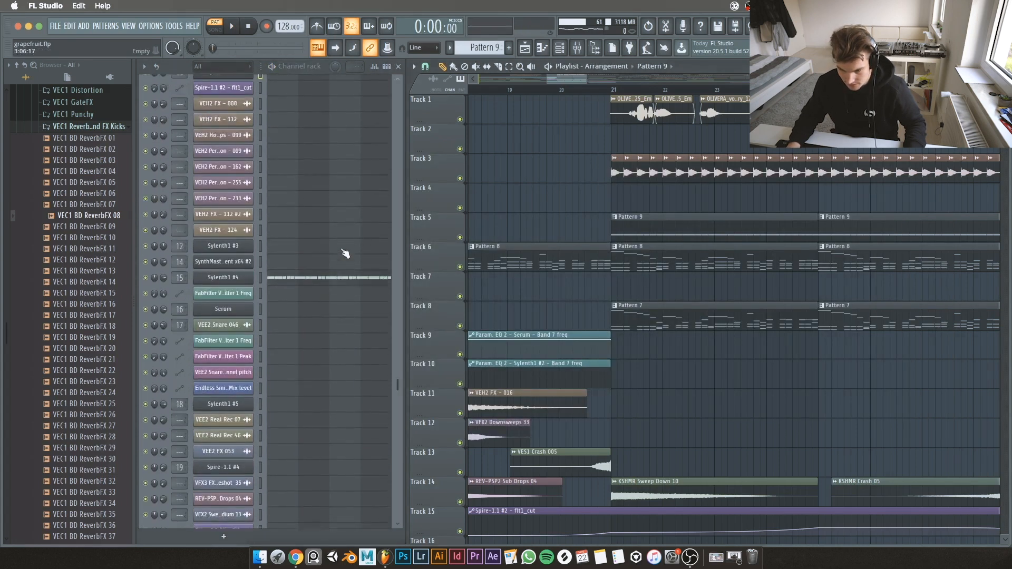
{"action": "key", "text": "space"}
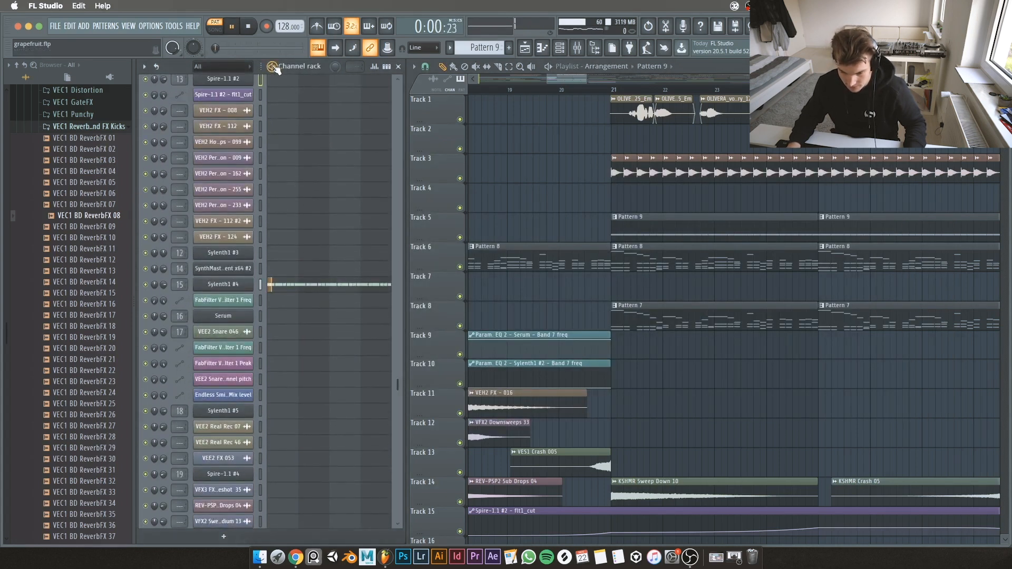
Step: Review the effects on the Sylenth1 #4 mixer track, close the mixer and stop the Pattern 9 audition
{"action": "left_click", "coordinate": [577, 48]}
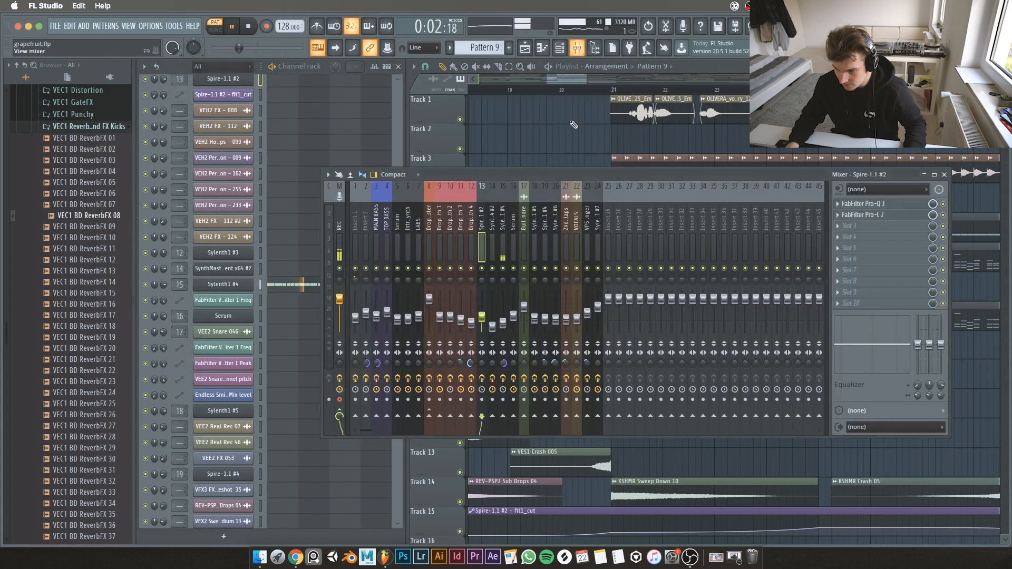
{"action": "left_click_drag", "start_coordinate": [526, 174], "coordinate": [534, 139]}
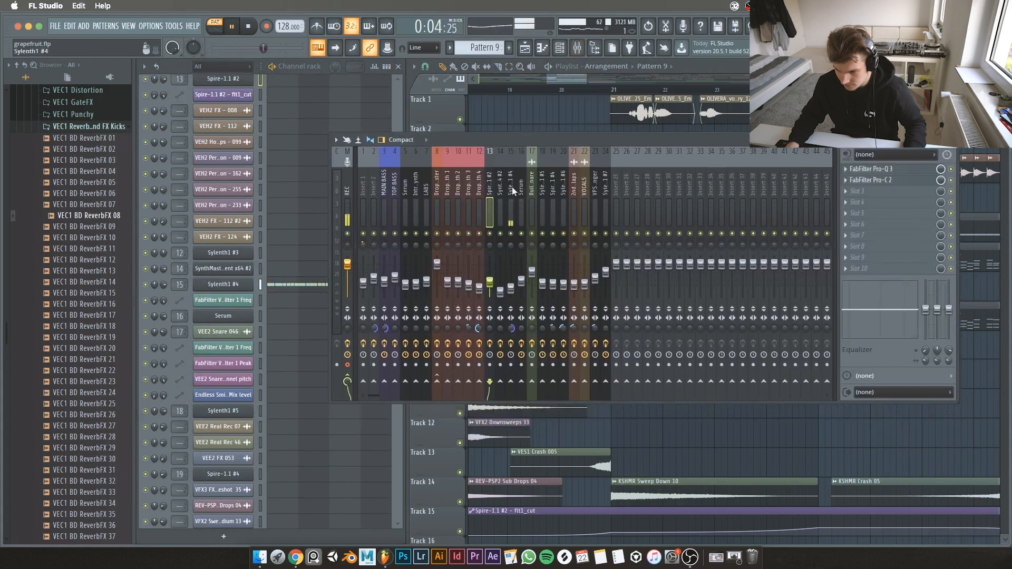
{"action": "left_click", "coordinate": [512, 189]}
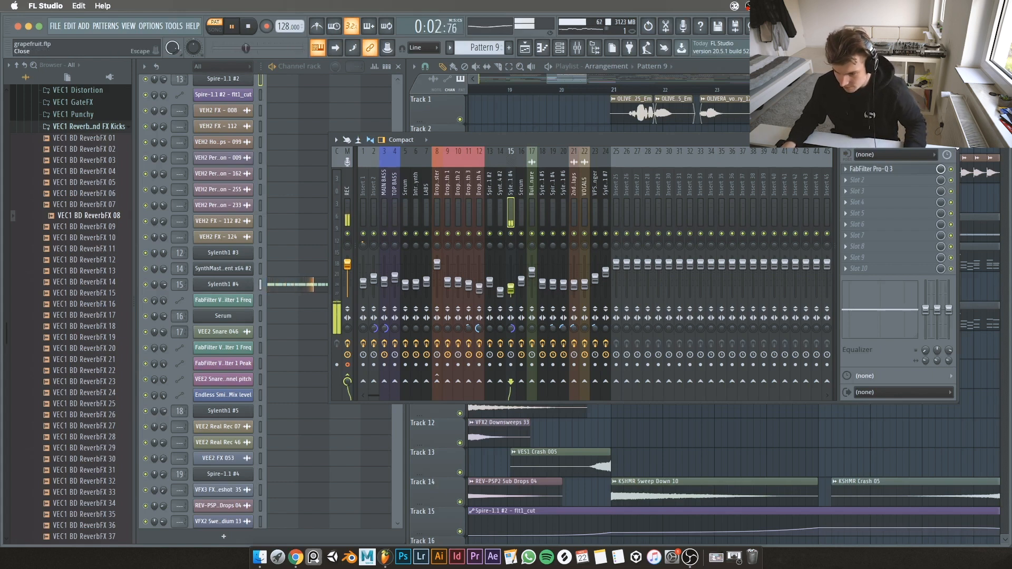
{"action": "key", "text": "F9"}
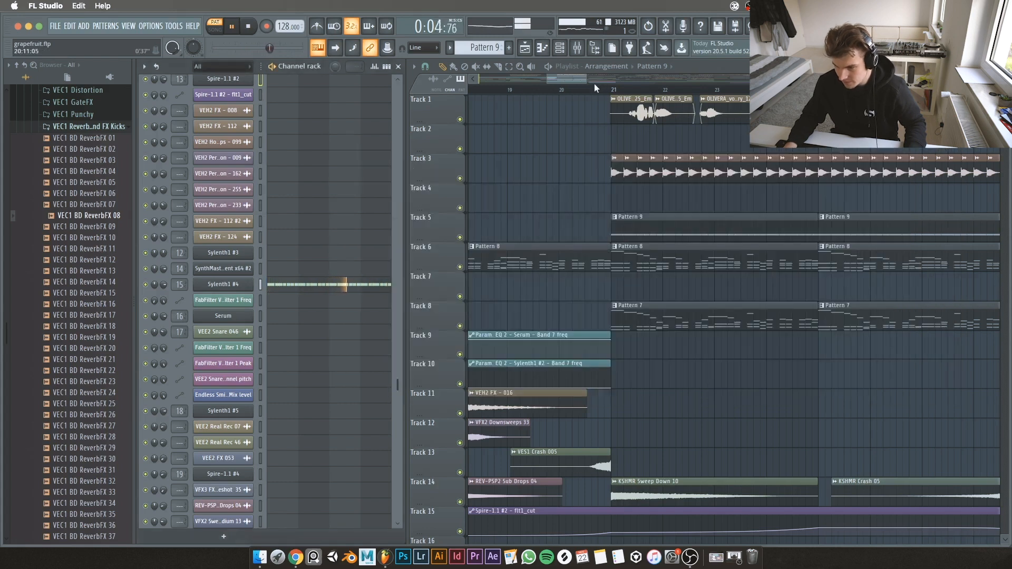
{"action": "key", "text": "space"}
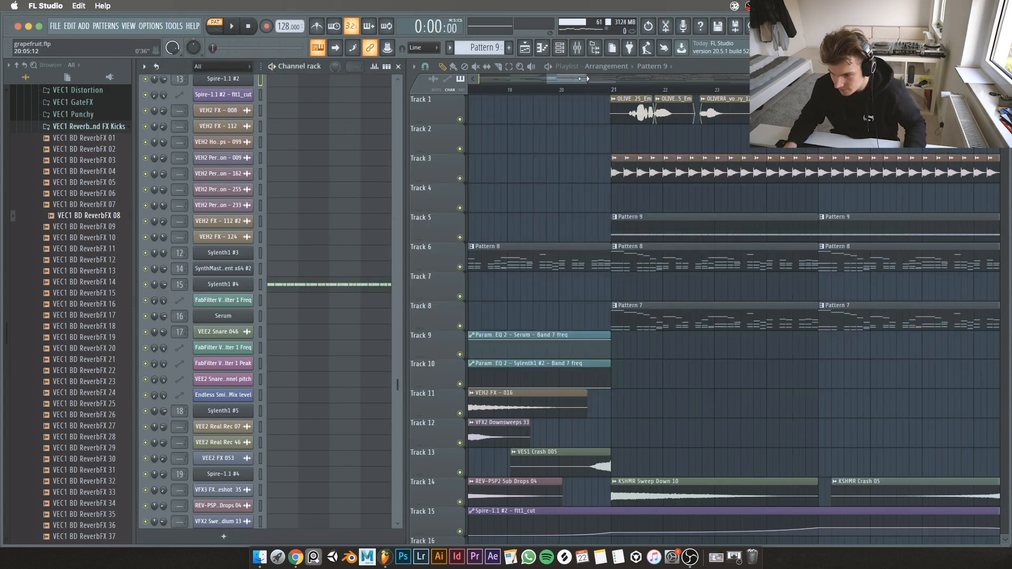
Step: Look over the effect and automation clips on the lower tracks, and play the song from just before bar 21
{"action": "left_click_drag", "start_coordinate": [582, 82], "coordinate": [636, 81]}
{"action": "scroll", "coordinate": [540, 188], "scroll_direction": "down", "scroll_amount": 4}
{"action": "scroll", "coordinate": [540, 188], "scroll_direction": "down", "scroll_amount": 4}
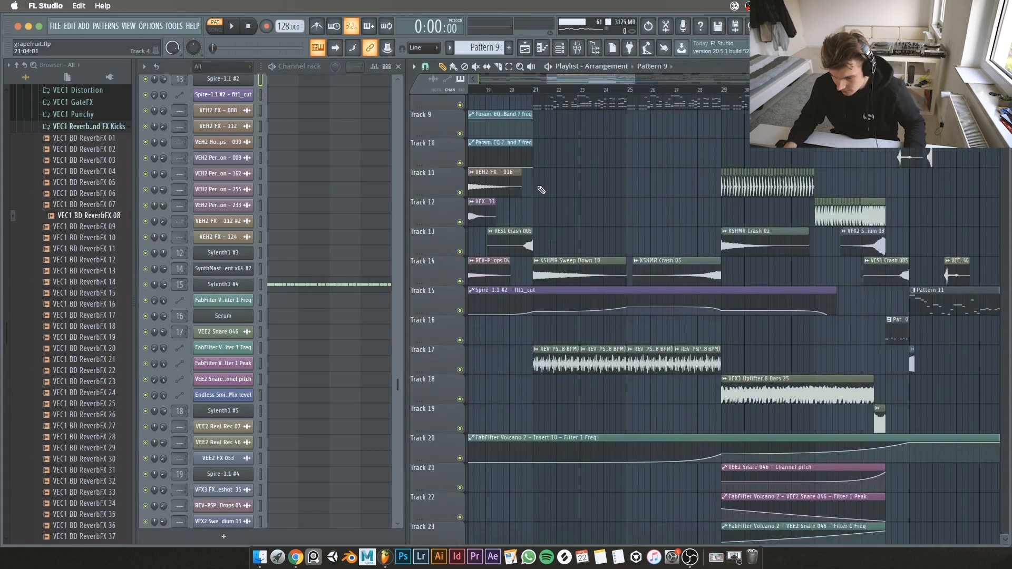
{"action": "scroll", "coordinate": [535, 182], "scroll_direction": "down", "scroll_amount": 3}
{"action": "scroll", "coordinate": [544, 227], "scroll_direction": "up", "scroll_amount": 5}
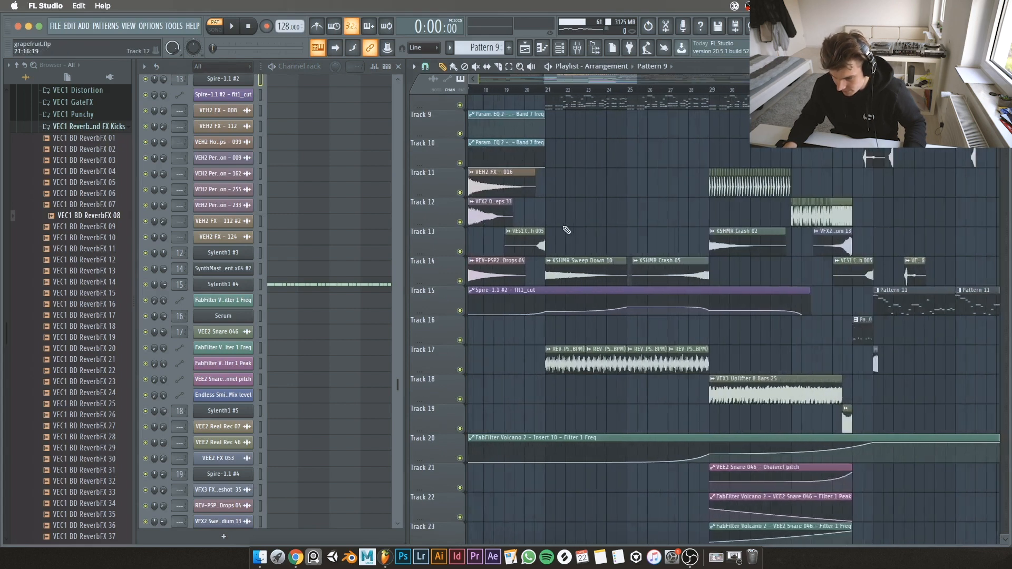
{"action": "left_click", "coordinate": [526, 90]}
{"action": "key", "text": "l"}
{"action": "key", "text": "space"}
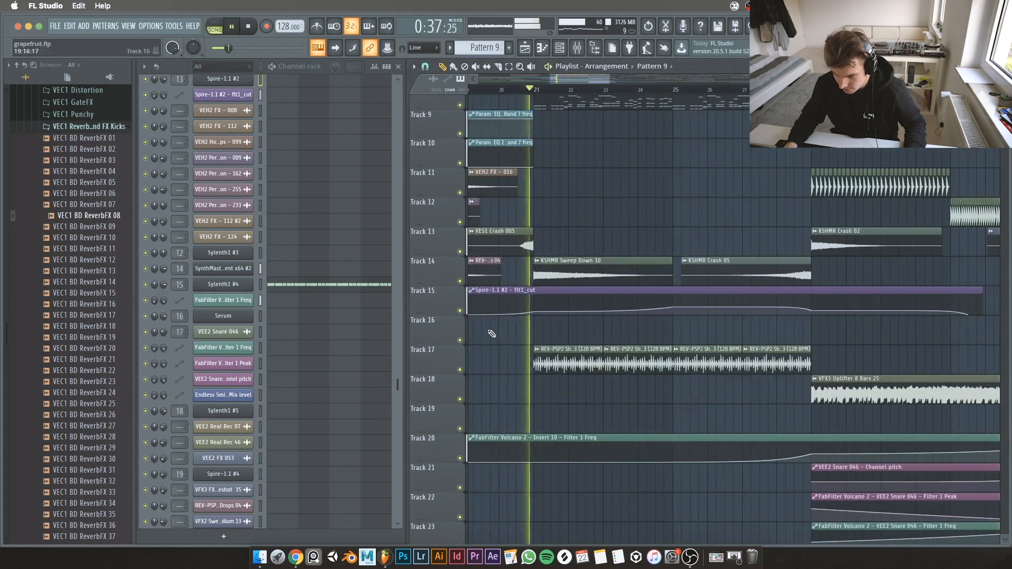
Step: Check the mixer levels briefly during playback, and solo Track 3 before restoring the other tracks
{"action": "left_click", "coordinate": [575, 48]}
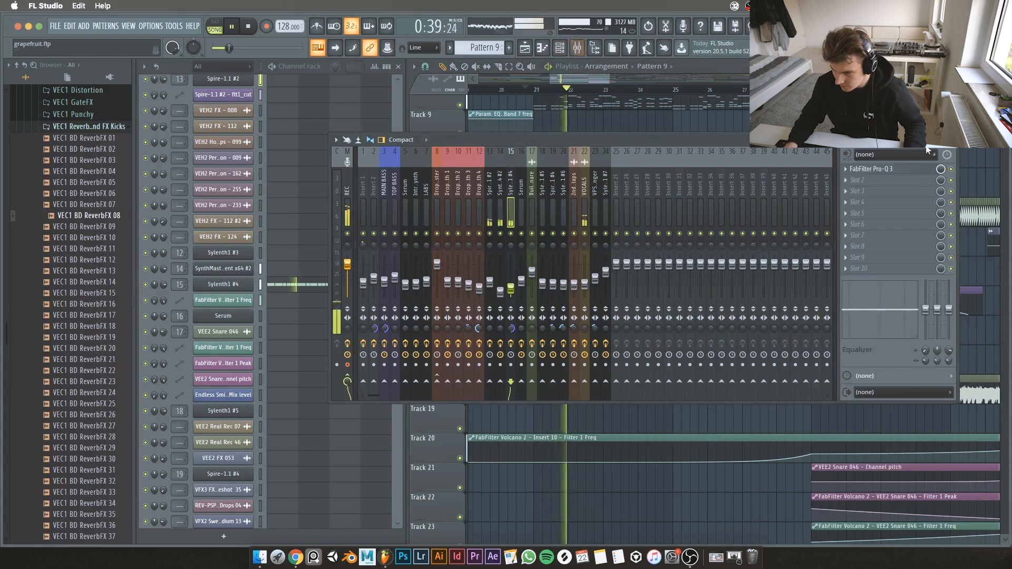
{"action": "left_click", "coordinate": [575, 48]}
{"action": "scroll", "coordinate": [622, 112], "scroll_direction": "up", "scroll_amount": 8}
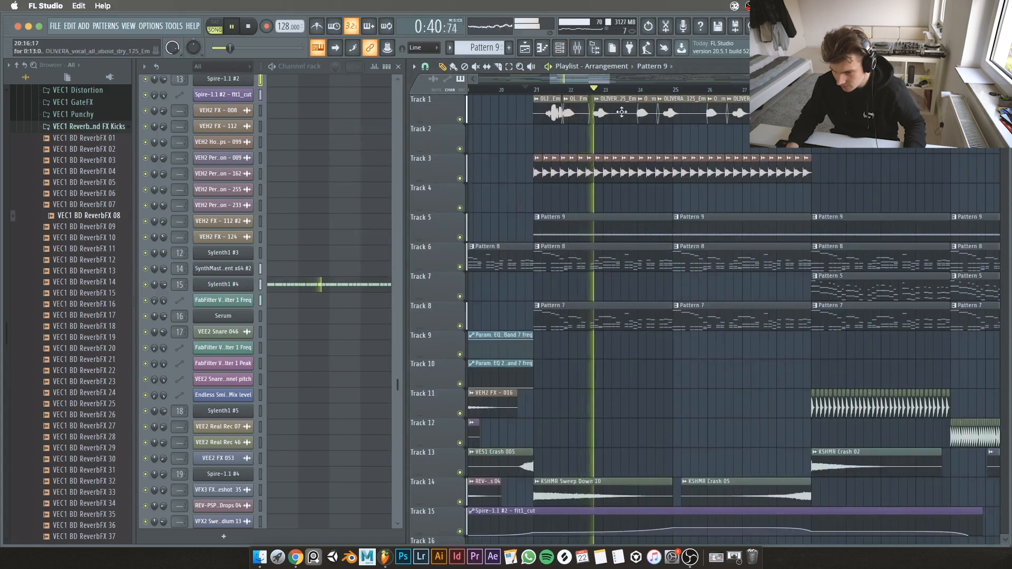
{"action": "left_click", "coordinate": [459, 178], "text": "ctrl"}
{"action": "right_click", "coordinate": [460, 179]}
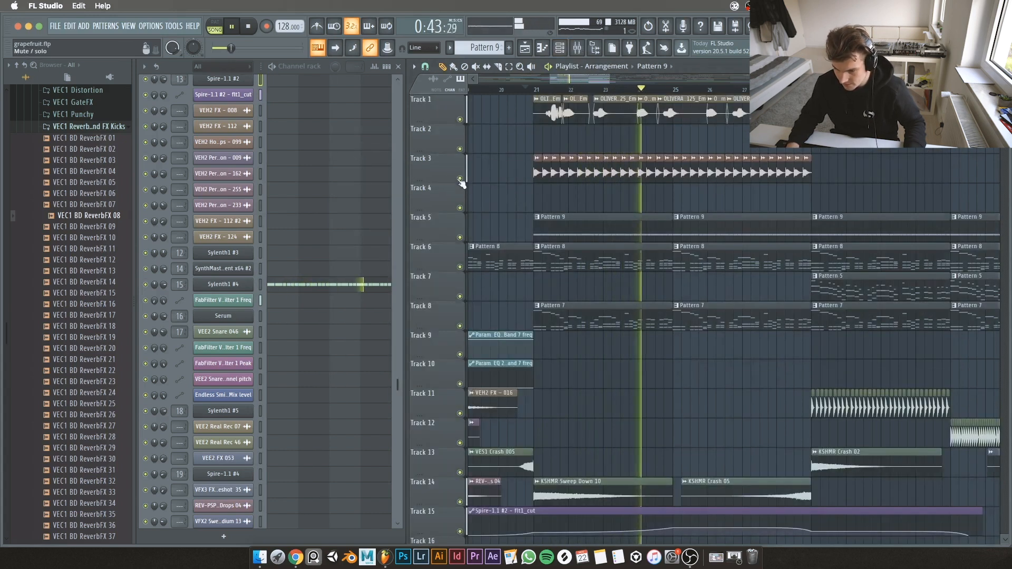
Step: Follow the playing song through the effects, automation and snare build-up clips around bar 29, and stop playback
{"action": "scroll", "coordinate": [663, 193], "scroll_direction": "down", "scroll_amount": 4}
{"action": "scroll", "coordinate": [793, 217], "scroll_direction": "up", "scroll_amount": 2}
{"action": "scroll", "coordinate": [793, 217], "scroll_direction": "down", "scroll_amount": 7}
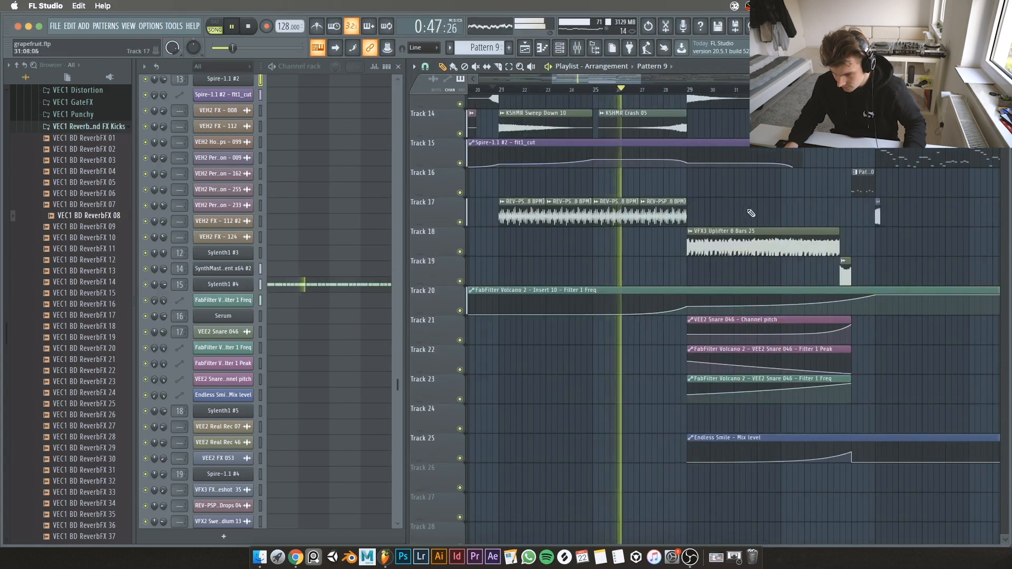
{"action": "scroll", "coordinate": [751, 214], "scroll_direction": "up", "scroll_amount": 3}
{"action": "scroll", "coordinate": [668, 222], "scroll_direction": "up", "scroll_amount": 2}
{"action": "scroll", "coordinate": [668, 222], "scroll_direction": "up", "scroll_amount": 1}
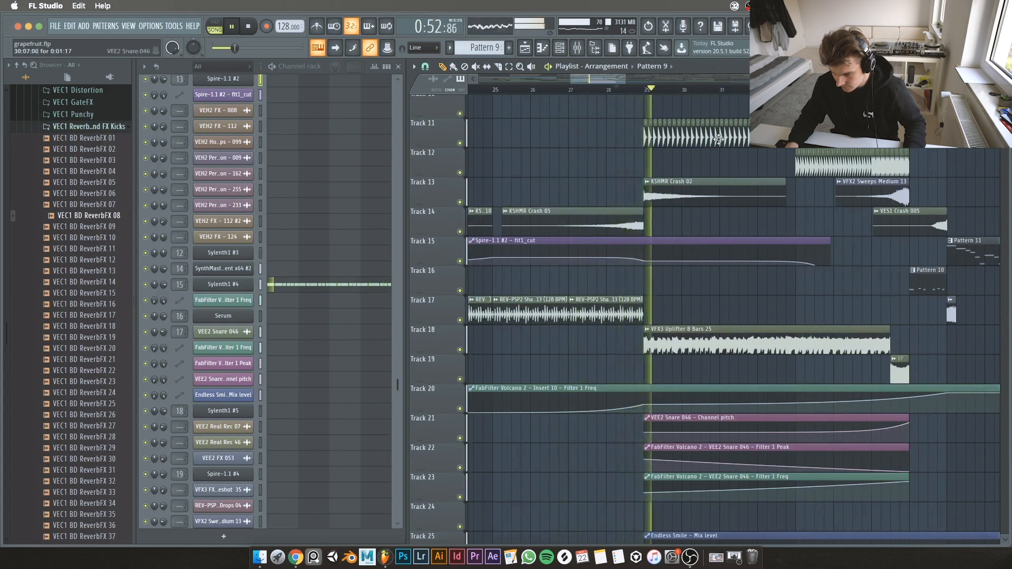
{"action": "scroll", "coordinate": [727, 158], "scroll_direction": "up", "scroll_amount": 2}
{"action": "key", "text": "space"}
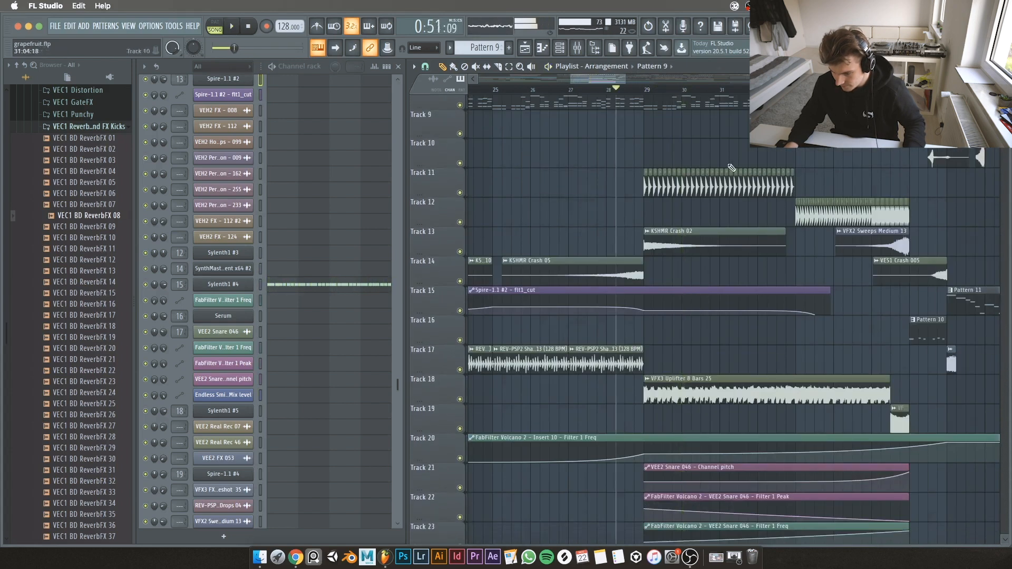
Step: Look over the mixer tracks, close the mixer and play the song into the build-up at bar 29
{"action": "left_click", "coordinate": [580, 50]}
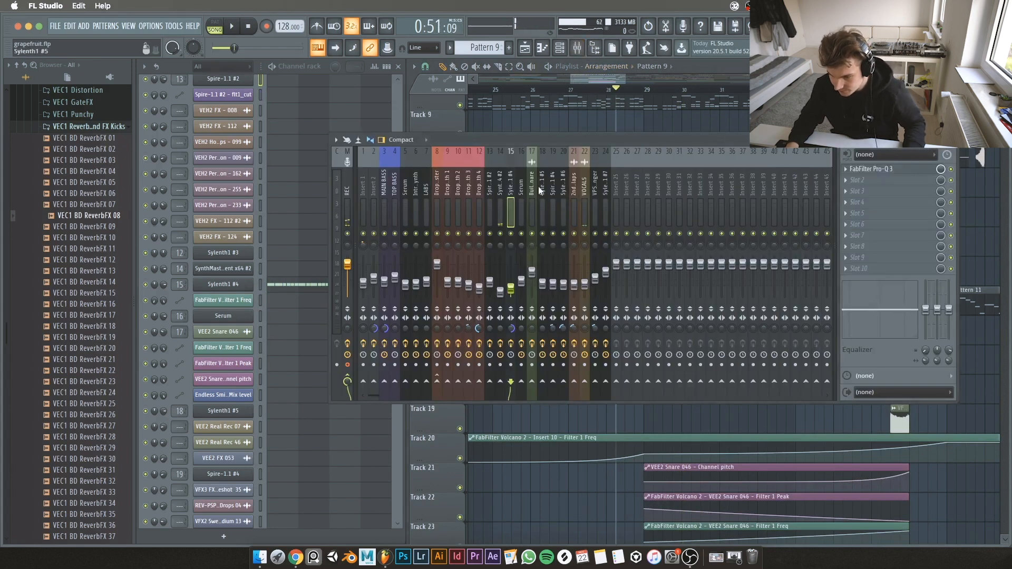
{"action": "left_click", "coordinate": [951, 140]}
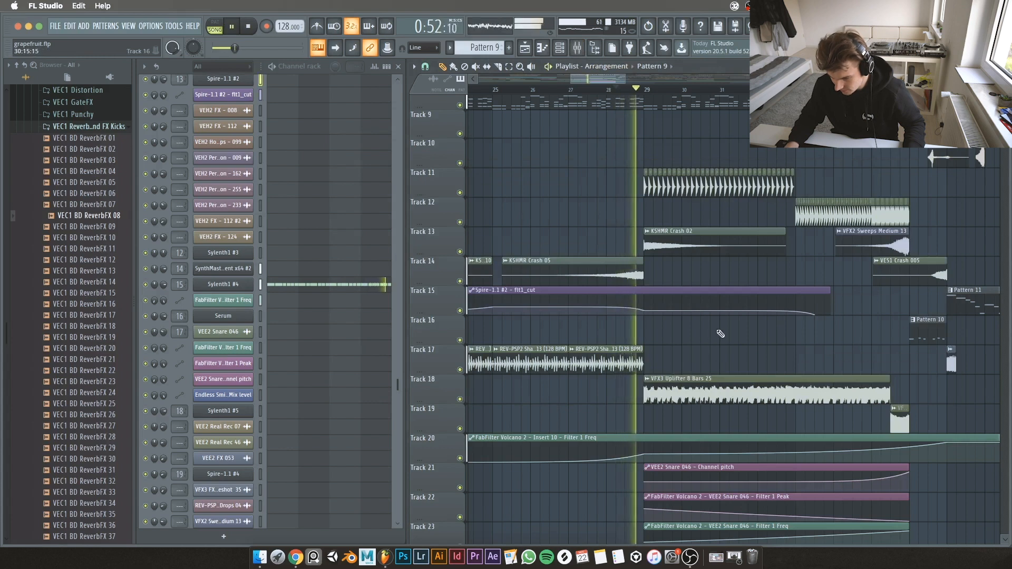
{"action": "scroll", "coordinate": [697, 327], "scroll_direction": "up", "scroll_amount": 6}
{"action": "scroll", "coordinate": [699, 298], "scroll_direction": "up", "scroll_amount": 1}
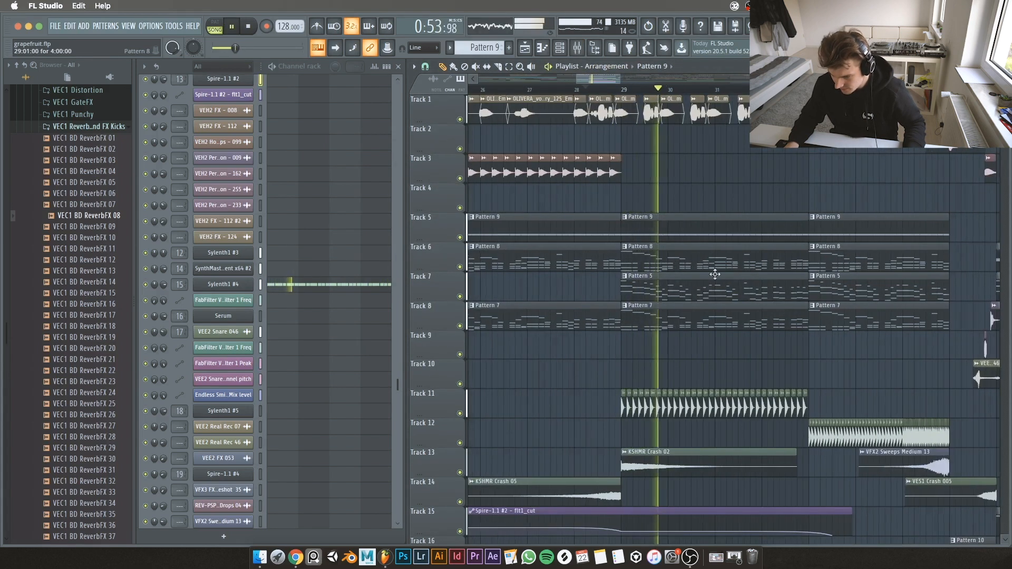
Step: Pick Pattern 5 from its clip on Track 7, audition the pattern by itself, and look over its channels
{"action": "left_click", "coordinate": [685, 295]}
{"action": "key", "text": "space"}
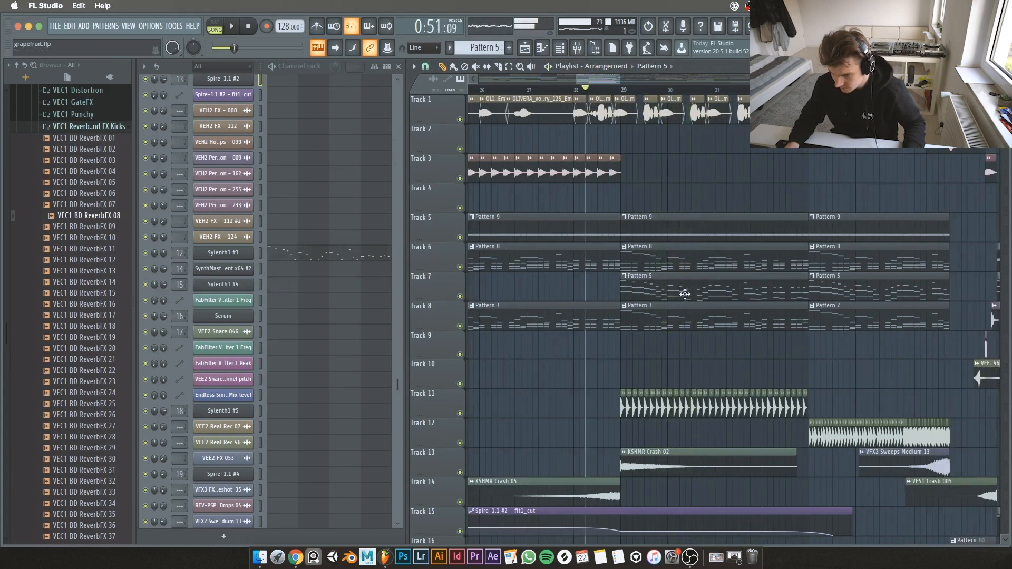
{"action": "scroll", "coordinate": [311, 148], "scroll_direction": "down", "scroll_amount": 10}
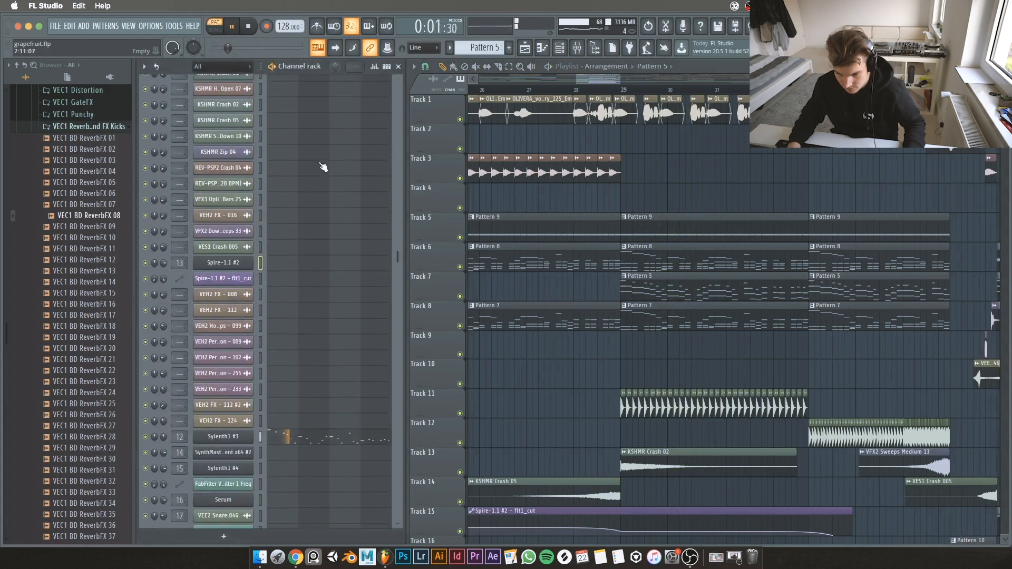
{"action": "scroll", "coordinate": [323, 167], "scroll_direction": "up", "scroll_amount": 12}
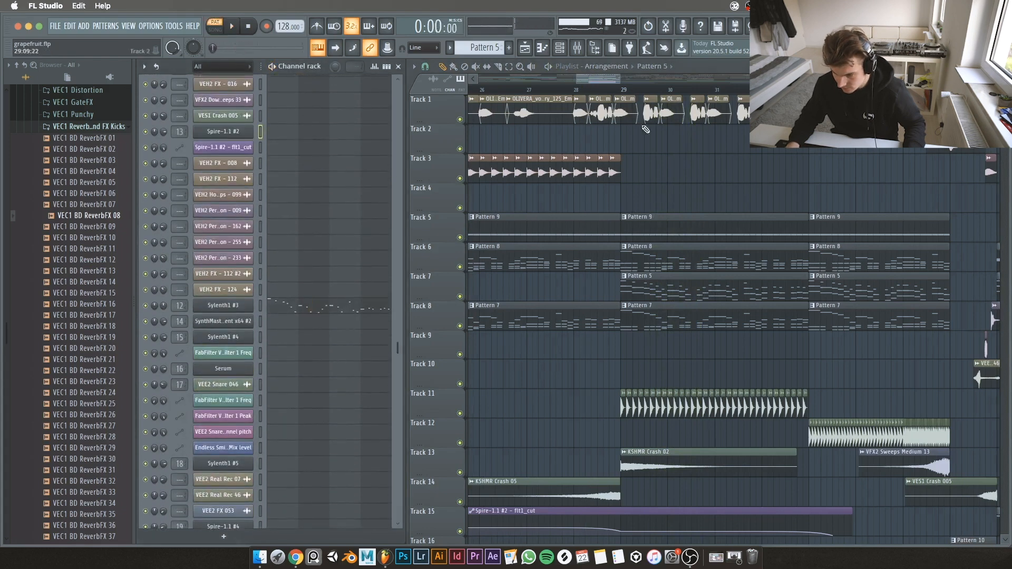
Step: Play the song from bar 29 with the mixer closed, and follow the build-up through the effect and automation clips
{"action": "left_click", "coordinate": [623, 92]}
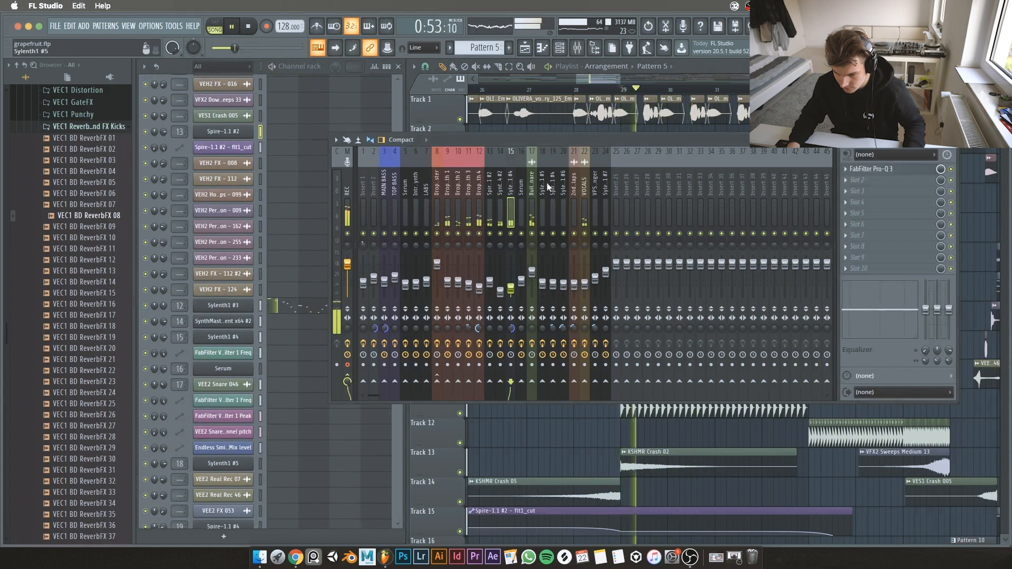
{"action": "left_click", "coordinate": [951, 139]}
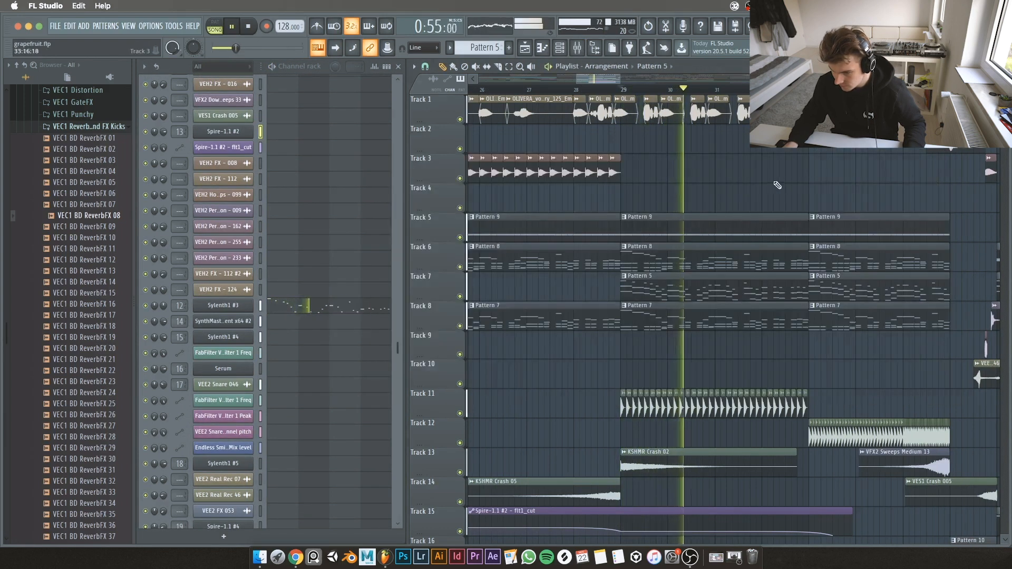
{"action": "scroll", "coordinate": [763, 185], "scroll_direction": "down", "scroll_amount": 5}
{"action": "scroll", "coordinate": [932, 224], "scroll_direction": "up", "scroll_amount": 1}
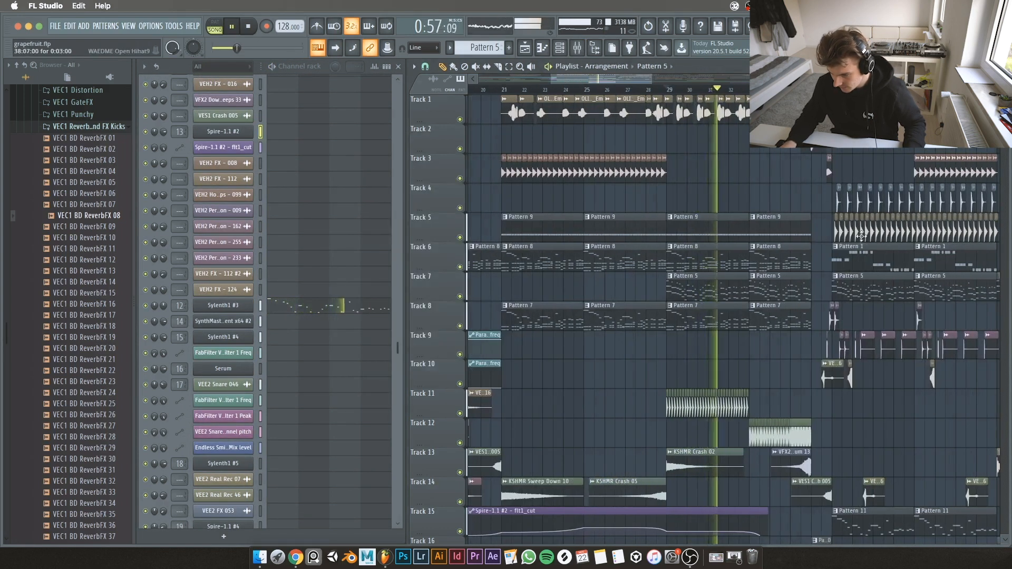
{"action": "scroll", "coordinate": [889, 224], "scroll_direction": "up", "scroll_amount": 2}
{"action": "scroll", "coordinate": [344, 252], "scroll_direction": "up", "scroll_amount": 8}
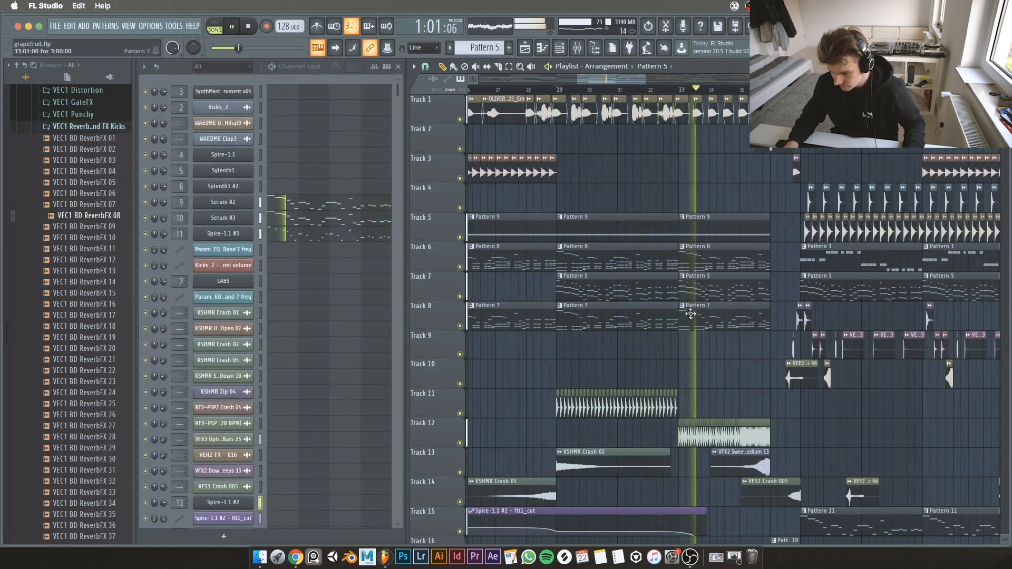
{"action": "scroll", "coordinate": [702, 299], "scroll_direction": "down", "scroll_amount": 6}
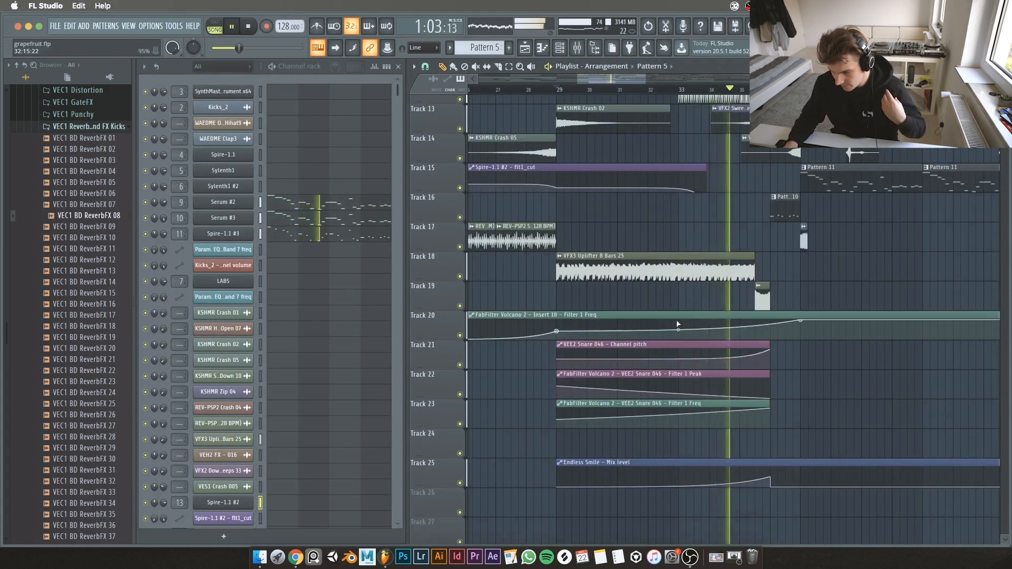
{"action": "scroll", "coordinate": [842, 306], "scroll_direction": "up", "scroll_amount": 4}
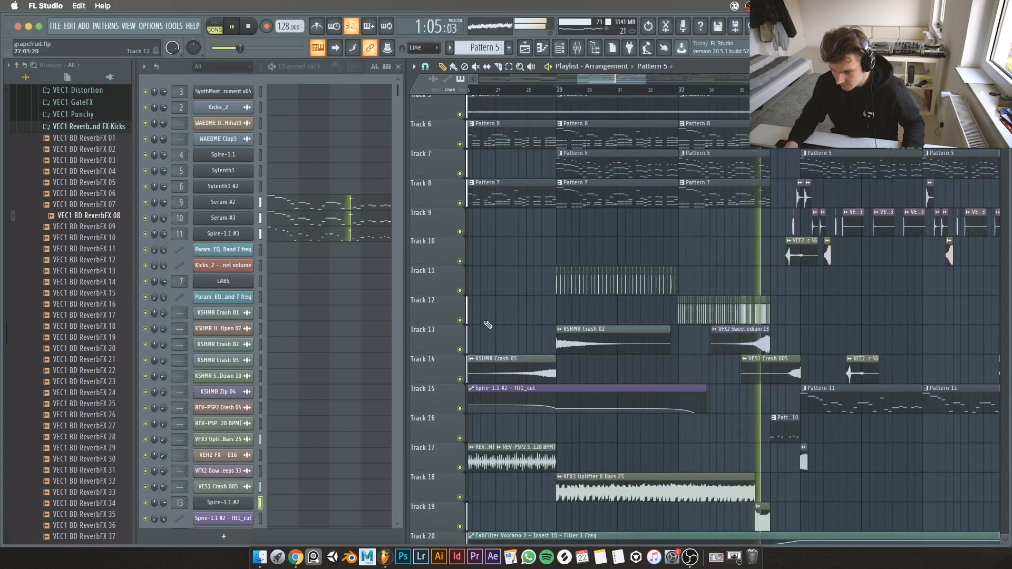
Step: Solo the snare rolls on Tracks 11 and 12, play them from bar 29, and check their channel in the mixer
{"action": "key", "text": "space"}
{"action": "left_click", "coordinate": [460, 321], "text": "ctrl"}
{"action": "left_click", "coordinate": [459, 290]}
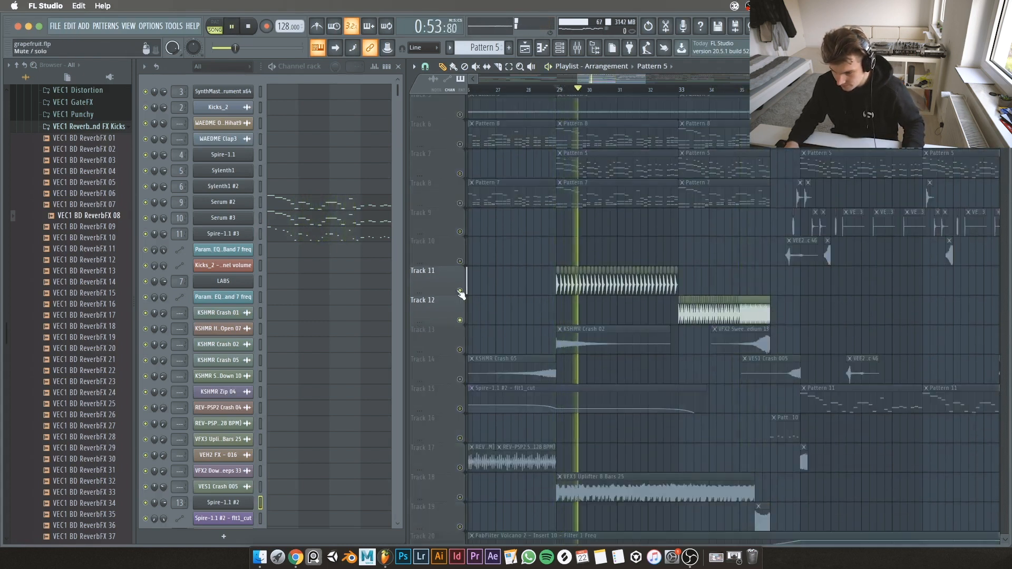
{"action": "left_click", "coordinate": [577, 47]}
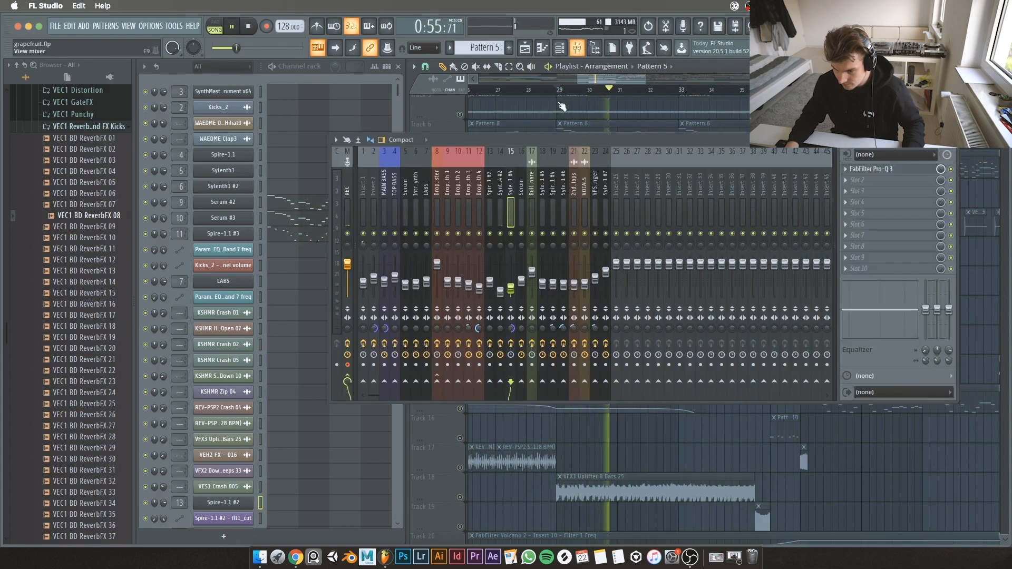
{"action": "key", "text": "space"}
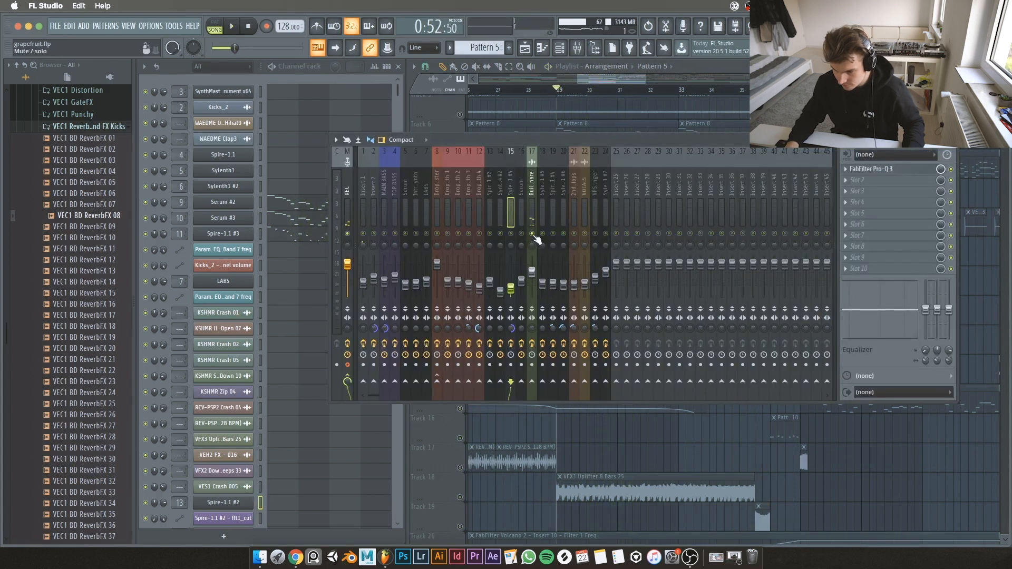
Step: Restore all playlist tracks, play from bar 29 with the mixer shown to check the build-up snare track, and close the mixer
{"action": "left_click", "coordinate": [603, 78]}
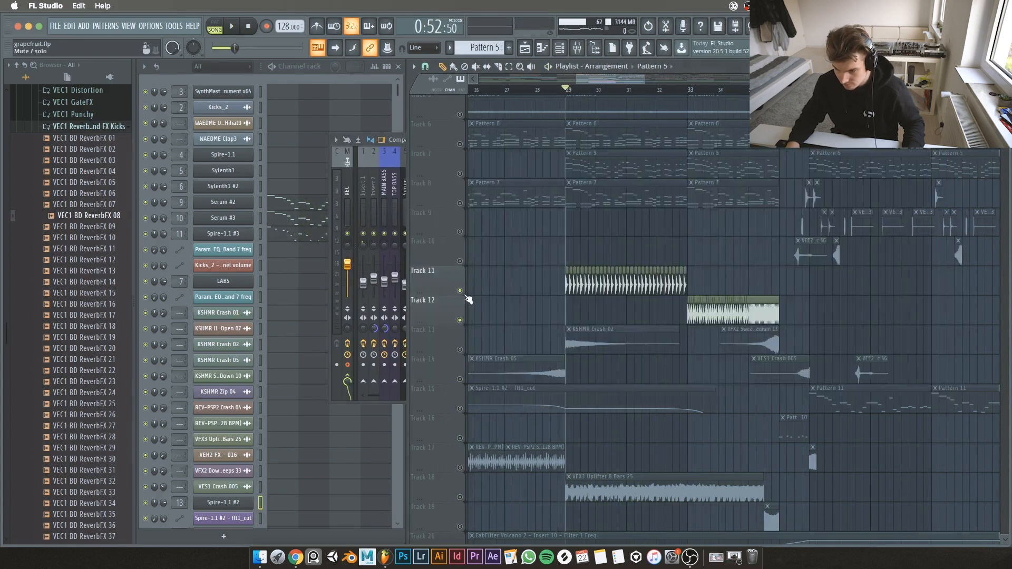
{"action": "right_click", "coordinate": [459, 291]}
{"action": "left_click", "coordinate": [400, 138]}
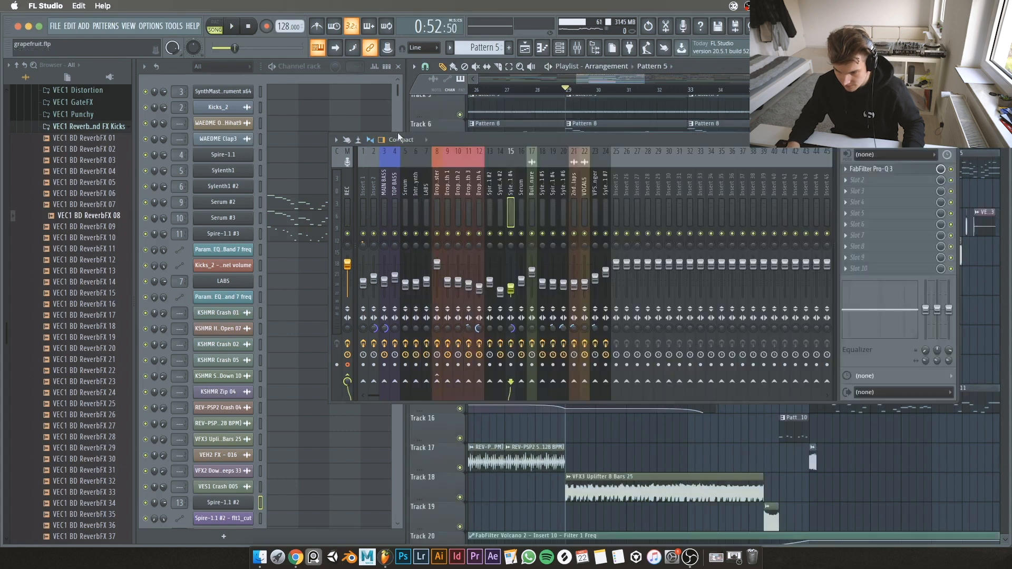
{"action": "key", "text": "space"}
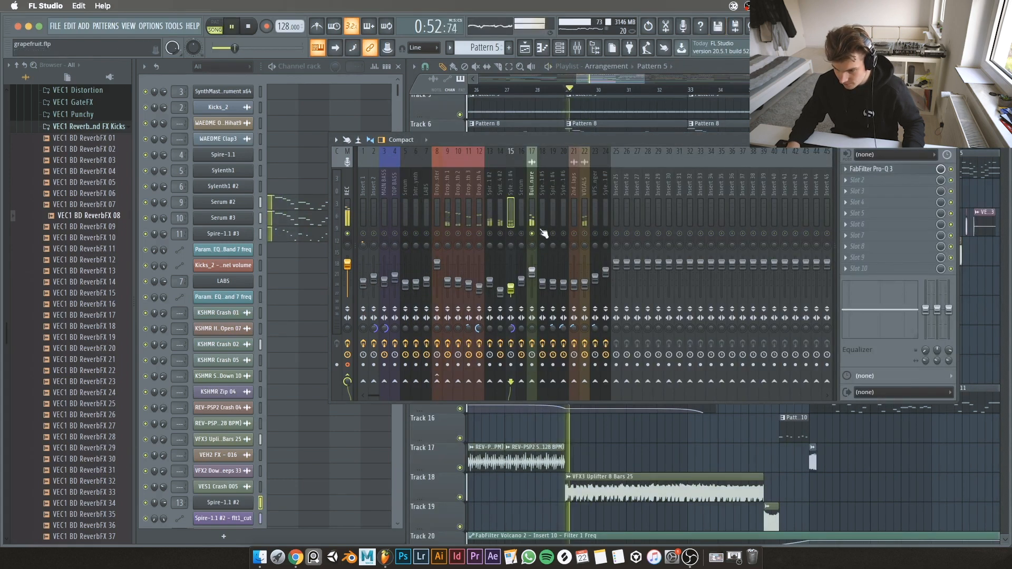
{"action": "left_click", "coordinate": [950, 139]}
Step: Follow the playing build-up through the snare rolls, uplifter and automation clips on Tracks 11 to 25
{"action": "scroll", "coordinate": [649, 258], "scroll_direction": "down", "scroll_amount": 3}
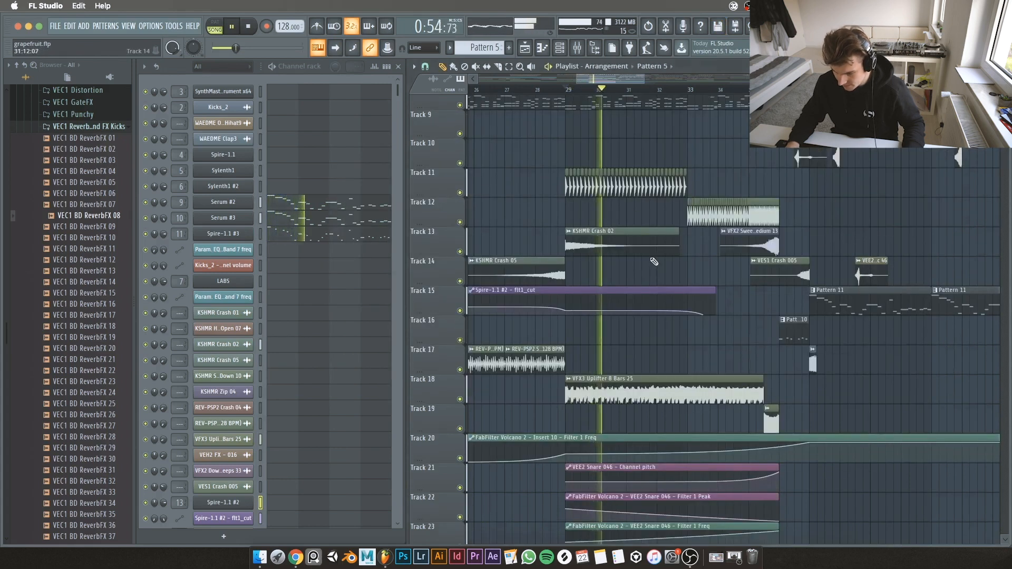
{"action": "scroll", "coordinate": [654, 259], "scroll_direction": "down", "scroll_amount": 1}
{"action": "scroll", "coordinate": [710, 266], "scroll_direction": "up", "scroll_amount": 4}
{"action": "scroll", "coordinate": [685, 253], "scroll_direction": "up", "scroll_amount": 2}
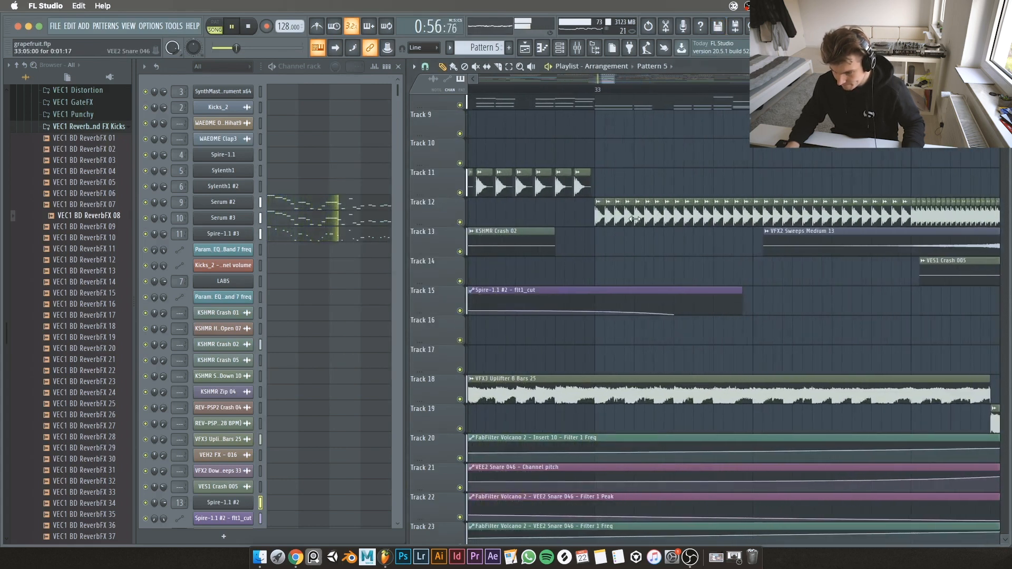
{"action": "scroll", "coordinate": [656, 229], "scroll_direction": "down", "scroll_amount": 4}
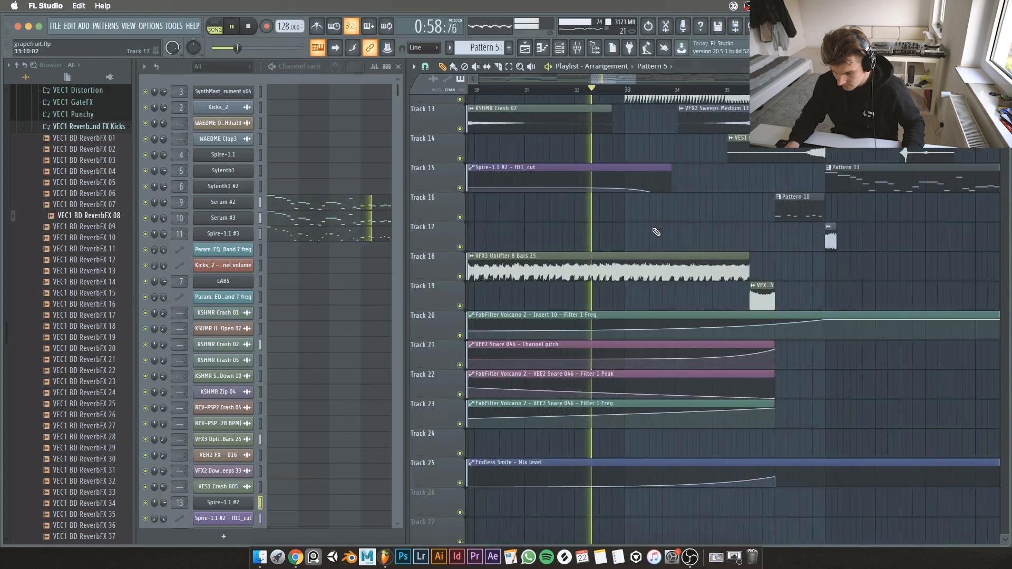
{"action": "scroll", "coordinate": [696, 240], "scroll_direction": "up", "scroll_amount": 5}
{"action": "scroll", "coordinate": [679, 234], "scroll_direction": "up", "scroll_amount": 1}
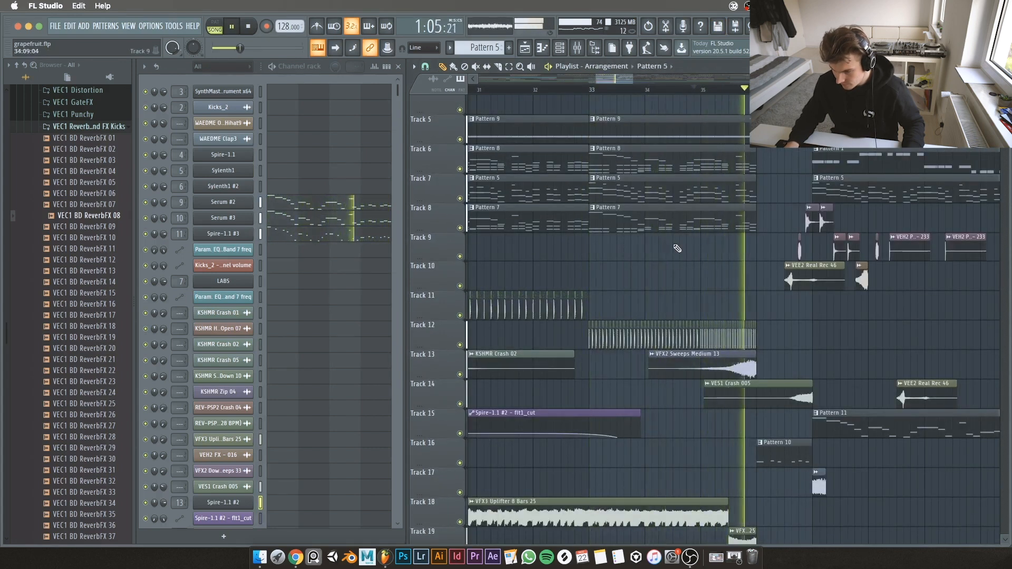
Step: Solo Track 13 to audition the VFX2 Sweeps Medium 13 clip, and restore the other tracks
{"action": "key", "text": "space"}
{"action": "right_click", "coordinate": [462, 375]}
{"action": "key", "text": "space"}
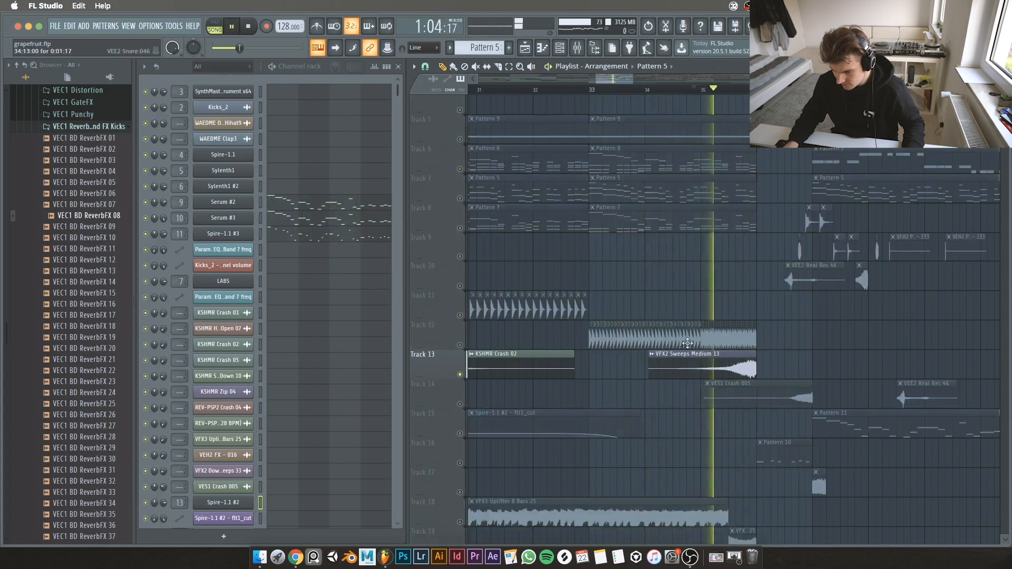
{"action": "key", "text": "space"}
{"action": "right_click", "coordinate": [460, 375]}
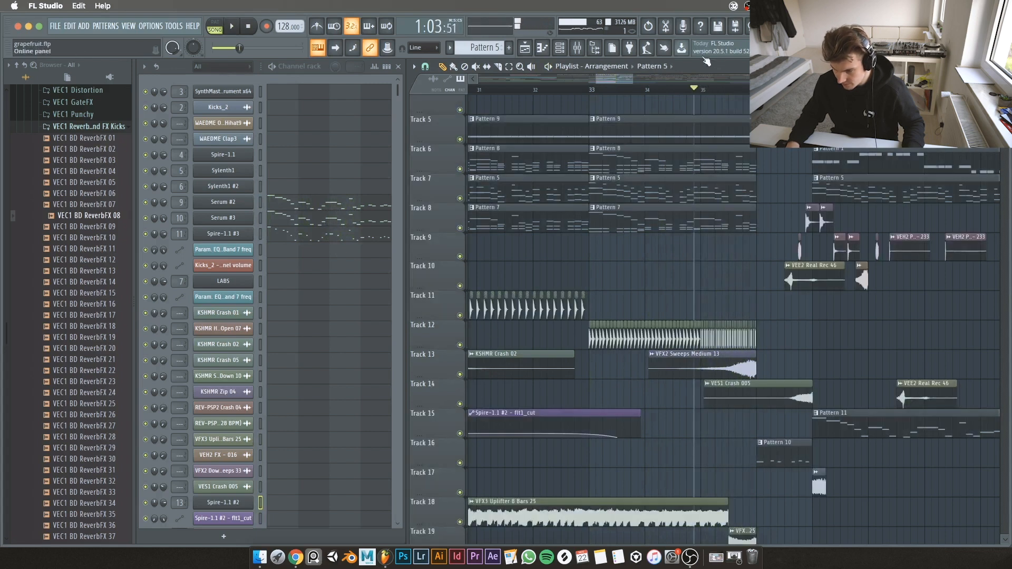
Step: Audition the VES1 Crash 005 clip on Track 14 and the VFX3 Uplifter 8 Bars 25 clip on Track 19 on their own
{"action": "key", "text": "space"}
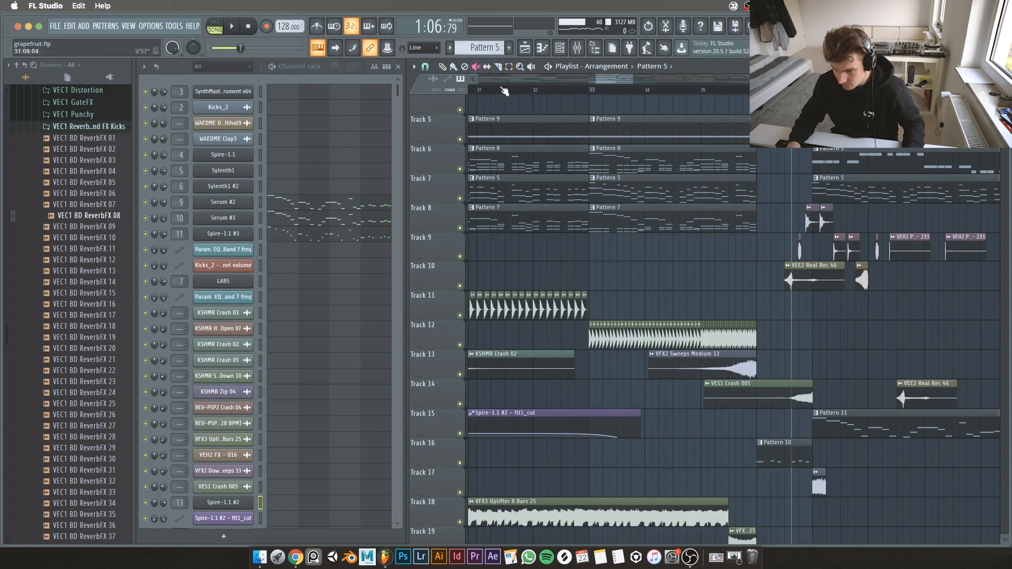
{"action": "right_click", "coordinate": [791, 402]}
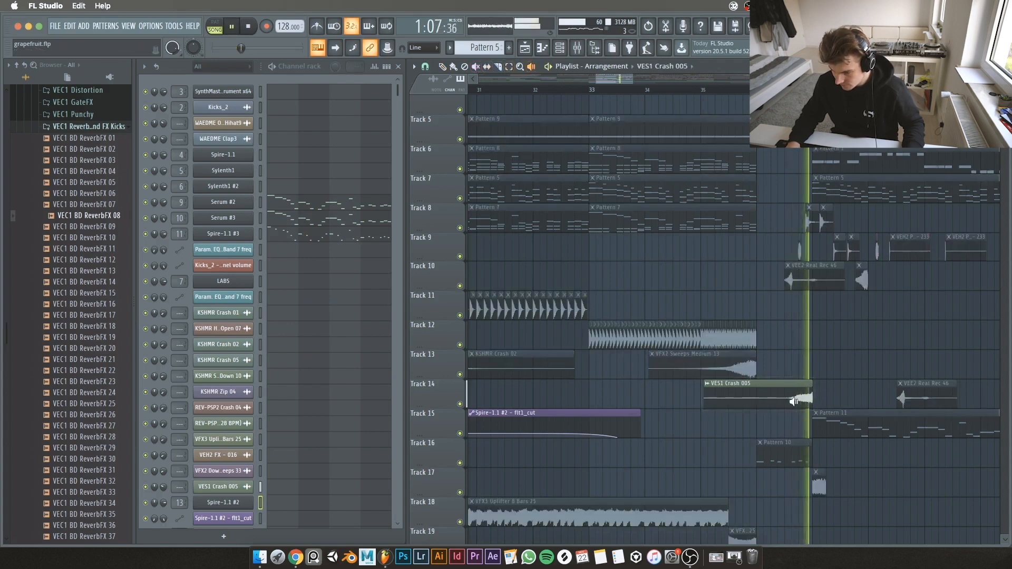
{"action": "scroll", "coordinate": [789, 400], "scroll_direction": "down", "scroll_amount": 3}
{"action": "scroll", "coordinate": [779, 390], "scroll_direction": "down", "scroll_amount": 1}
{"action": "scroll", "coordinate": [744, 437], "scroll_direction": "up", "scroll_amount": 4}
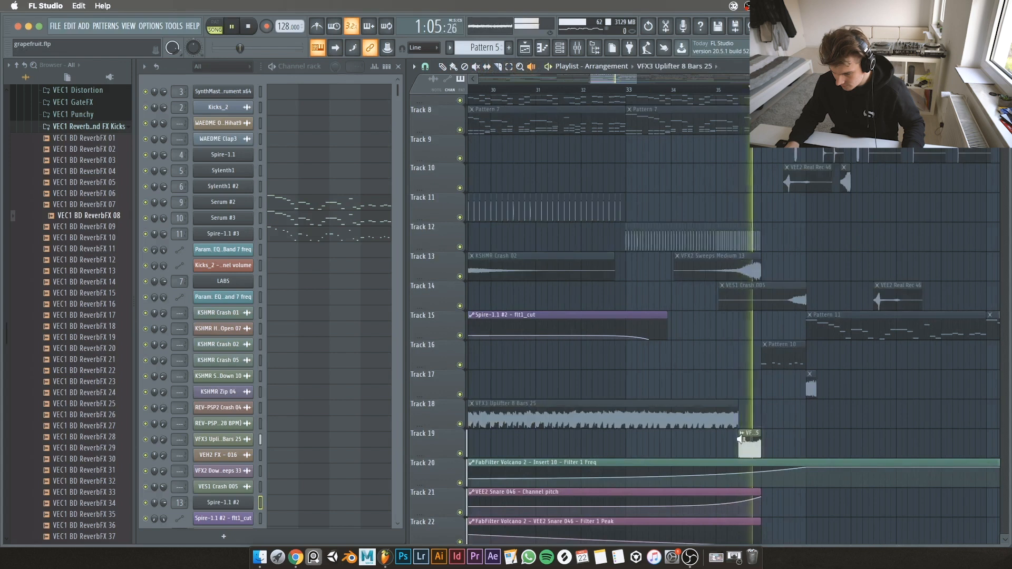
{"action": "scroll", "coordinate": [755, 437], "scroll_direction": "up", "scroll_amount": 1}
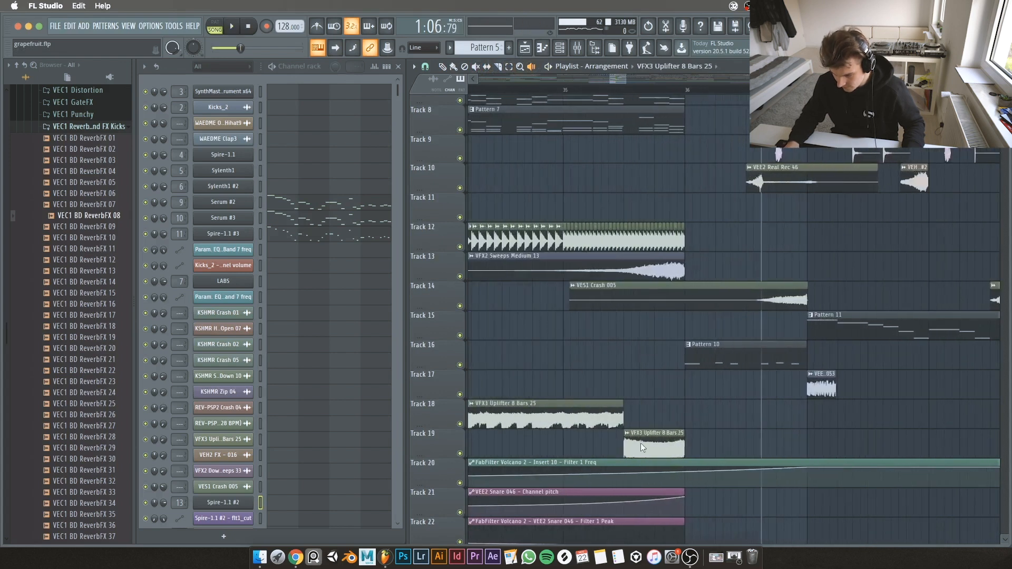
{"action": "right_click", "coordinate": [640, 442]}
Step: Audition the OLIVERA_vocal_story_dry_125_Em clip on Track 2 and the short vocal clip on Track 3 on their own
{"action": "scroll", "coordinate": [678, 400], "scroll_direction": "up", "scroll_amount": 6}
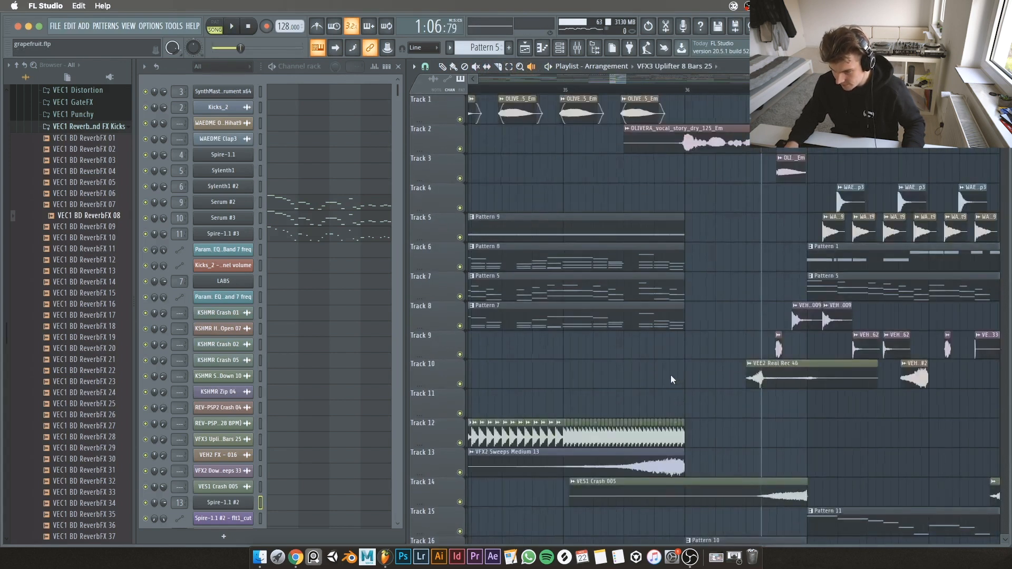
{"action": "scroll", "coordinate": [670, 375], "scroll_direction": "down", "scroll_amount": 1}
{"action": "scroll", "coordinate": [780, 324], "scroll_direction": "up", "scroll_amount": 1}
{"action": "right_click", "coordinate": [637, 141]}
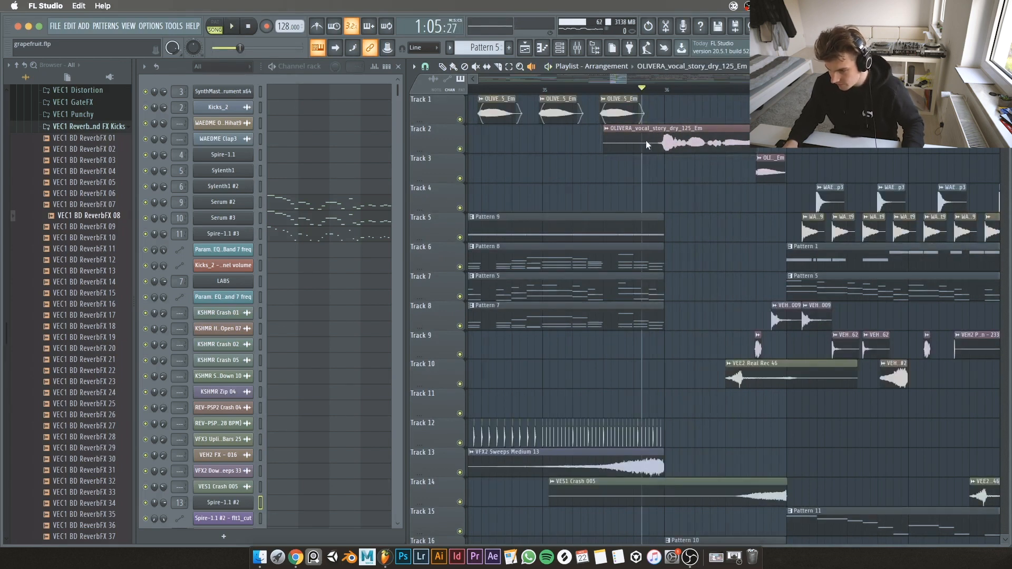
{"action": "key", "text": "space"}
{"action": "key", "text": "space"}
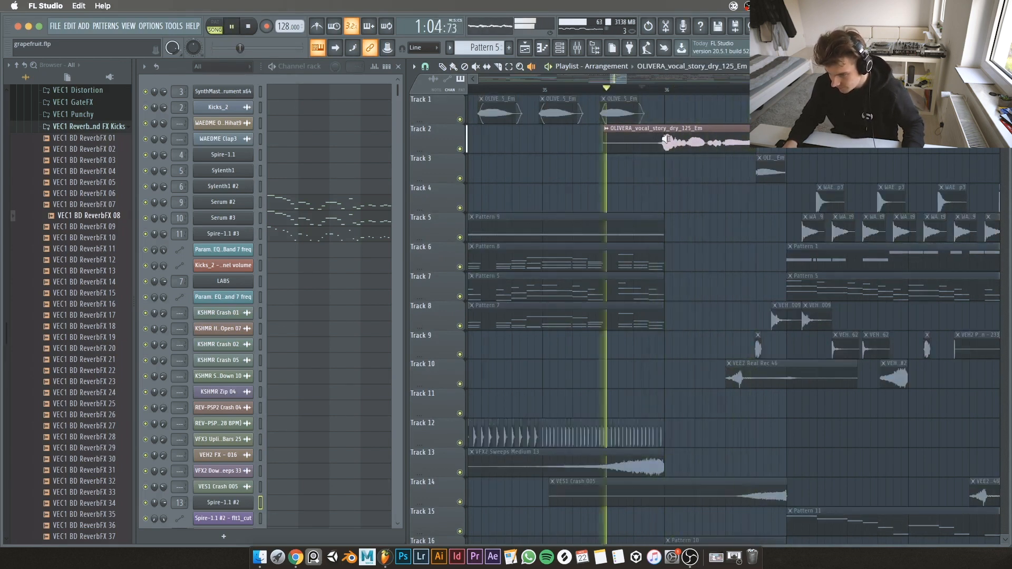
{"action": "key", "text": "space"}
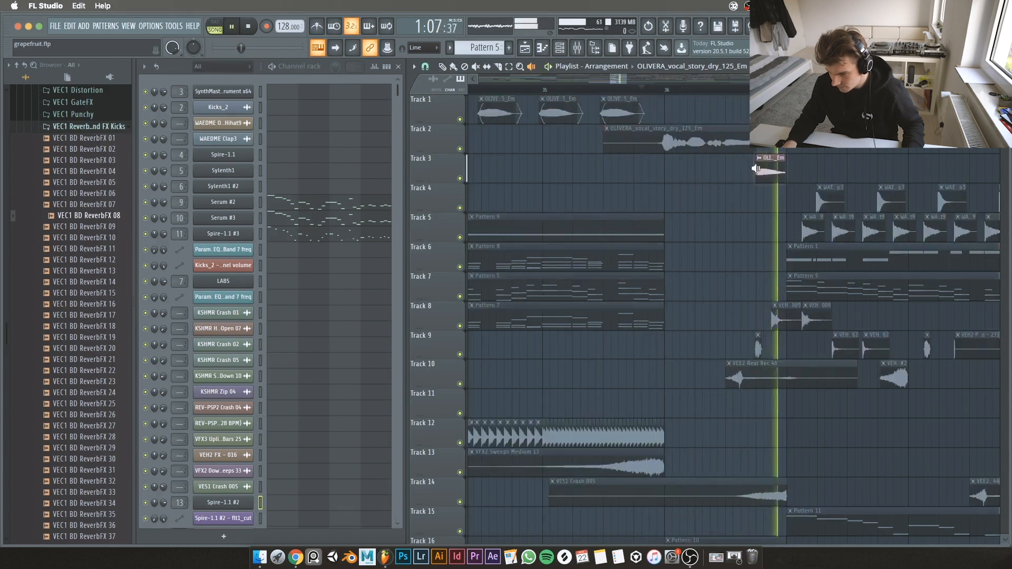
{"action": "key", "text": "space"}
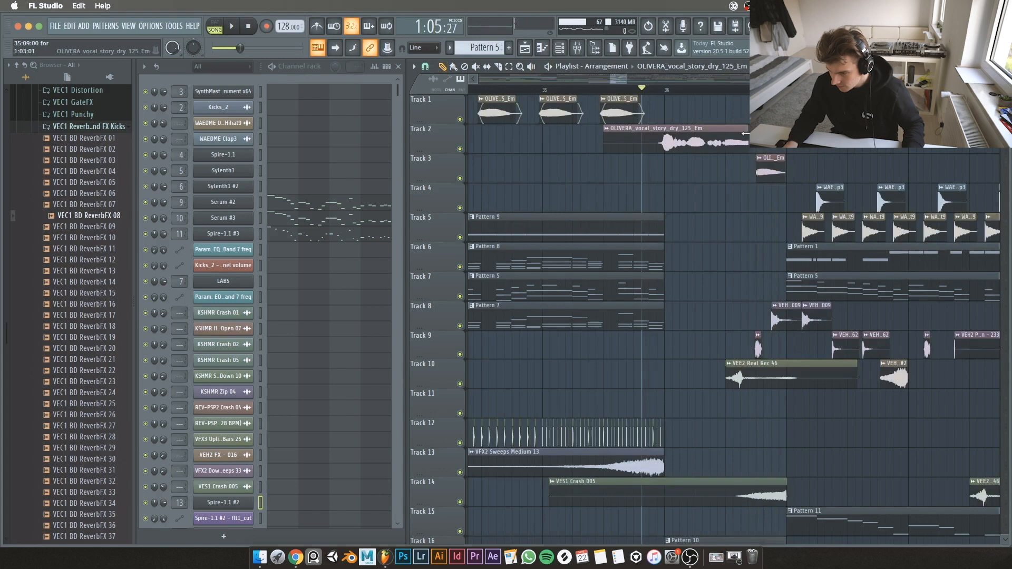
Step: Look over the clips around bars 36 and 37, and audition the Pattern 10 clip on Track 16 on its own
{"action": "scroll", "coordinate": [741, 183], "scroll_direction": "down", "scroll_amount": 2}
{"action": "scroll", "coordinate": [822, 193], "scroll_direction": "down", "scroll_amount": 4}
{"action": "scroll", "coordinate": [823, 193], "scroll_direction": "up", "scroll_amount": 4}
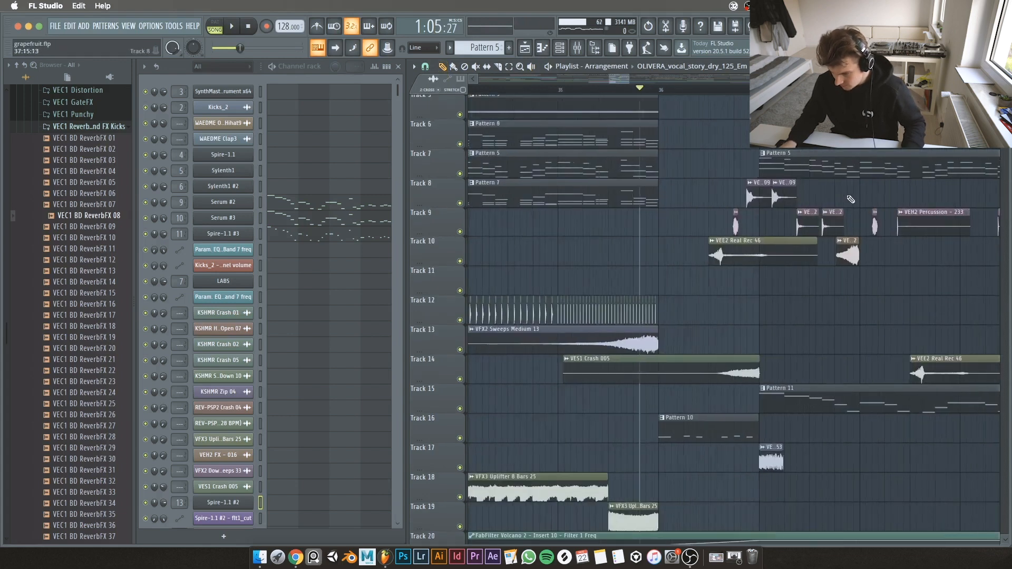
{"action": "scroll", "coordinate": [622, 298], "scroll_direction": "down", "scroll_amount": 3}
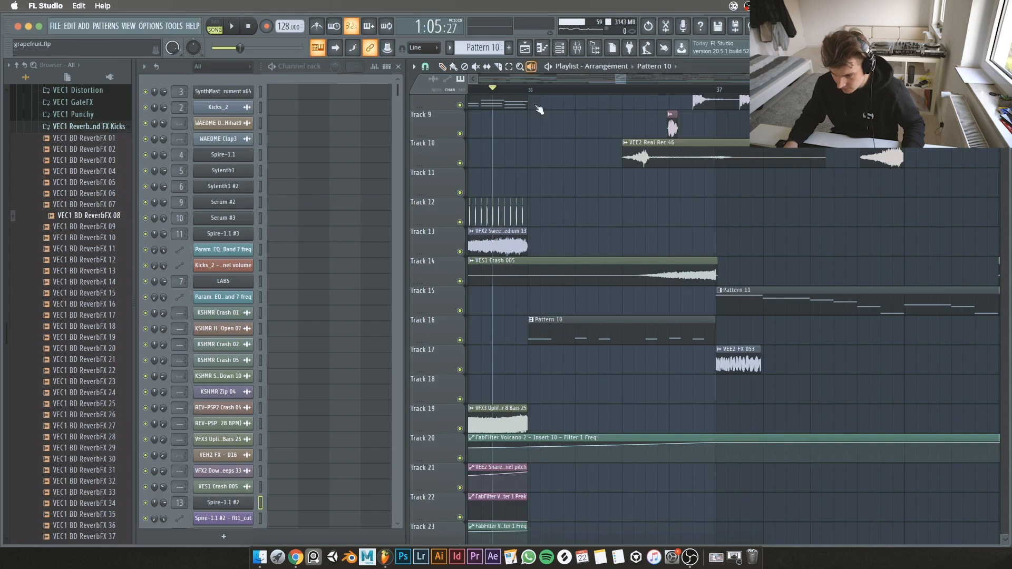
{"action": "key", "text": "space"}
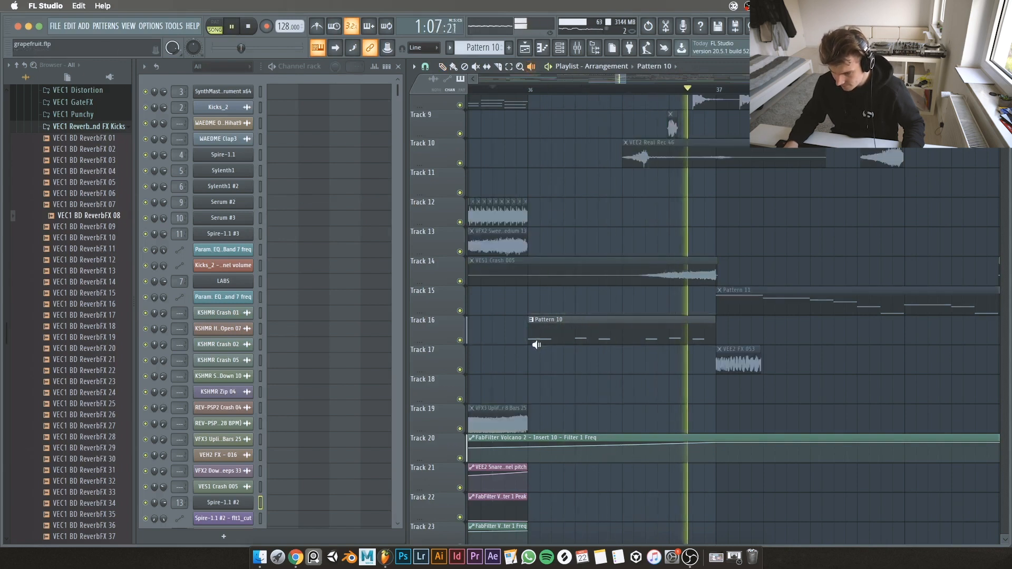
{"action": "key", "text": "space"}
{"action": "scroll", "coordinate": [549, 348], "scroll_direction": "down", "scroll_amount": 4}
{"action": "scroll", "coordinate": [550, 344], "scroll_direction": "up", "scroll_amount": 5}
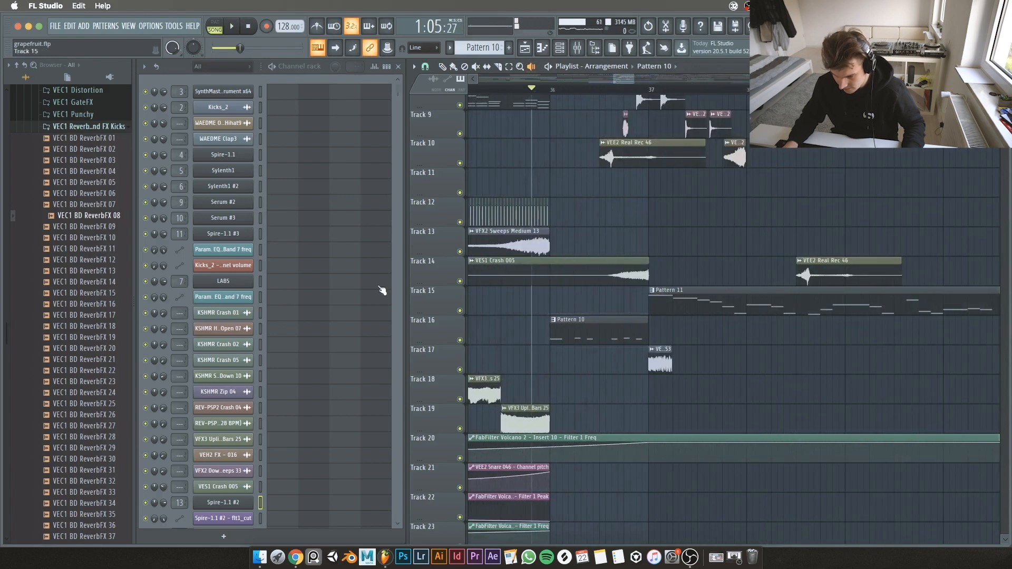
{"action": "left_click", "coordinate": [243, 74]}
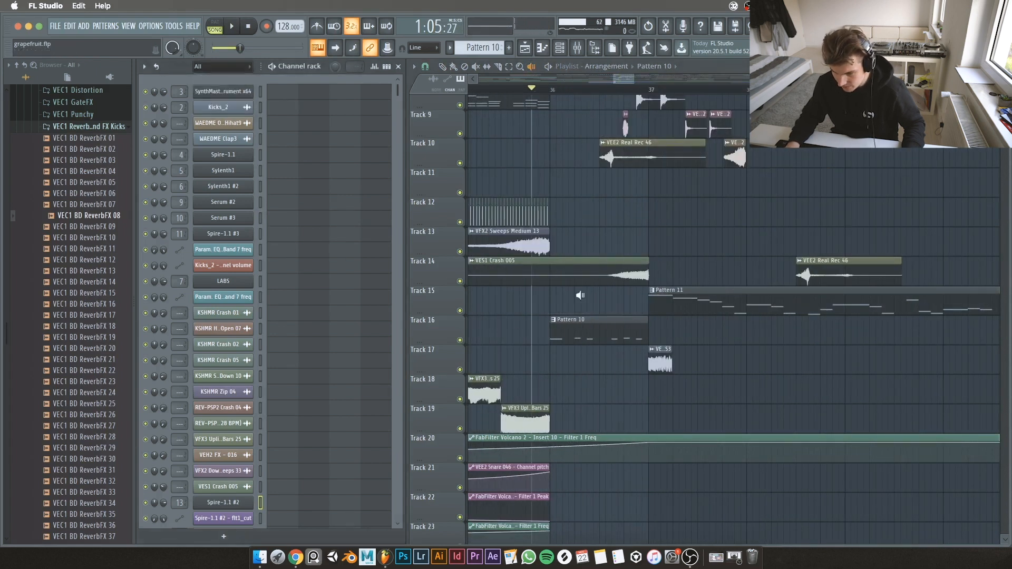
Step: Play Pattern 10 on its own in pattern mode and bring its Serum channel into view in the channel rack
{"action": "scroll", "coordinate": [379, 277], "scroll_direction": "down", "scroll_amount": 9}
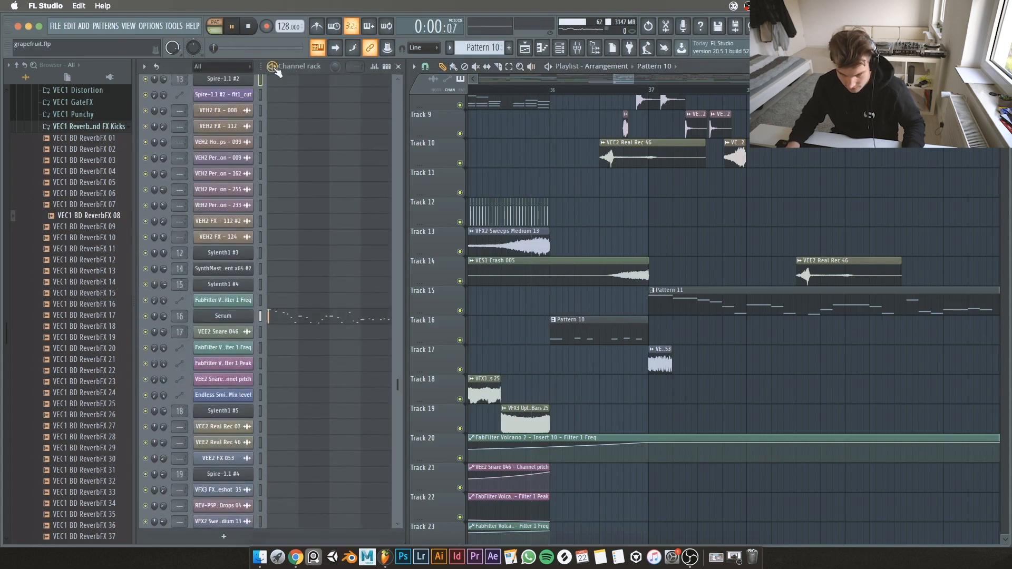
{"action": "scroll", "coordinate": [560, 282], "scroll_direction": "down", "scroll_amount": 2}
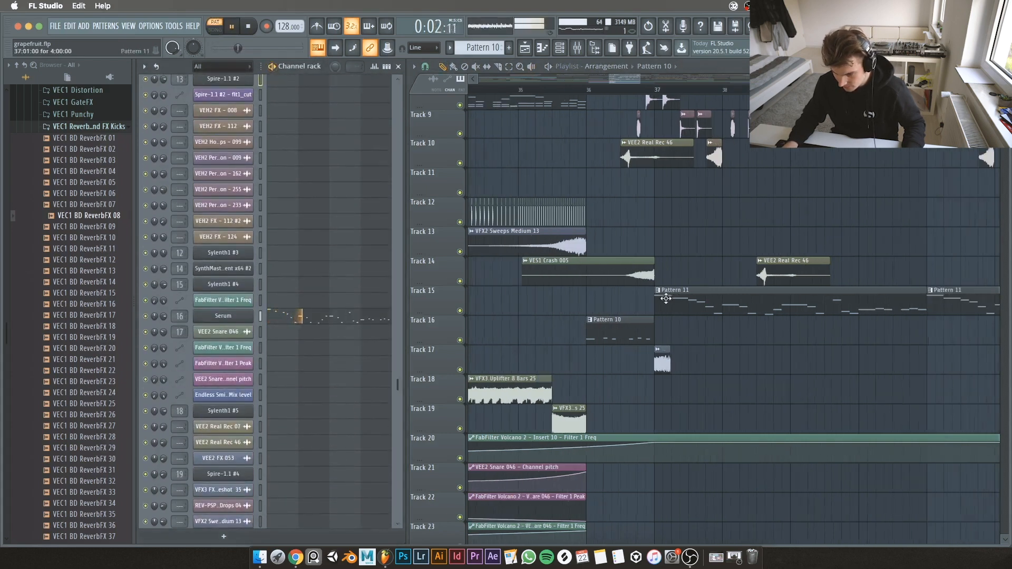
{"action": "left_click", "coordinate": [463, 343]}
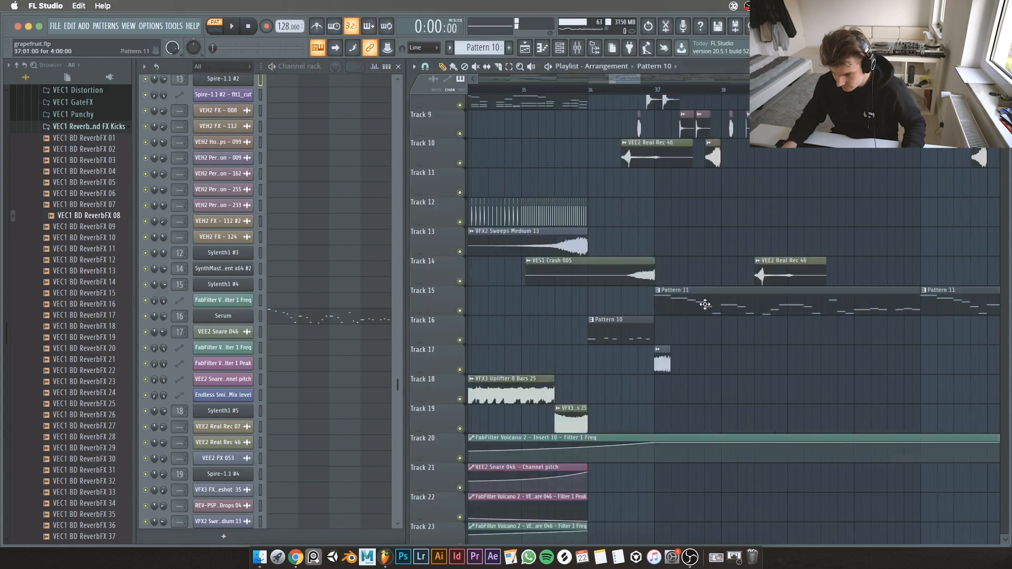
Step: Look over the arrangement around the drop, from the build-up to the second Pattern 10 clip at bar 45
{"action": "scroll", "coordinate": [706, 304], "scroll_direction": "down", "scroll_amount": 3}
{"action": "scroll", "coordinate": [675, 293], "scroll_direction": "up", "scroll_amount": 3}
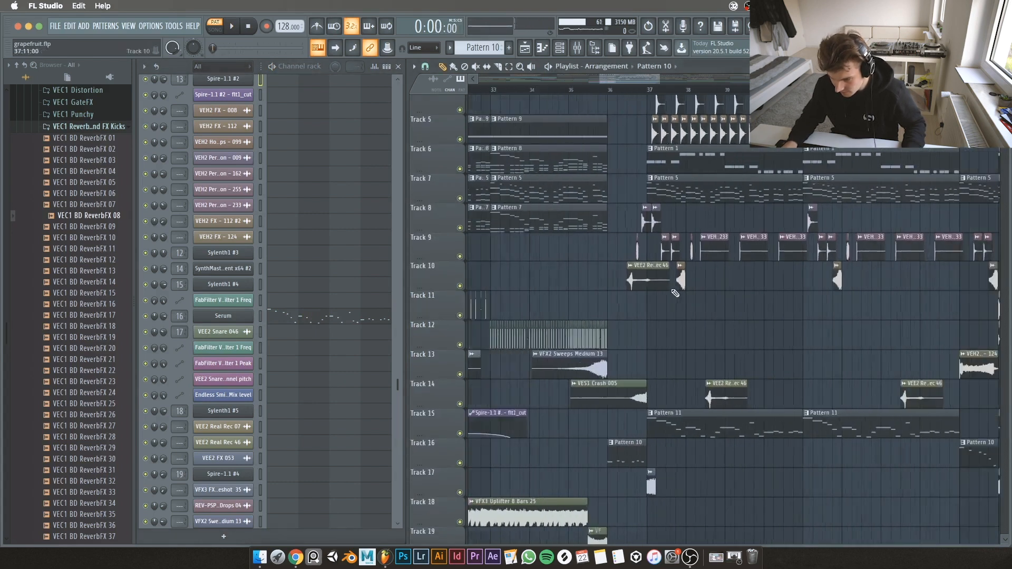
{"action": "scroll", "coordinate": [725, 305], "scroll_direction": "down", "scroll_amount": 6}
{"action": "scroll", "coordinate": [727, 306], "scroll_direction": "up", "scroll_amount": 3}
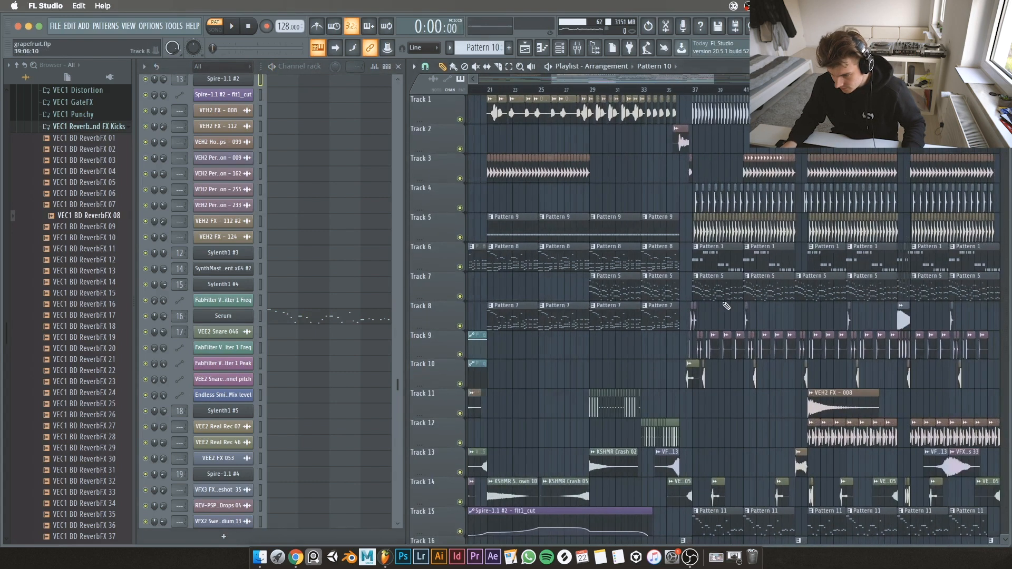
{"action": "scroll", "coordinate": [726, 306], "scroll_direction": "down", "scroll_amount": 6}
{"action": "scroll", "coordinate": [730, 305], "scroll_direction": "up", "scroll_amount": 6}
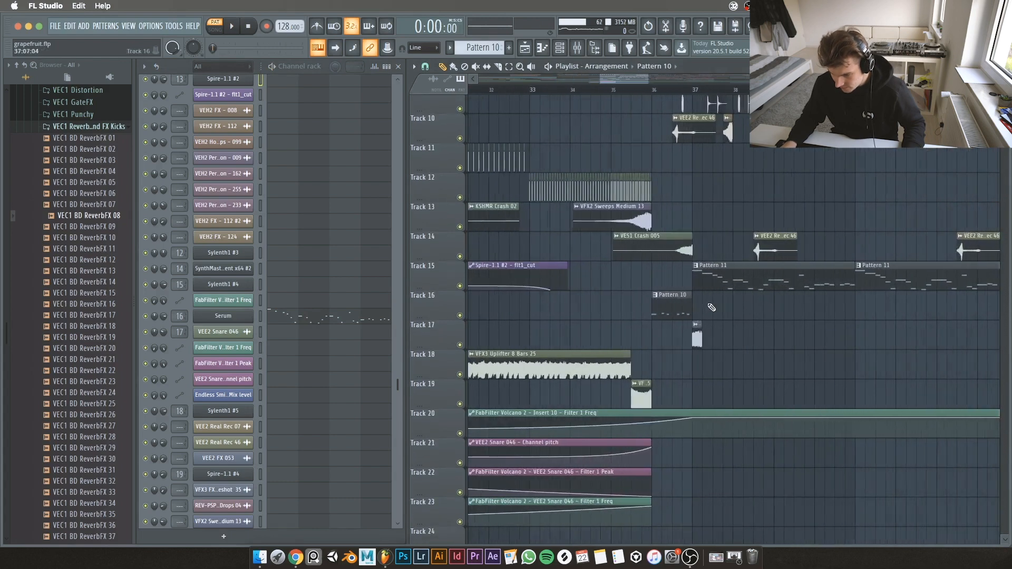
{"action": "scroll", "coordinate": [735, 302], "scroll_direction": "down", "scroll_amount": 3}
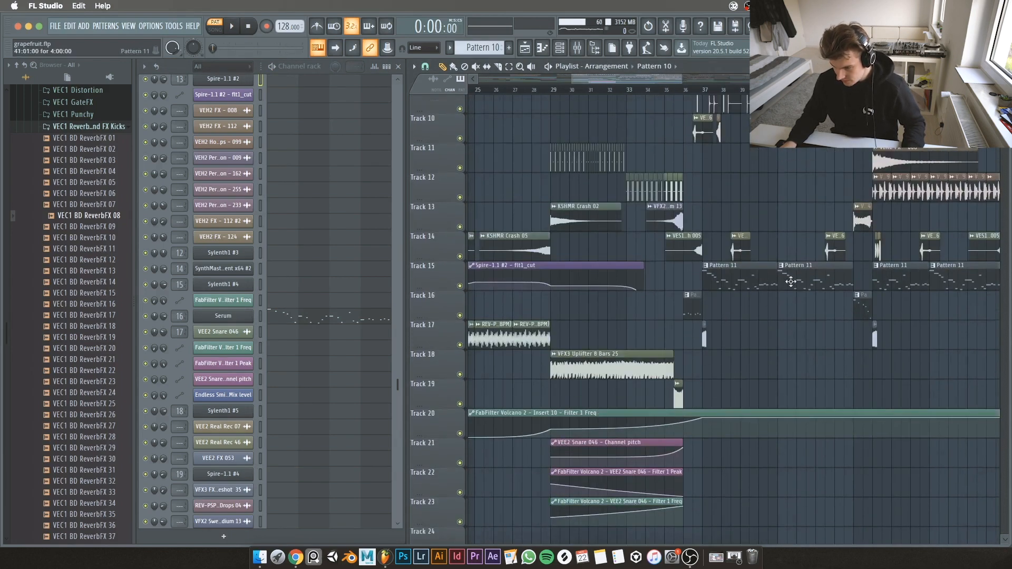
{"action": "scroll", "coordinate": [560, 315], "scroll_direction": "up", "scroll_amount": 2}
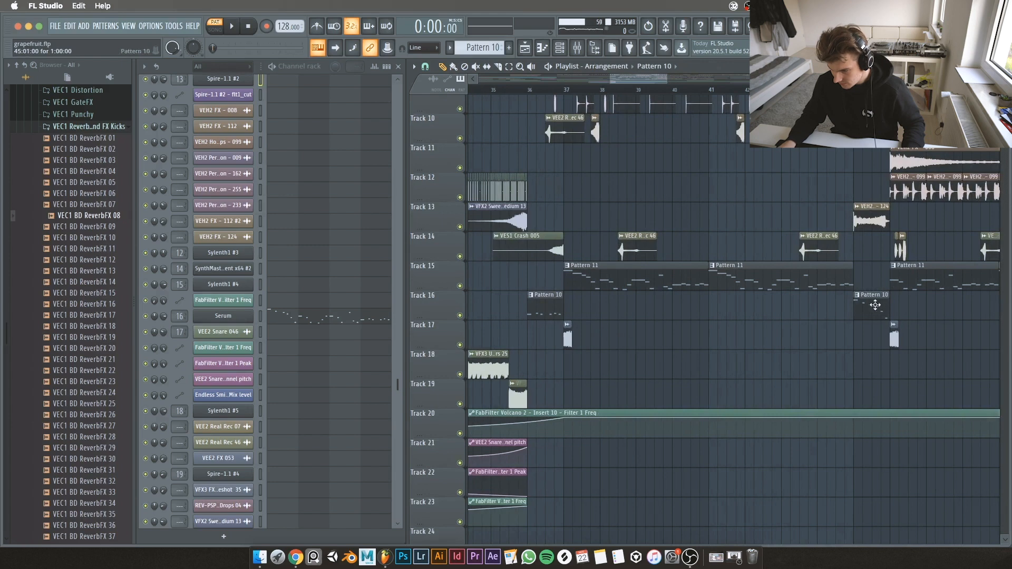
{"action": "scroll", "coordinate": [875, 295], "scroll_direction": "up", "scroll_amount": 6}
Step: Play the song from bar 36 through the first drop section to about bar 45
{"action": "left_click", "coordinate": [565, 93]}
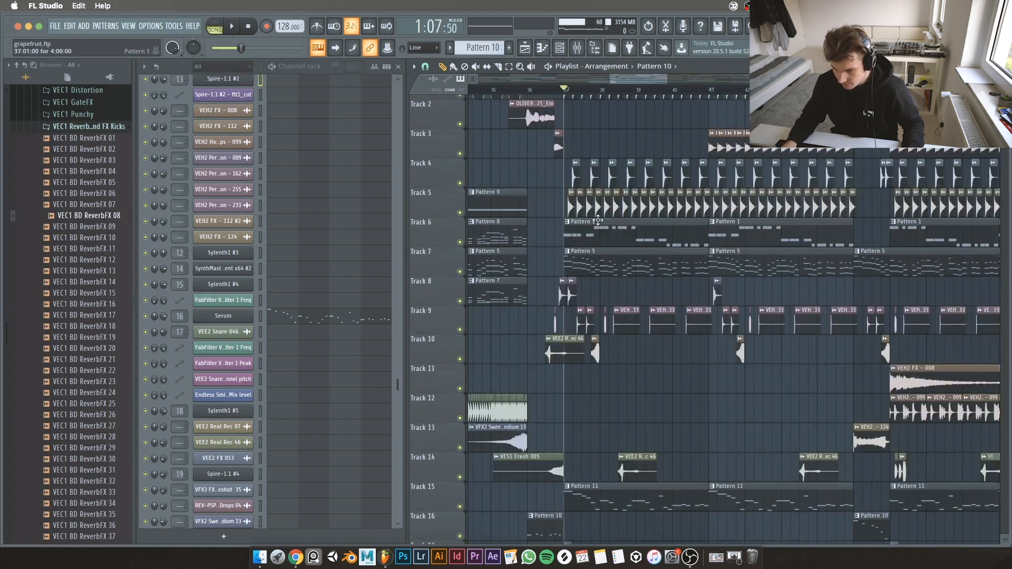
{"action": "scroll", "coordinate": [591, 219], "scroll_direction": "up", "scroll_amount": 1}
{"action": "scroll", "coordinate": [572, 222], "scroll_direction": "down", "scroll_amount": 3}
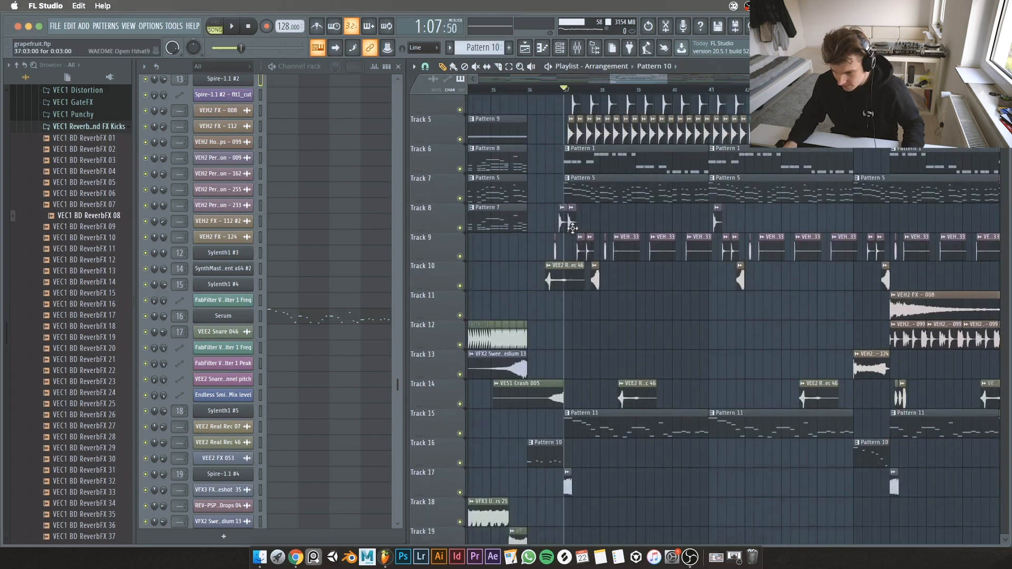
{"action": "scroll", "coordinate": [571, 219], "scroll_direction": "up", "scroll_amount": 3}
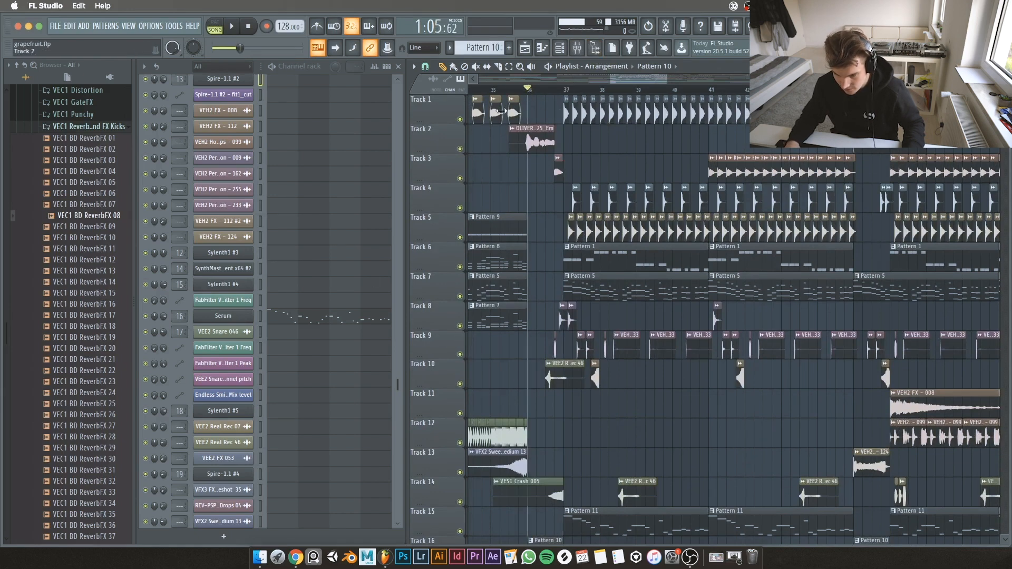
{"action": "left_click", "coordinate": [582, 48]}
{"action": "left_click", "coordinate": [582, 48]}
{"action": "key", "text": "space"}
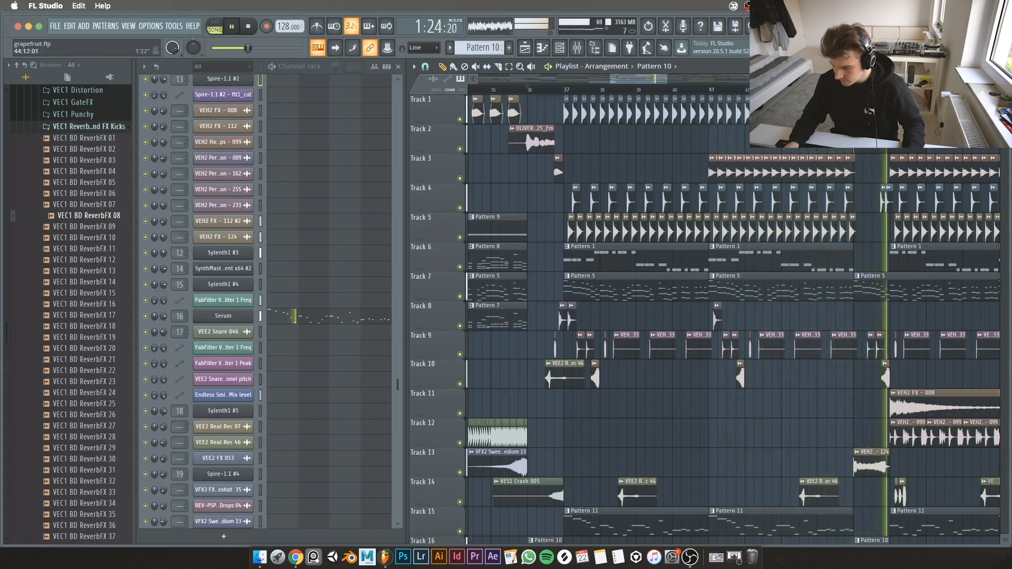
{"action": "key", "text": "space"}
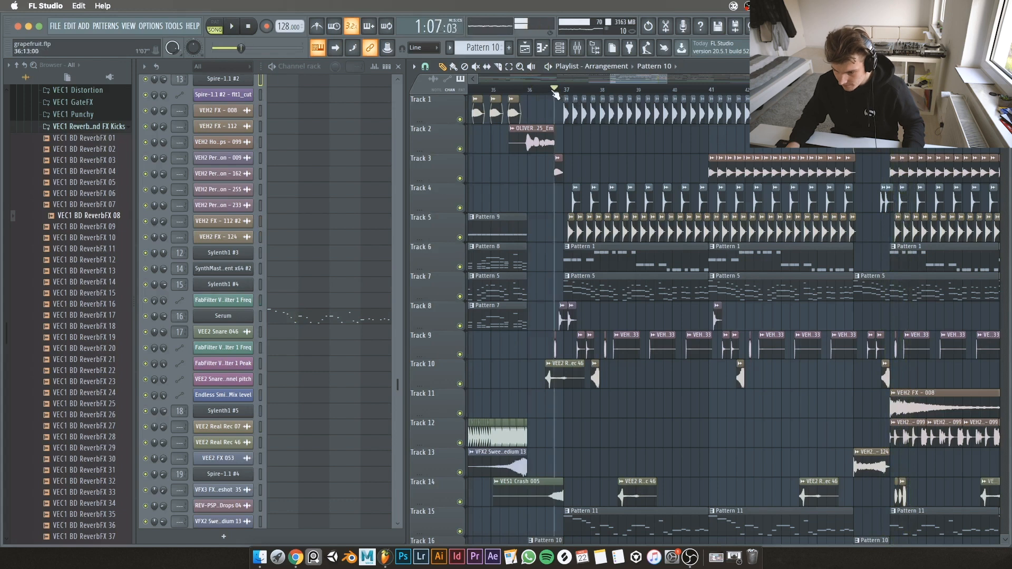
Step: Solo Track 10 to single out the VEE2 Real Rec 46 clip before bar 37, and restore the other tracks
{"action": "scroll", "coordinate": [574, 199], "scroll_direction": "up", "scroll_amount": 5}
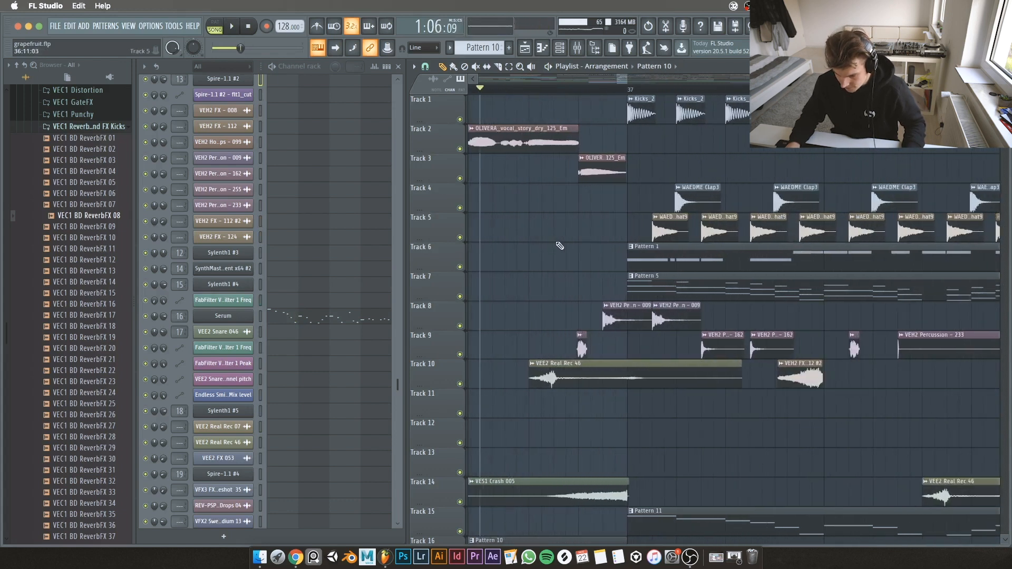
{"action": "right_click", "coordinate": [459, 384]}
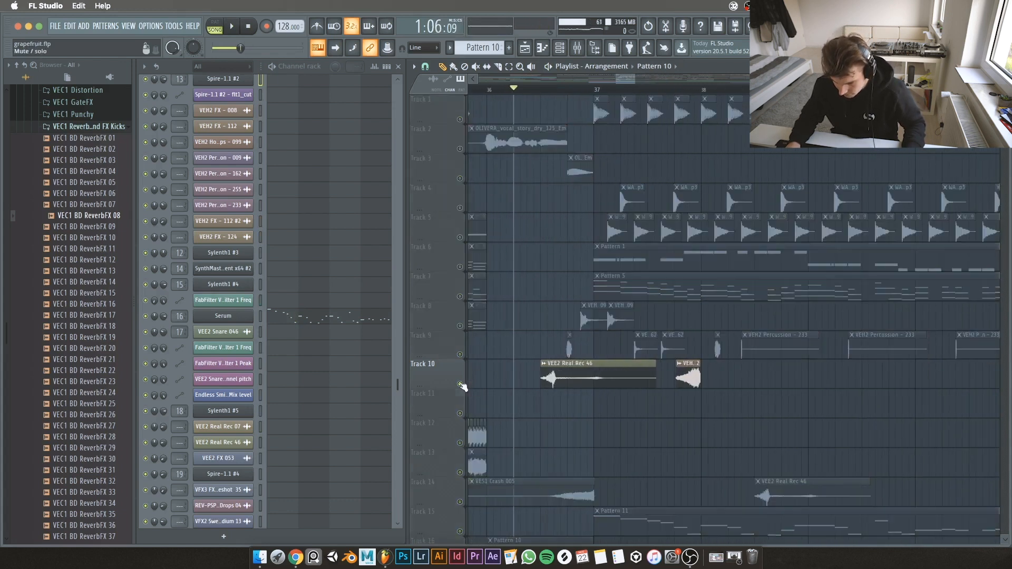
{"action": "right_click", "coordinate": [461, 385]}
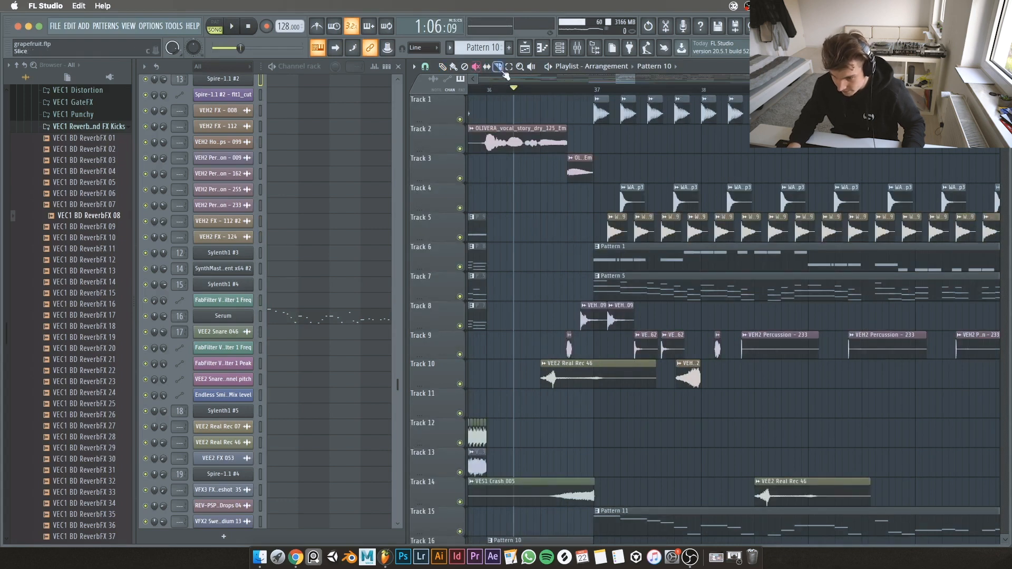
Step: Audition the VEE2 Real Rec 46, VEH2 Percussion - 255 and VEH2 Percussion - 009 clips just before bar 37 on their own
{"action": "left_click", "coordinate": [544, 366]}
{"action": "left_click", "coordinate": [568, 345]}
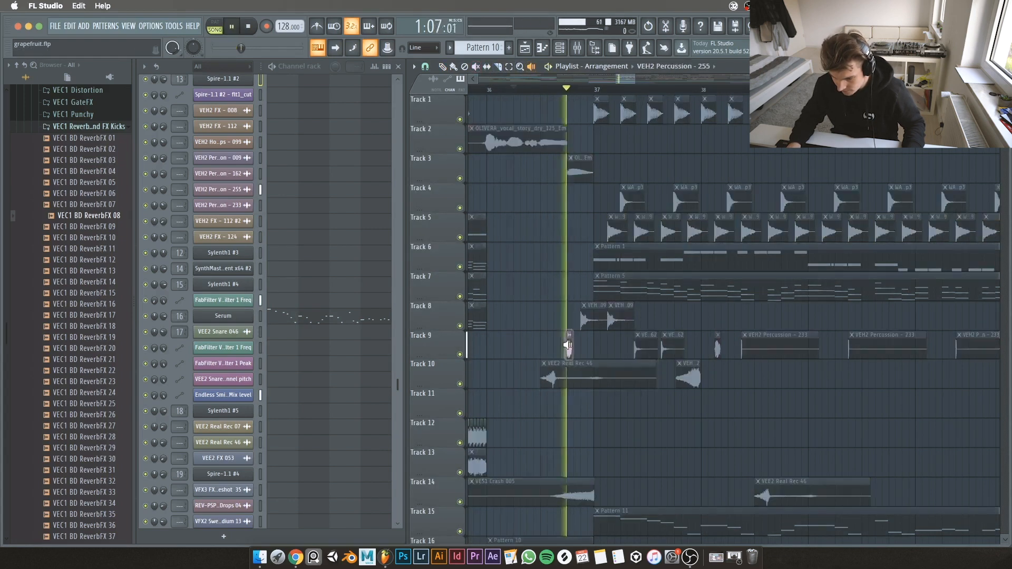
{"action": "left_click", "coordinate": [578, 321]}
{"action": "left_click", "coordinate": [580, 320]}
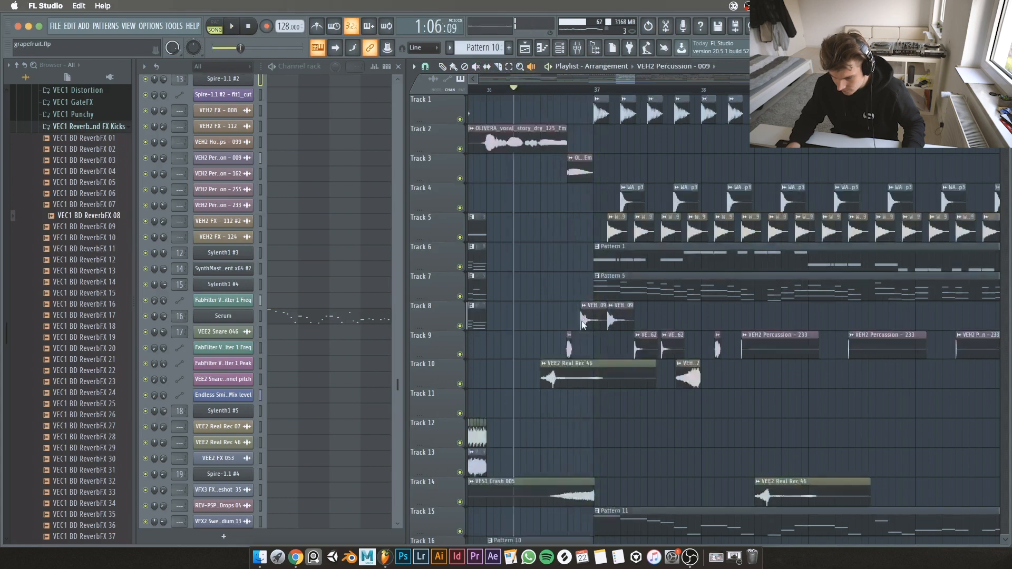
{"action": "left_click", "coordinate": [583, 321]}
{"action": "left_click", "coordinate": [610, 320]}
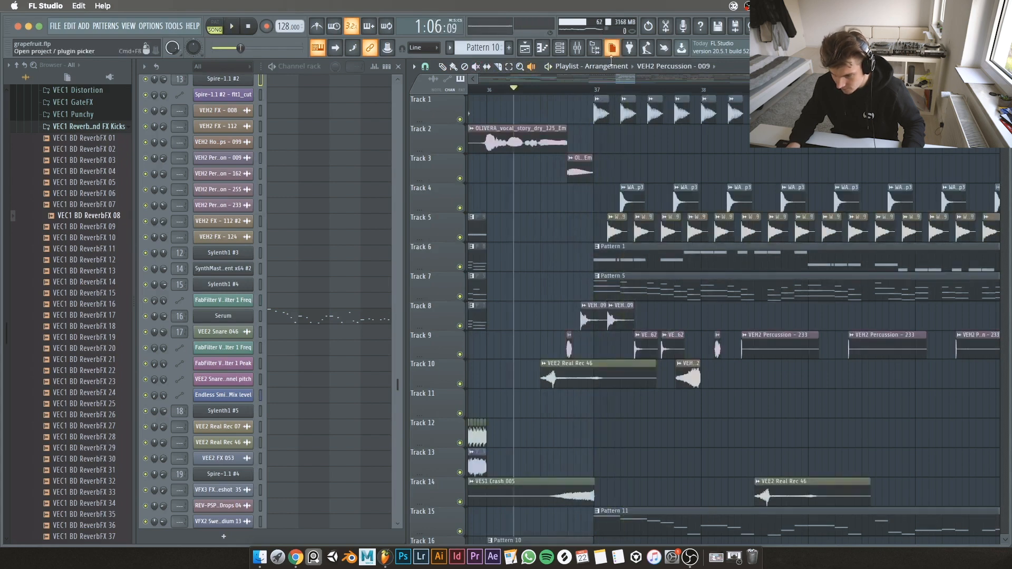
Step: Audition the Kicks_2 clips on Track 1 on their own from bar 37, and restore the other tracks
{"action": "scroll", "coordinate": [596, 177], "scroll_direction": "down", "scroll_amount": 8}
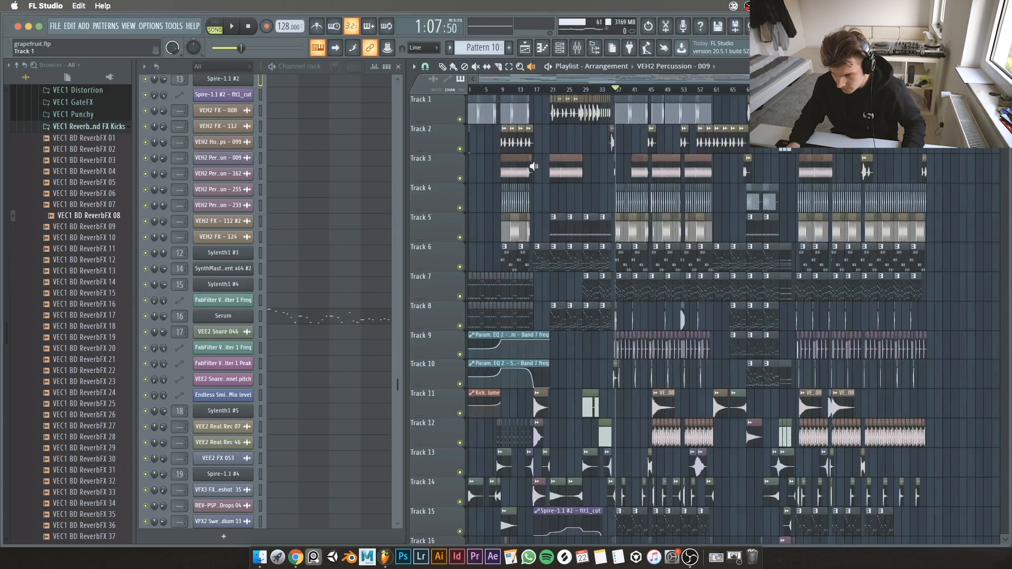
{"action": "scroll", "coordinate": [634, 160], "scroll_direction": "up", "scroll_amount": 10}
{"action": "scroll", "coordinate": [634, 160], "scroll_direction": "down", "scroll_amount": 5}
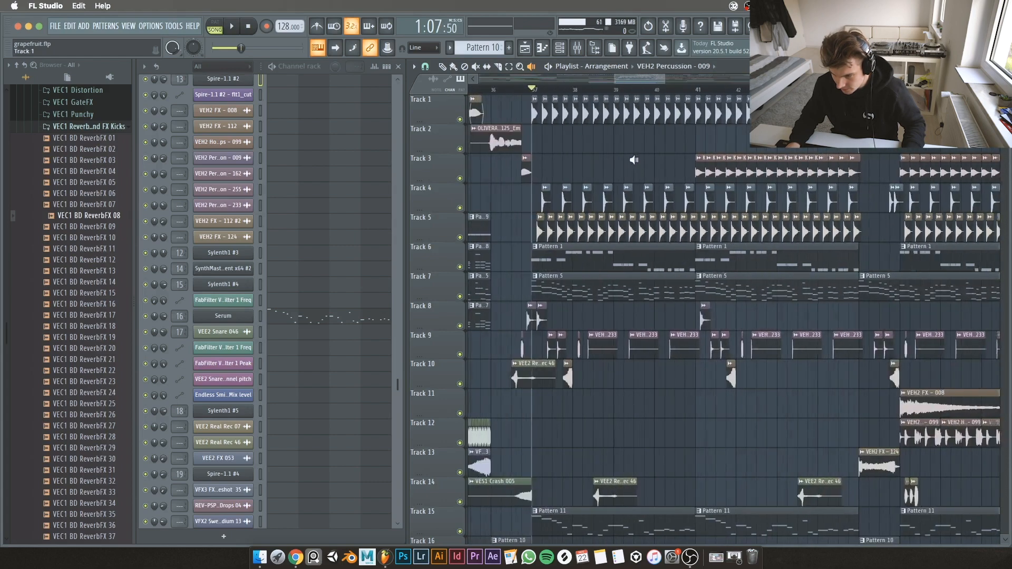
{"action": "right_click", "coordinate": [460, 120]}
{"action": "key", "text": "space"}
{"action": "right_click", "coordinate": [461, 121]}
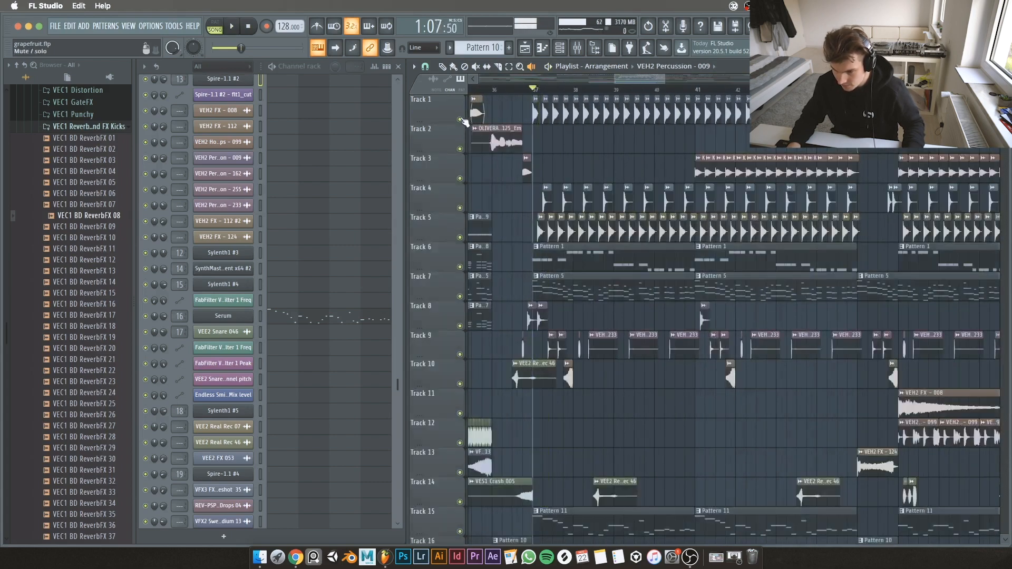
{"action": "key", "text": "space"}
{"action": "key", "text": "space"}
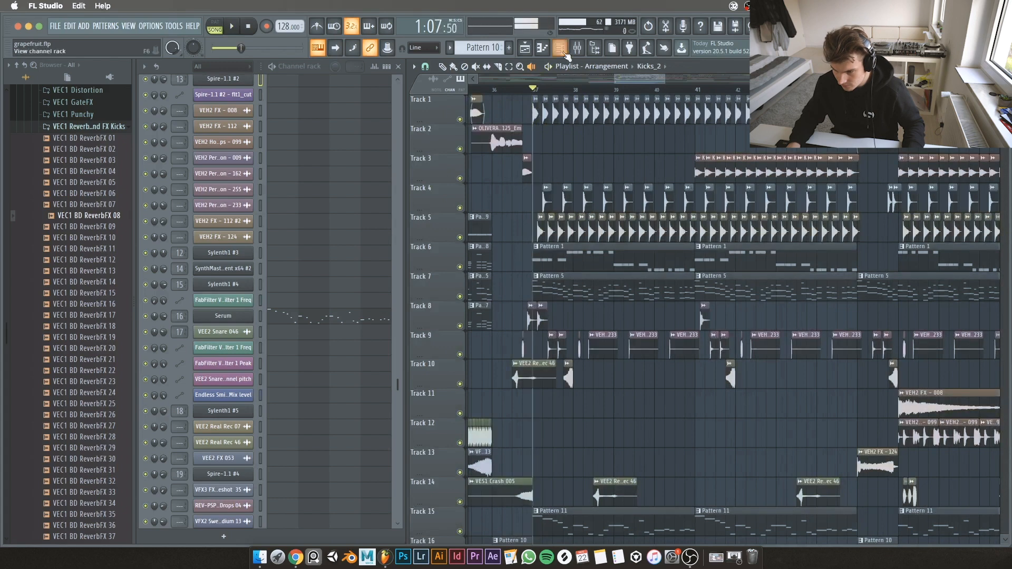
Step: Play the drop from bar 37 with the mixer open to view the track levels, and close the mixer
{"action": "left_click", "coordinate": [578, 48]}
{"action": "key", "text": "space"}
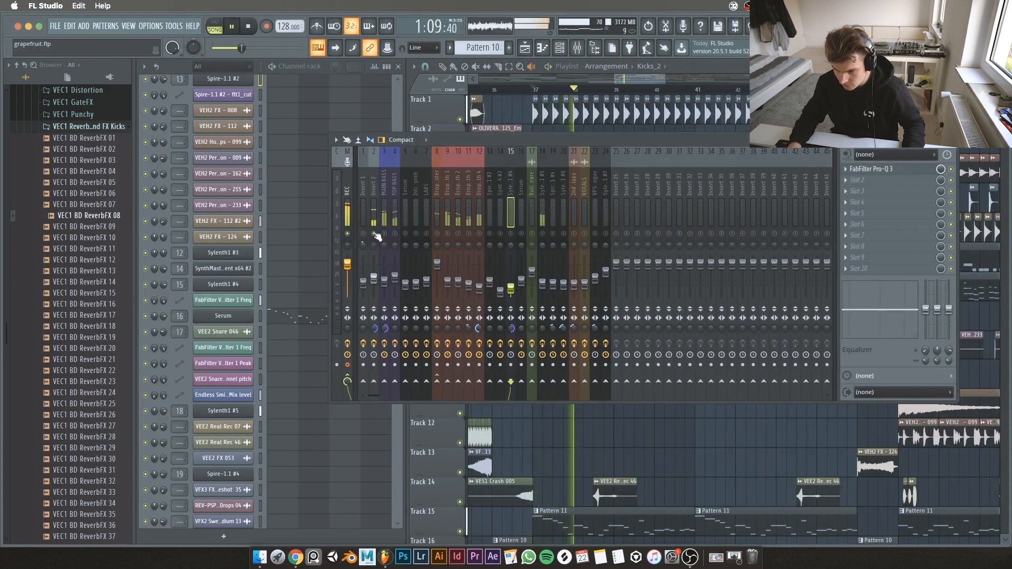
{"action": "key", "text": "Escape"}
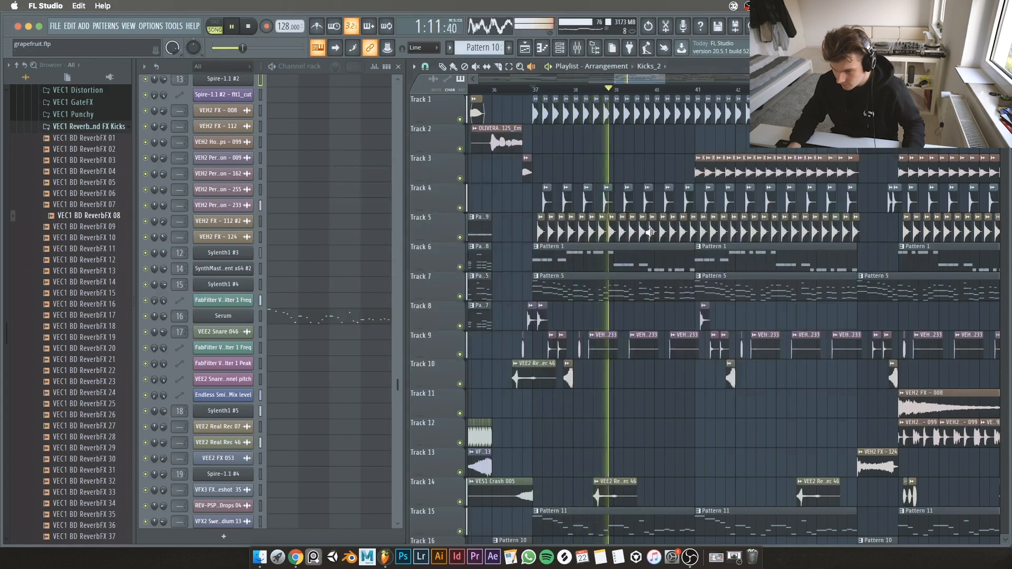
{"action": "key", "text": "space"}
{"action": "key", "text": "space"}
{"action": "key", "text": "space"}
Step: Audition the WAEDME Open Hihat9 clip on Track 5 and the WAEDME Clap3 clip on Track 4 on their own
{"action": "scroll", "coordinate": [644, 232], "scroll_direction": "down", "scroll_amount": 6}
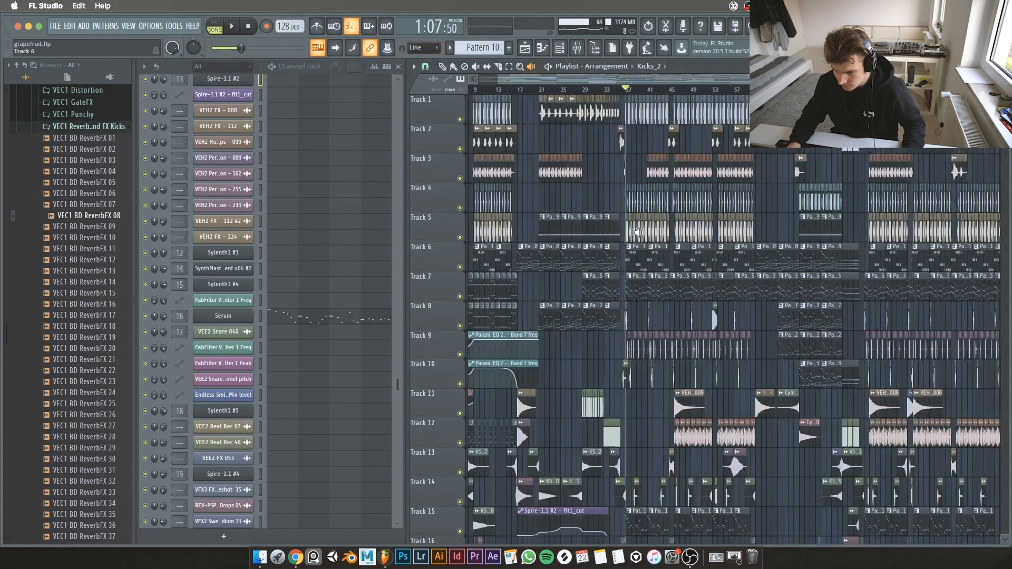
{"action": "scroll", "coordinate": [649, 234], "scroll_direction": "up", "scroll_amount": 6}
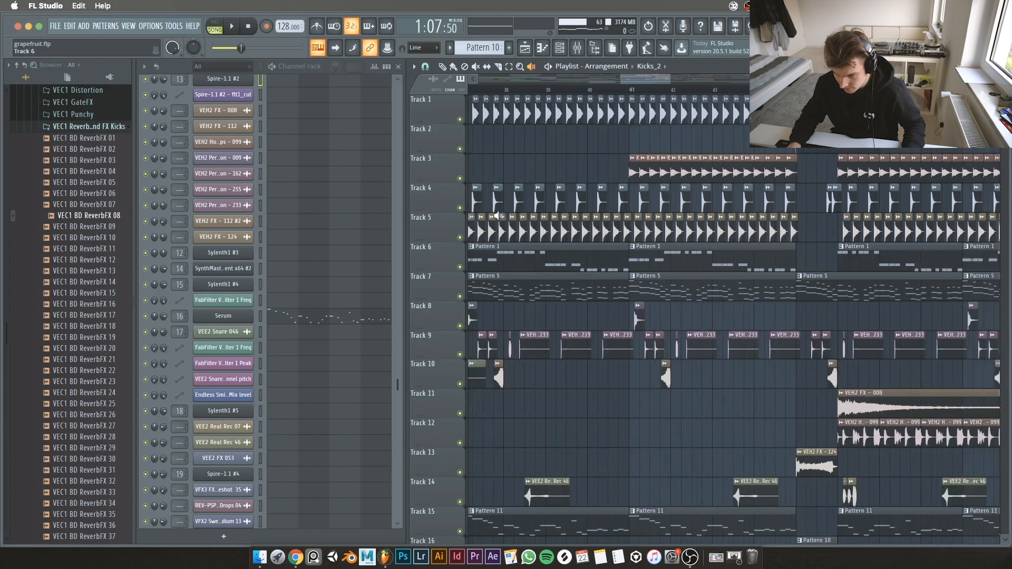
{"action": "left_click", "coordinate": [481, 231]}
{"action": "left_click", "coordinate": [482, 204]}
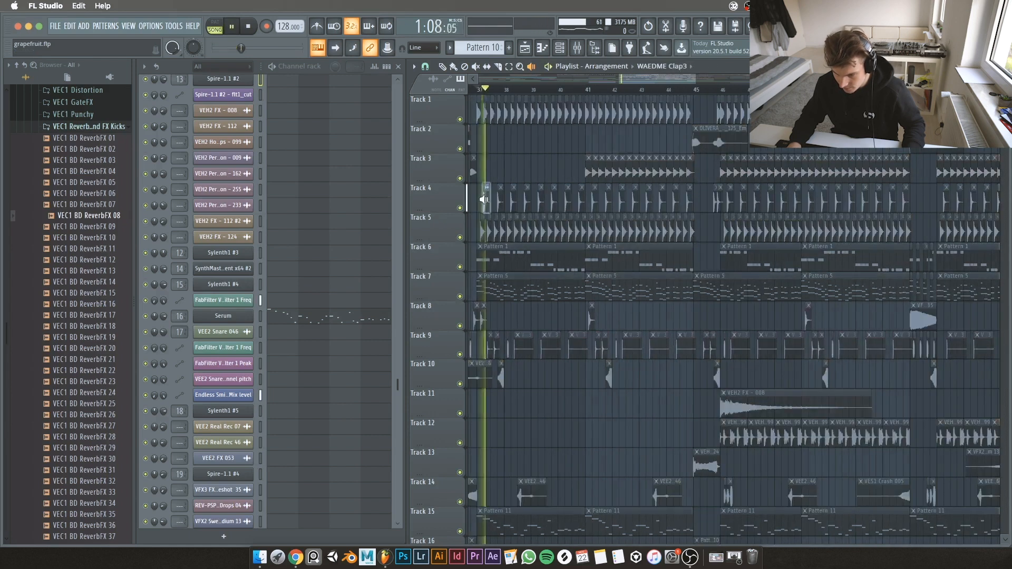
Step: Examine how the pattern, percussion and effect clips on Tracks 5 to 19 are layered around the drop at bar 37
{"action": "scroll", "coordinate": [477, 255], "scroll_direction": "up", "scroll_amount": 2}
{"action": "scroll", "coordinate": [476, 237], "scroll_direction": "down", "scroll_amount": 3}
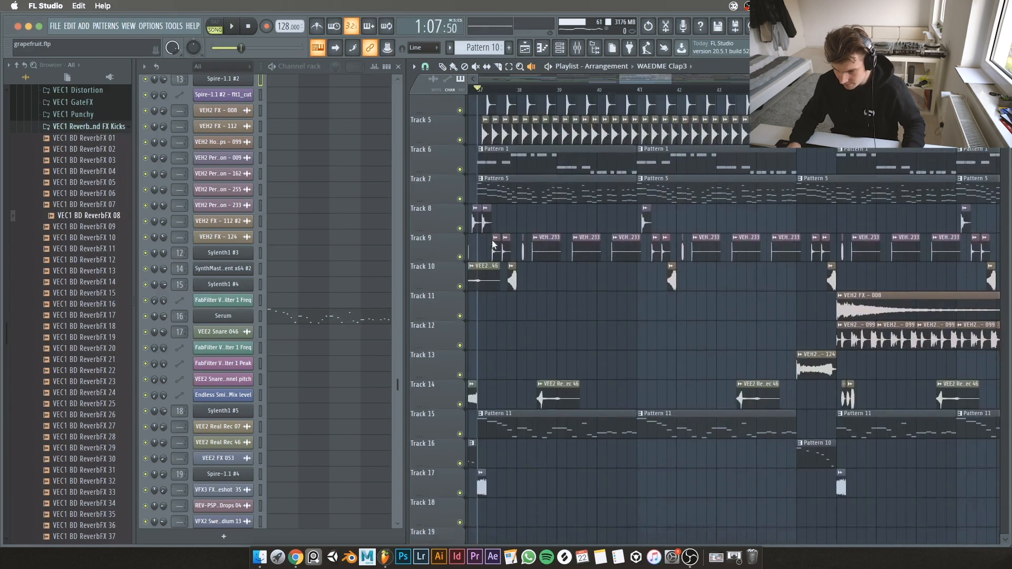
{"action": "scroll", "coordinate": [475, 210], "scroll_direction": "up", "scroll_amount": 2}
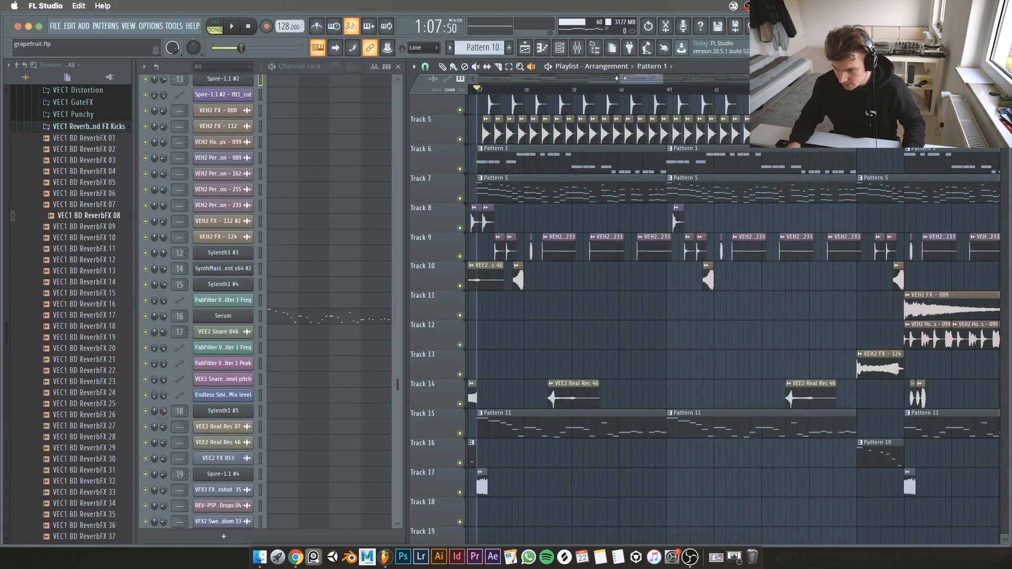
{"action": "left_click_drag", "start_coordinate": [621, 78], "coordinate": [601, 98]}
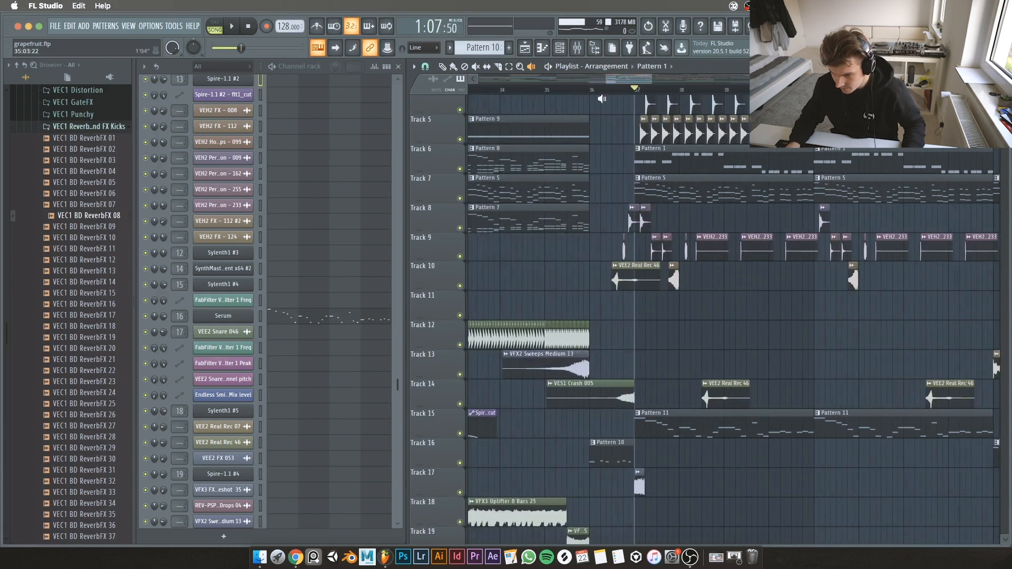
{"action": "scroll", "coordinate": [648, 171], "scroll_direction": "down", "scroll_amount": 6}
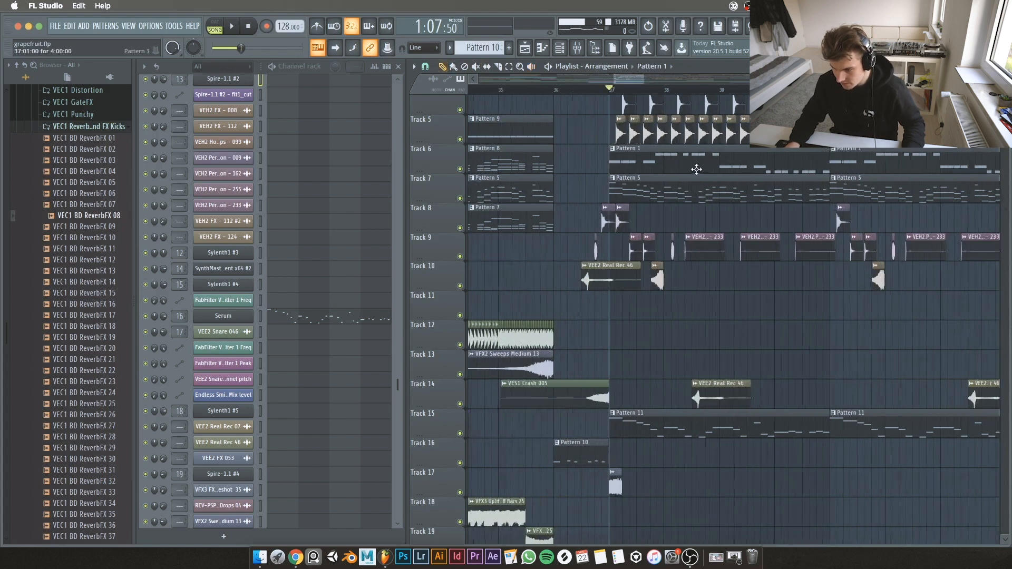
{"action": "scroll", "coordinate": [643, 182], "scroll_direction": "up", "scroll_amount": 6}
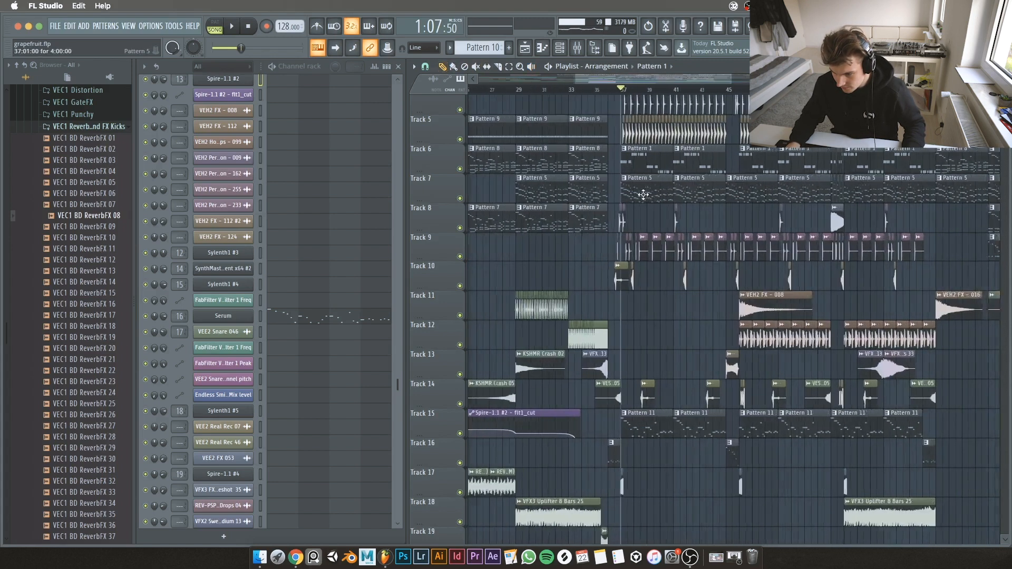
{"action": "scroll", "coordinate": [638, 195], "scroll_direction": "up", "scroll_amount": 2}
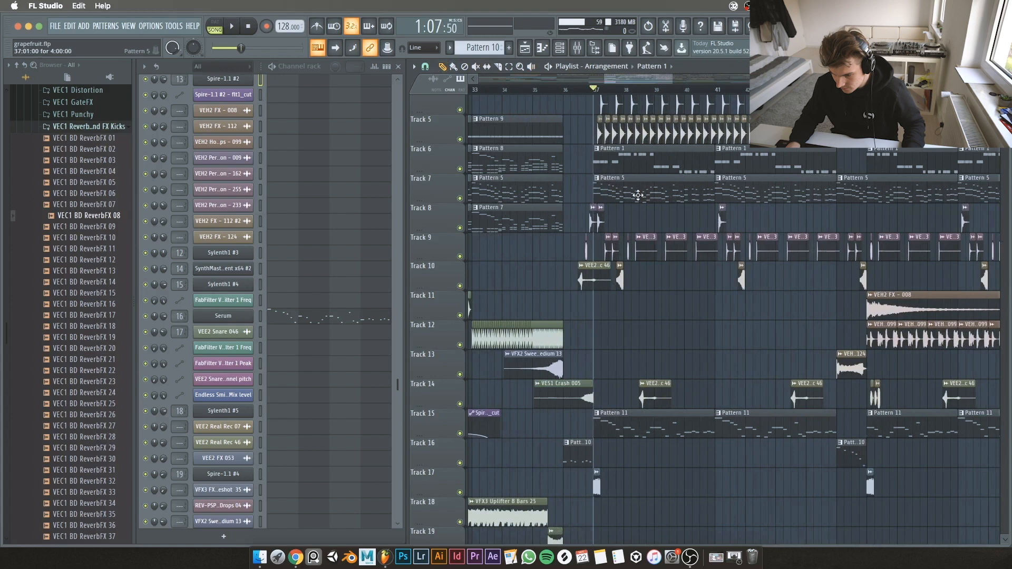
{"action": "scroll", "coordinate": [638, 195], "scroll_direction": "down", "scroll_amount": 2}
{"action": "scroll", "coordinate": [638, 196], "scroll_direction": "down", "scroll_amount": 8}
{"action": "scroll", "coordinate": [638, 196], "scroll_direction": "up", "scroll_amount": 7}
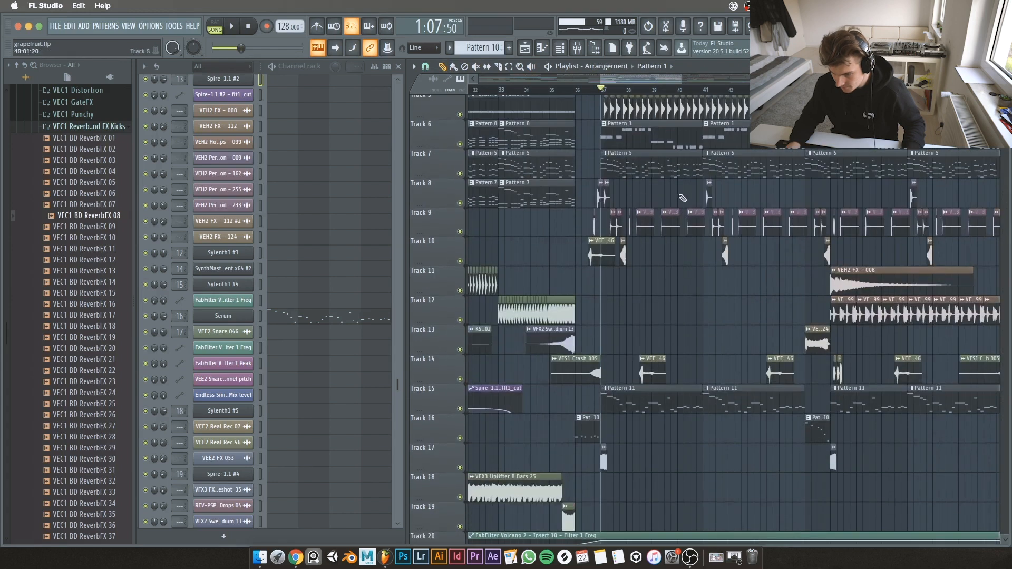
Step: Audition the Serum #2 layer of Pattern 5 on its own with the mixer open, and close the mixer
{"action": "scroll", "coordinate": [683, 198], "scroll_direction": "up", "scroll_amount": 4}
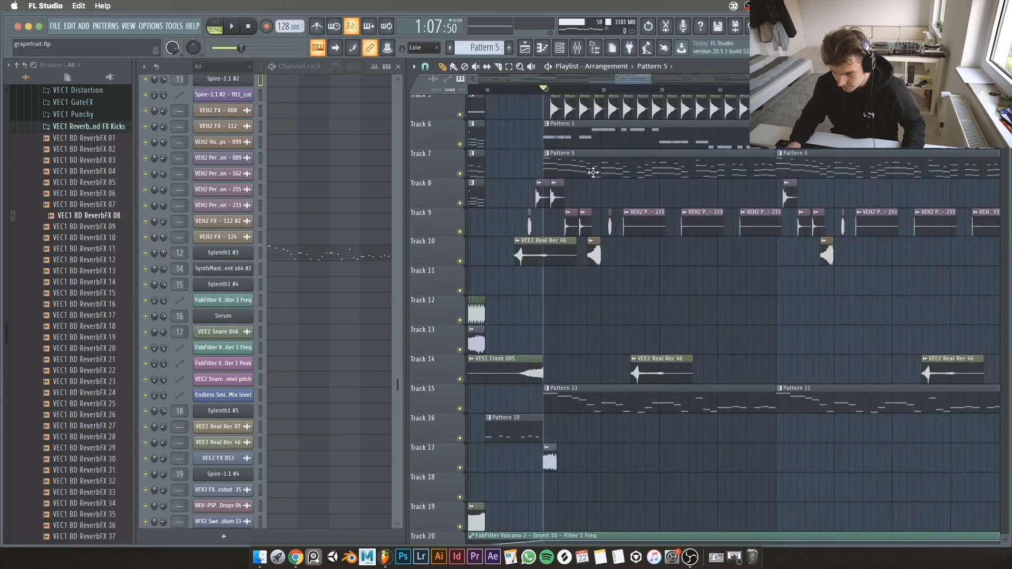
{"action": "scroll", "coordinate": [326, 211], "scroll_direction": "up", "scroll_amount": 9}
{"action": "scroll", "coordinate": [324, 210], "scroll_direction": "down", "scroll_amount": 2}
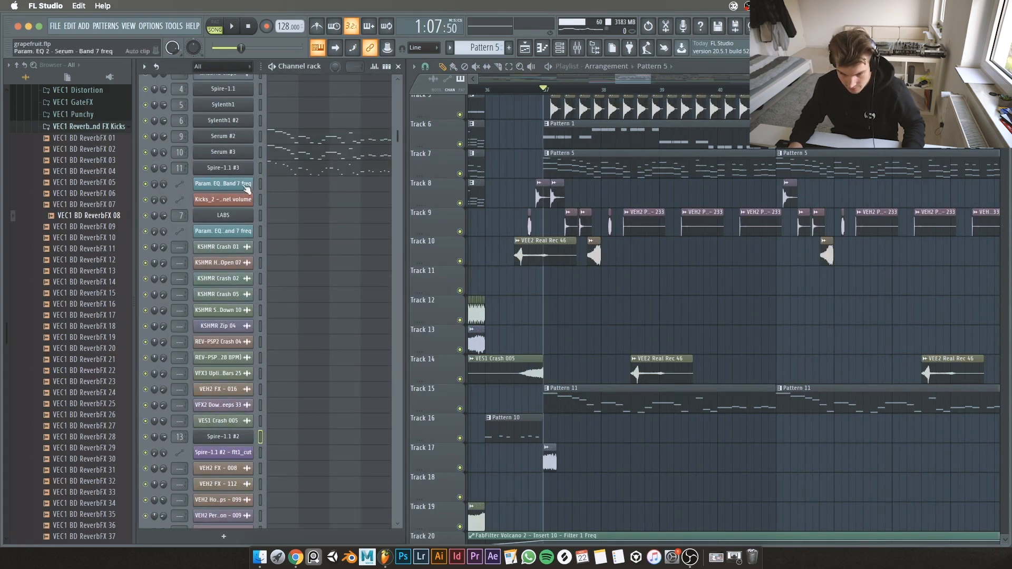
{"action": "scroll", "coordinate": [300, 196], "scroll_direction": "down", "scroll_amount": 3}
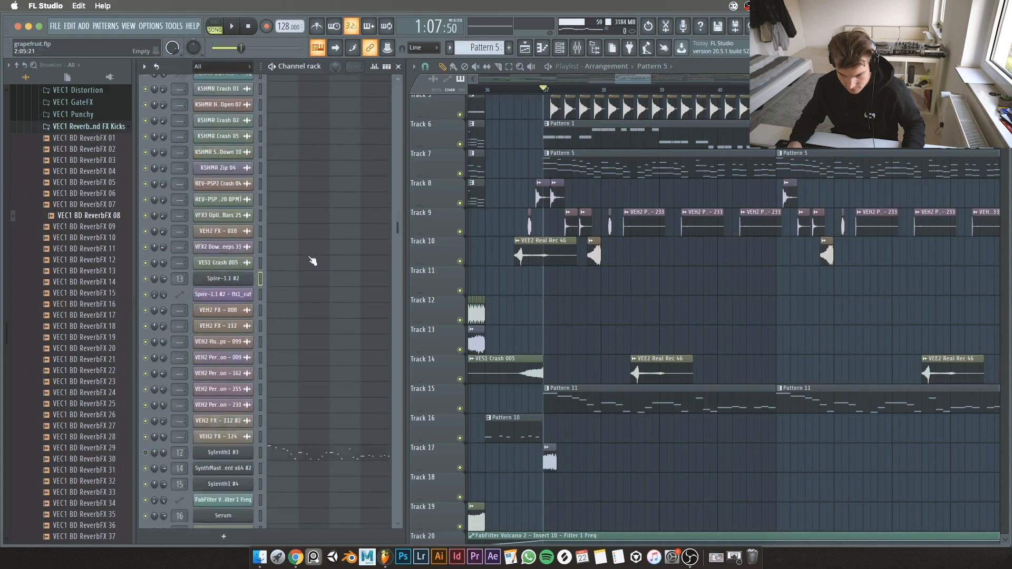
{"action": "scroll", "coordinate": [312, 261], "scroll_direction": "up", "scroll_amount": 3}
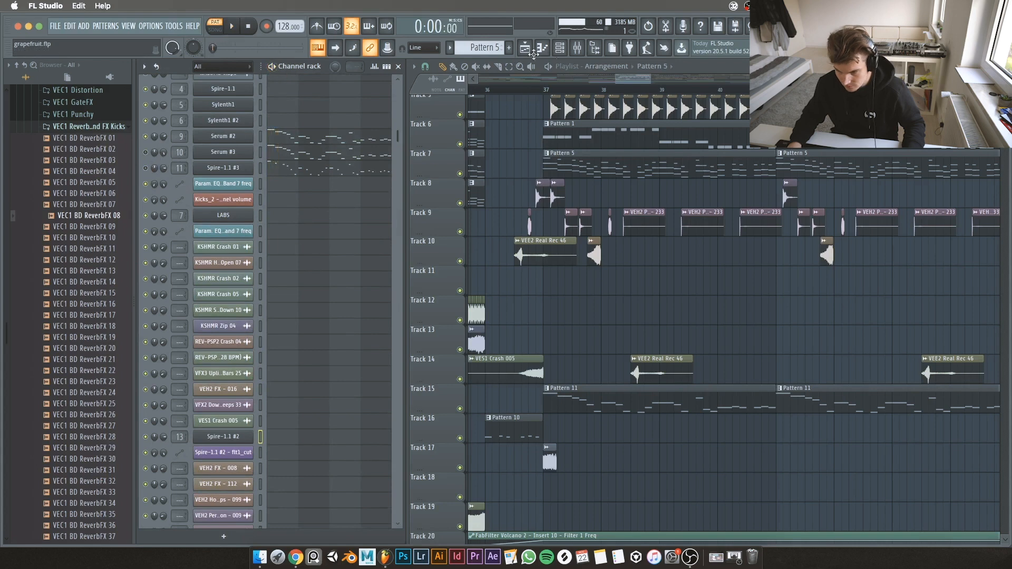
{"action": "left_click", "coordinate": [577, 47]}
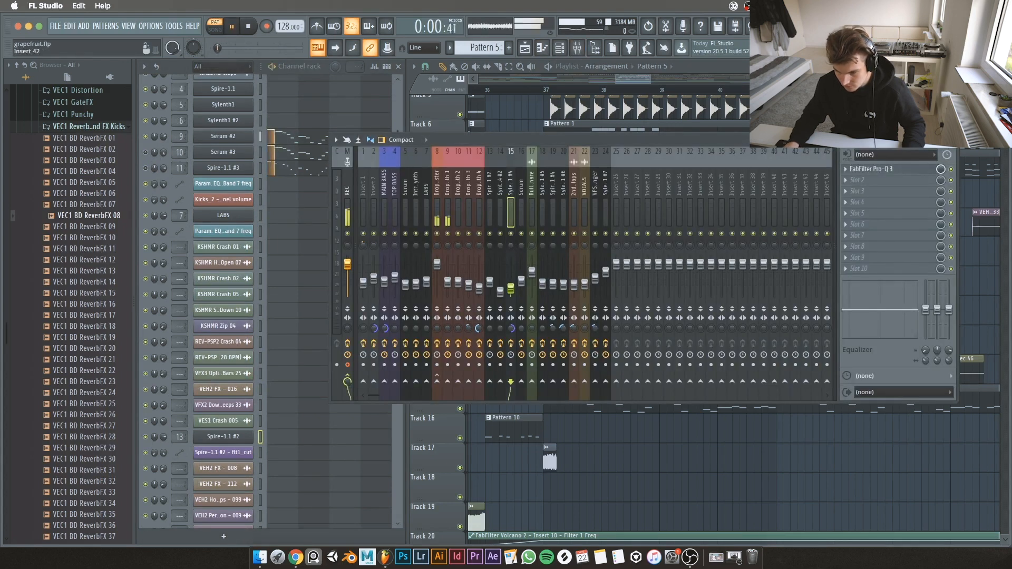
{"action": "left_click", "coordinate": [951, 140]}
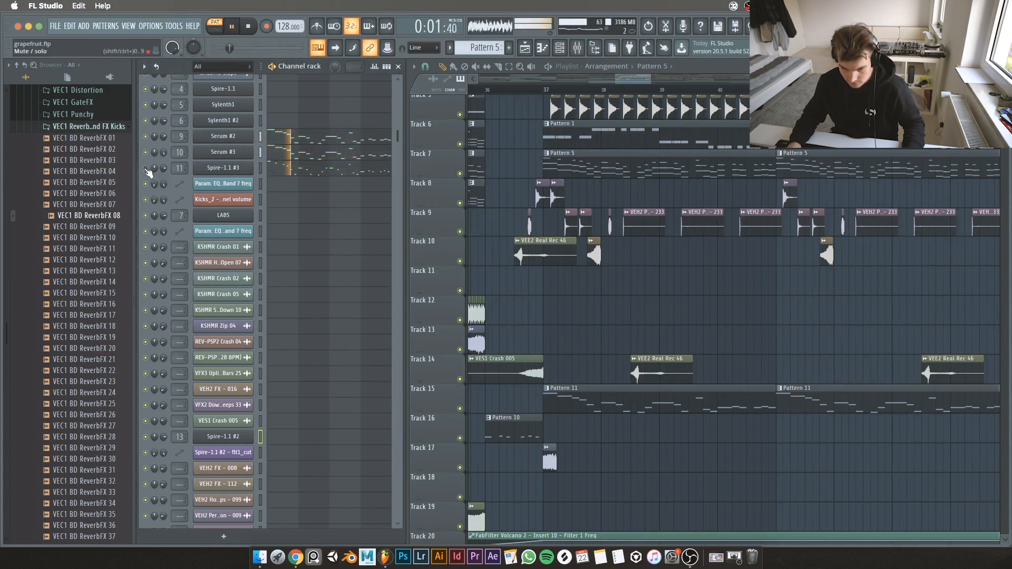
Step: Play Pattern 5 while bringing the Serum #3, Spire-1.1 #3 and Sylenth1 #3 layers in and out alongside Serum #2
{"action": "key", "text": "space"}
{"action": "key", "text": "space"}
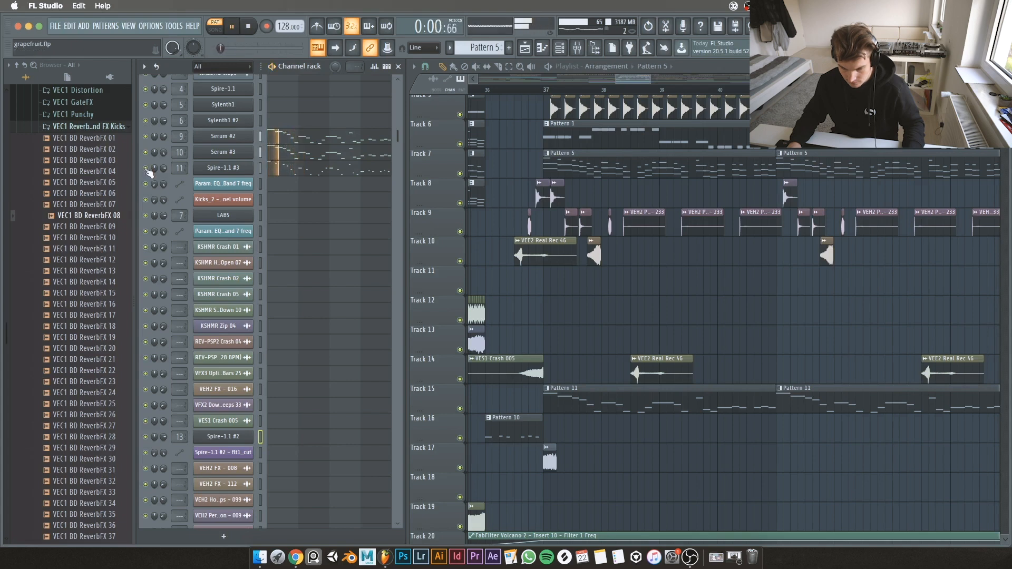
{"action": "scroll", "coordinate": [230, 387], "scroll_direction": "down", "scroll_amount": 5}
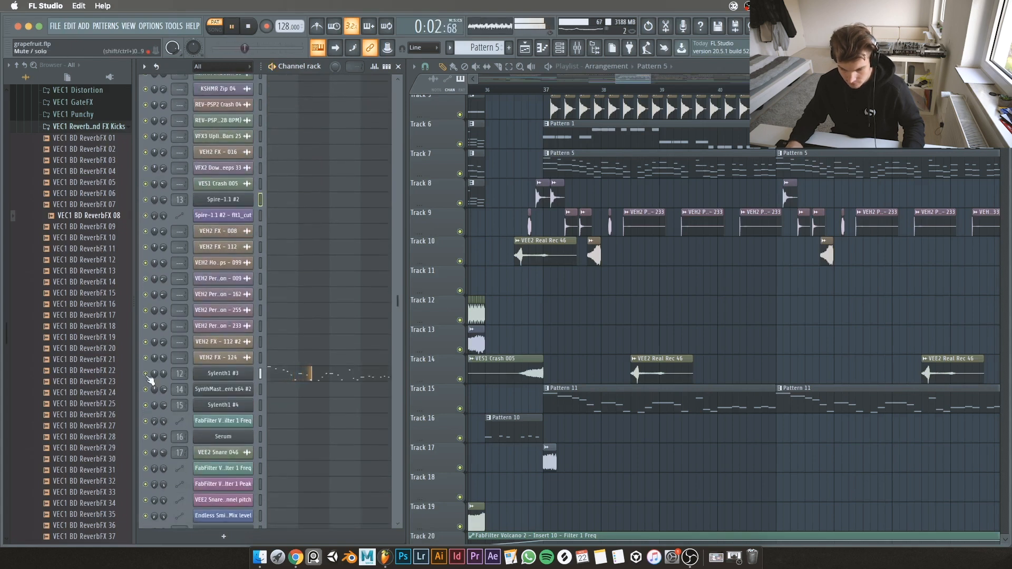
{"action": "scroll", "coordinate": [305, 244], "scroll_direction": "up", "scroll_amount": 6}
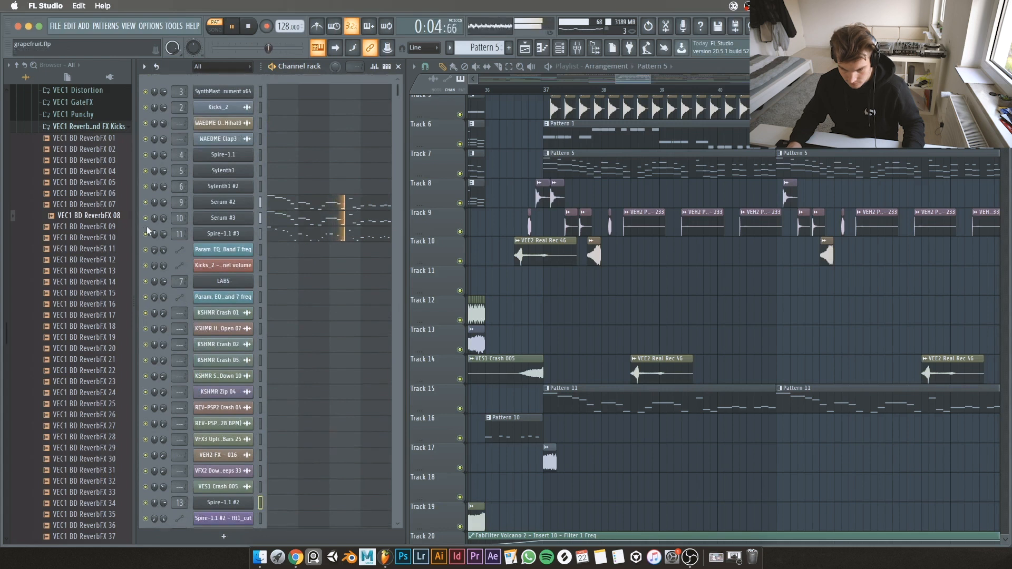
{"action": "key", "text": "space"}
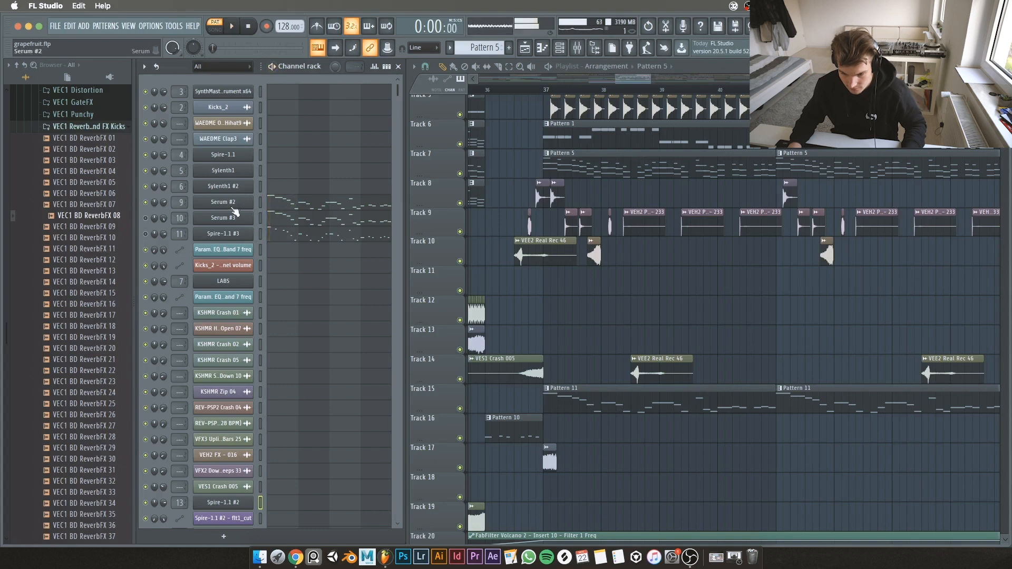
Step: View the Serum #2 instrument with its LEAD - Trompette preset and preset folders, and close it
{"action": "left_click", "coordinate": [231, 205]}
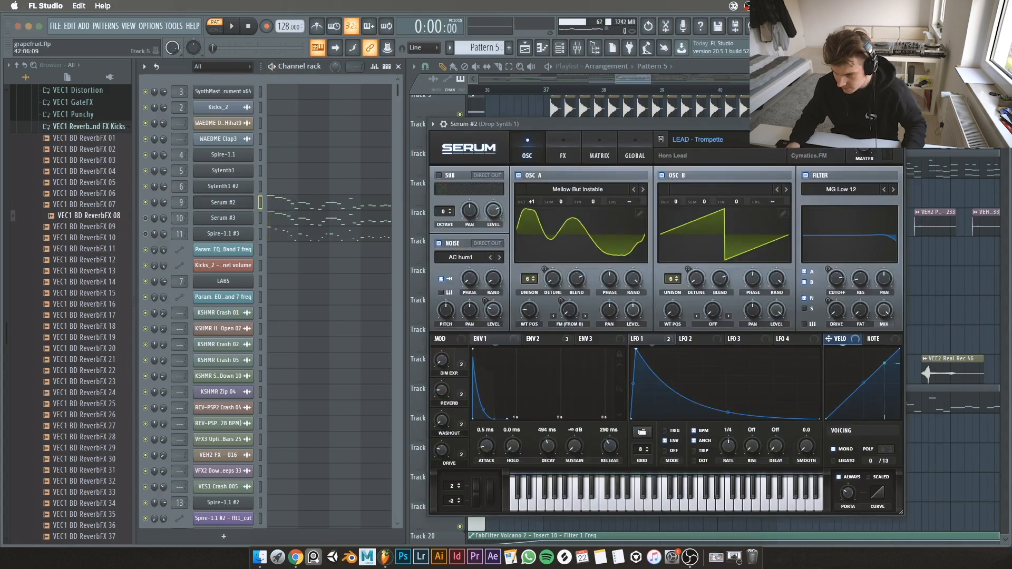
{"action": "left_click", "coordinate": [716, 141]}
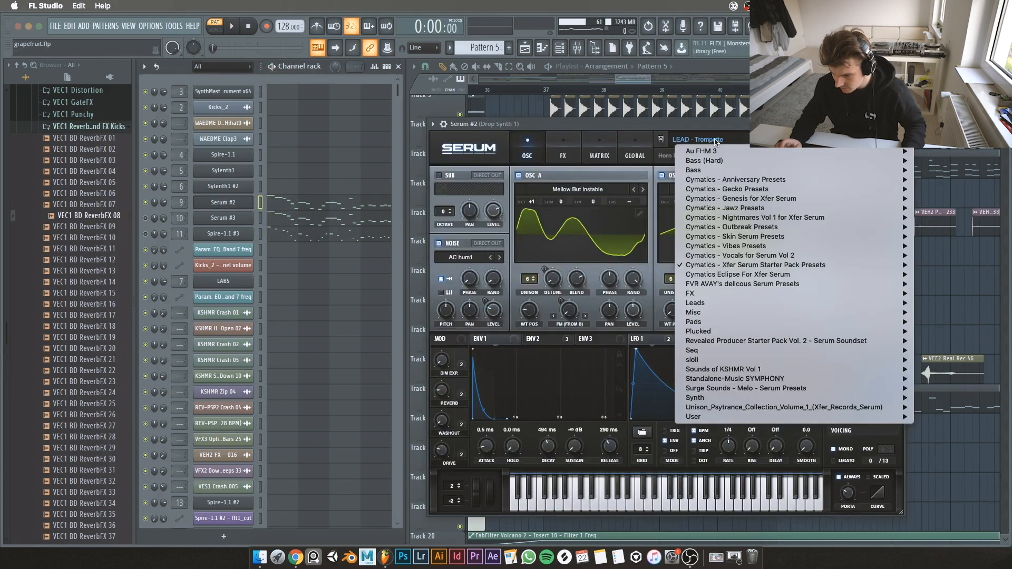
{"action": "left_click", "coordinate": [716, 142]}
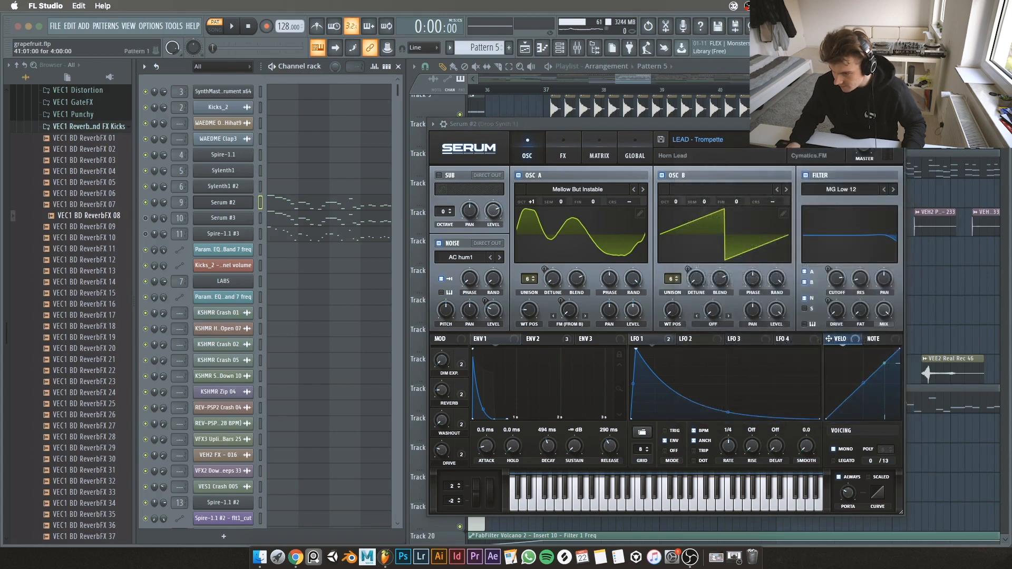
{"action": "left_click", "coordinate": [900, 124]}
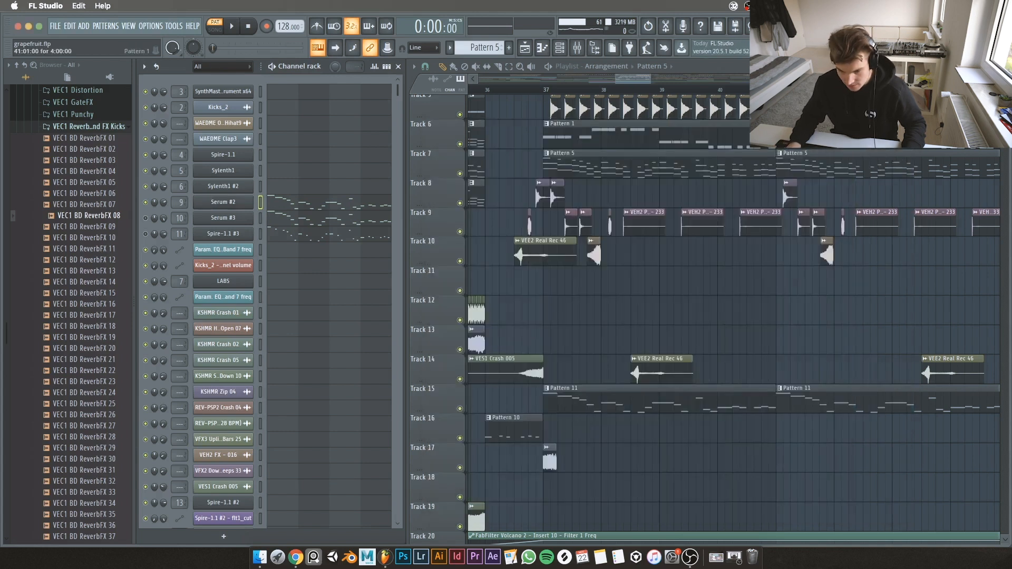
Step: View the ValhallaRoom reverb on the Drop Synth 1 mixer track and play Pattern 5 to hear it
{"action": "double_click", "coordinate": [179, 202]}
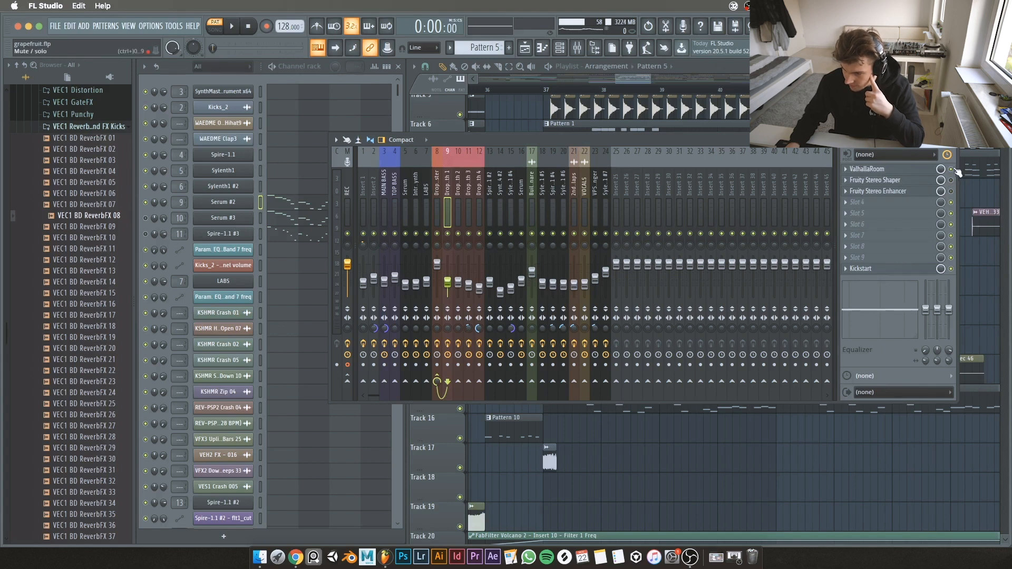
{"action": "left_click", "coordinate": [868, 169]}
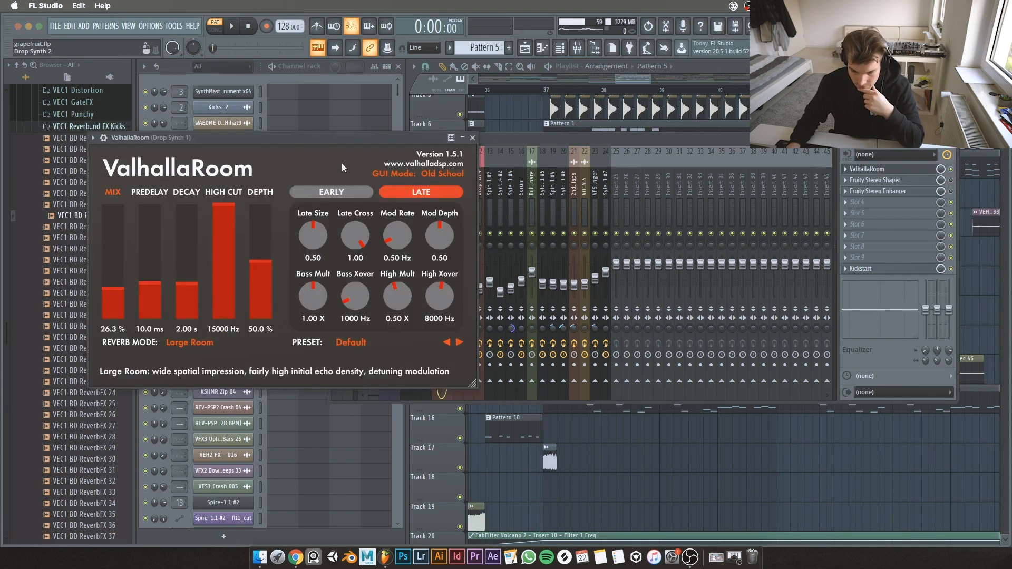
{"action": "key", "text": "space"}
{"action": "left_click", "coordinate": [472, 138]}
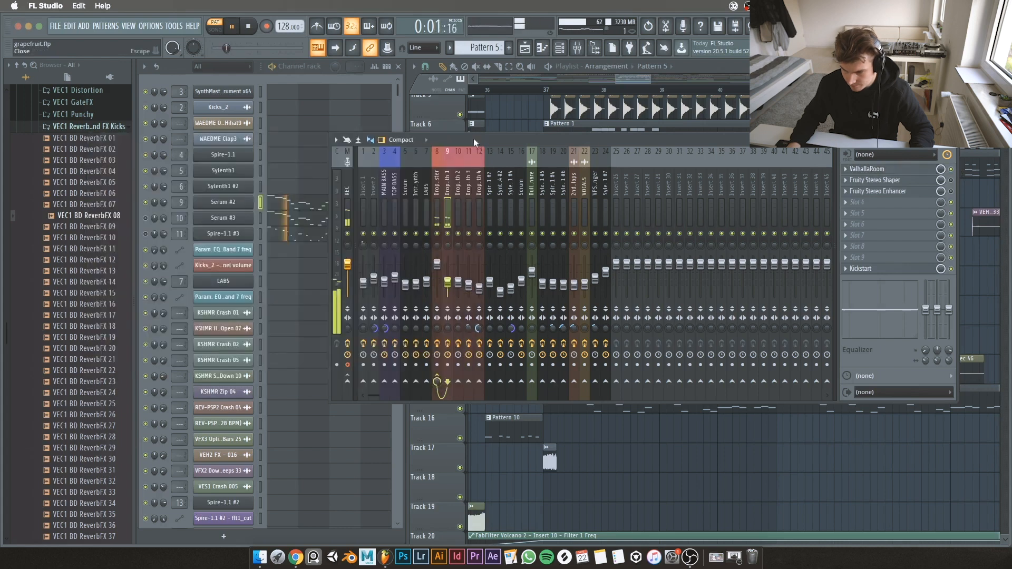
{"action": "key", "text": "space"}
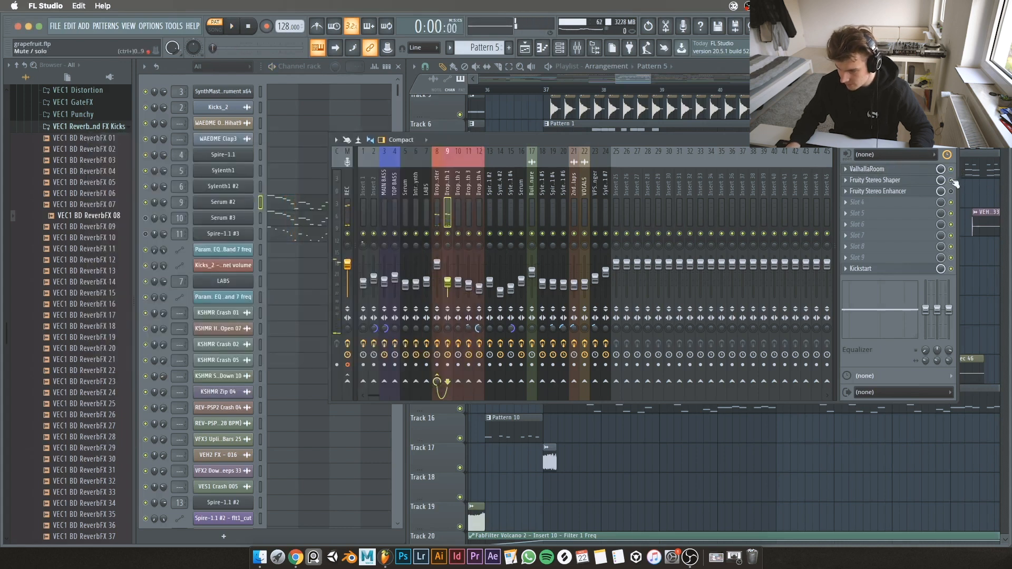
Step: View the Fruity Stereo Shaper on Drop Synth 1, play Pattern 5 to hear the widening, and close the mixer
{"action": "left_click", "coordinate": [876, 181]}
{"action": "key", "text": "space"}
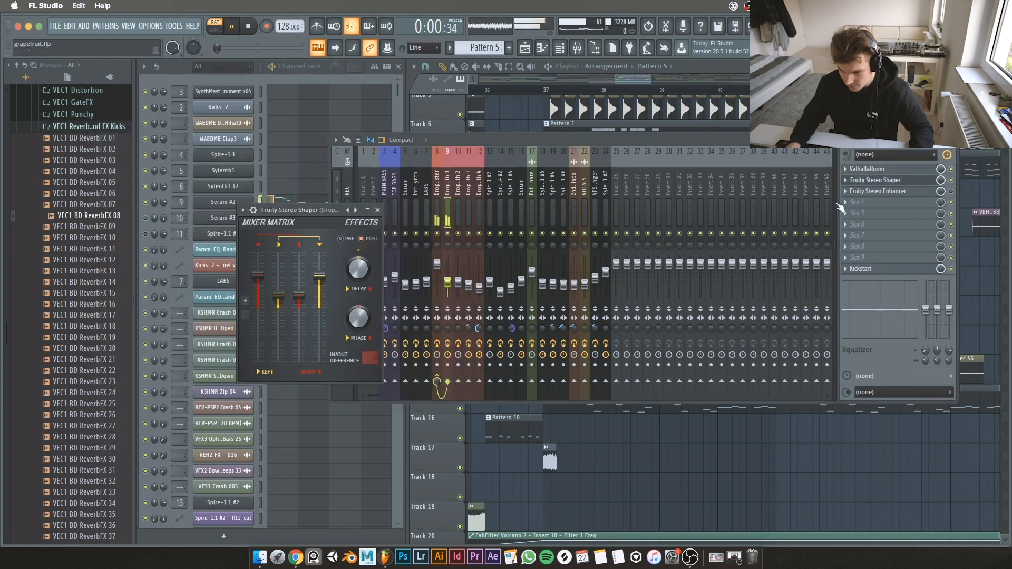
{"action": "left_click", "coordinate": [379, 210]}
{"action": "key", "text": "space"}
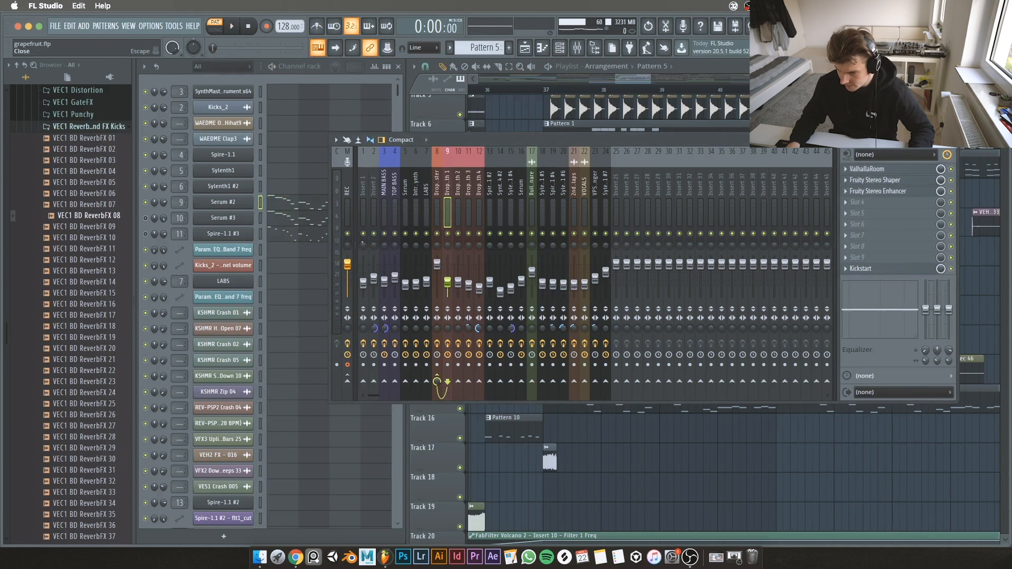
{"action": "left_click", "coordinate": [950, 139]}
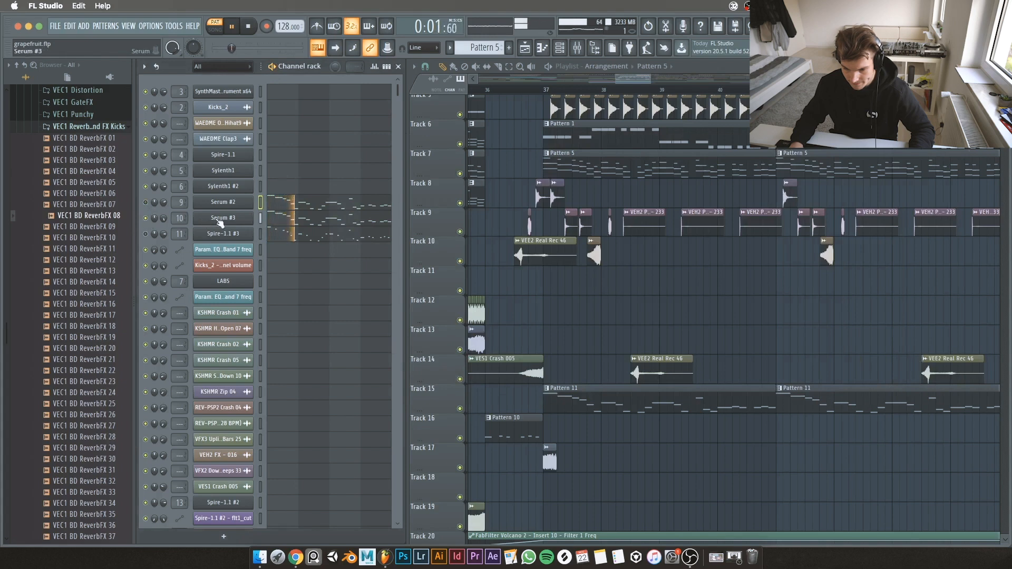
Step: Audition the Serum #3 layer on its own, soloing its Drop Synth 2 mixer track briefly before restoring the other tracks
{"action": "key", "text": "space"}
{"action": "key", "text": "space"}
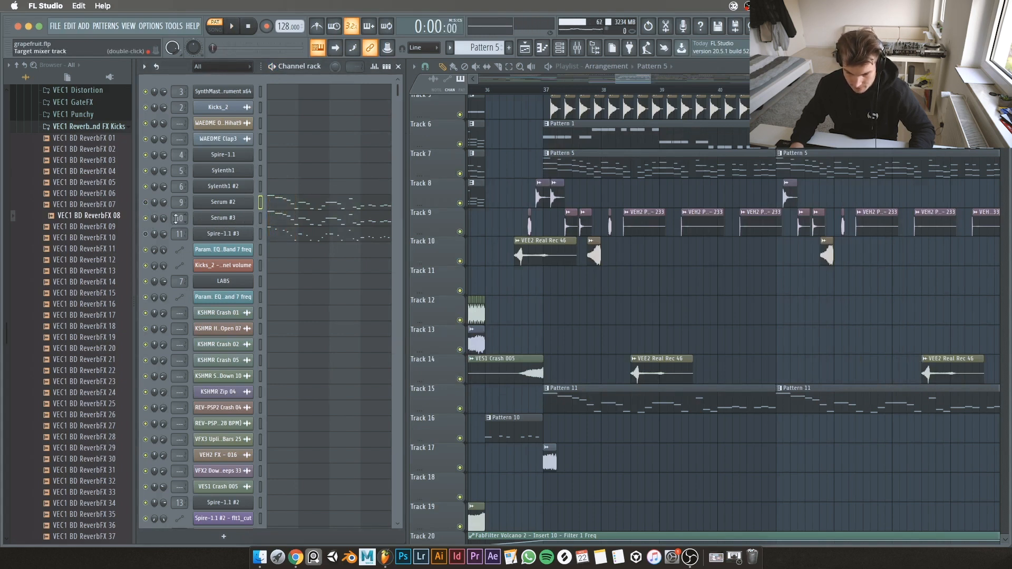
{"action": "key", "text": "F9"}
{"action": "key", "text": "space"}
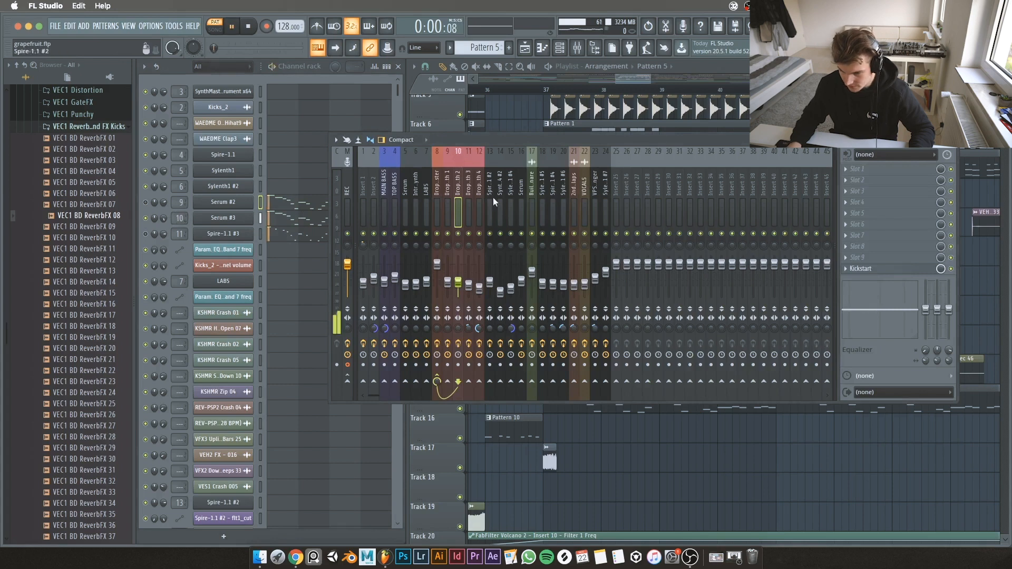
{"action": "right_click", "coordinate": [459, 234]}
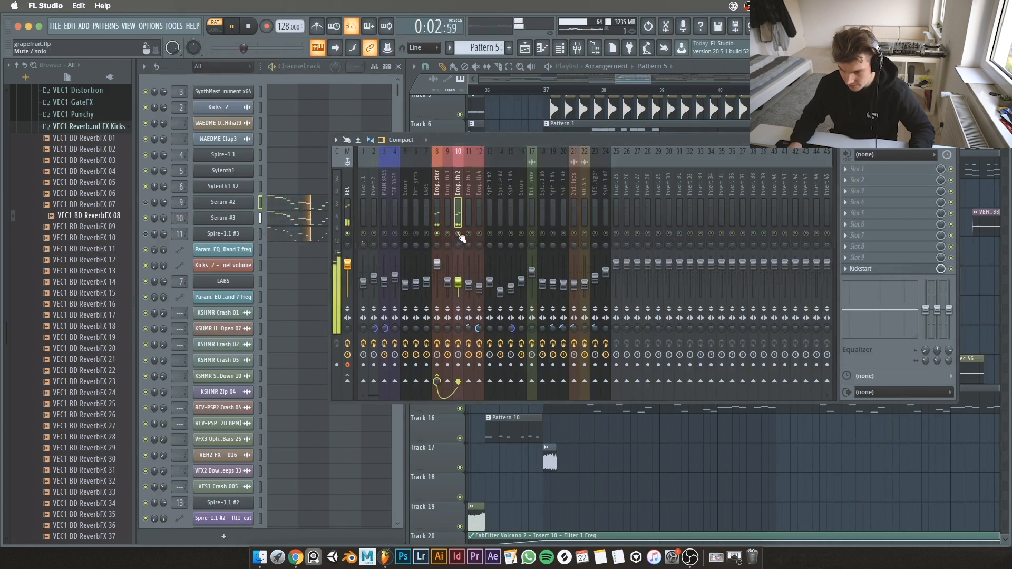
{"action": "right_click", "coordinate": [458, 234]}
{"action": "key", "text": "F9"}
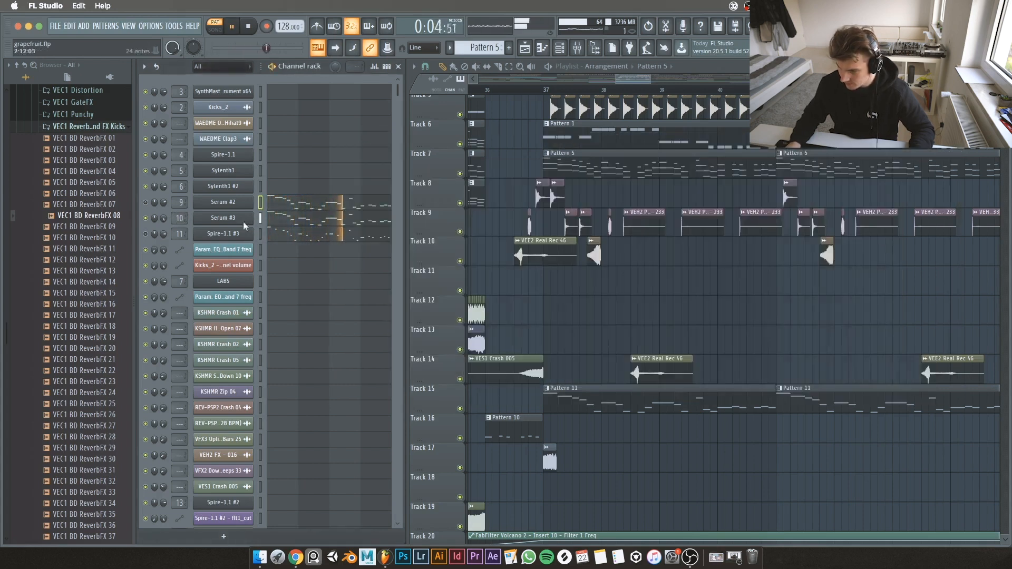
{"action": "key", "text": "space"}
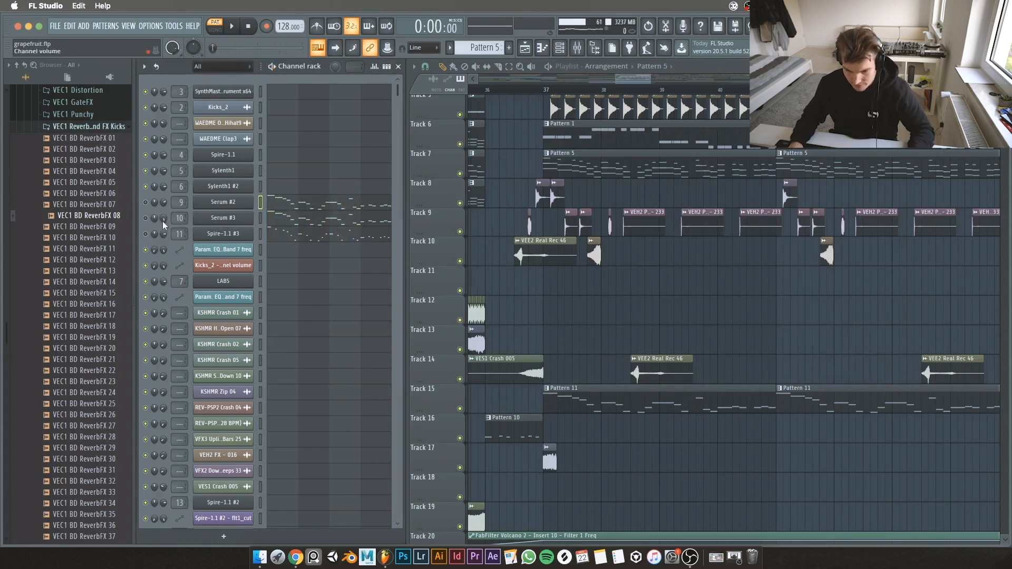
Step: View the Serum #3 instrument with its PLUCK - Smile preset, and close it
{"action": "left_click", "coordinate": [209, 221]}
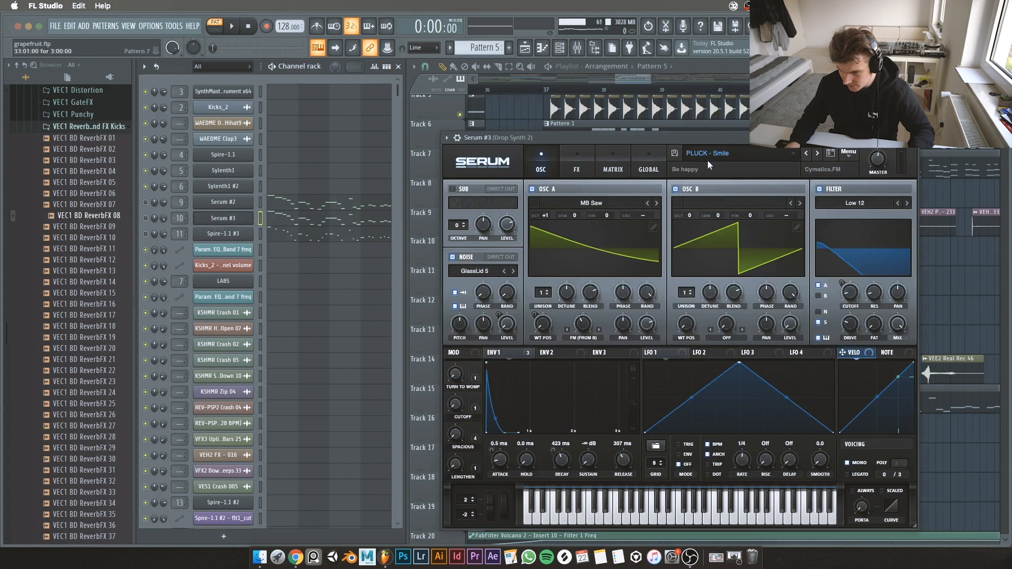
{"action": "left_click", "coordinate": [733, 156]}
{"action": "left_click", "coordinate": [733, 157]}
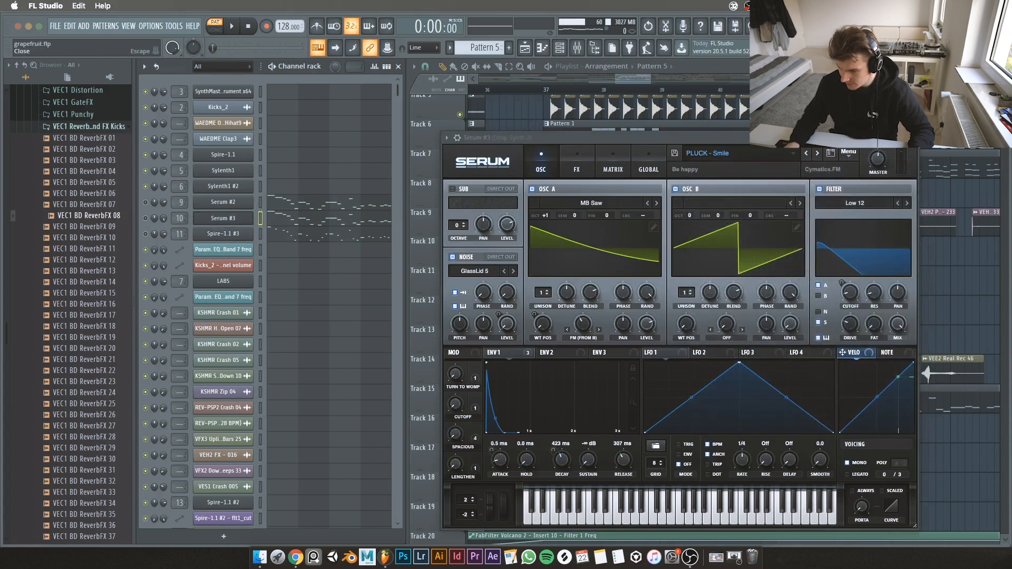
{"action": "left_click", "coordinate": [911, 138]}
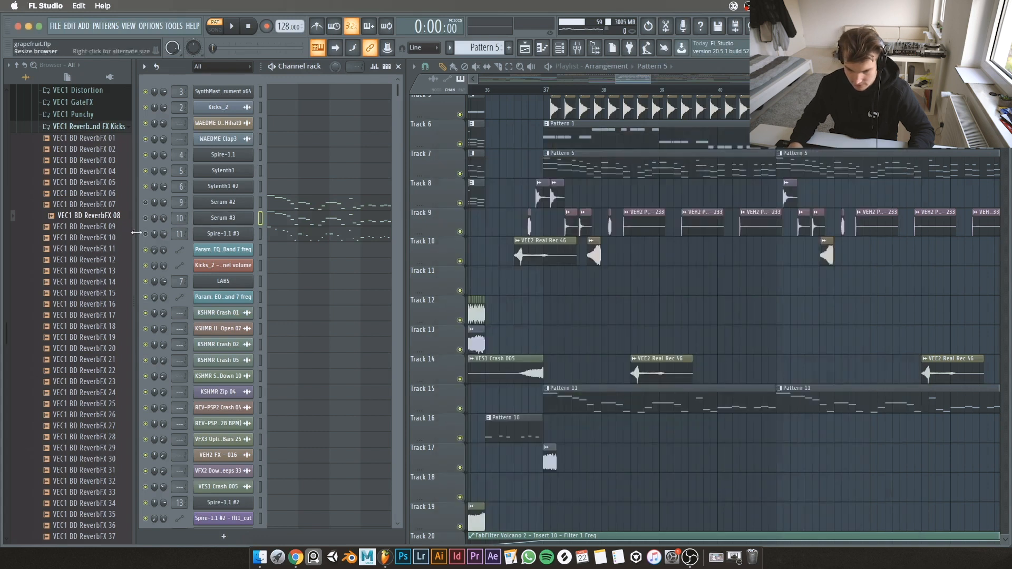
Step: Audition the Spire-1.1 #3 layer of Pattern 5 on its own, viewing its instrument during playback and closing it
{"action": "key", "text": "space"}
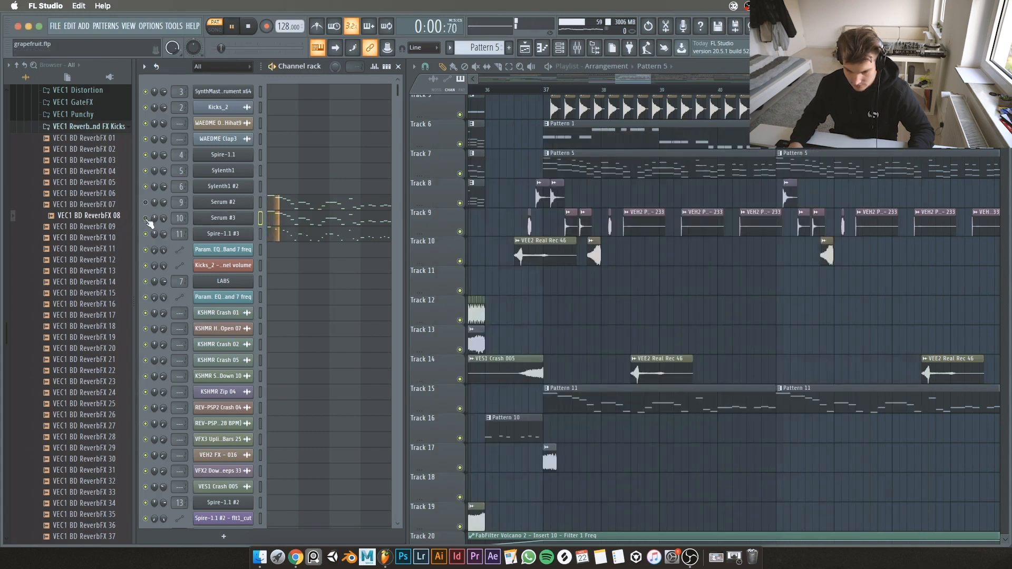
{"action": "key", "text": "space"}
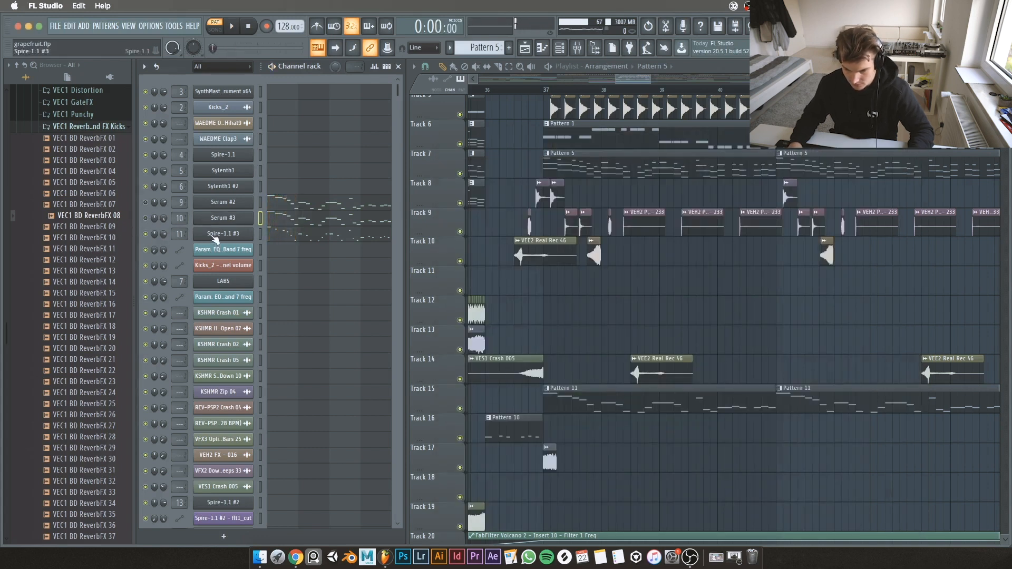
{"action": "key", "text": "space"}
{"action": "left_click", "coordinate": [226, 233]}
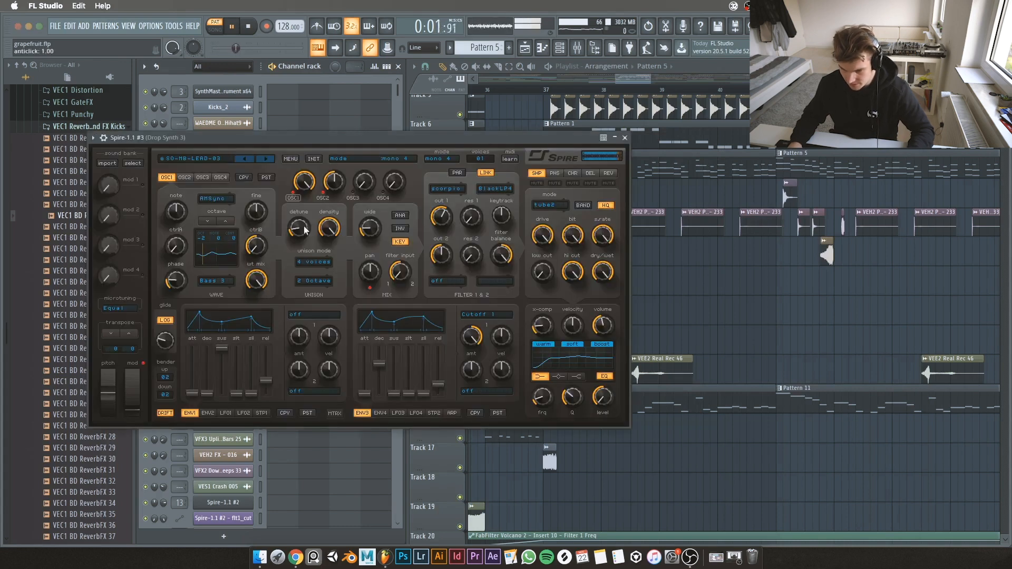
{"action": "left_click", "coordinate": [625, 137]}
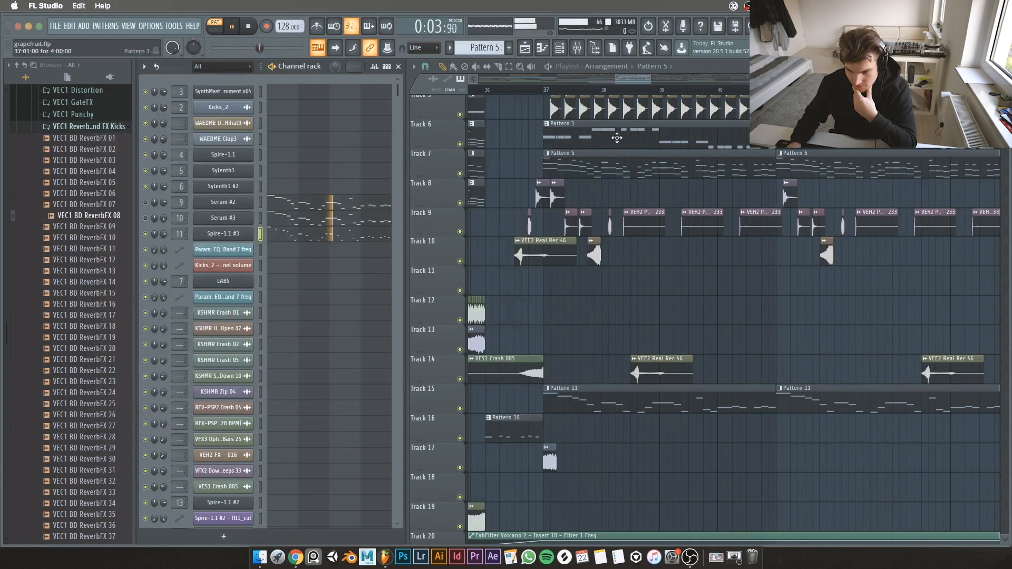
{"action": "key", "text": "space"}
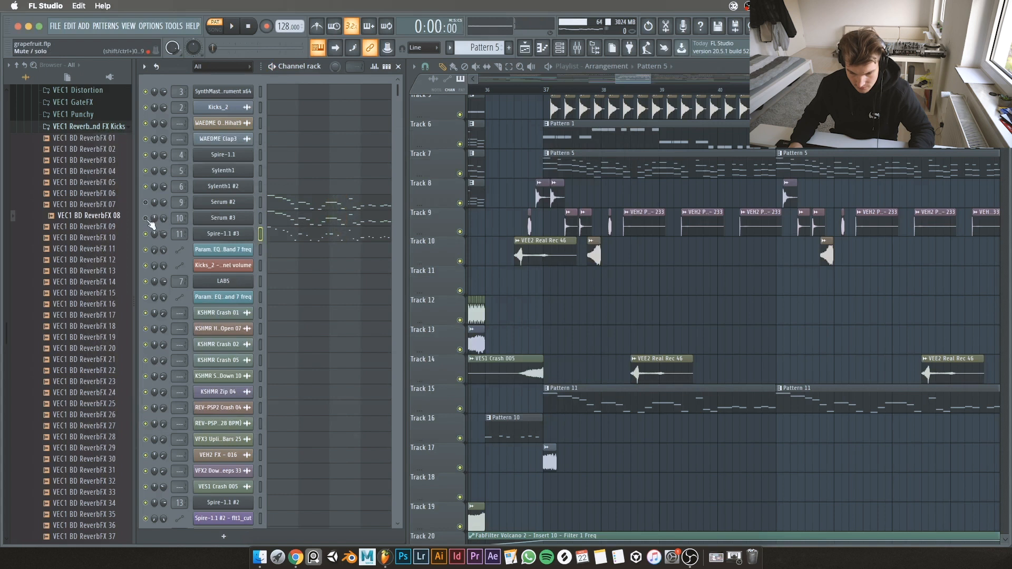
Step: Play Pattern 5 while switching the Serum #2 and Serum #3 layers back in to hear them combined
{"action": "key", "text": "space"}
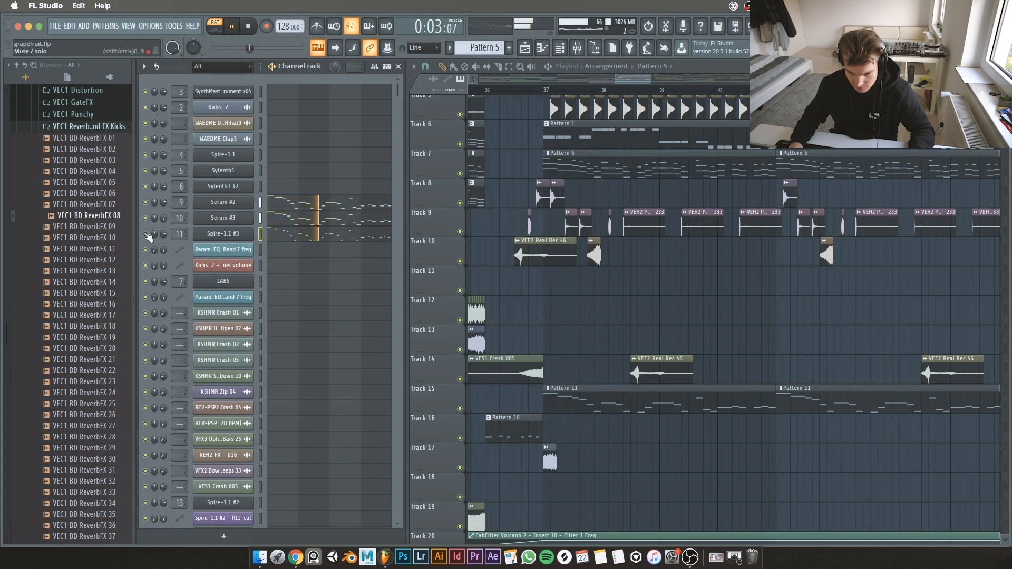
{"action": "key", "text": "space"}
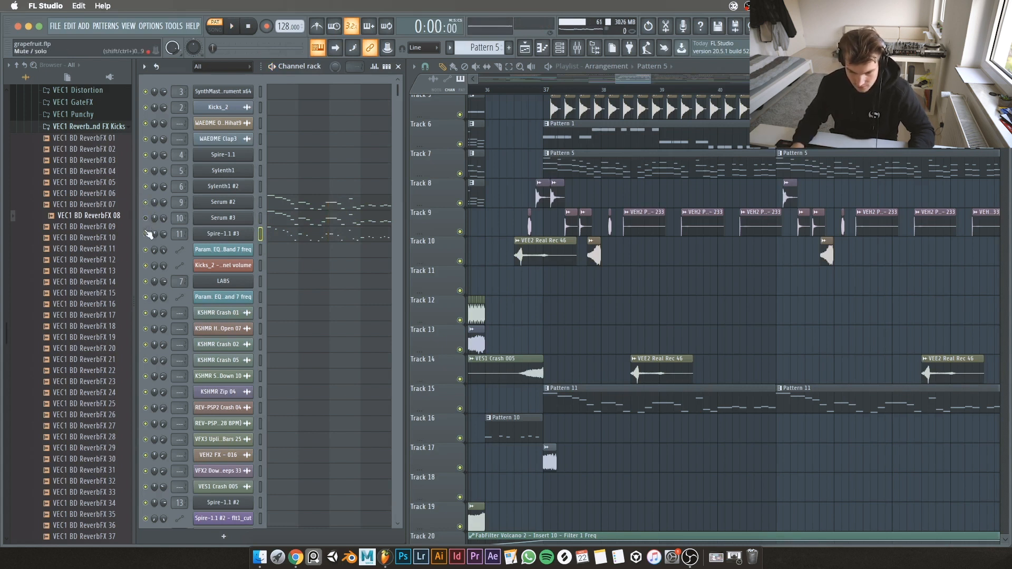
Step: Audition the Sylenth1 #3 layer on its own and view its instrument with the Lead: Mortality 1 preset, closing it when finished
{"action": "scroll", "coordinate": [151, 209], "scroll_direction": "down", "scroll_amount": 15}
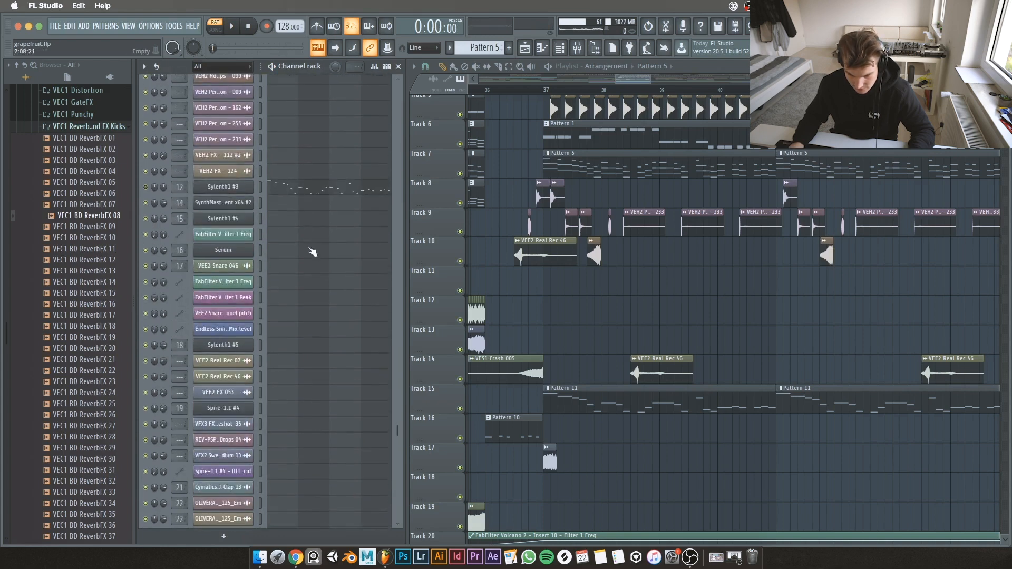
{"action": "right_click", "coordinate": [144, 188]}
{"action": "left_click", "coordinate": [144, 189]}
{"action": "key", "text": "space"}
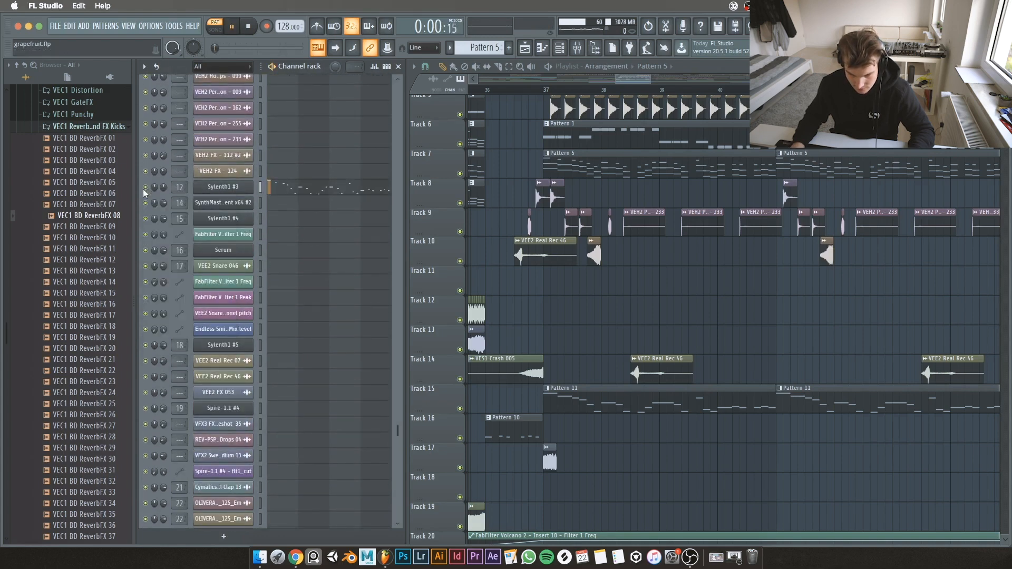
{"action": "scroll", "coordinate": [316, 211], "scroll_direction": "up", "scroll_amount": 4}
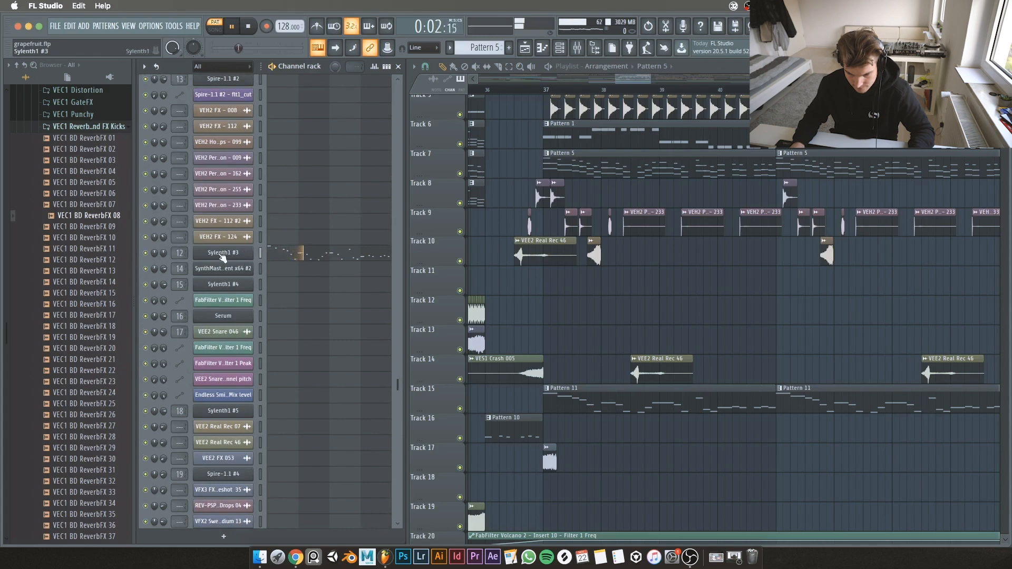
{"action": "left_click", "coordinate": [221, 255]}
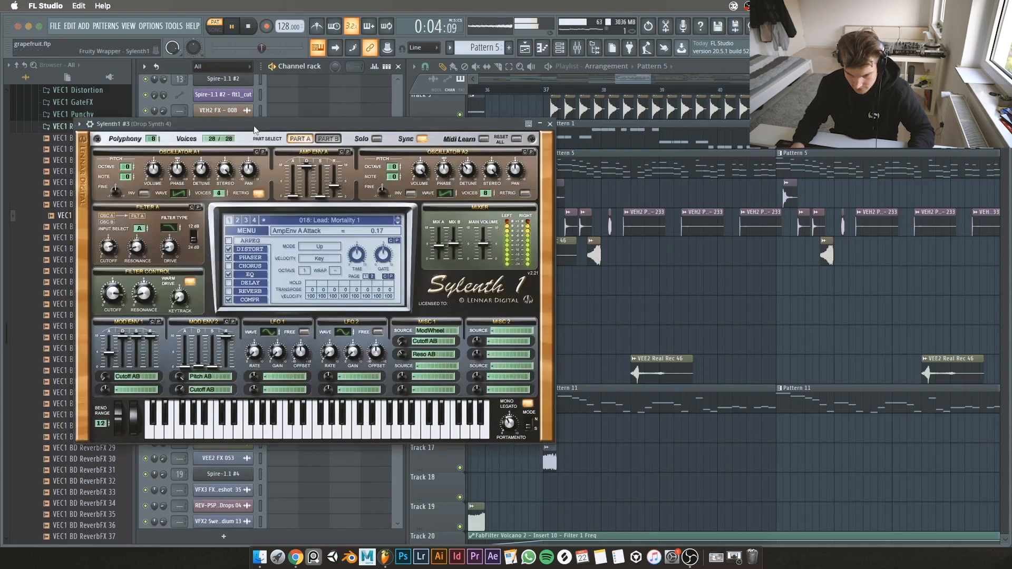
{"action": "left_click_drag", "start_coordinate": [264, 130], "coordinate": [489, 131]}
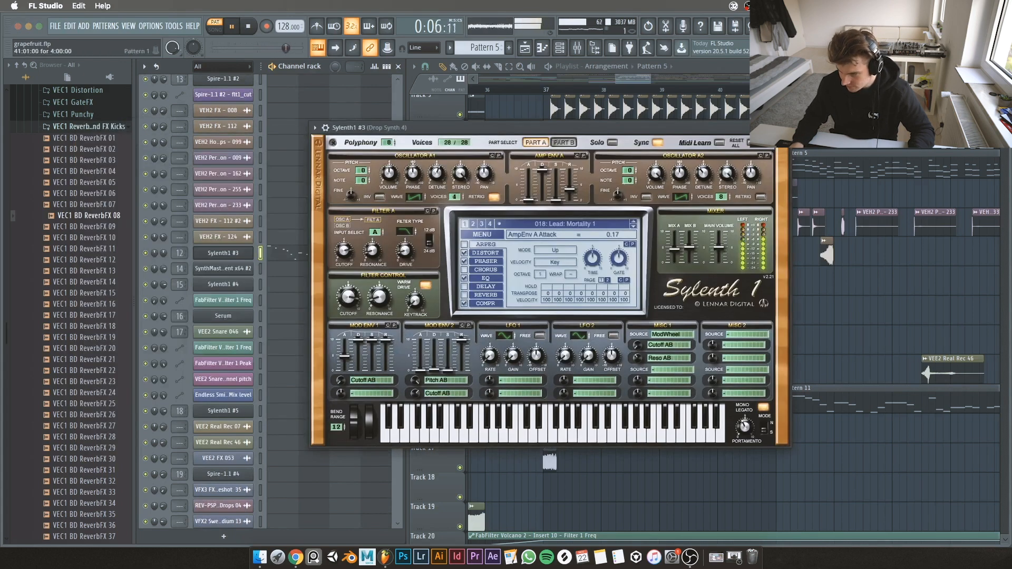
{"action": "left_click", "coordinate": [783, 128]}
{"action": "key", "text": "space"}
Step: Toggle the solo on Sylenth1 #3 to restore all the other channels
{"action": "right_click", "coordinate": [146, 253]}
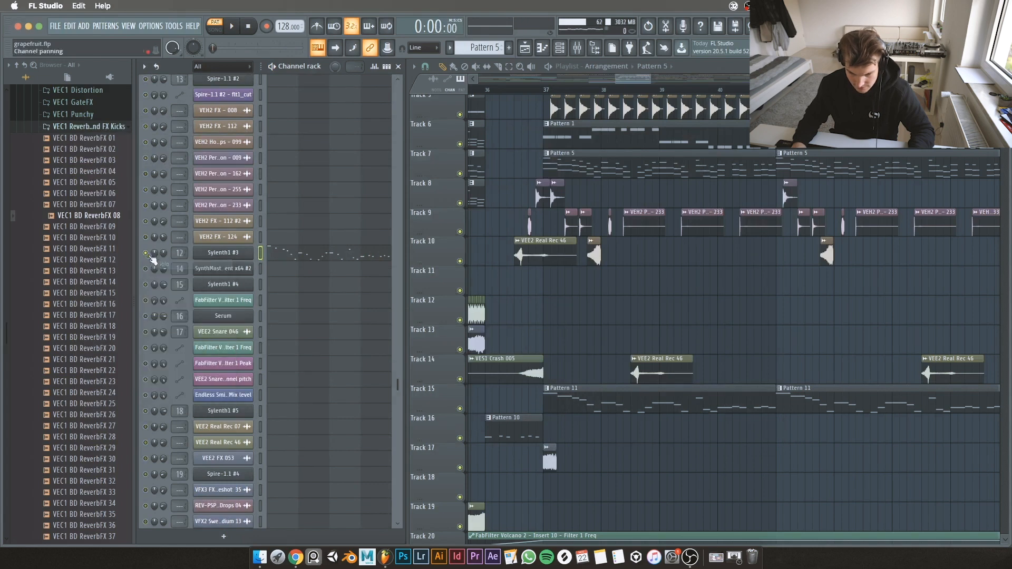
{"action": "right_click", "coordinate": [146, 254]}
{"action": "left_click", "coordinate": [282, 256]}
{"action": "scroll", "coordinate": [339, 256], "scroll_direction": "up", "scroll_amount": 10}
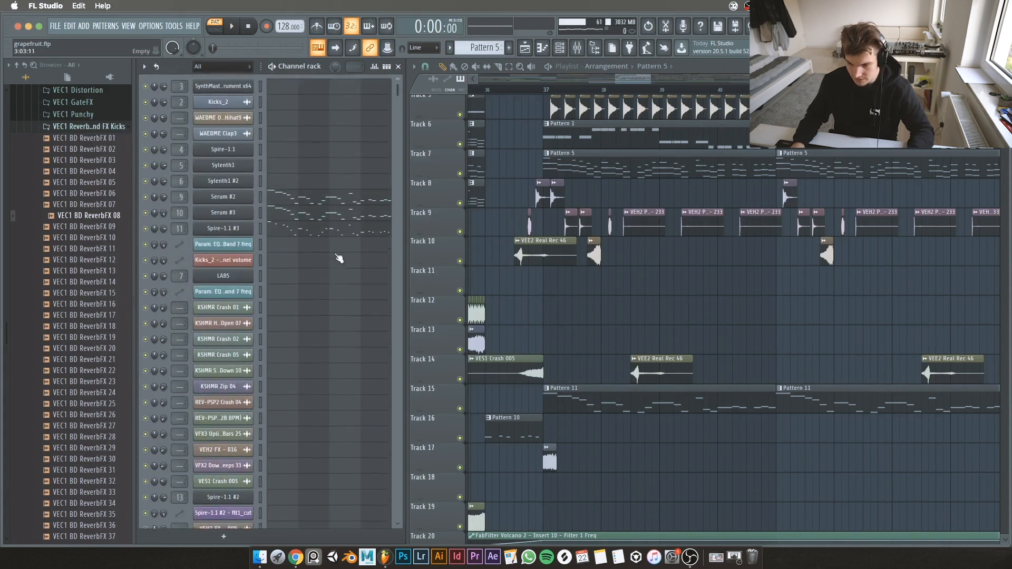
Step: View the FabFilter Pro-Q 3 equalizer on Sylenth1 #3's Drop Synth 4 mixer track, and close the mixer
{"action": "scroll", "coordinate": [310, 153], "scroll_direction": "down", "scroll_amount": 12}
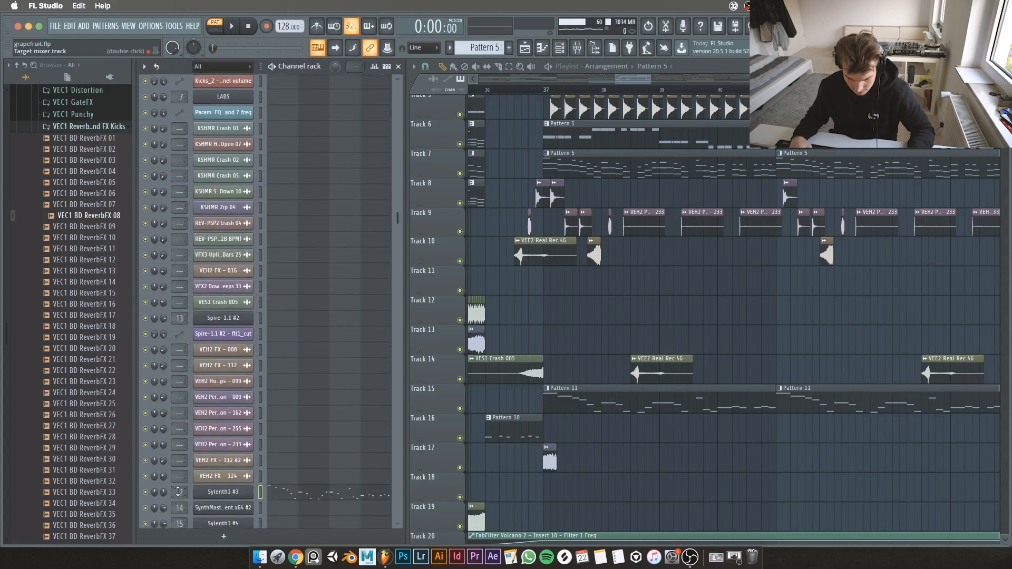
{"action": "double_click", "coordinate": [178, 492]}
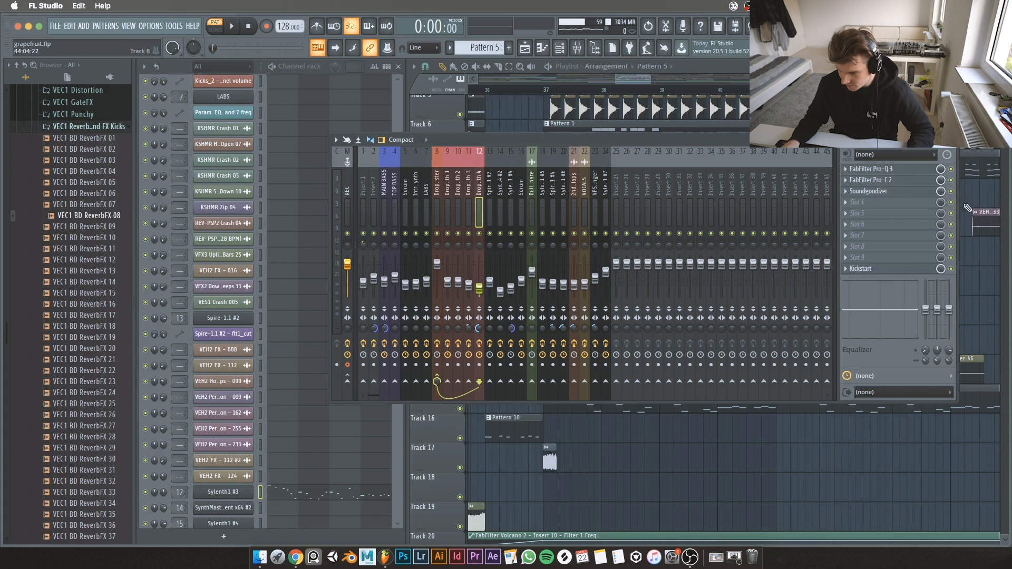
{"action": "left_click", "coordinate": [917, 174]}
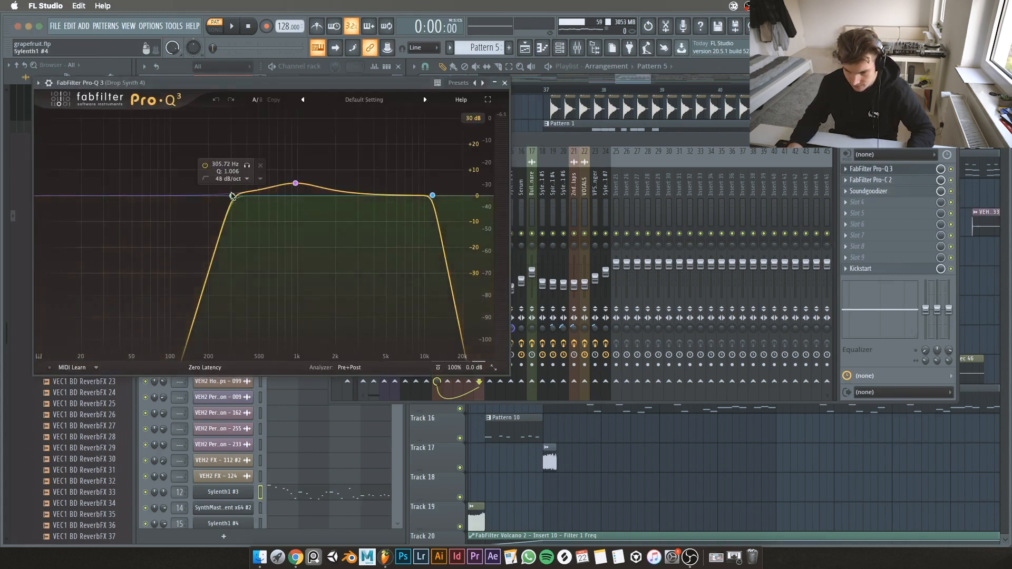
{"action": "left_click", "coordinate": [504, 82]}
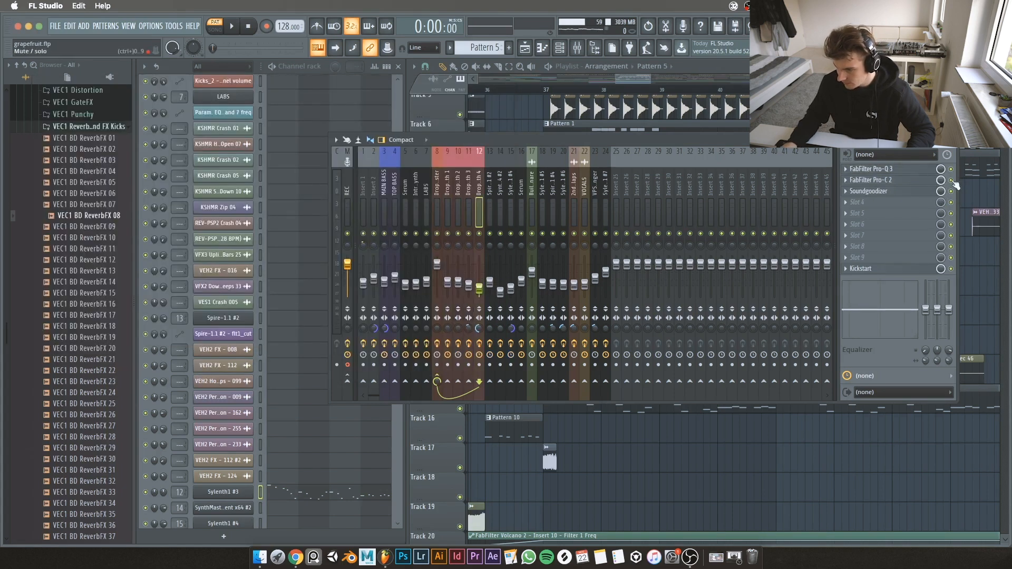
{"action": "left_click", "coordinate": [951, 140]}
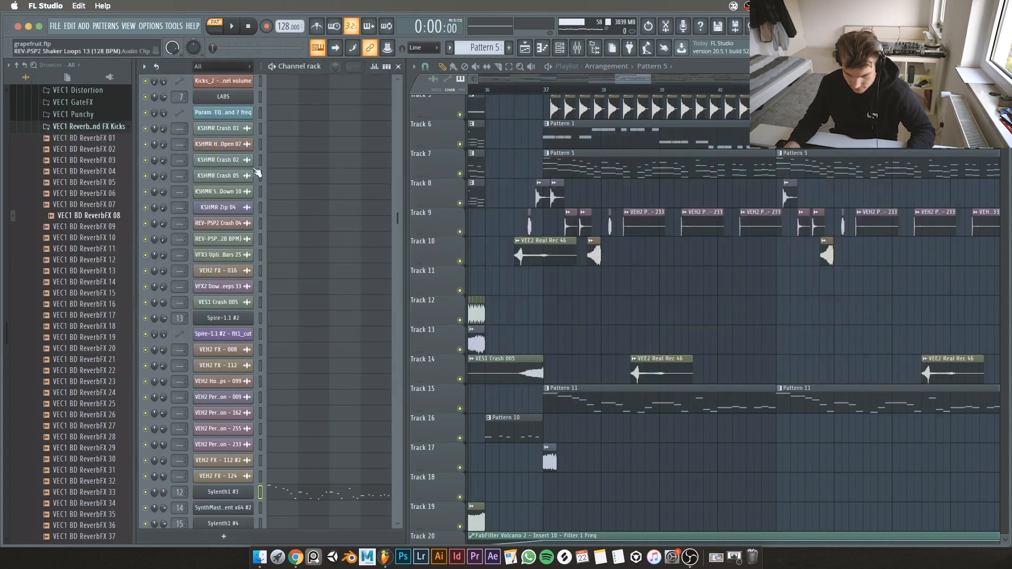
Step: Play Pattern 5 with all its synth layers active to hear the full drop sound
{"action": "scroll", "coordinate": [348, 197], "scroll_direction": "up", "scroll_amount": 6}
{"action": "key", "text": "space"}
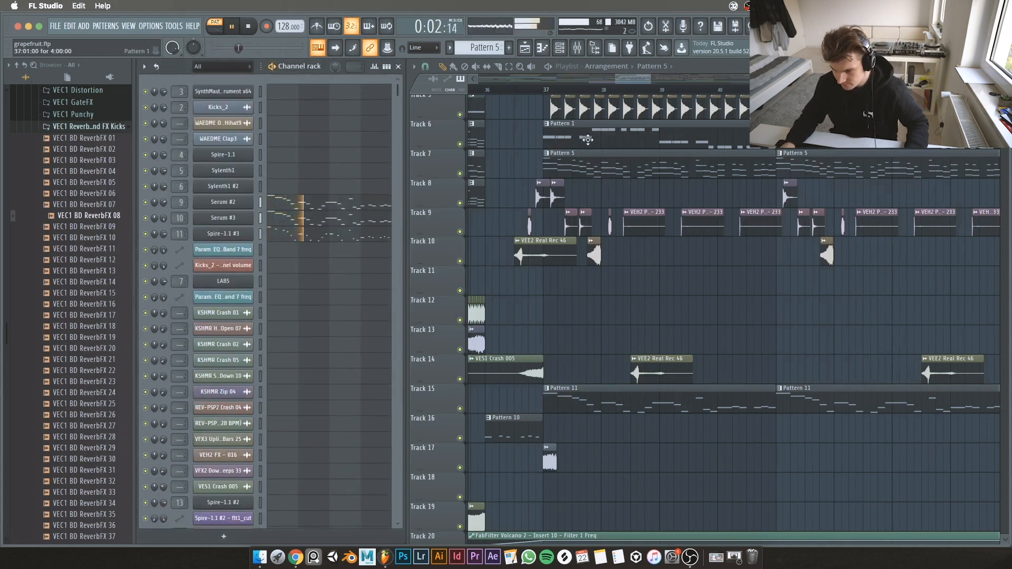
{"action": "key", "text": "space"}
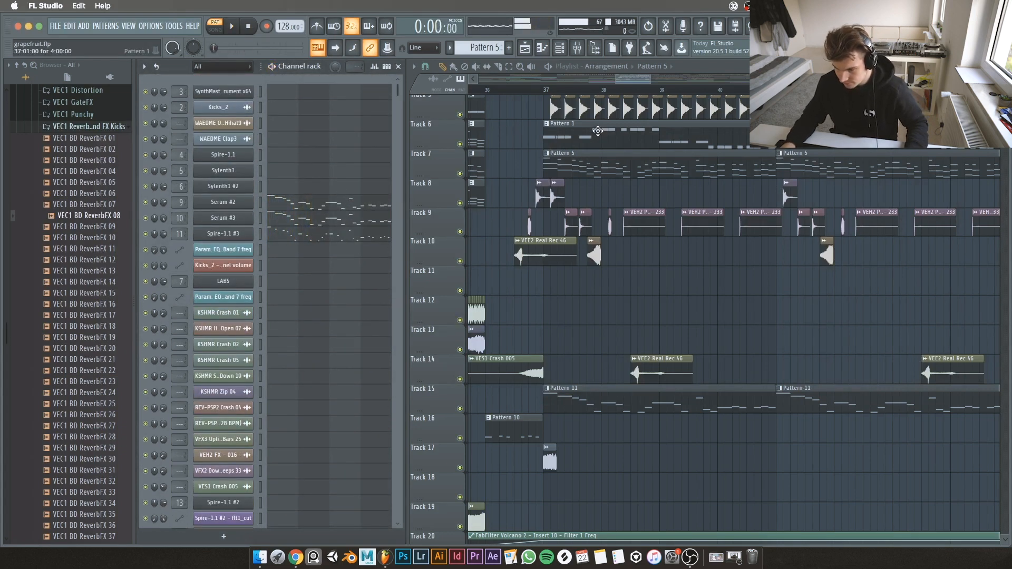
Step: Select Pattern 11 from the playlist, play it, and view its Sylenth1 #5 instrument
{"action": "left_click", "coordinate": [583, 398]}
{"action": "scroll", "coordinate": [336, 270], "scroll_direction": "down", "scroll_amount": 10}
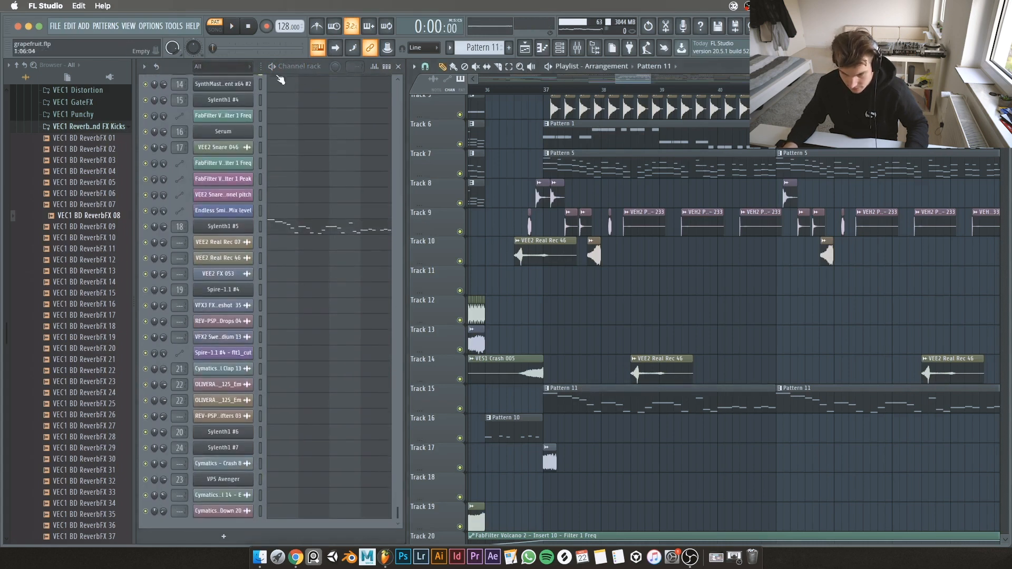
{"action": "key", "text": "space"}
{"action": "key", "text": "space"}
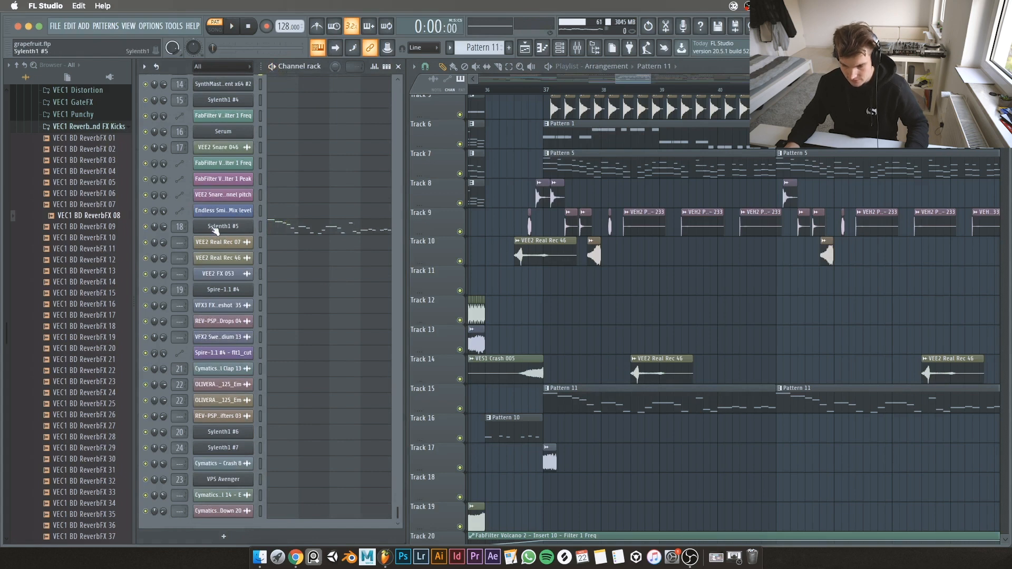
{"action": "left_click", "coordinate": [214, 228]}
{"action": "left_click", "coordinate": [564, 137]}
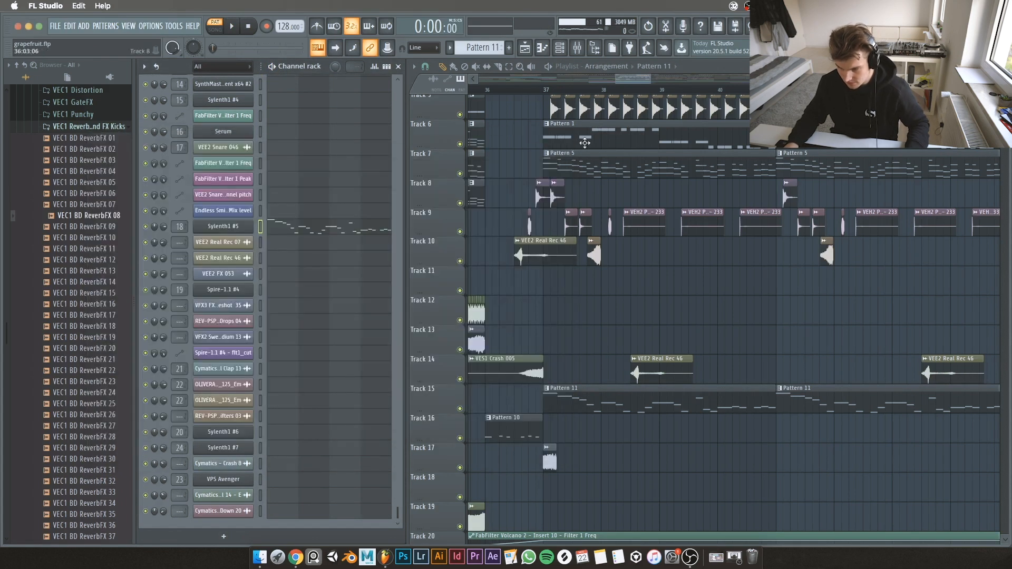
Step: Mute Track 15 and play the drop from bar 37, bringing Track 15 back in during playback to compare
{"action": "left_click", "coordinate": [460, 410]}
{"action": "scroll", "coordinate": [527, 264], "scroll_direction": "up", "scroll_amount": 4}
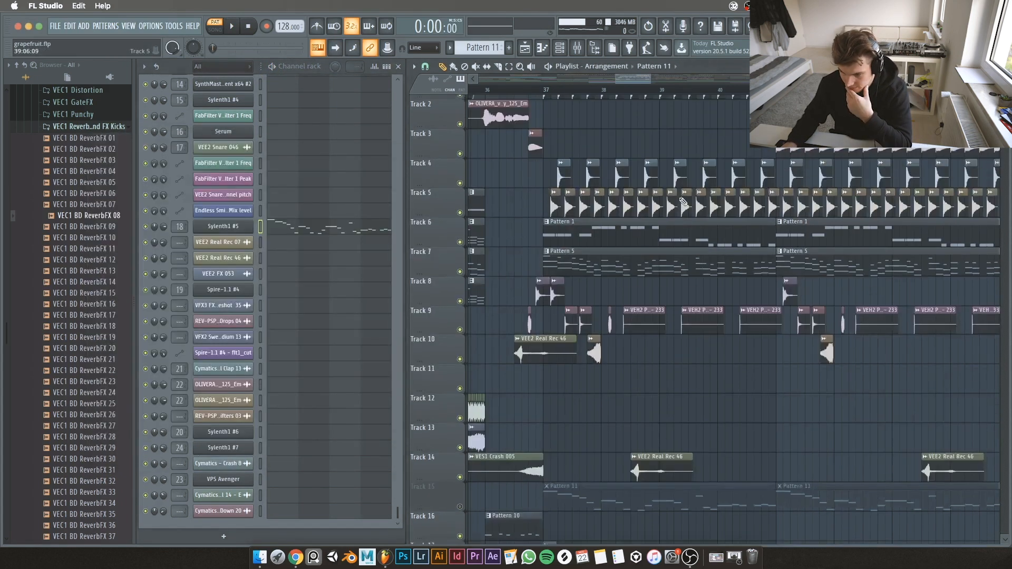
{"action": "left_click", "coordinate": [540, 90]}
{"action": "key", "text": "space"}
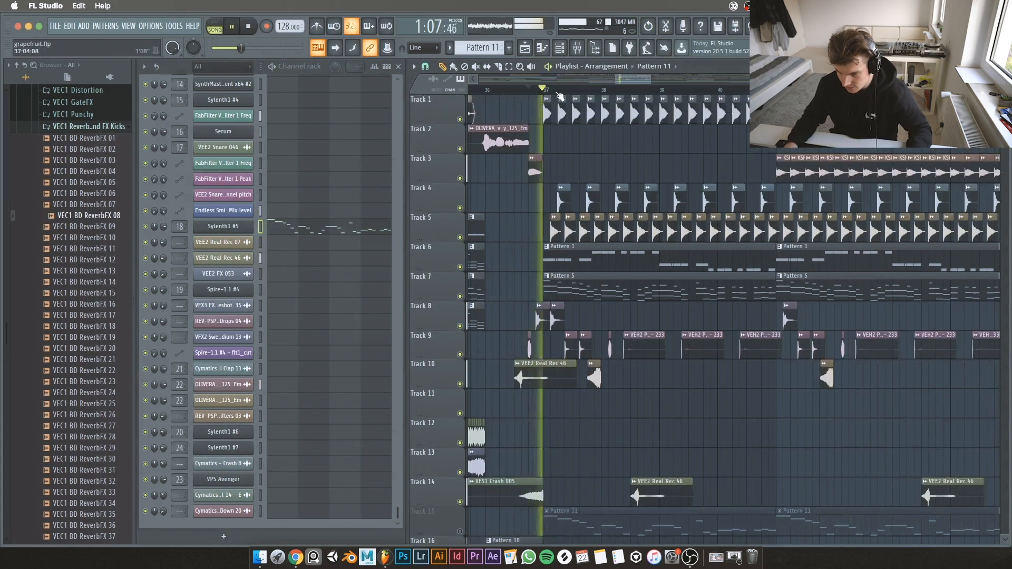
{"action": "scroll", "coordinate": [527, 237], "scroll_direction": "down", "scroll_amount": 4}
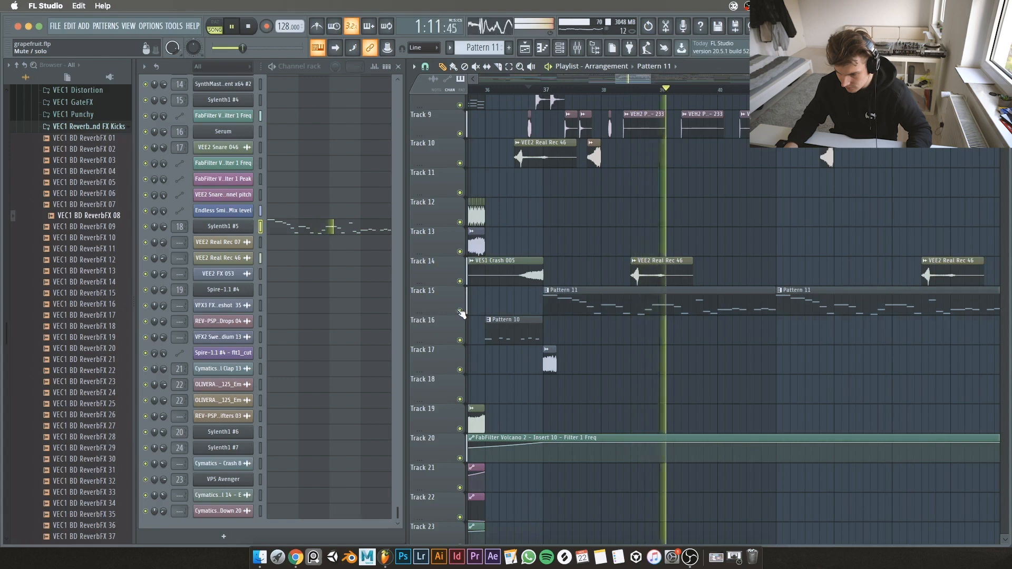
{"action": "key", "text": "space"}
Step: Mute Track 15 again and replay the drop from bar 37 without Pattern 11
{"action": "scroll", "coordinate": [633, 260], "scroll_direction": "up", "scroll_amount": 4}
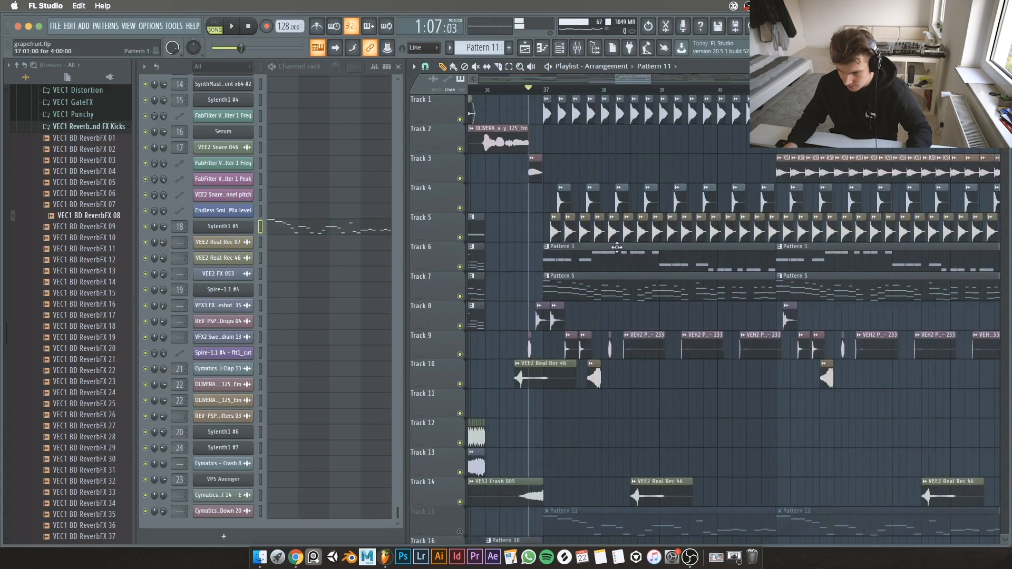
{"action": "scroll", "coordinate": [580, 211], "scroll_direction": "down", "scroll_amount": 5}
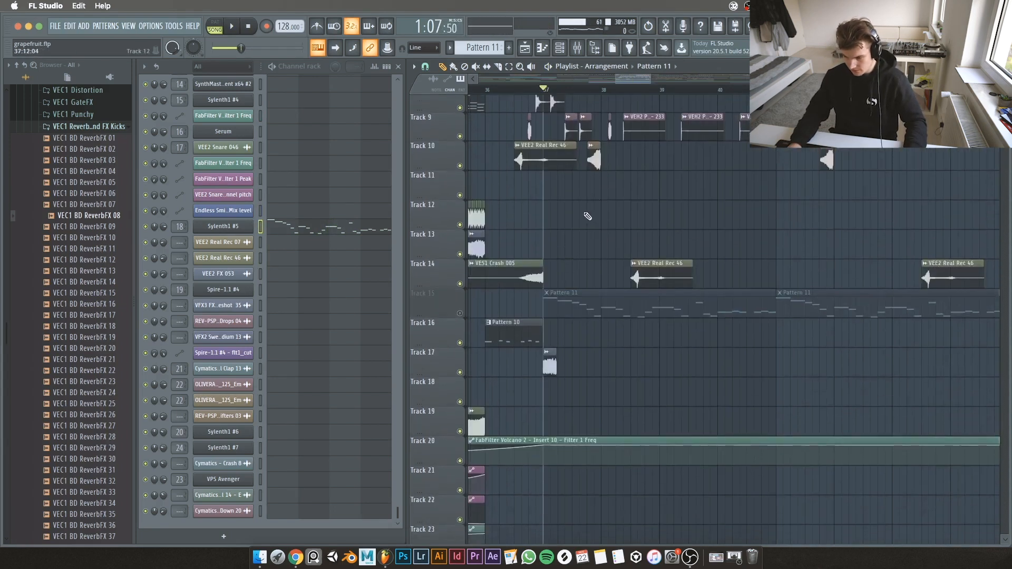
{"action": "scroll", "coordinate": [580, 210], "scroll_direction": "up", "scroll_amount": 5}
{"action": "scroll", "coordinate": [543, 208], "scroll_direction": "up", "scroll_amount": 3}
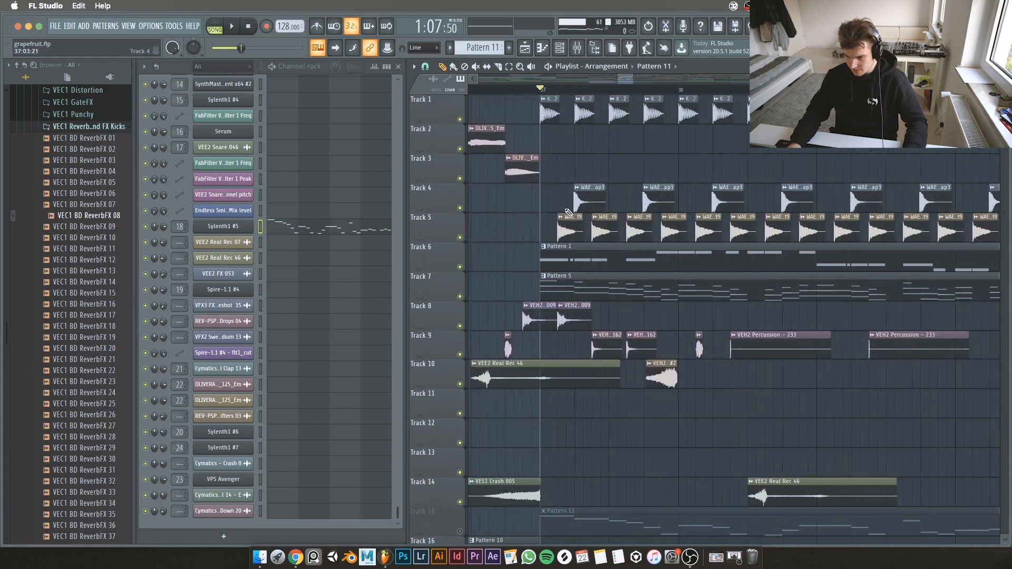
{"action": "scroll", "coordinate": [558, 206], "scroll_direction": "down", "scroll_amount": 4}
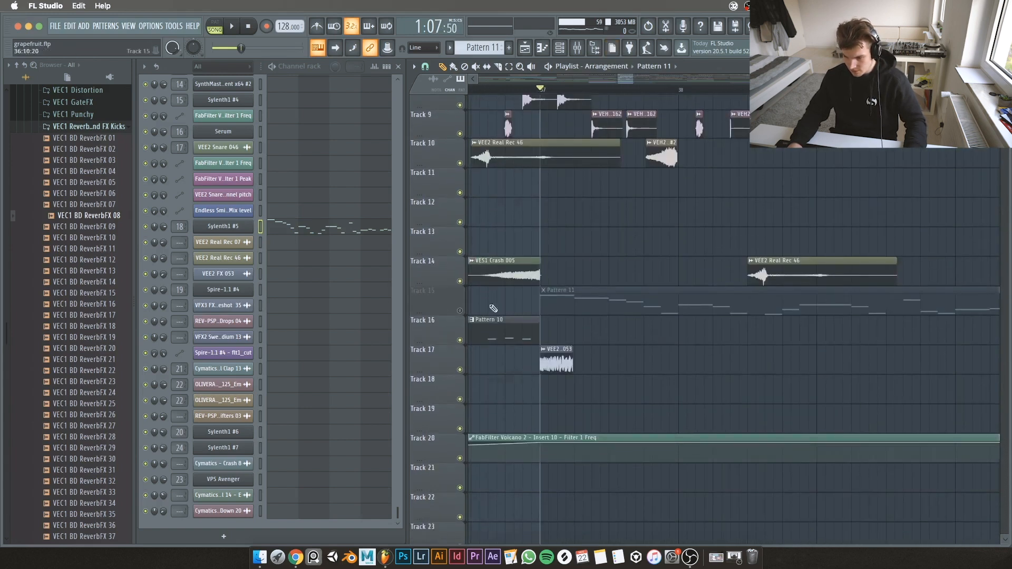
{"action": "key", "text": "space"}
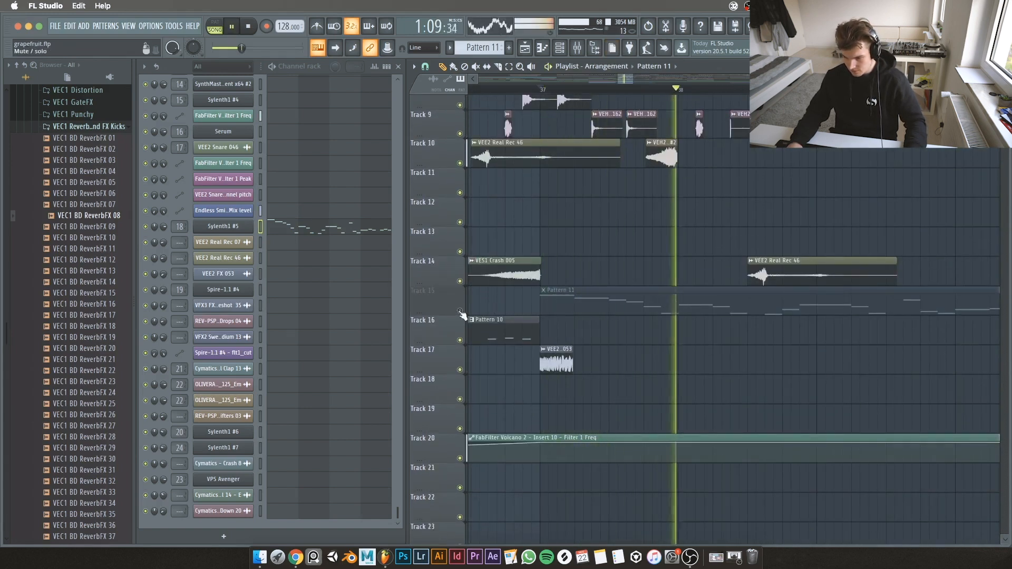
Step: Unmute Track 15 in the playlist and audition it in solo before restoring the other tracks
{"action": "left_click", "coordinate": [459, 311]}
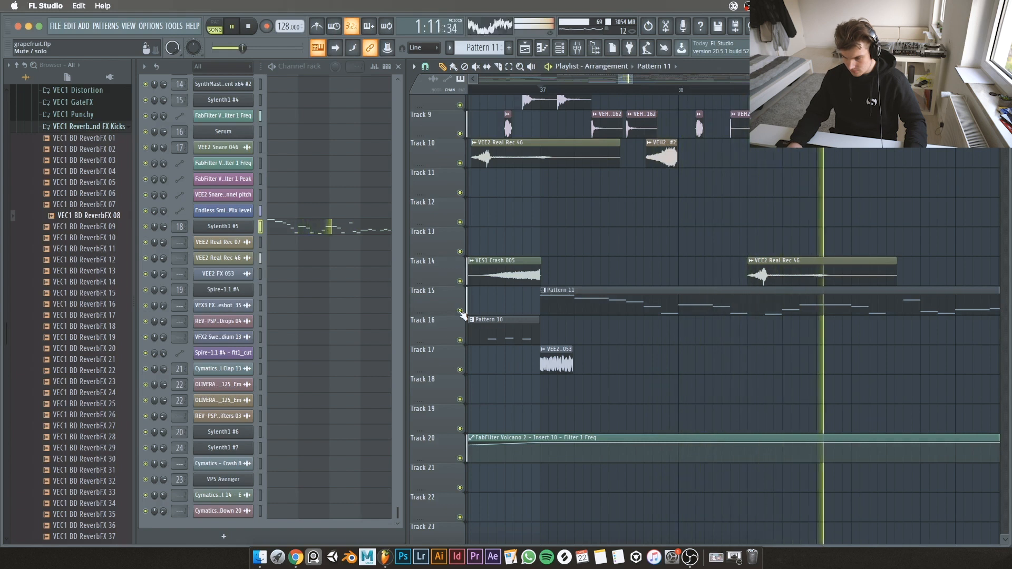
{"action": "right_click", "coordinate": [460, 311]}
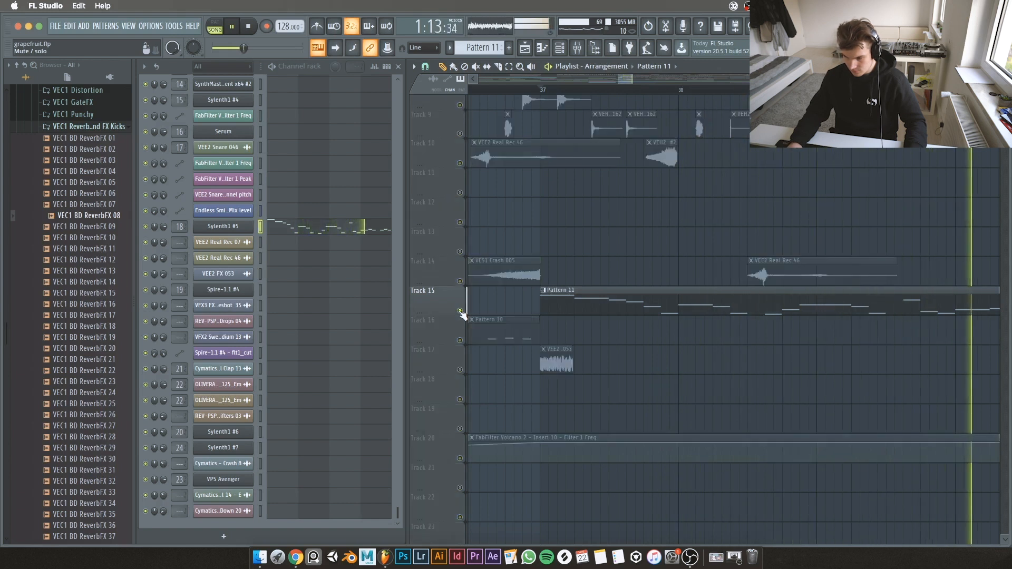
{"action": "right_click", "coordinate": [459, 311]}
Step: Play Pattern 11 on its own and inspect the settings of its Sylenth1 #5 synth
{"action": "left_click", "coordinate": [272, 67]}
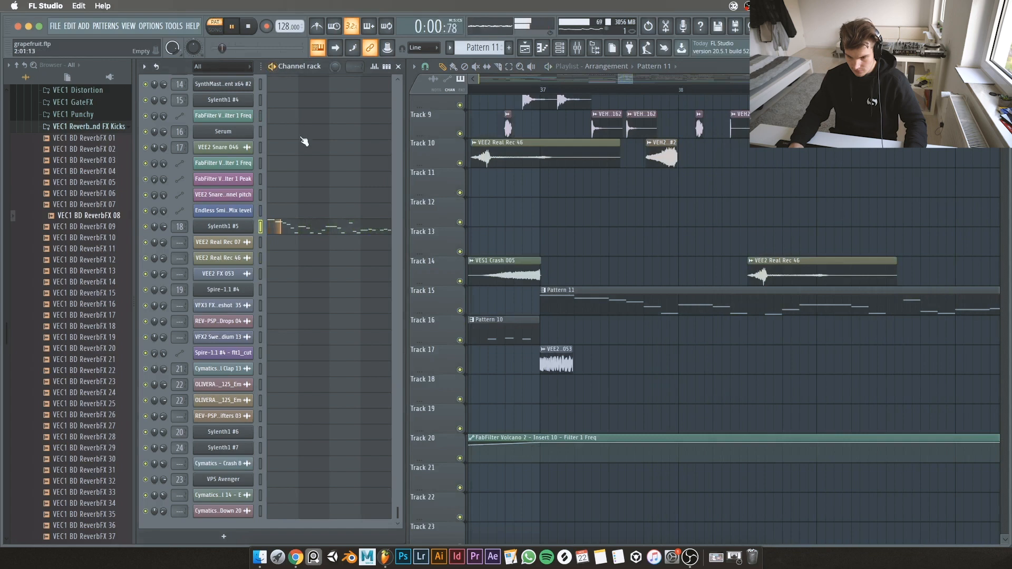
{"action": "key", "text": "space"}
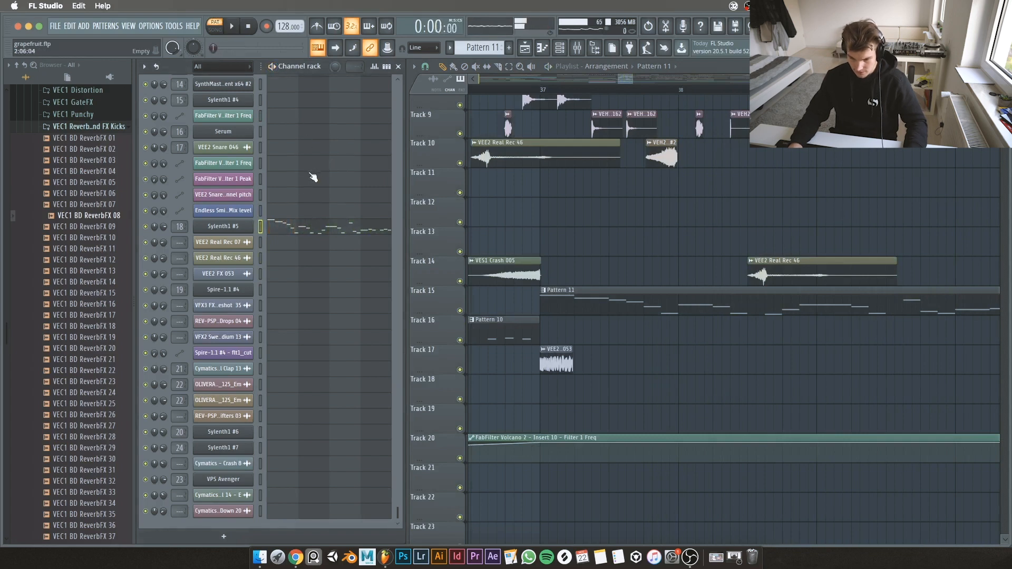
{"action": "left_click", "coordinate": [217, 225]}
{"action": "left_click_drag", "start_coordinate": [275, 138], "coordinate": [441, 130]}
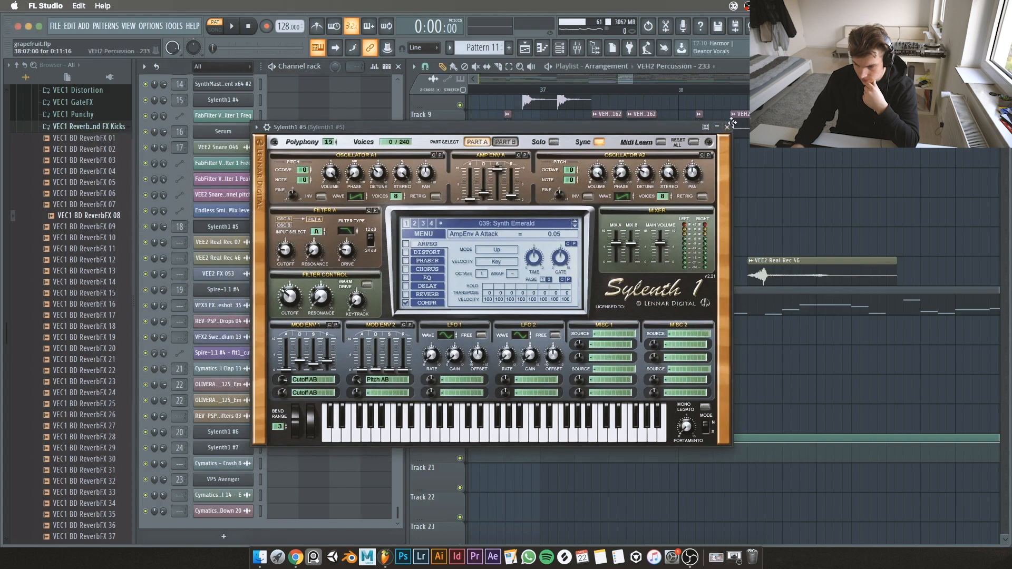
{"action": "left_click", "coordinate": [727, 127]}
Step: Play Pattern 11 with its effects, and bypass all effects on the Sylenth1 #5 mixer insert
{"action": "key", "text": "F9"}
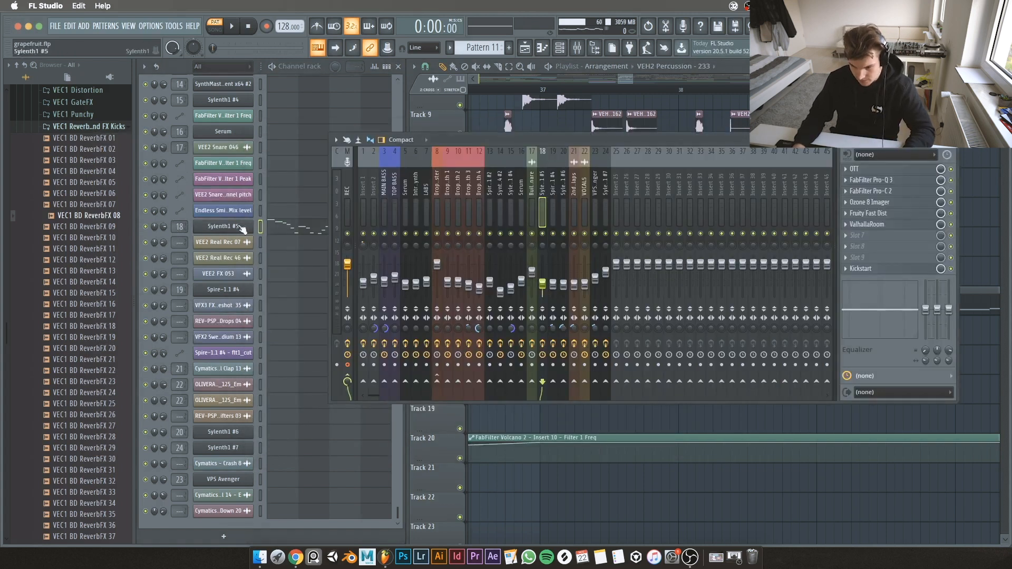
{"action": "left_click", "coordinate": [275, 68]}
{"action": "key", "text": "space"}
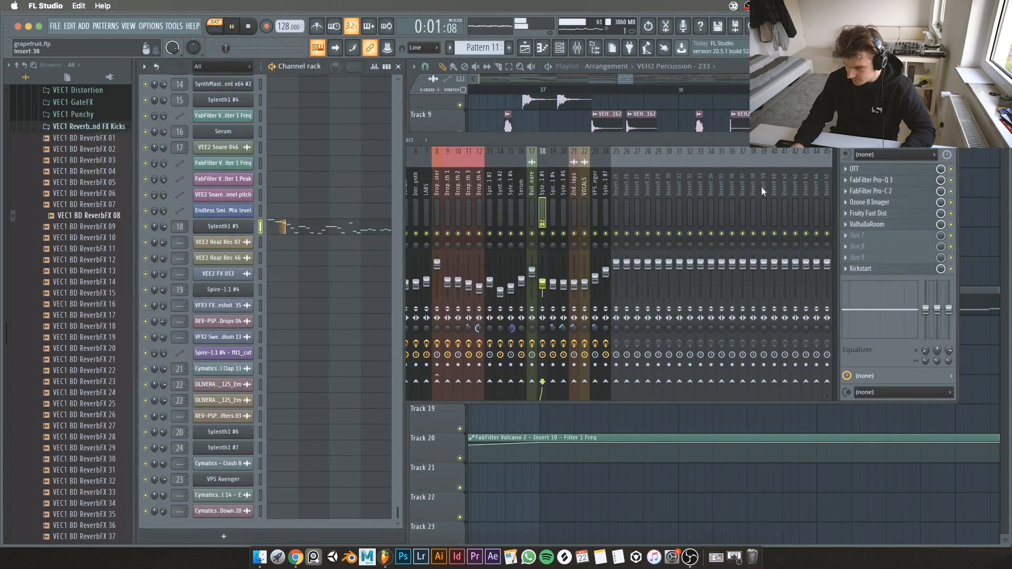
{"action": "key", "text": "space"}
{"action": "left_click", "coordinate": [952, 269]}
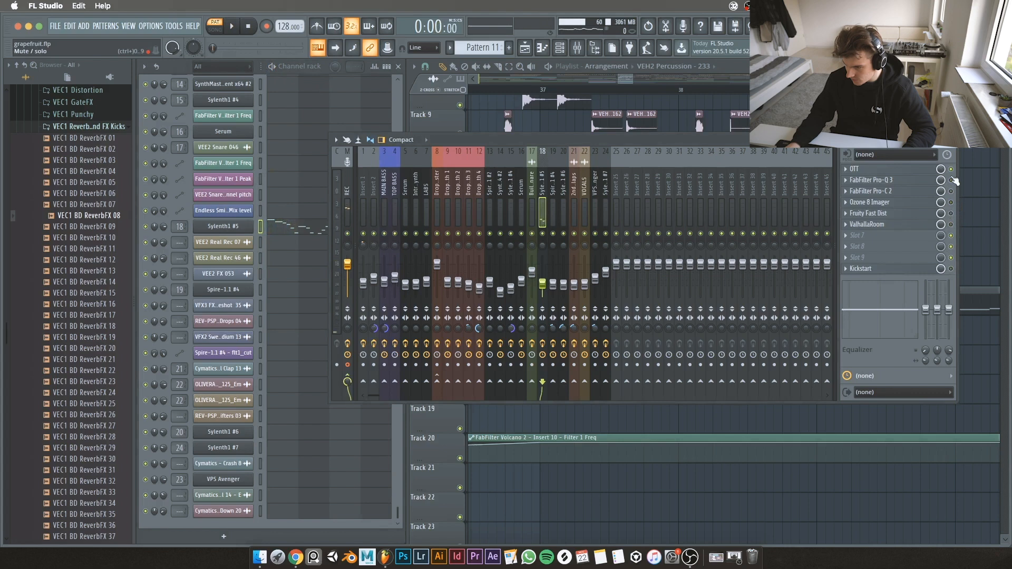
Step: Audition Pattern 11 without effects while viewing the Sylenth1 #5 synth
{"action": "key", "text": "space"}
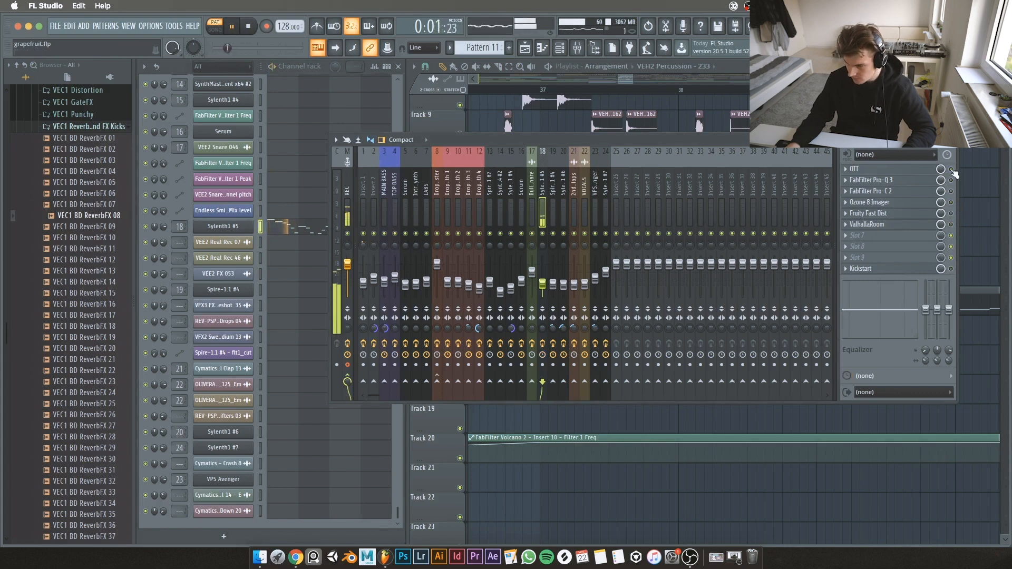
{"action": "left_click", "coordinate": [953, 140]}
{"action": "key", "text": "space"}
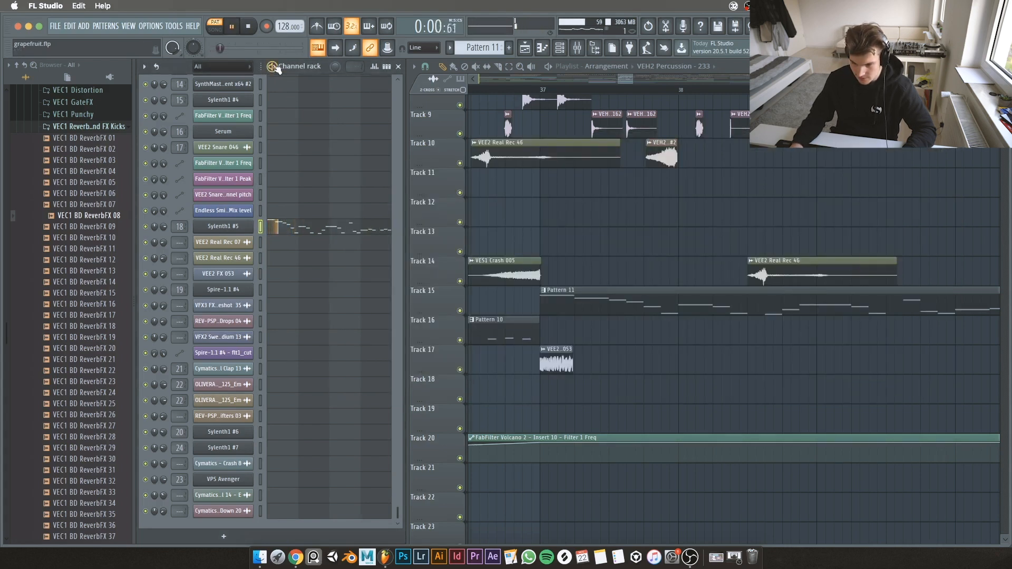
{"action": "left_click", "coordinate": [225, 234]}
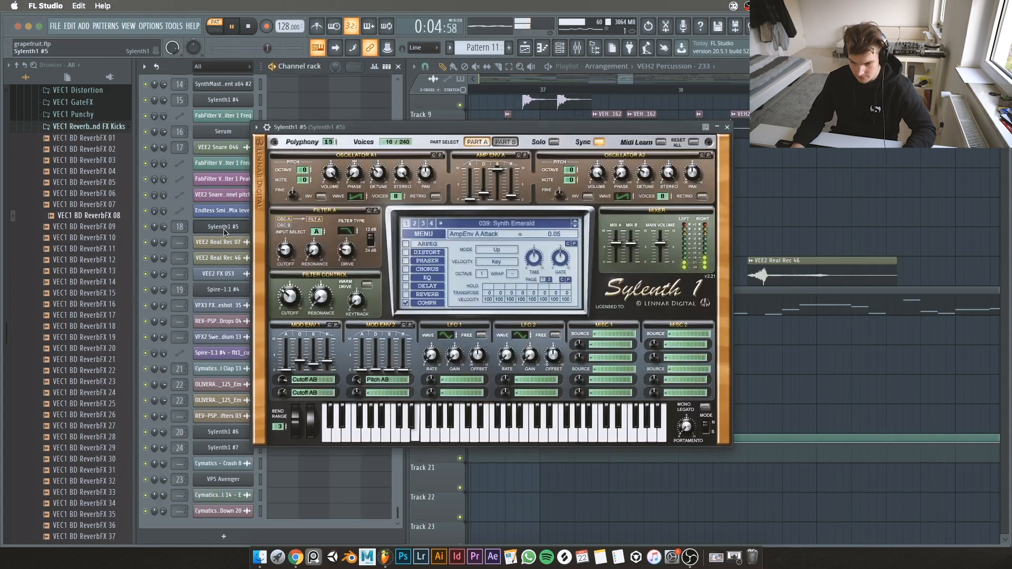
{"action": "left_click", "coordinate": [727, 127]}
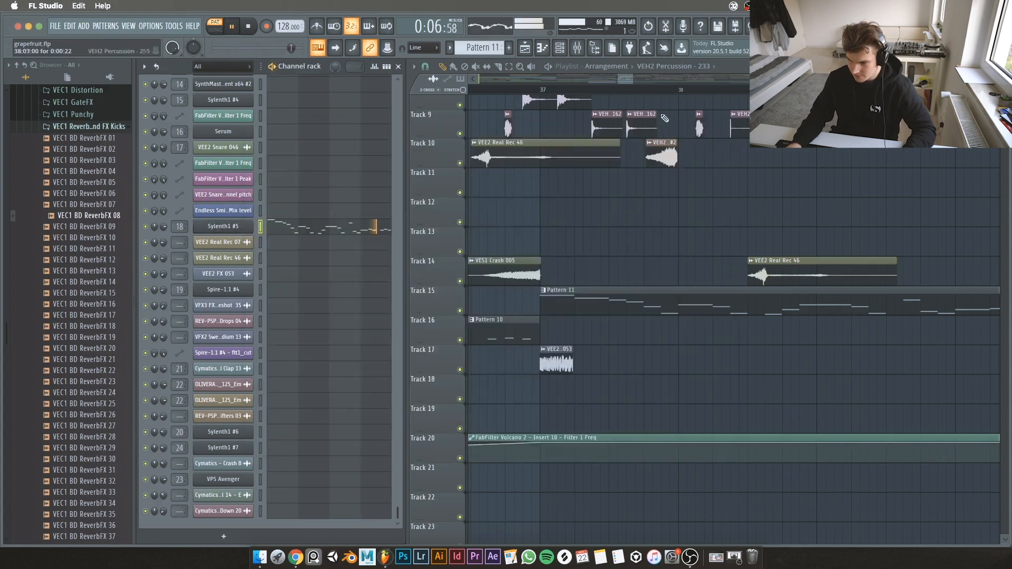
Step: Re-enable the Sylenth1 #5 insert's effects one after another, examining the FabFilter Pro-Q 3 curve and the Ozone 8 Imager settings
{"action": "key", "text": "F9"}
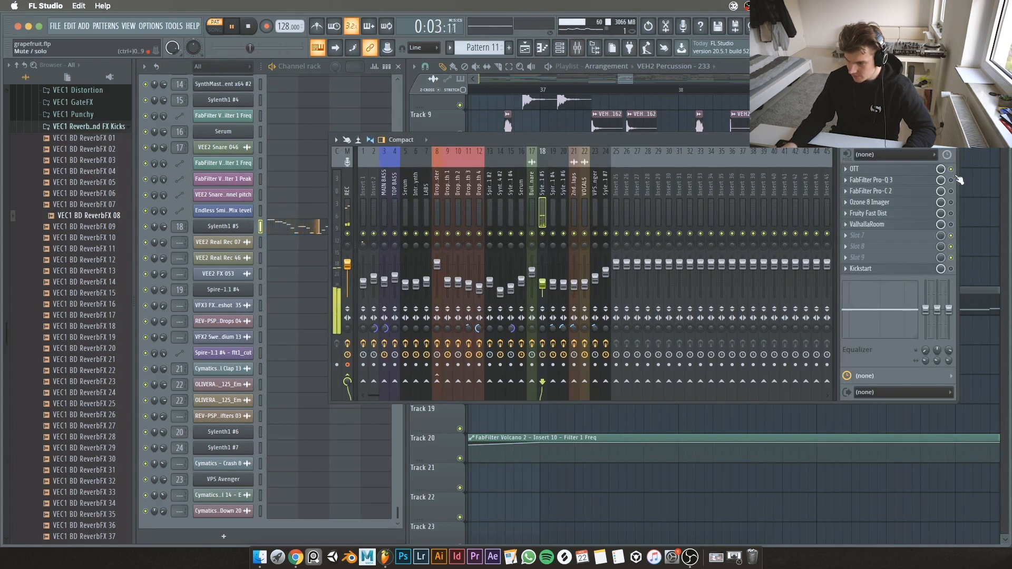
{"action": "left_click", "coordinate": [898, 180]}
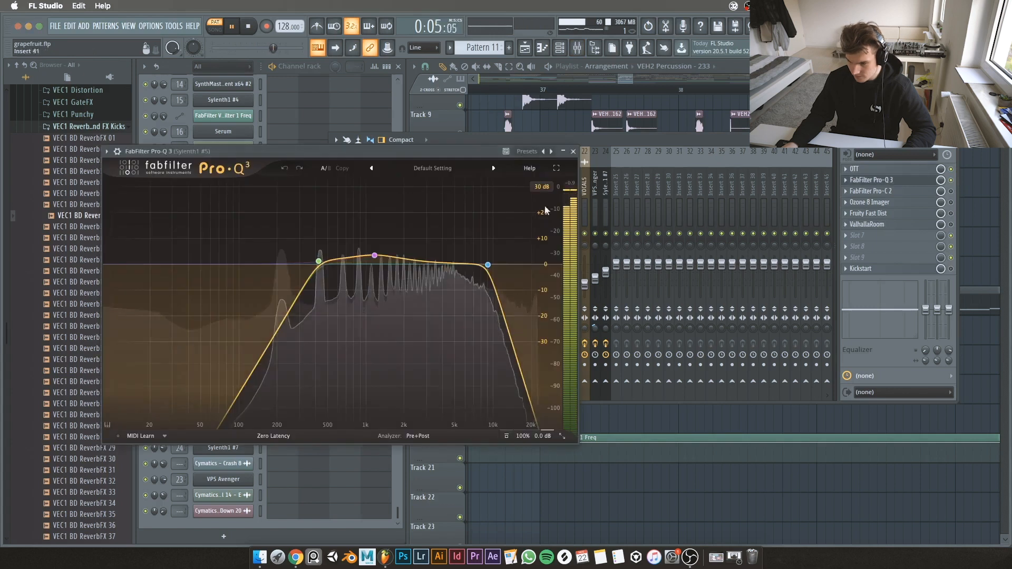
{"action": "left_click", "coordinate": [573, 152]}
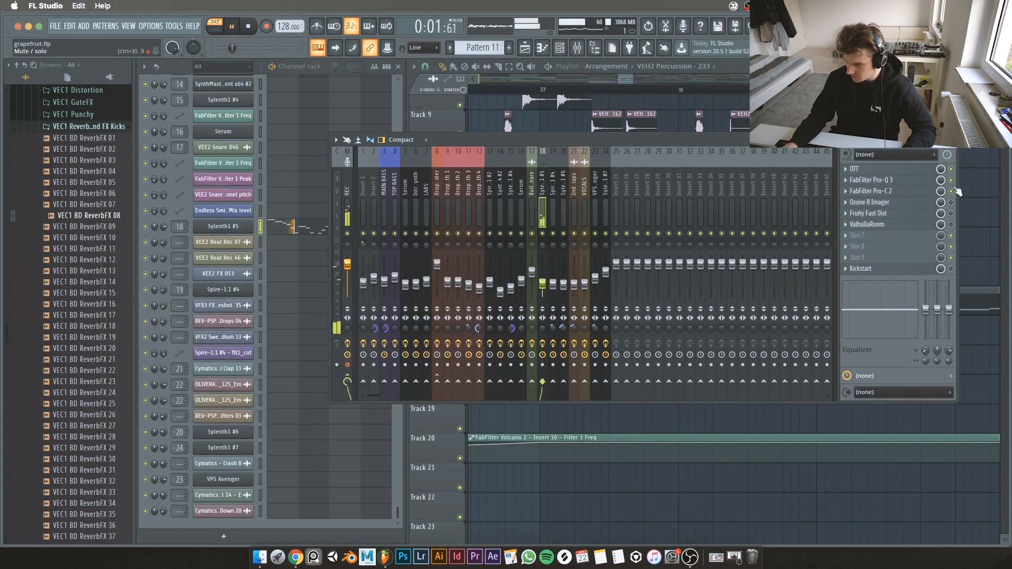
{"action": "left_click", "coordinate": [883, 205]}
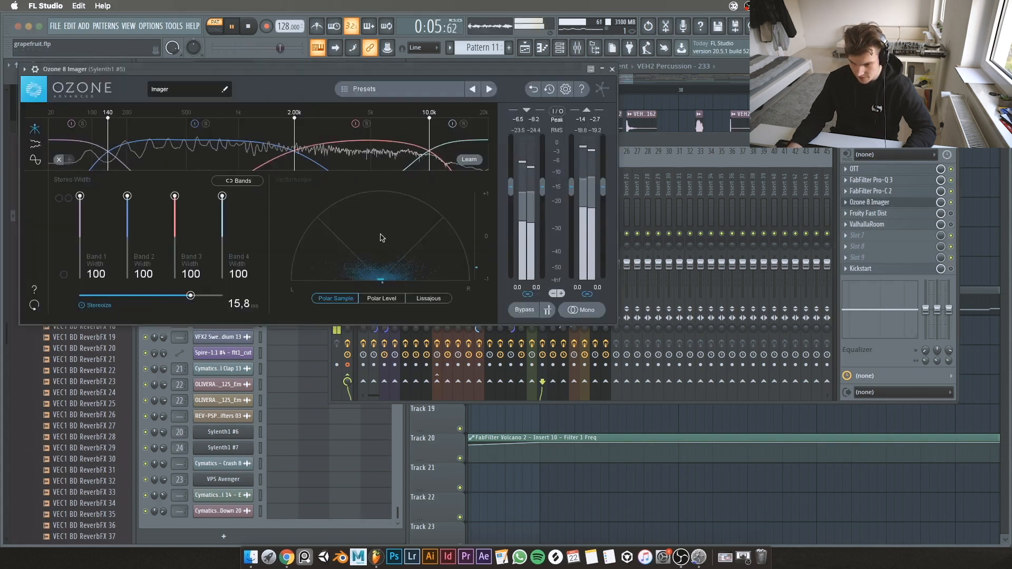
{"action": "left_click", "coordinate": [611, 69]}
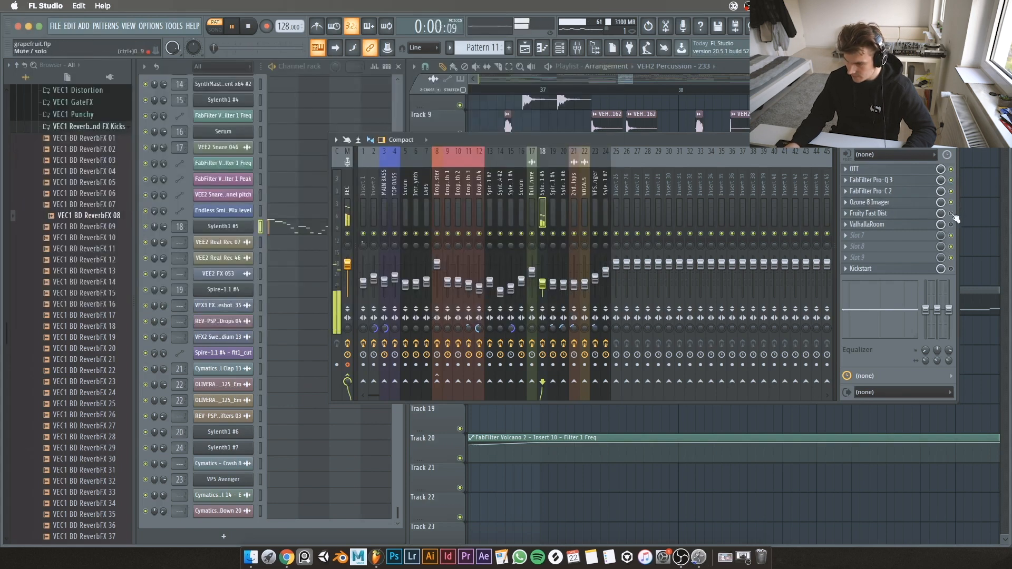
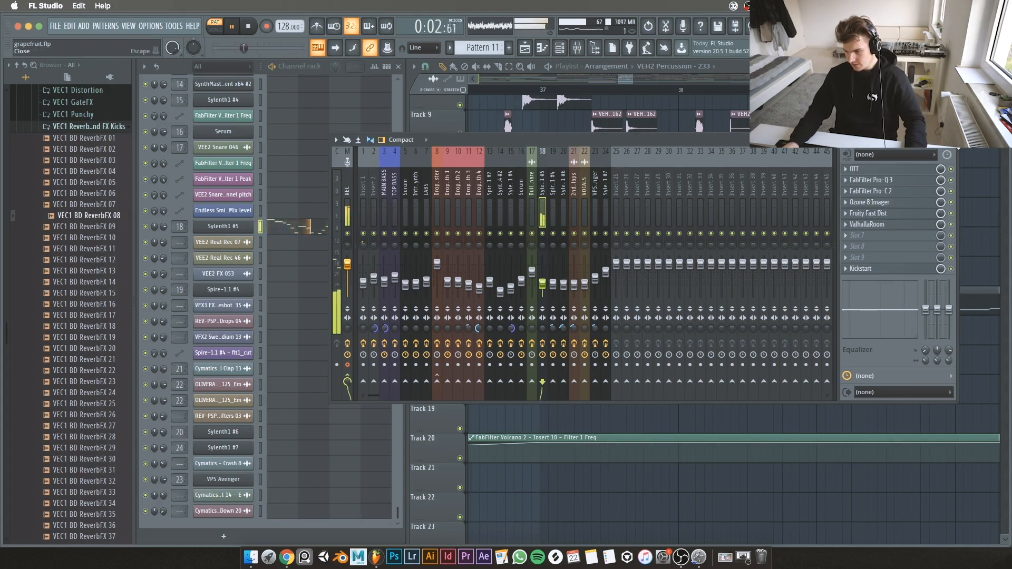
{"action": "left_click", "coordinate": [951, 140]}
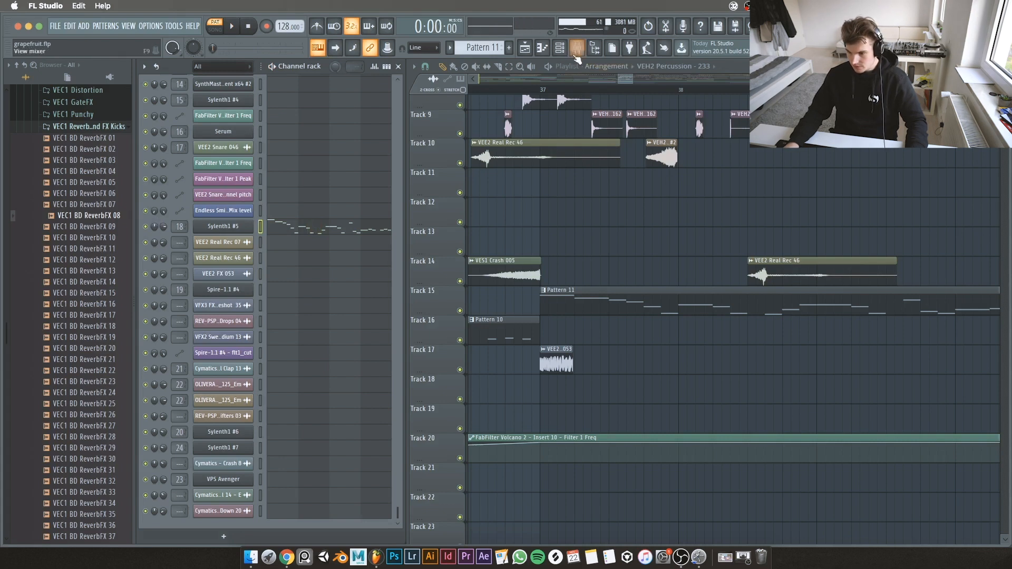
Step: View the effect plugins available for an empty slot on the Sylenth1 #5 insert, including LFOTool
{"action": "left_click", "coordinate": [577, 47]}
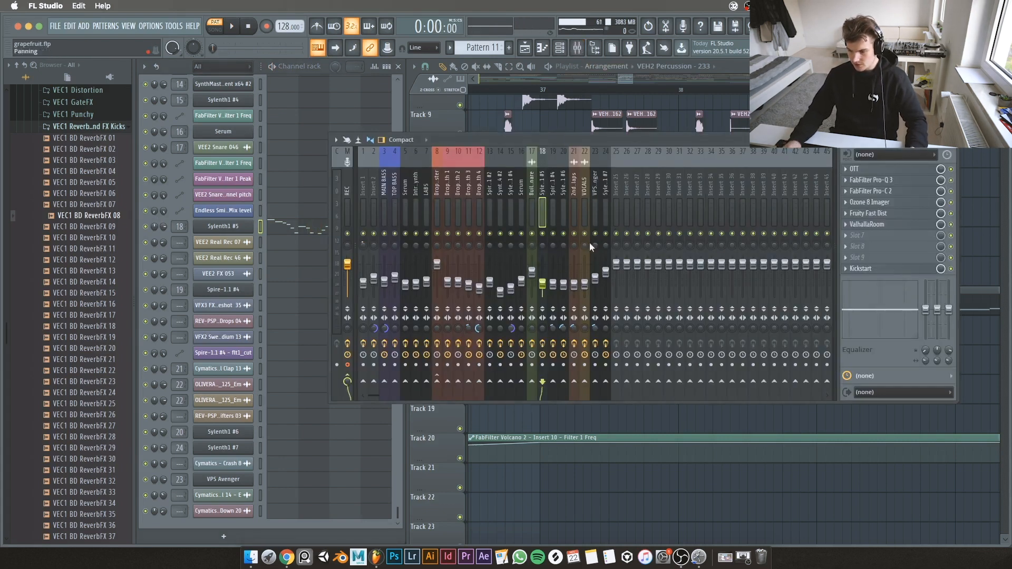
{"action": "left_click", "coordinate": [847, 262]}
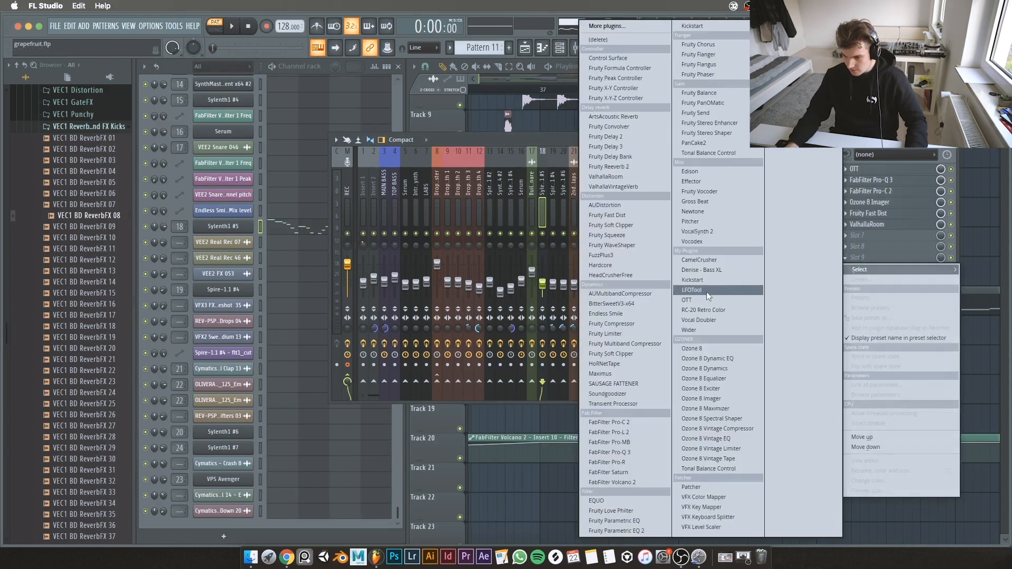
{"action": "left_click", "coordinate": [953, 140]}
{"action": "left_click", "coordinate": [953, 140]}
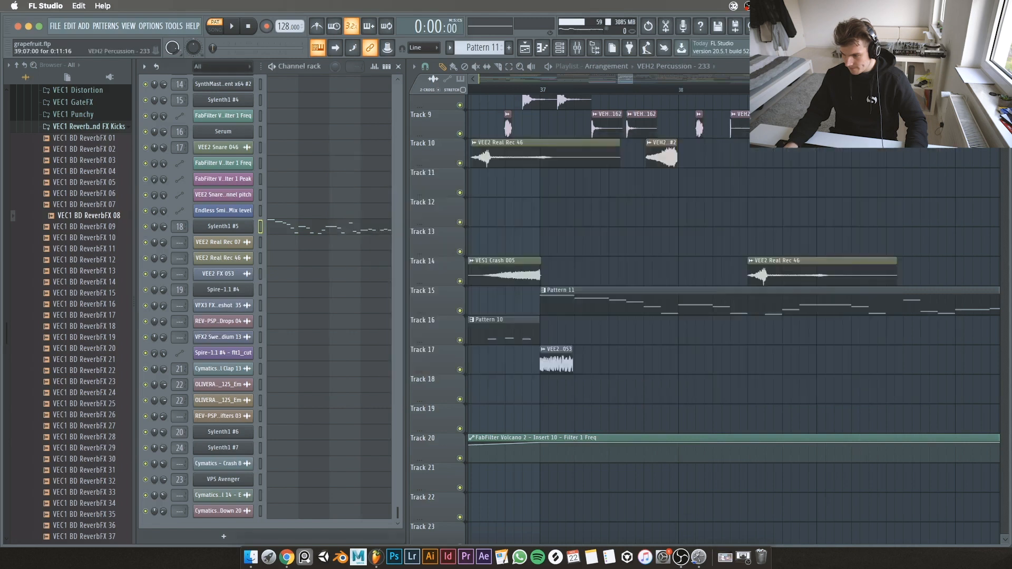
Step: Set the song position to bar 37 and audition the VEH2 Percussion - 162 clips on Track 9 and the VEH2 FX - 112 clip on Track 10
{"action": "scroll", "coordinate": [667, 216], "scroll_direction": "down", "scroll_amount": 5}
{"action": "scroll", "coordinate": [730, 217], "scroll_direction": "up", "scroll_amount": 3}
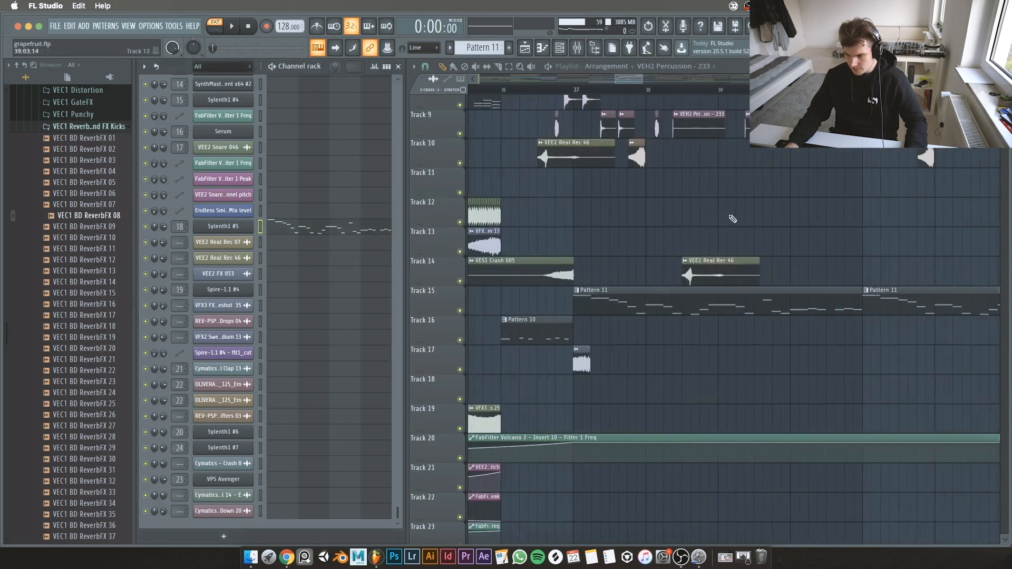
{"action": "scroll", "coordinate": [732, 219], "scroll_direction": "up", "scroll_amount": 3}
{"action": "left_click", "coordinate": [547, 89]}
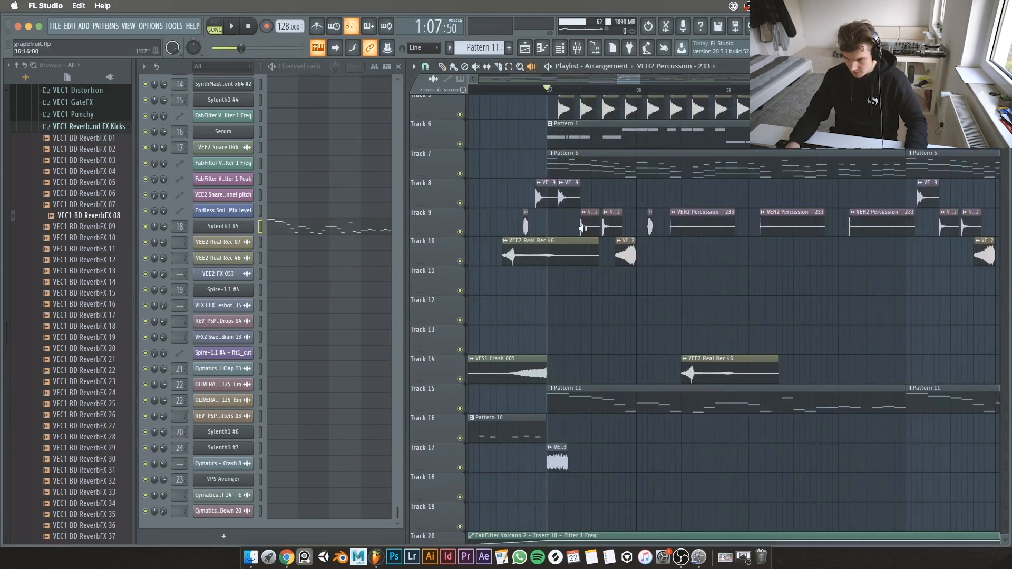
{"action": "left_click", "coordinate": [582, 229]}
{"action": "left_click", "coordinate": [582, 227]}
{"action": "left_click", "coordinate": [598, 223]}
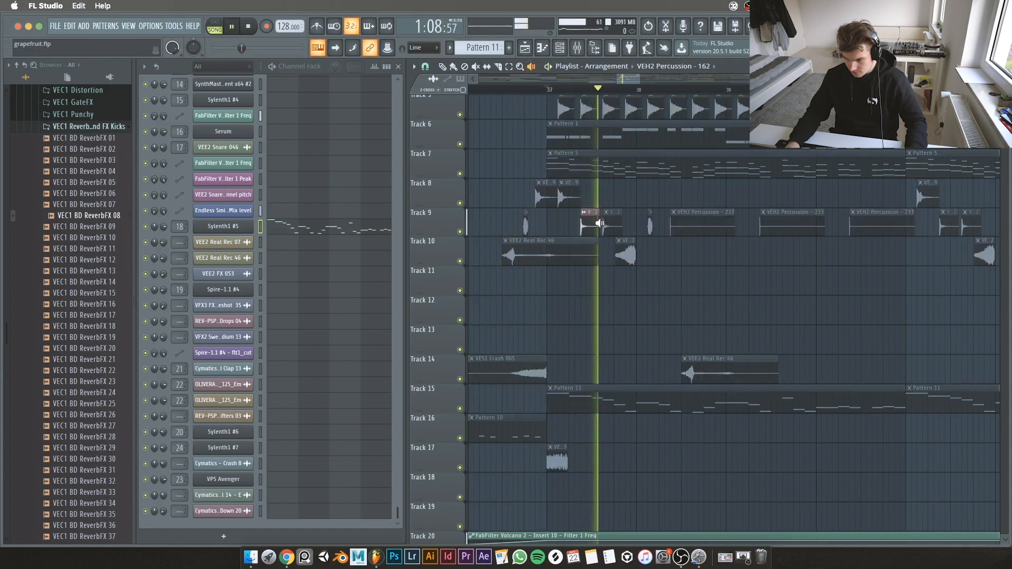
{"action": "left_click", "coordinate": [621, 257]}
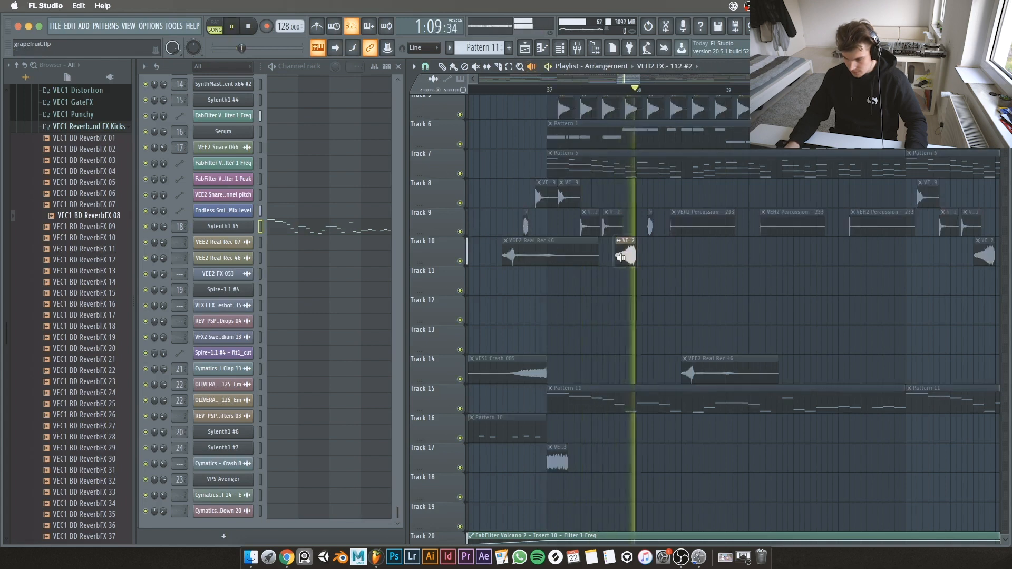
Step: Audition the VEH2 Percussion - 233 clips on Track 9 and the VEE2 Real Rec 46 clip on Track 14
{"action": "left_click", "coordinate": [648, 224]}
{"action": "left_click_drag", "start_coordinate": [665, 224], "coordinate": [703, 224]}
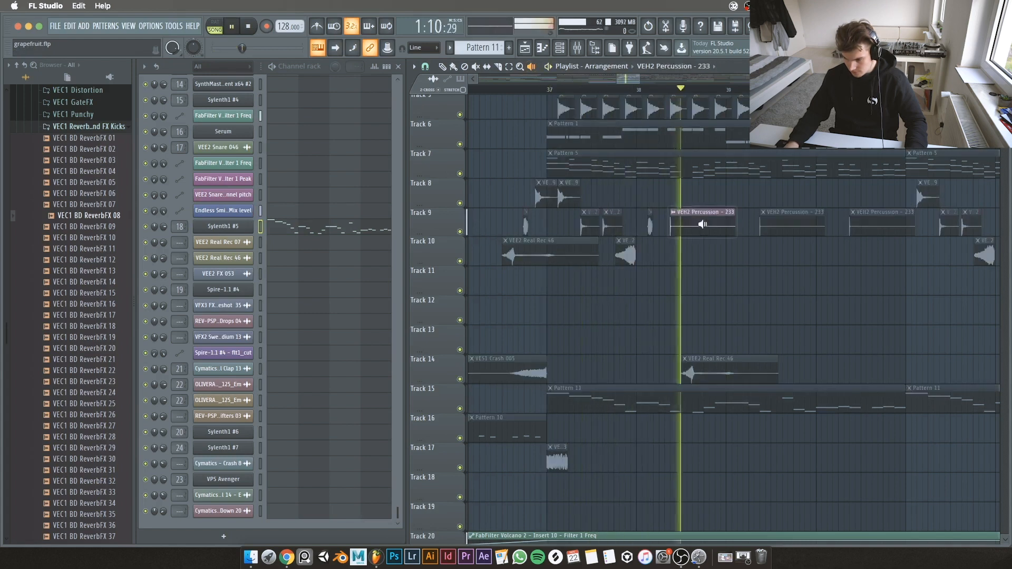
{"action": "left_click", "coordinate": [777, 223]}
{"action": "left_click", "coordinate": [864, 224]}
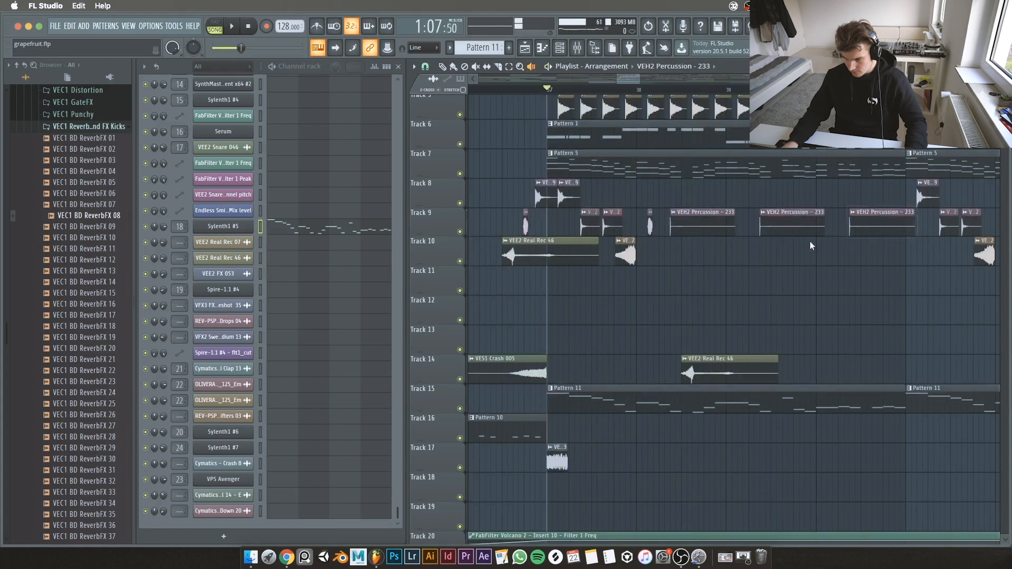
{"action": "left_click", "coordinate": [688, 372]}
Step: Play the full arrangement from bar 37 into bar 41, checking the mixer during playback
{"action": "scroll", "coordinate": [757, 310], "scroll_direction": "up", "scroll_amount": 3}
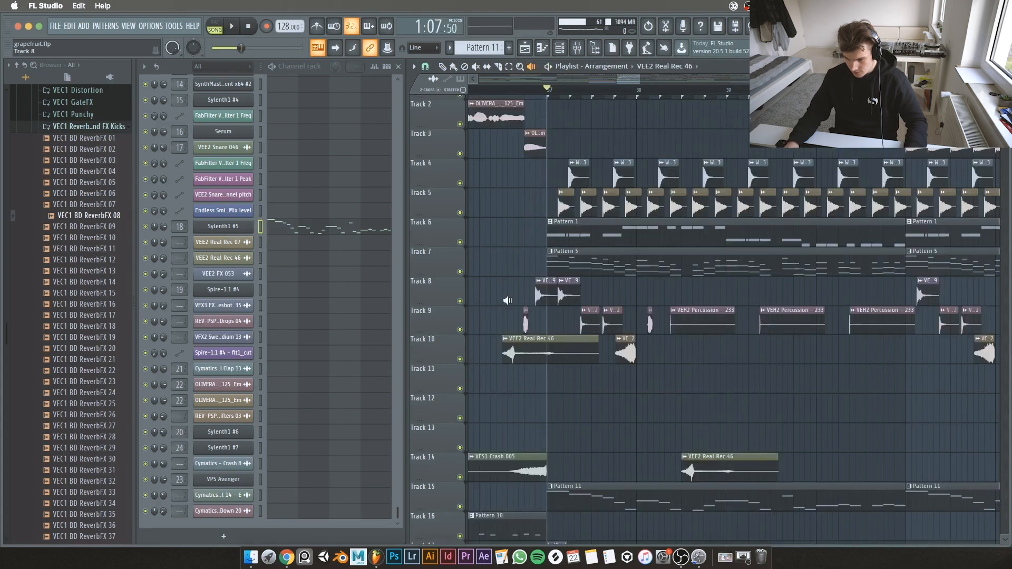
{"action": "scroll", "coordinate": [704, 287], "scroll_direction": "down", "scroll_amount": 3}
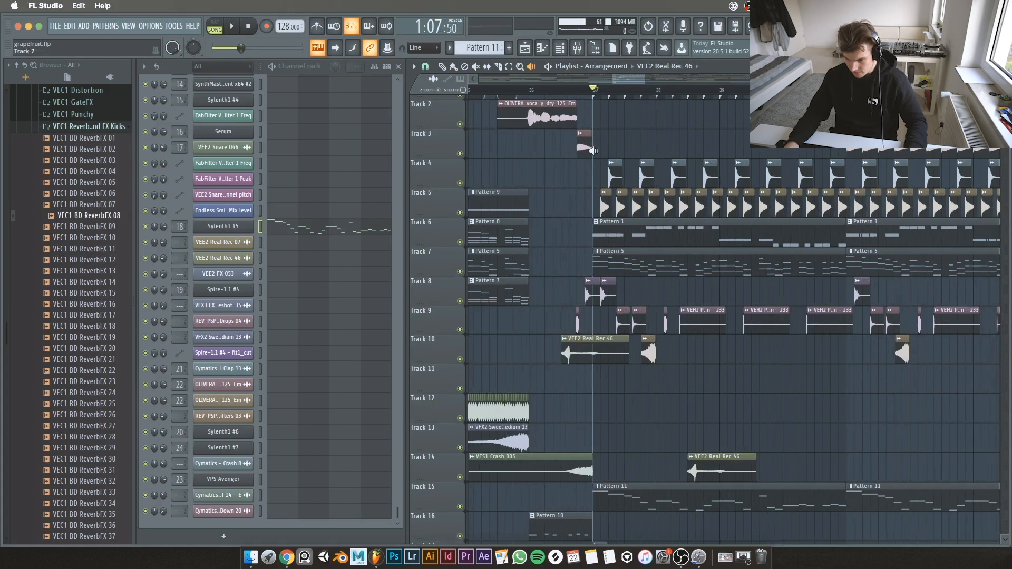
{"action": "left_click", "coordinate": [578, 51]}
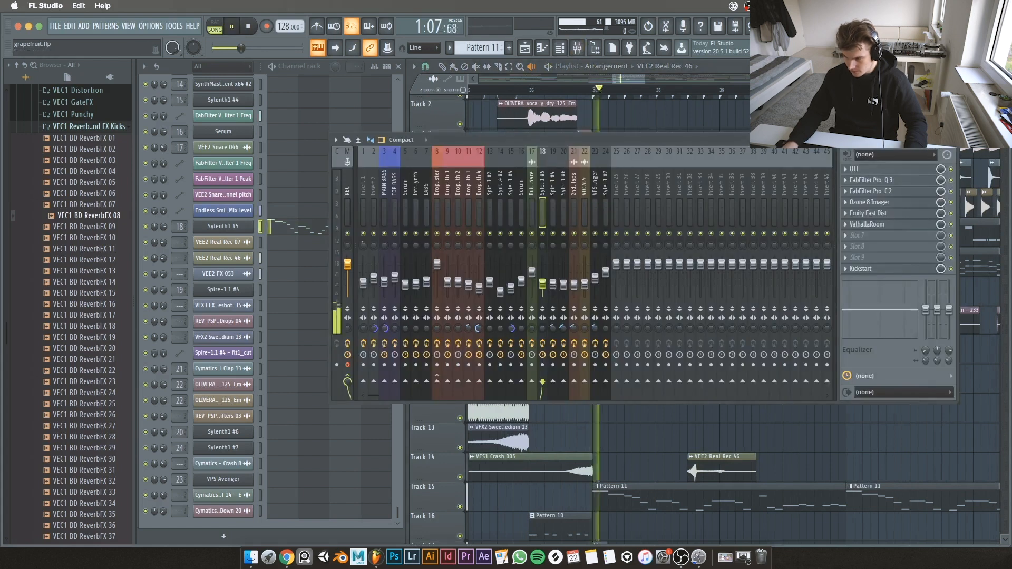
{"action": "left_click", "coordinate": [953, 139]}
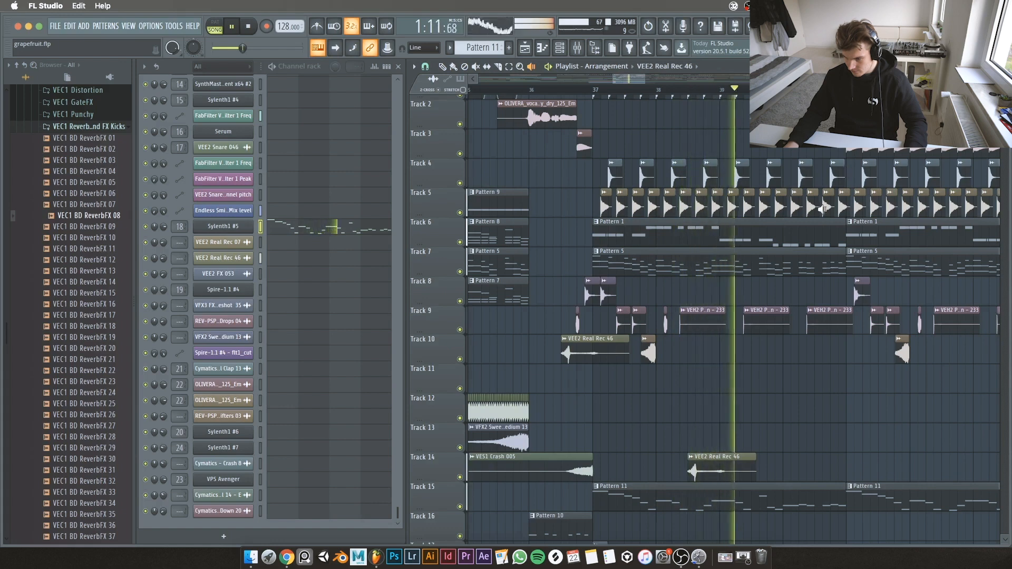
{"action": "scroll", "coordinate": [824, 208], "scroll_direction": "up", "scroll_amount": 5}
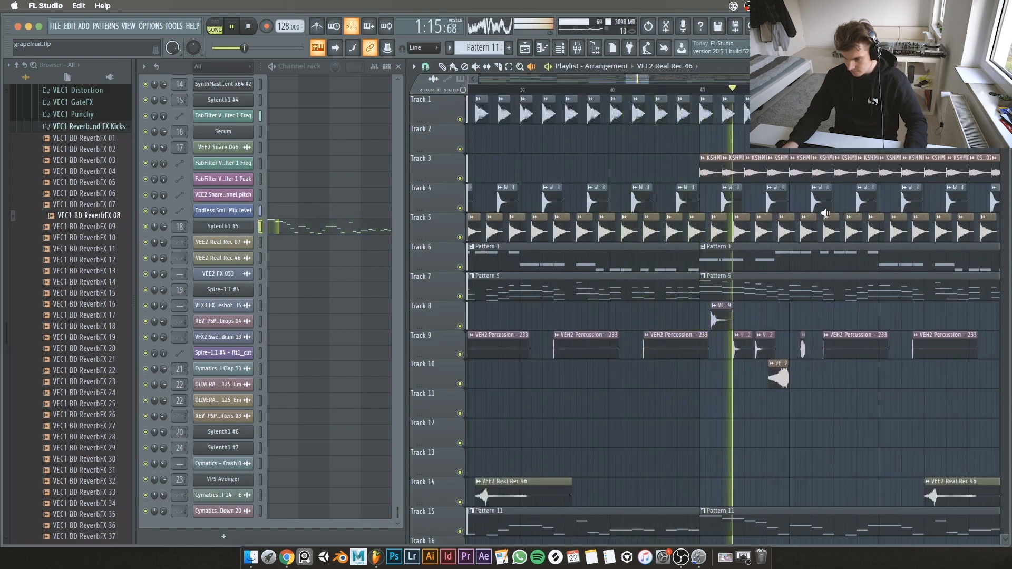
{"action": "key", "text": "space"}
Step: Audition the individual percussion clips on Tracks 8 and 9 and the FX clip on Track 10 just after bar 41
{"action": "left_click", "coordinate": [733, 348]}
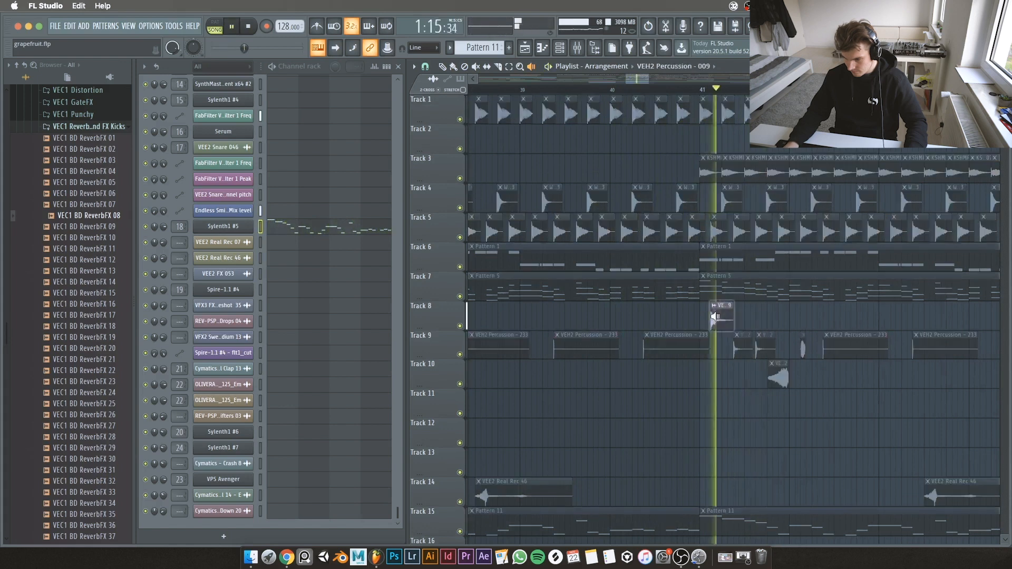
{"action": "left_click", "coordinate": [733, 346]}
{"action": "left_click", "coordinate": [756, 348]}
{"action": "left_click", "coordinate": [769, 375]}
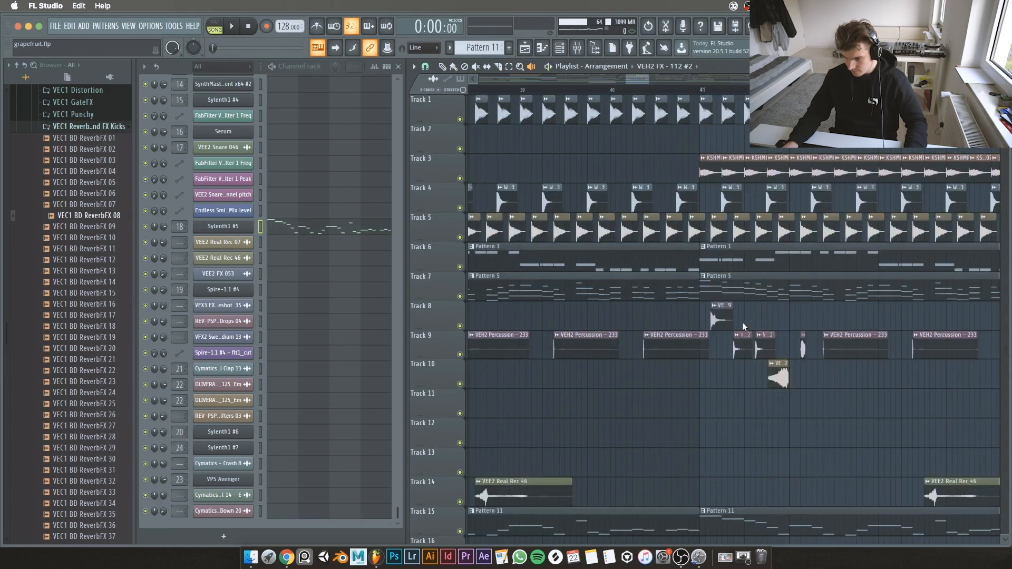
Step: Audition the KSHMR Hi Hats Open 07 clip on Track 3 at bar 41 and the OLIVERA vocal clip on Track 2 at bar 45
{"action": "scroll", "coordinate": [846, 272], "scroll_direction": "down", "scroll_amount": 3}
{"action": "scroll", "coordinate": [967, 290], "scroll_direction": "up", "scroll_amount": 2}
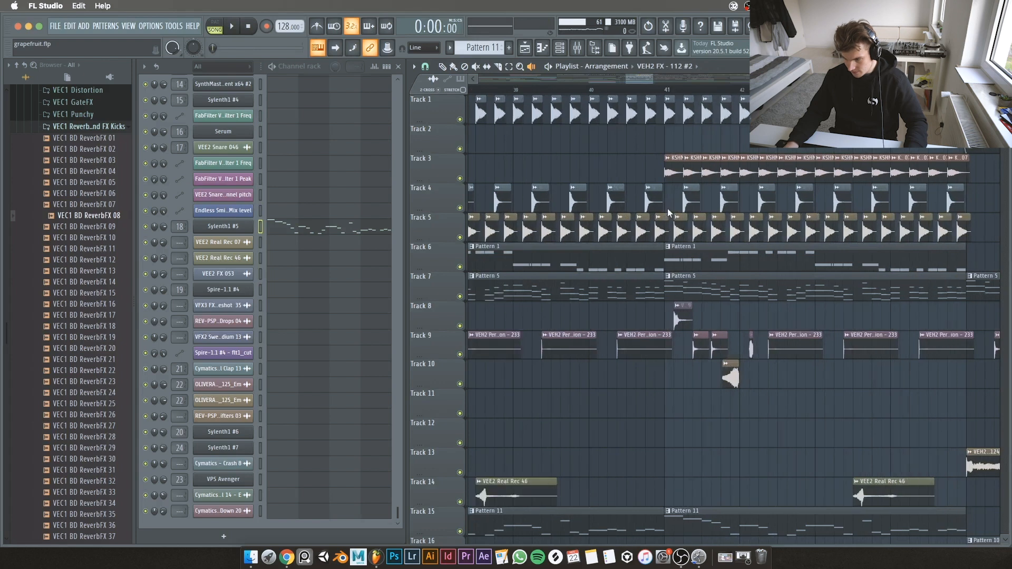
{"action": "left_click", "coordinate": [671, 170]}
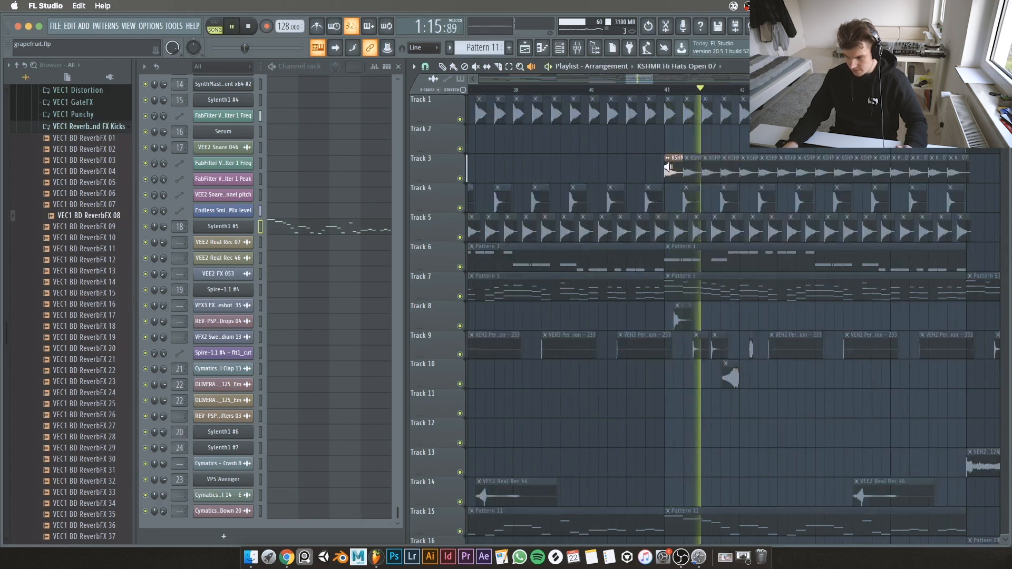
{"action": "scroll", "coordinate": [688, 211], "scroll_direction": "down", "scroll_amount": 3}
{"action": "scroll", "coordinate": [694, 210], "scroll_direction": "down", "scroll_amount": 5}
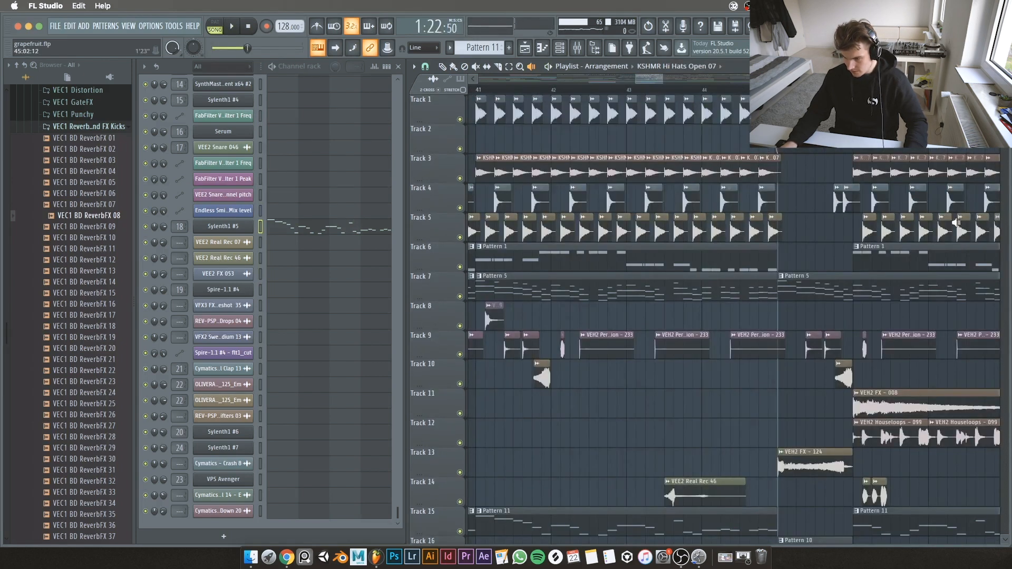
{"action": "scroll", "coordinate": [849, 204], "scroll_direction": "up", "scroll_amount": 4}
{"action": "scroll", "coordinate": [849, 204], "scroll_direction": "down", "scroll_amount": 2}
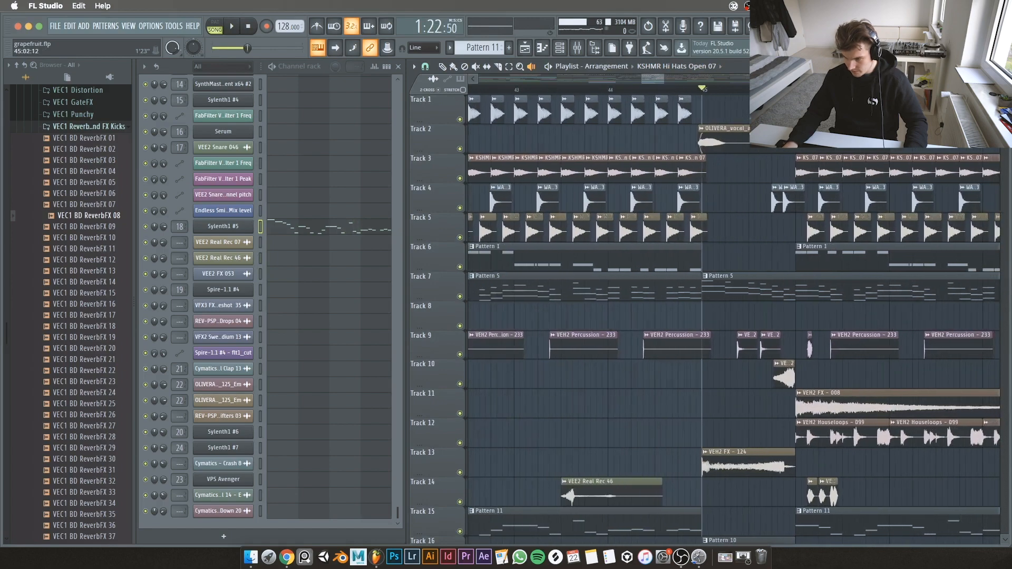
{"action": "left_click", "coordinate": [720, 136]}
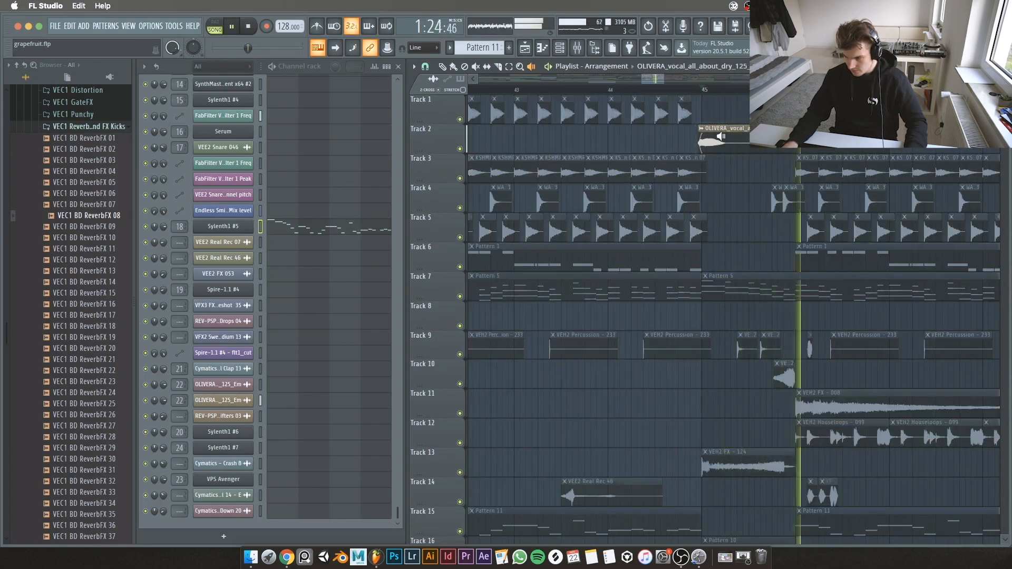
Step: Audition the VFX3 FX Oneshot 35 clip on Track 8 and the VEH2 Percussion - 255 clips on Track 9 in bar 53
{"action": "scroll", "coordinate": [724, 145], "scroll_direction": "down", "scroll_amount": 8}
{"action": "scroll", "coordinate": [573, 135], "scroll_direction": "up", "scroll_amount": 6}
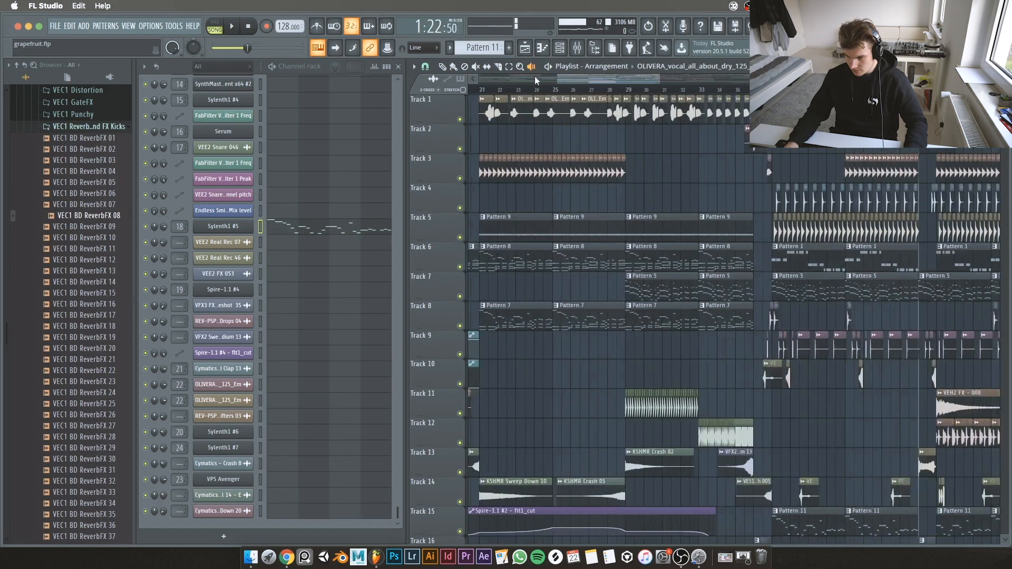
{"action": "scroll", "coordinate": [546, 135], "scroll_direction": "down", "scroll_amount": 5}
{"action": "scroll", "coordinate": [546, 135], "scroll_direction": "up", "scroll_amount": 2}
{"action": "scroll", "coordinate": [582, 174], "scroll_direction": "up", "scroll_amount": 5}
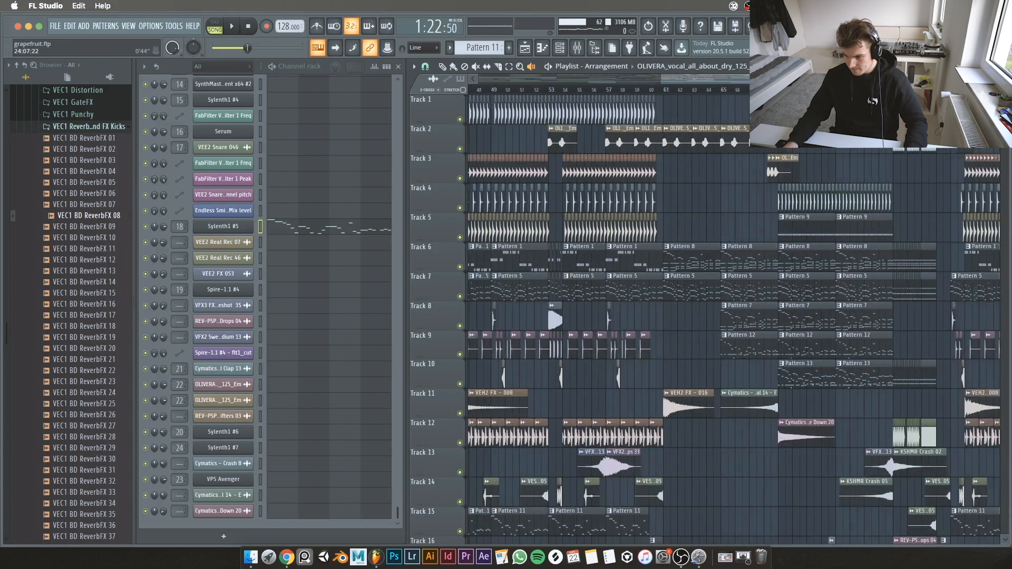
{"action": "scroll", "coordinate": [580, 232], "scroll_direction": "up", "scroll_amount": 4}
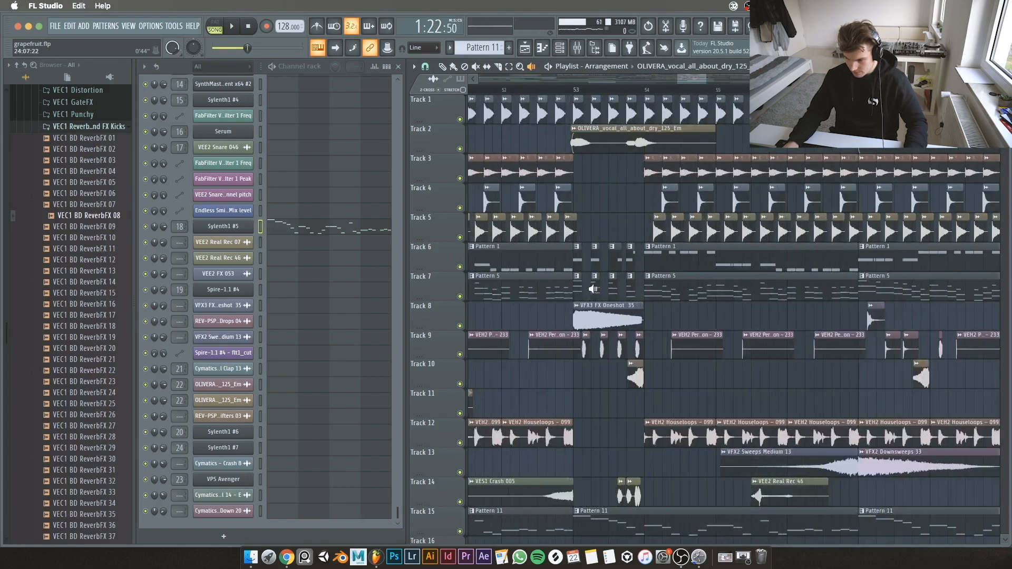
{"action": "left_click", "coordinate": [573, 324]}
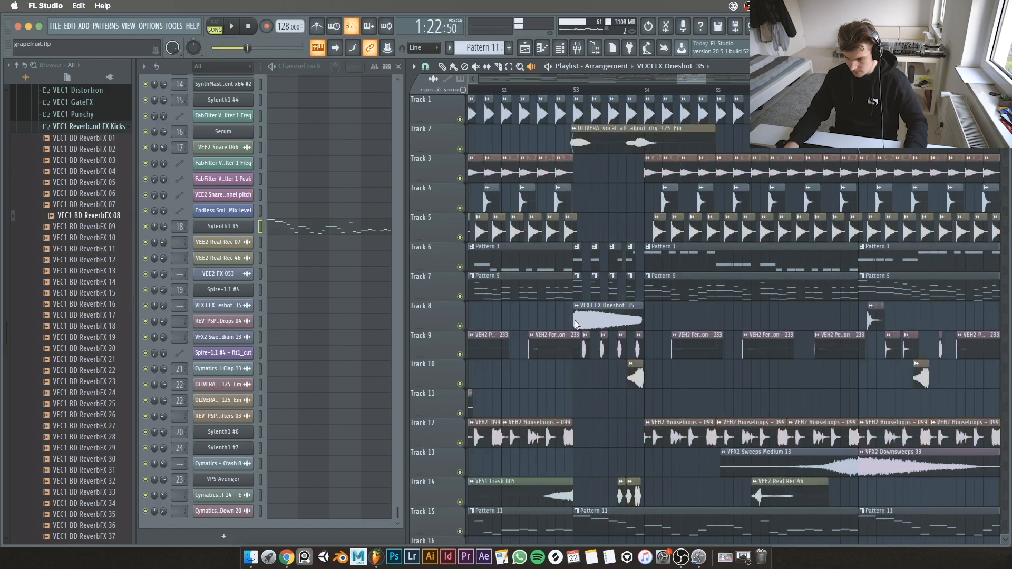
{"action": "left_click", "coordinate": [575, 324]}
{"action": "scroll", "coordinate": [575, 242], "scroll_direction": "down", "scroll_amount": 3}
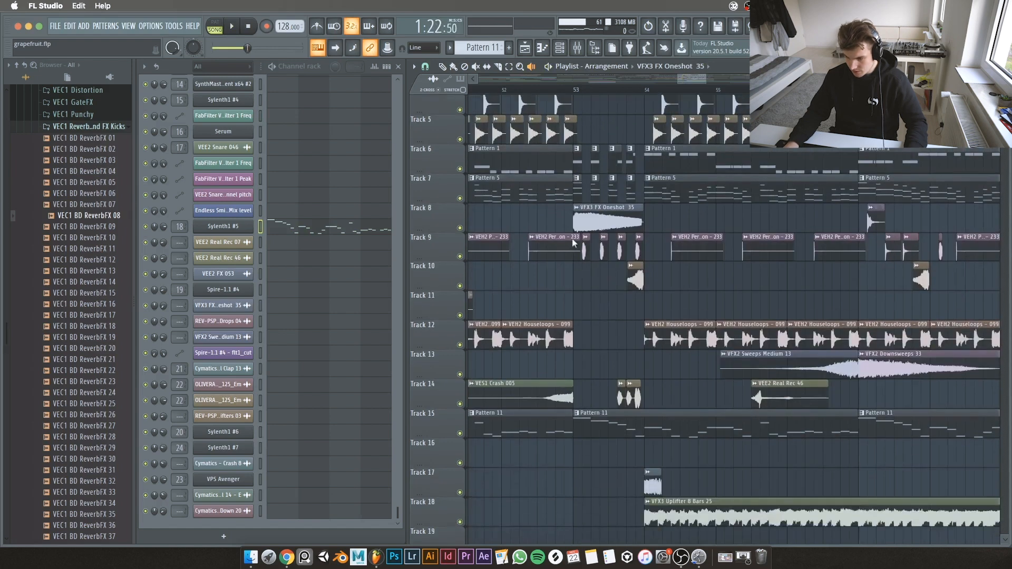
{"action": "left_click", "coordinate": [586, 248]}
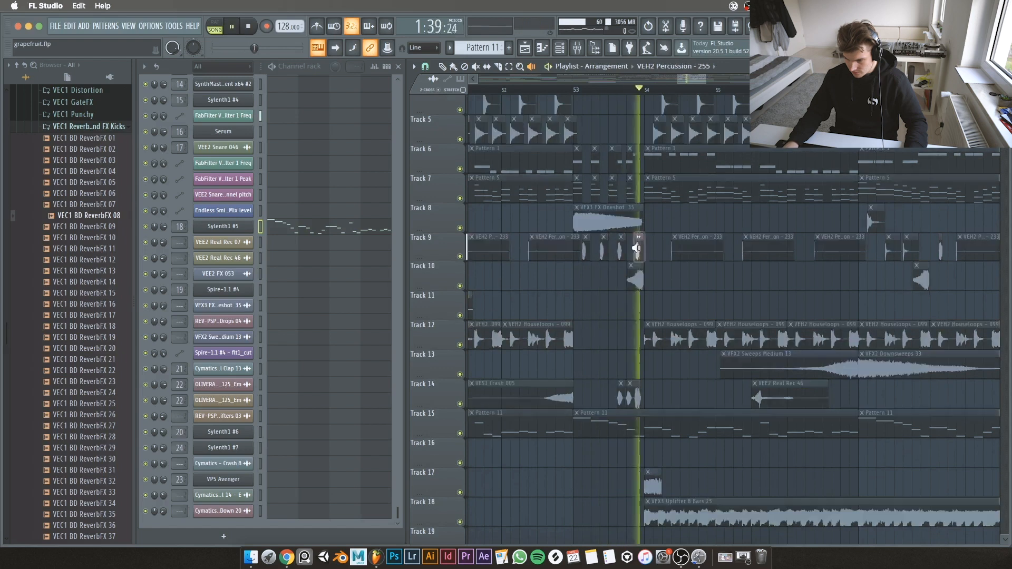
Step: Collapse the VEC1 Reverb and FX Kicks browser folder and audition the VEE2 Real Rec 07 clips on Track 14 in bar 53
{"action": "scroll", "coordinate": [664, 266], "scroll_direction": "down", "scroll_amount": 4}
{"action": "scroll", "coordinate": [676, 274], "scroll_direction": "up", "scroll_amount": 2}
{"action": "scroll", "coordinate": [596, 273], "scroll_direction": "up", "scroll_amount": 2}
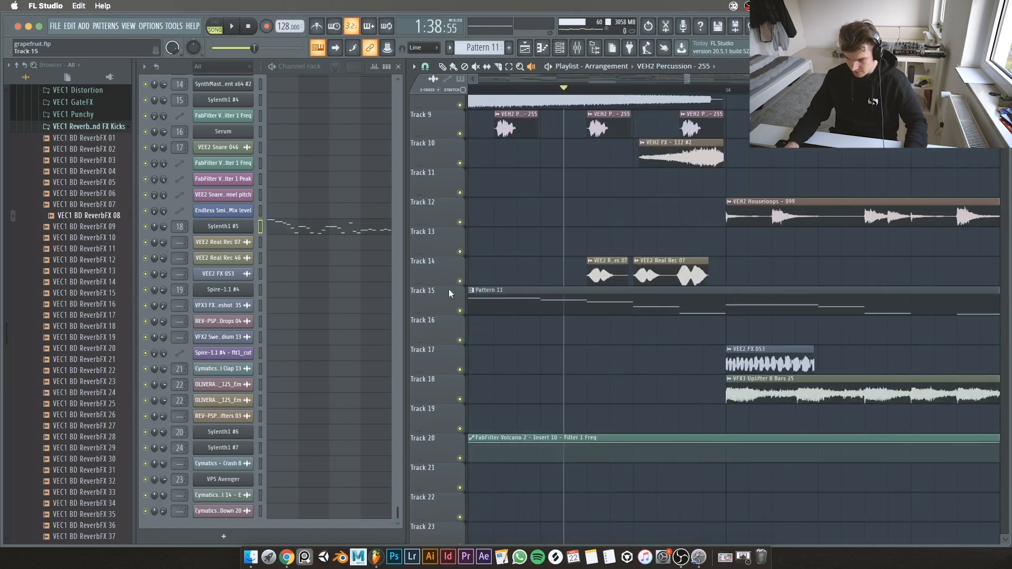
{"action": "left_click", "coordinate": [95, 127]}
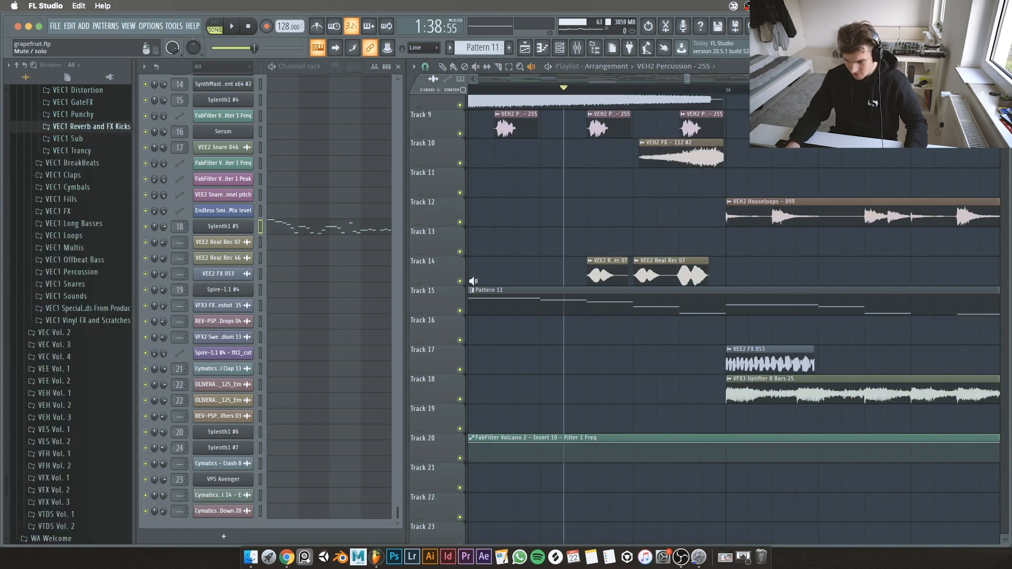
{"action": "left_click", "coordinate": [592, 273]}
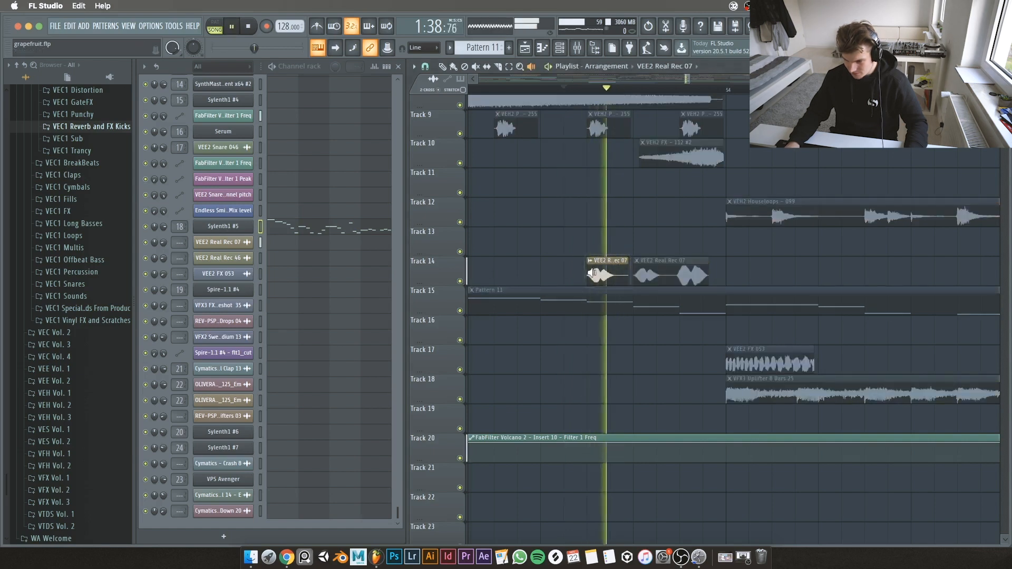
{"action": "mouse_move", "coordinate": [654, 275]}
{"action": "left_mouse_down"}
{"action": "mouse_move", "coordinate": [690, 274]}
{"action": "mouse_move", "coordinate": [662, 274]}
{"action": "left_mouse_up"}
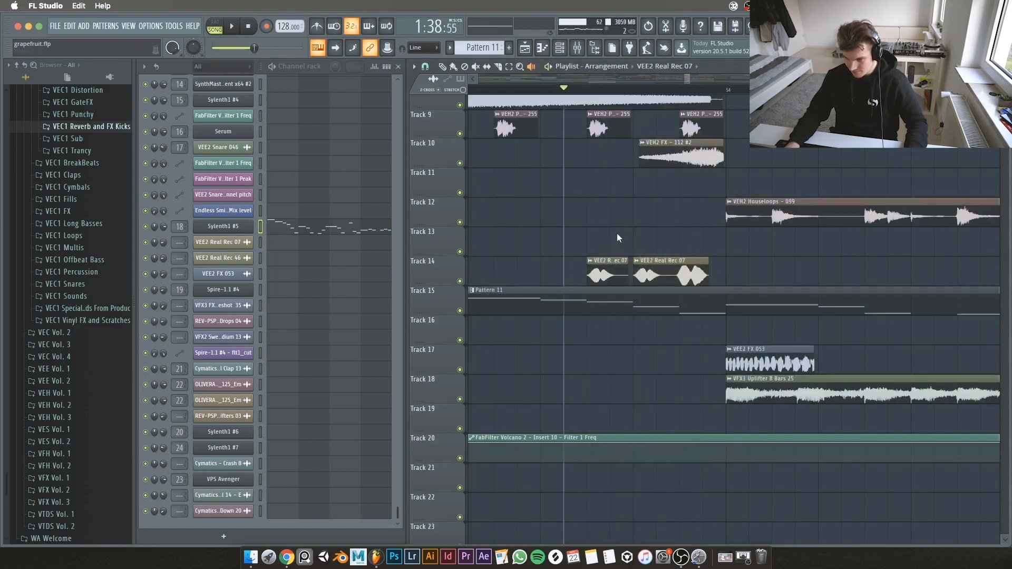
Step: Play the full arrangement from bar 53 into bar 54 to hear the break with the vocal and FX clips
{"action": "scroll", "coordinate": [620, 235], "scroll_direction": "down", "scroll_amount": 4}
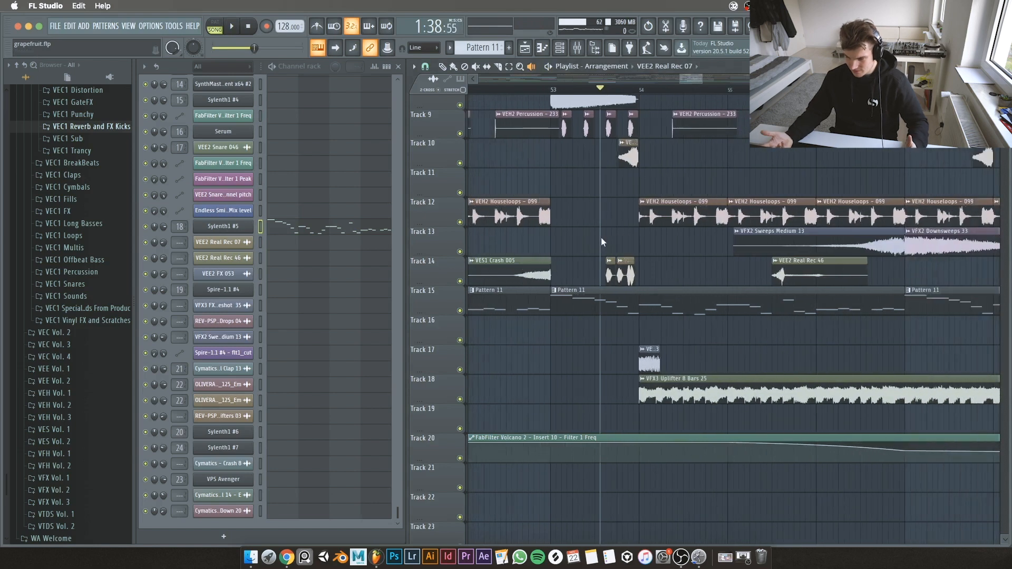
{"action": "scroll", "coordinate": [599, 237], "scroll_direction": "up", "scroll_amount": 3}
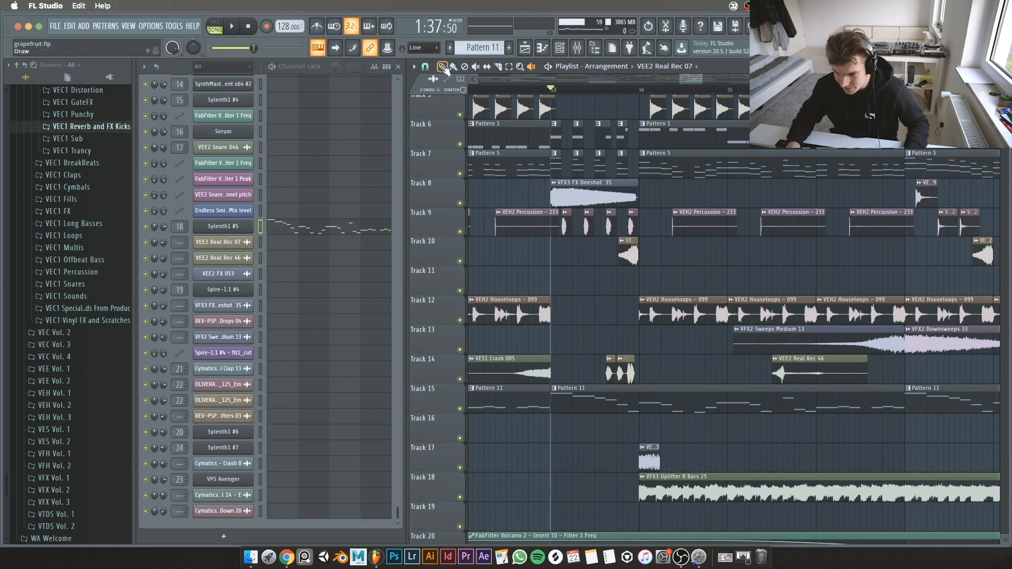
{"action": "scroll", "coordinate": [610, 246], "scroll_direction": "up", "scroll_amount": 4}
{"action": "key", "text": "space"}
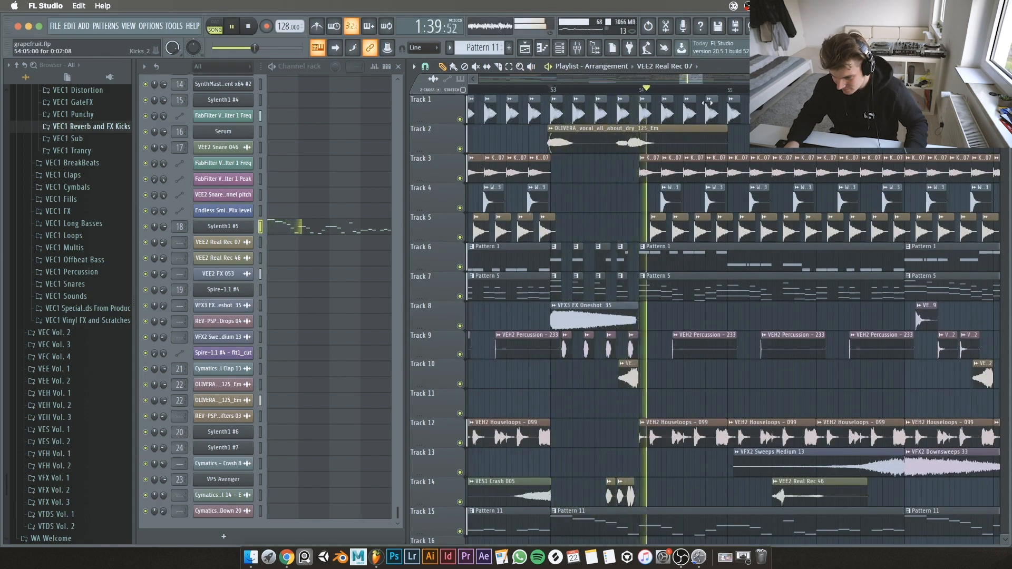
{"action": "key", "text": "space"}
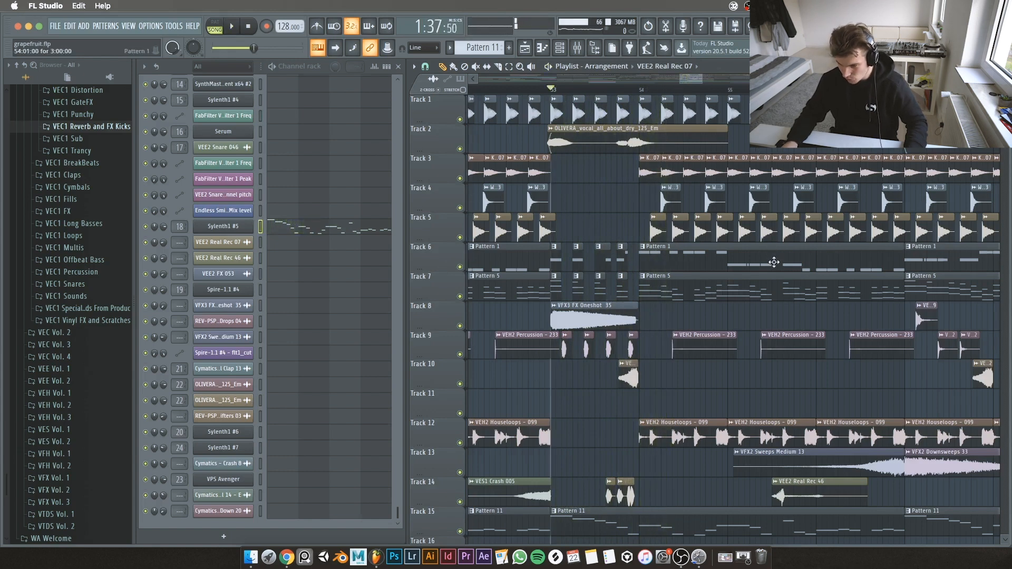
Step: Play the full arrangement from bar 54, checking the FX, uplifter and filter automation tracks during playback
{"action": "scroll", "coordinate": [659, 210], "scroll_direction": "up", "scroll_amount": 2}
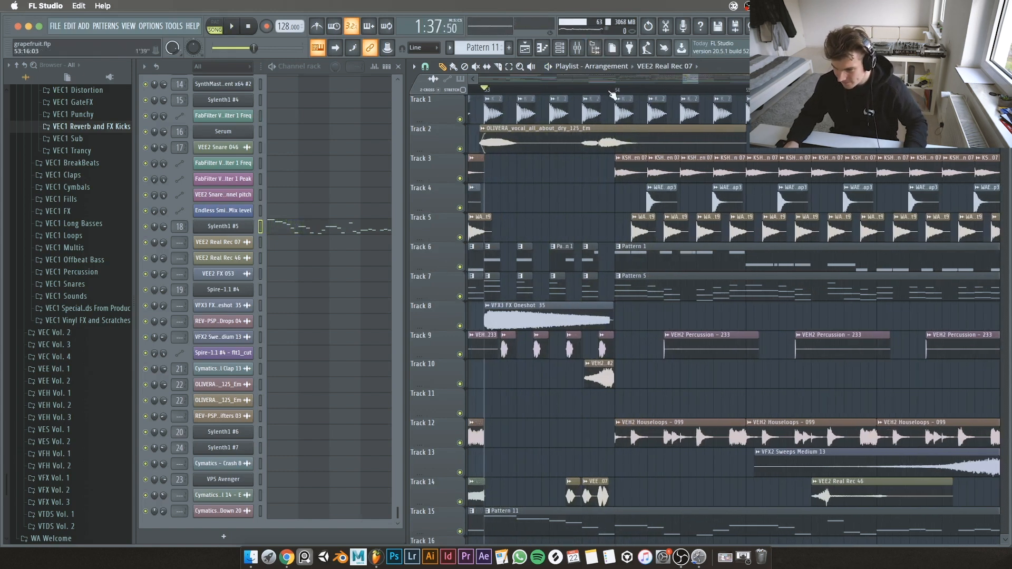
{"action": "left_click_drag", "start_coordinate": [698, 78], "coordinate": [744, 78]}
{"action": "key", "text": "space"}
{"action": "scroll", "coordinate": [551, 274], "scroll_direction": "down", "scroll_amount": 7}
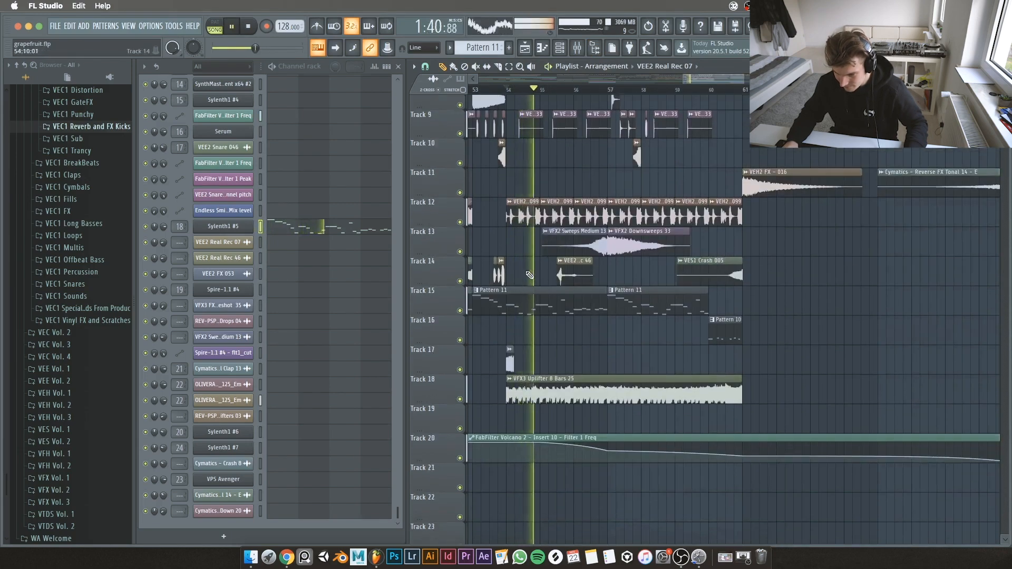
{"action": "scroll", "coordinate": [550, 275], "scroll_direction": "down", "scroll_amount": 5}
{"action": "scroll", "coordinate": [640, 234], "scroll_direction": "up", "scroll_amount": 8}
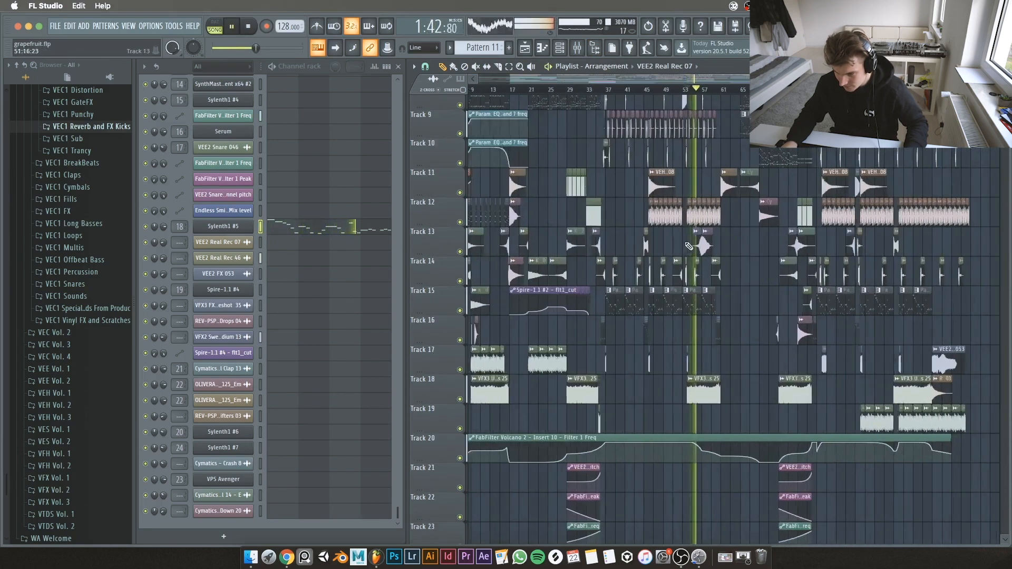
{"action": "scroll", "coordinate": [625, 221], "scroll_direction": "down", "scroll_amount": 1}
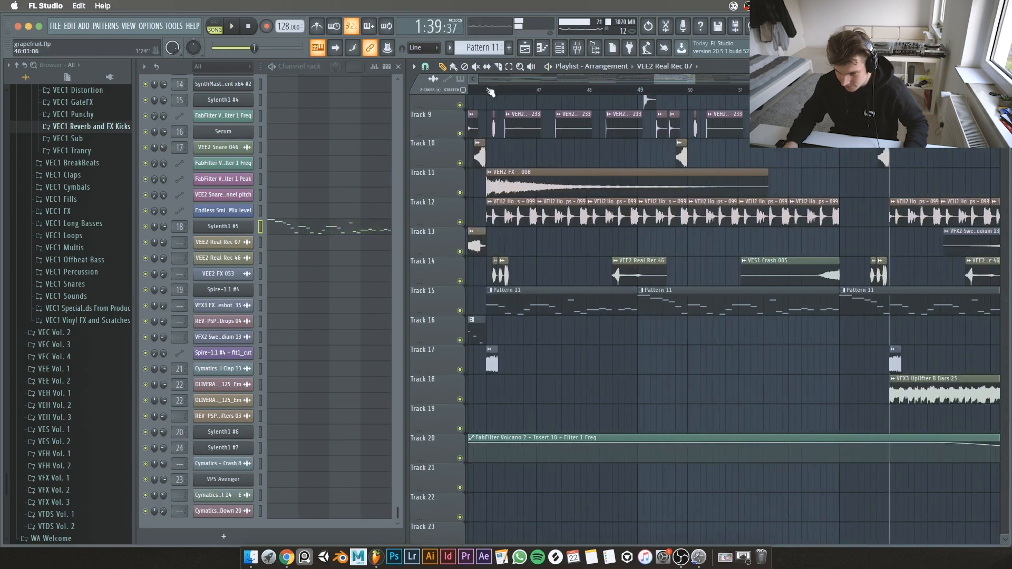
Step: Solo Track 12, play its VEH2 Houseloops - 099 clips from bar 46, and restore all tracks
{"action": "right_click", "coordinate": [460, 222]}
{"action": "key", "text": "space"}
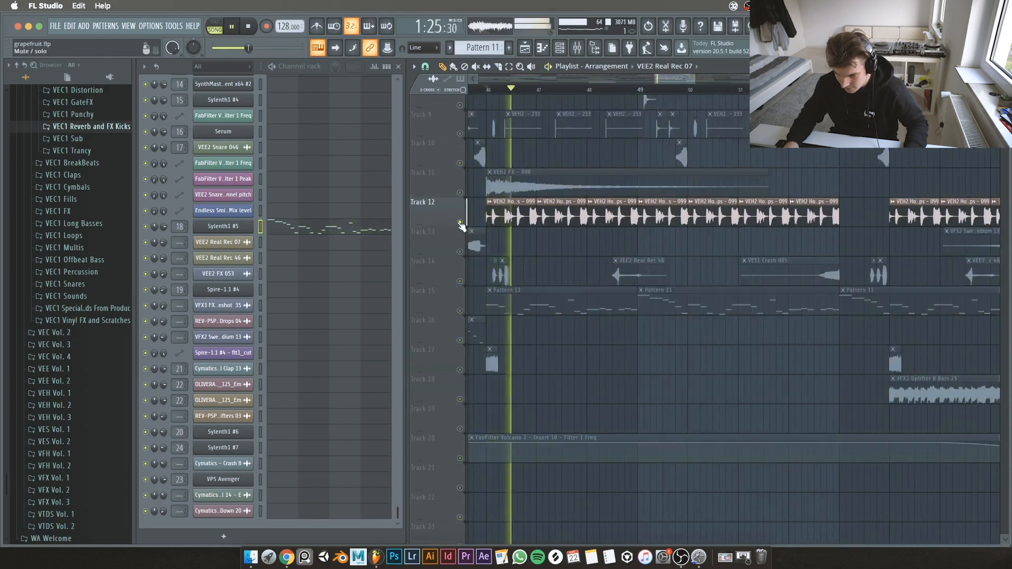
{"action": "left_click", "coordinate": [466, 223]}
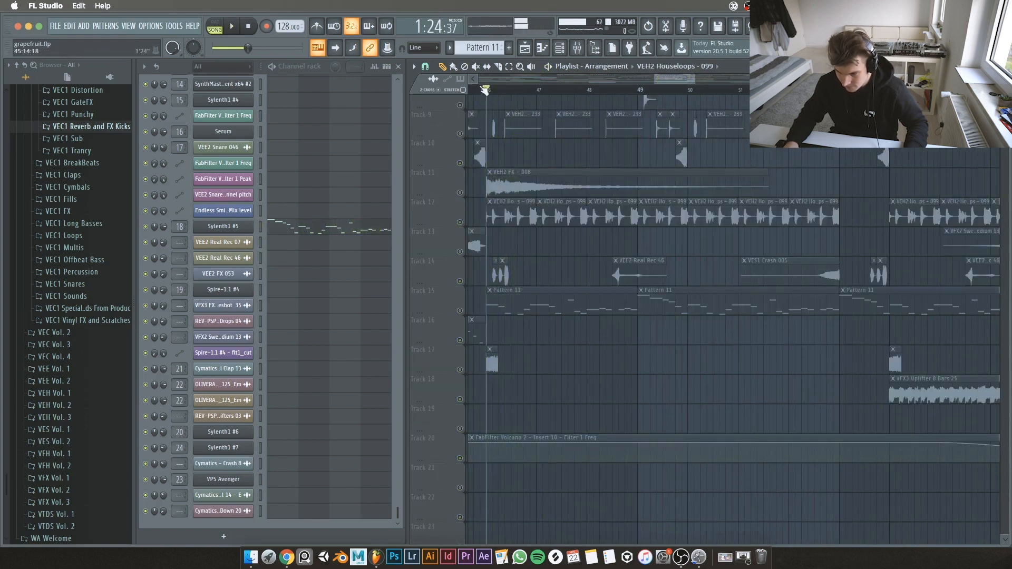
{"action": "left_click", "coordinate": [460, 222]}
{"action": "right_click", "coordinate": [460, 222]}
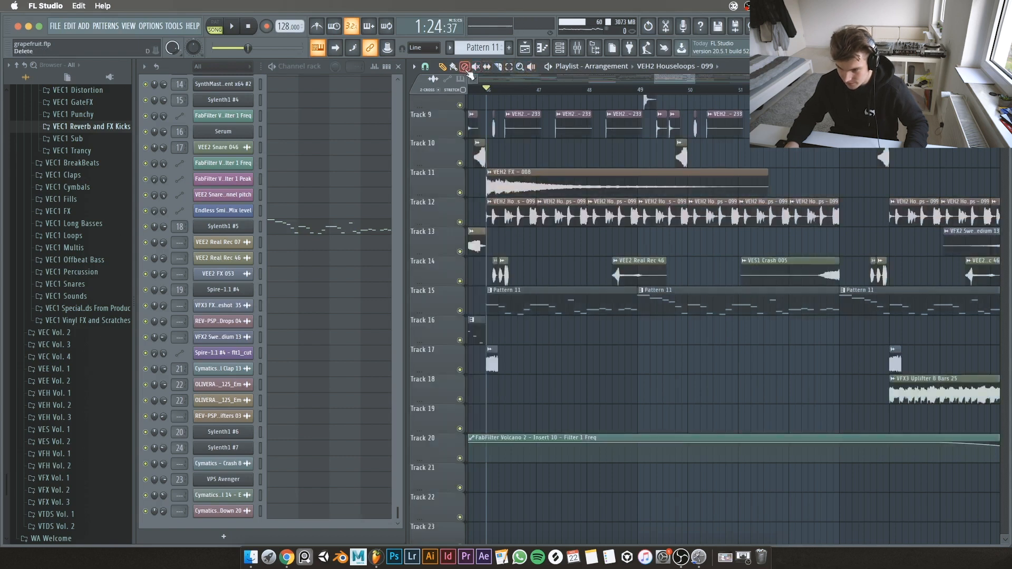
Step: Audition the first VEH2 Houseloops - 099 clip on Track 12 alone, and play the full arrangement from bar 46
{"action": "right_click", "coordinate": [491, 216]}
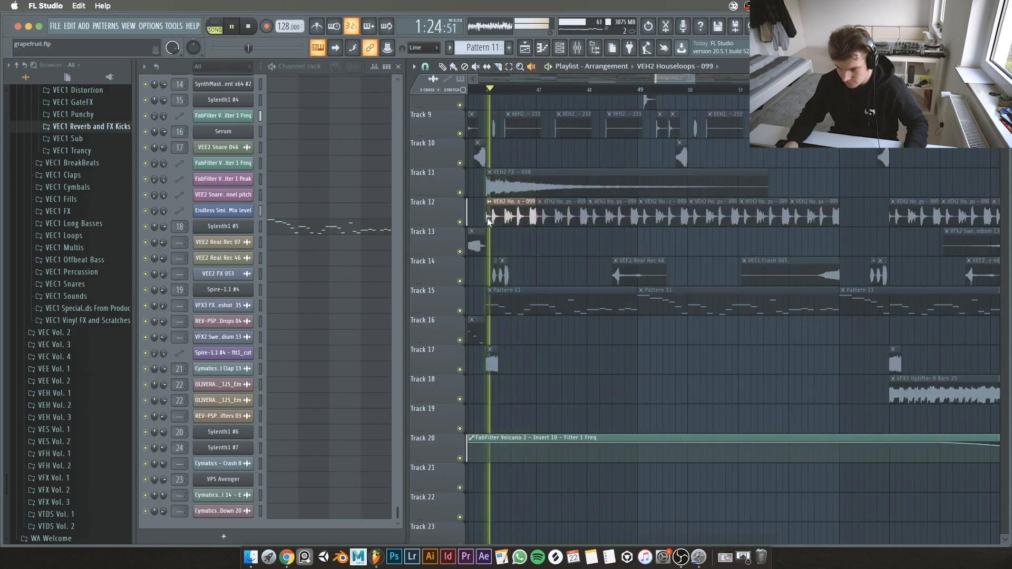
{"action": "right_click", "coordinate": [487, 217]}
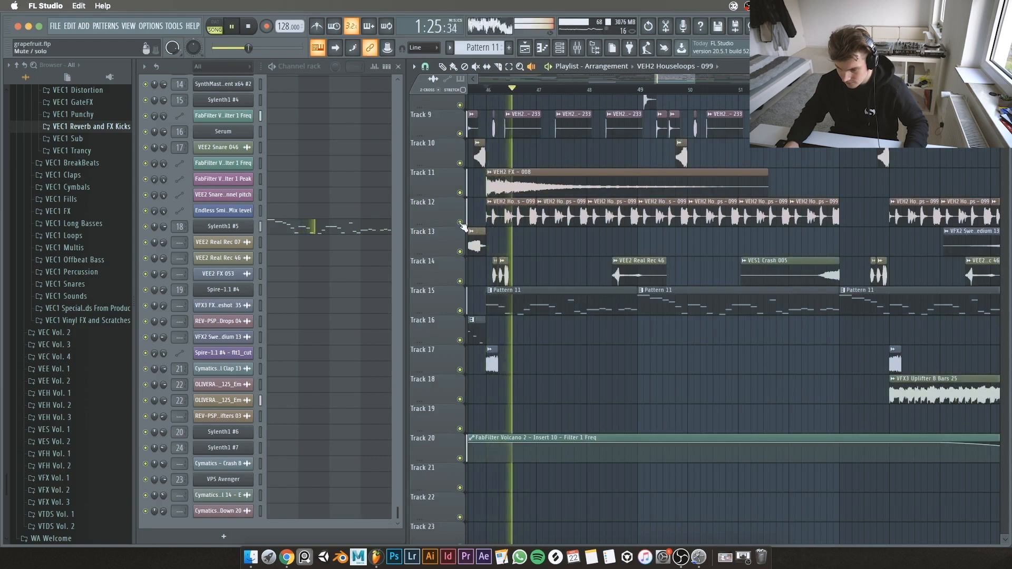
{"action": "scroll", "coordinate": [802, 227], "scroll_direction": "down", "scroll_amount": 3}
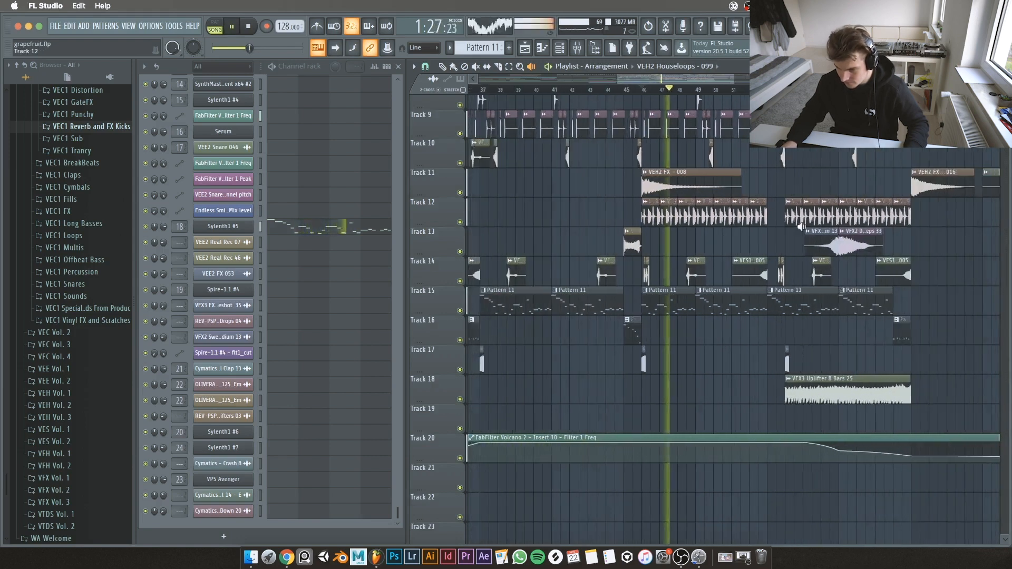
{"action": "scroll", "coordinate": [801, 227], "scroll_direction": "up", "scroll_amount": 3}
{"action": "scroll", "coordinate": [738, 224], "scroll_direction": "up", "scroll_amount": 6}
{"action": "key", "text": "space"}
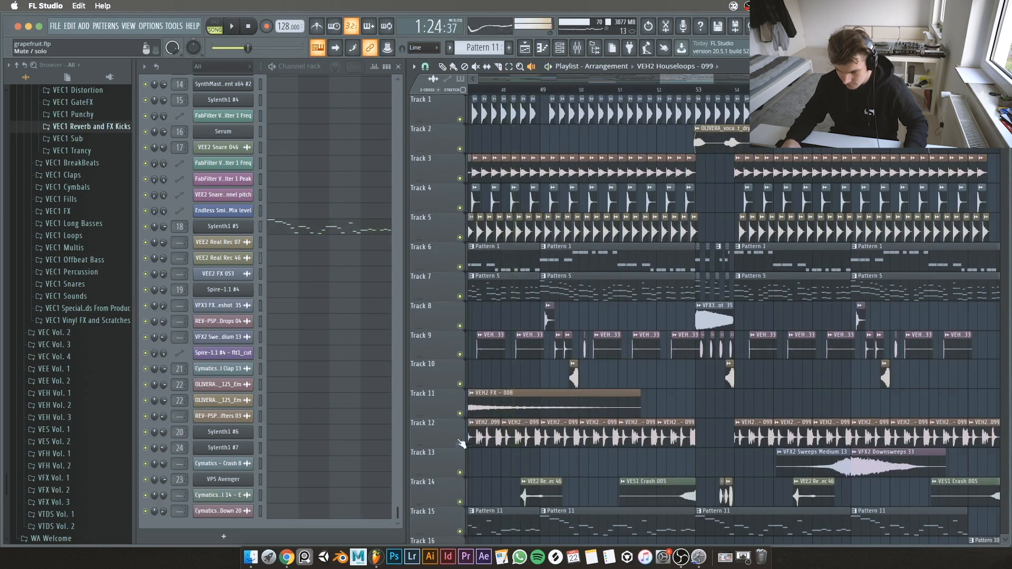
Step: Play the full arrangement from just before bar 53 through the break into bar 54
{"action": "scroll", "coordinate": [662, 283], "scroll_direction": "up", "scroll_amount": 4}
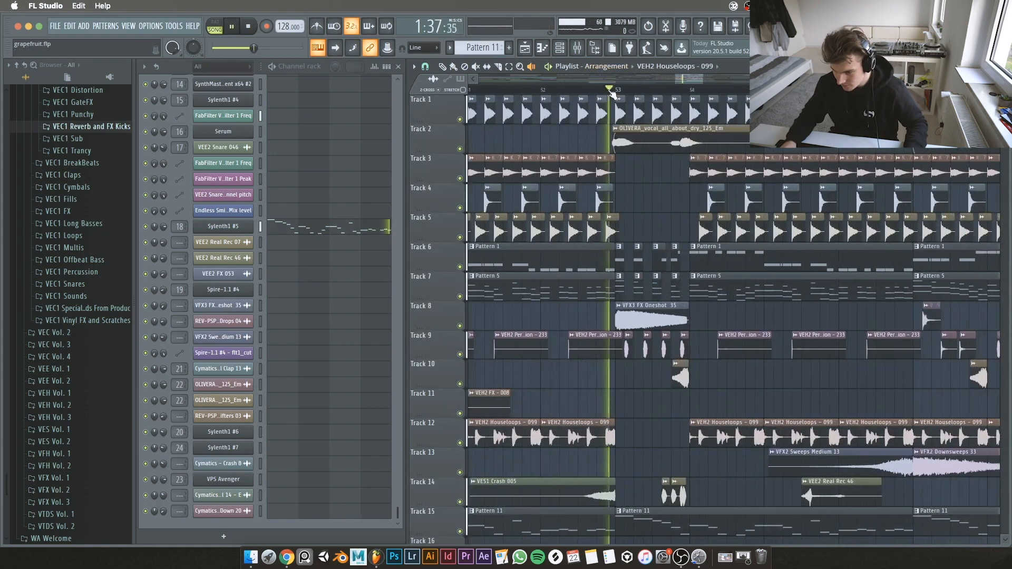
{"action": "scroll", "coordinate": [746, 188], "scroll_direction": "down", "scroll_amount": 4}
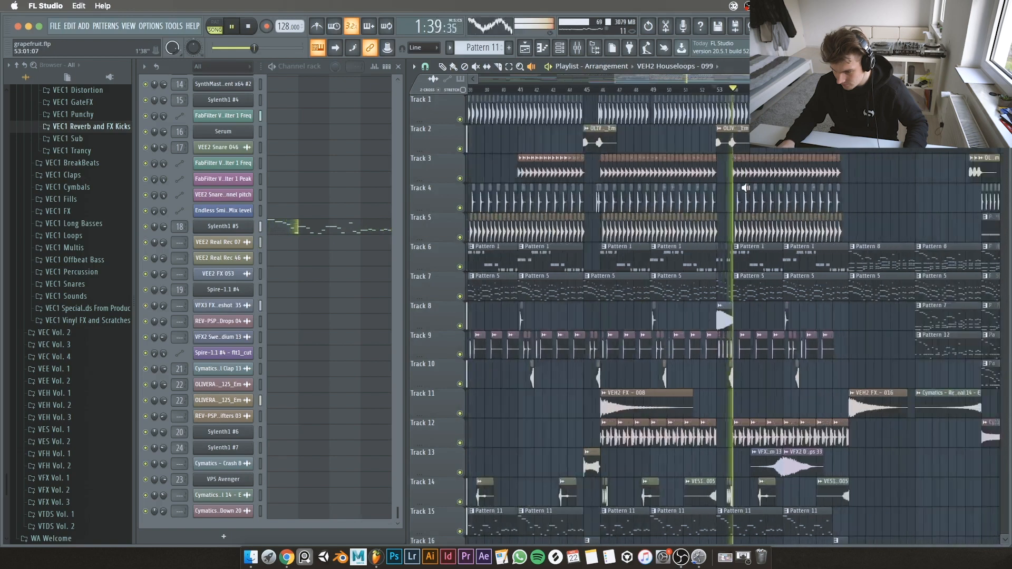
{"action": "scroll", "coordinate": [746, 188], "scroll_direction": "up", "scroll_amount": 4}
{"action": "key", "text": "space"}
Step: Audition the VEE2 Real Rec 07 clip on Track 14 again at the end of bar 53
{"action": "scroll", "coordinate": [655, 245], "scroll_direction": "down", "scroll_amount": 5}
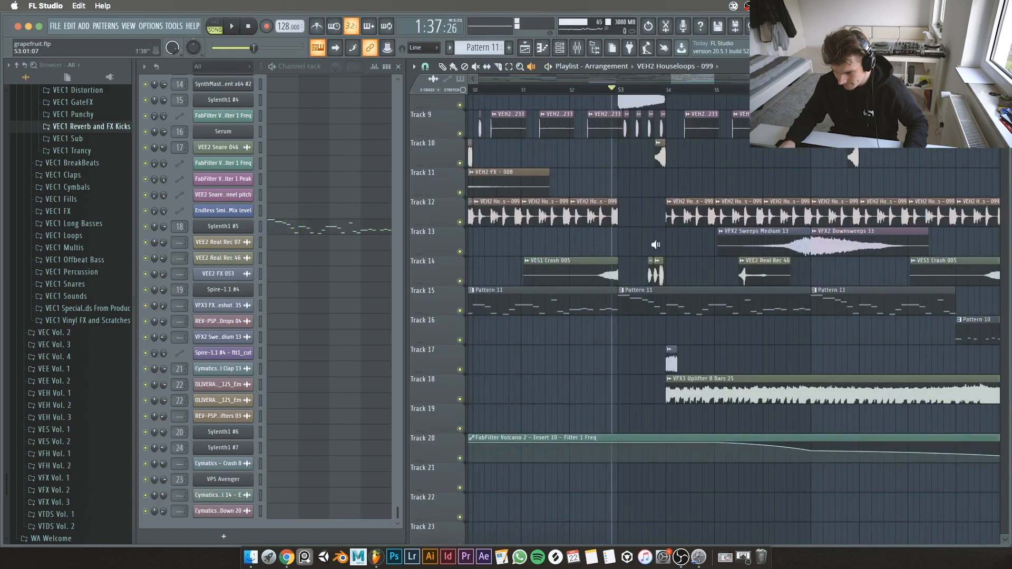
{"action": "key", "text": "space"}
{"action": "scroll", "coordinate": [656, 253], "scroll_direction": "up", "scroll_amount": 2}
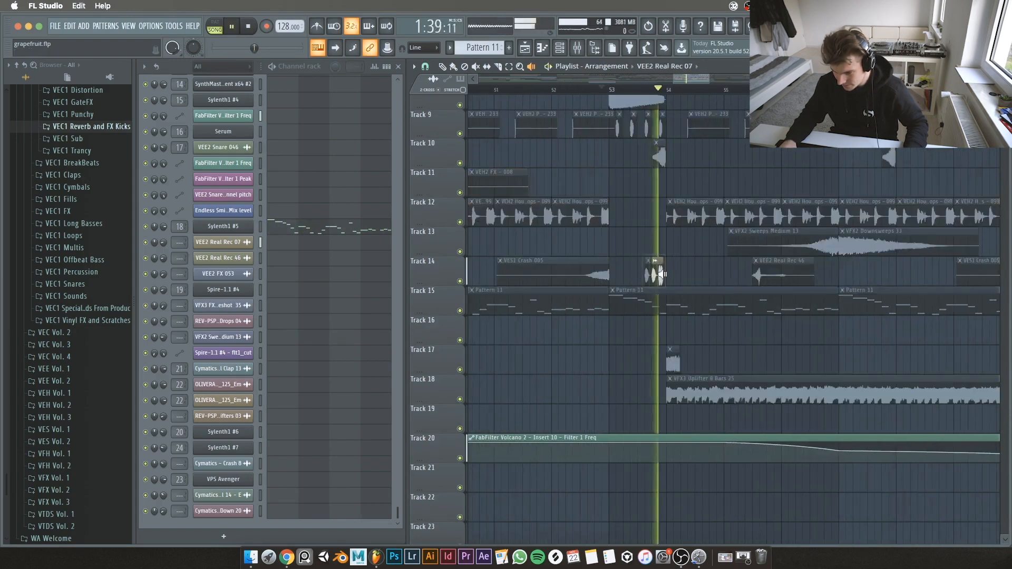
{"action": "key", "text": "space"}
{"action": "scroll", "coordinate": [638, 205], "scroll_direction": "up", "scroll_amount": 5}
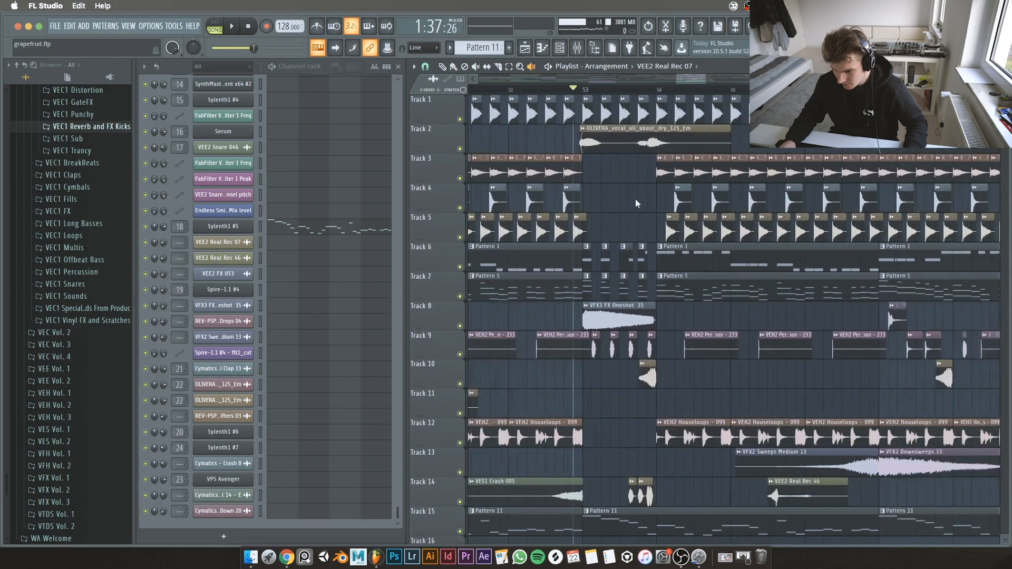
Step: Audition the VEH2 FX - 124 clip alone on Track 13 at bar 45
{"action": "scroll", "coordinate": [635, 198], "scroll_direction": "down", "scroll_amount": 5}
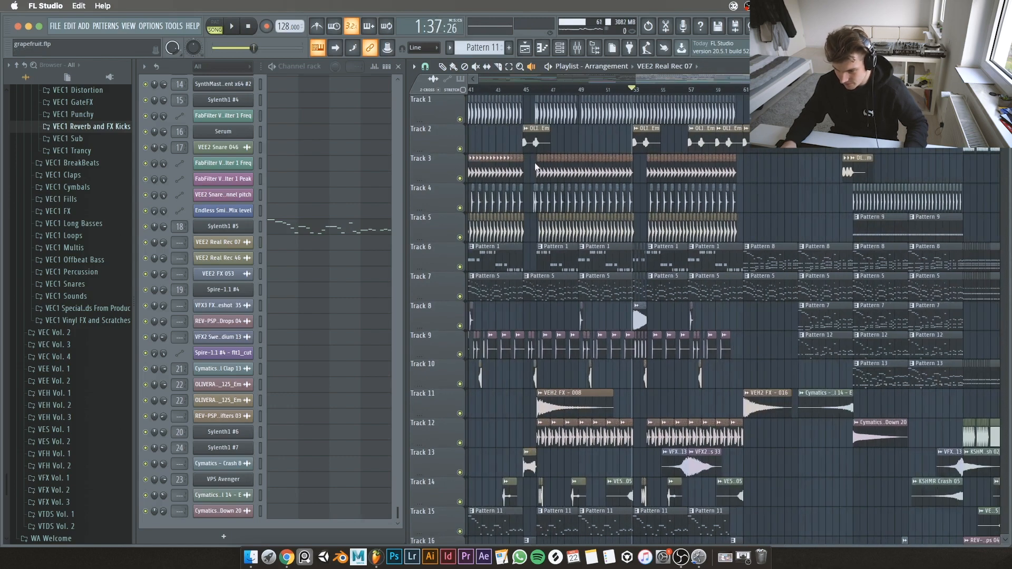
{"action": "scroll", "coordinate": [511, 285], "scroll_direction": "up", "scroll_amount": 3}
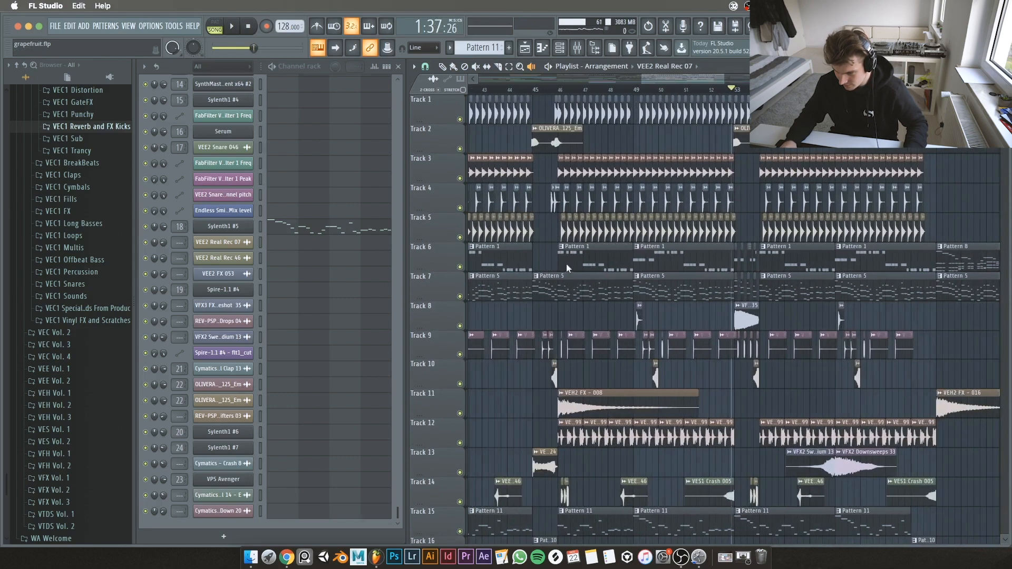
{"action": "scroll", "coordinate": [555, 272], "scroll_direction": "down", "scroll_amount": 3}
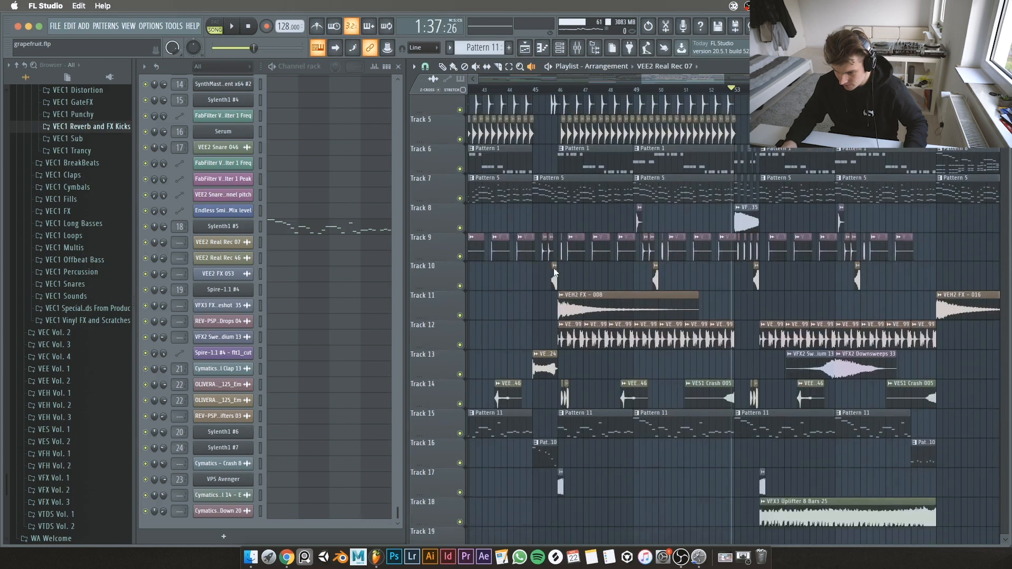
{"action": "left_click", "coordinate": [532, 361]}
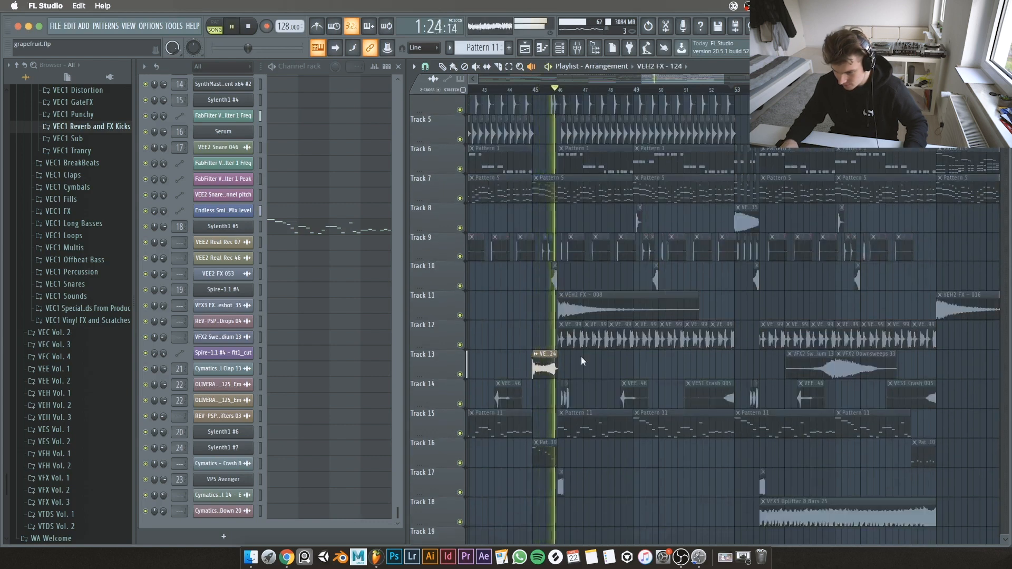
{"action": "scroll", "coordinate": [747, 275], "scroll_direction": "down", "scroll_amount": 2}
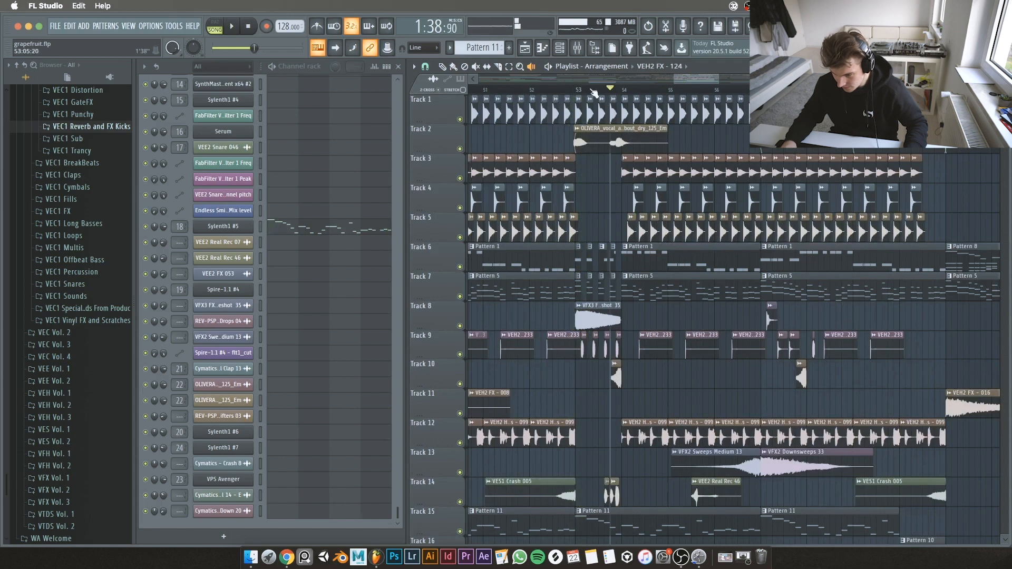
Step: Play the full arrangement from the start of bar 53, and audition the VFX3 Uplifter 8 Bars 25 clip alone on Track 18
{"action": "key", "text": "space"}
{"action": "scroll", "coordinate": [680, 206], "scroll_direction": "down", "scroll_amount": 7}
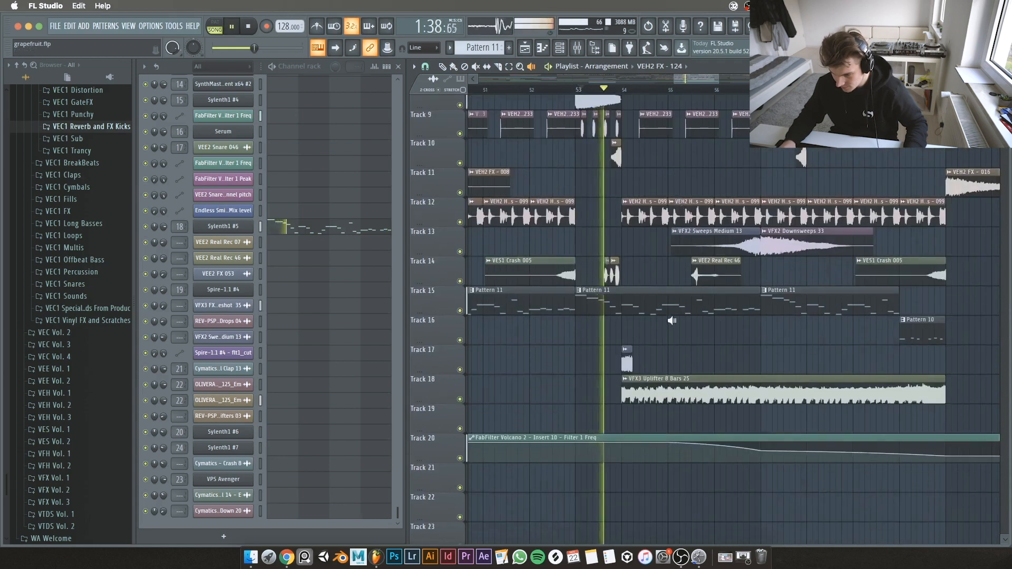
{"action": "key", "text": "space"}
{"action": "left_click", "coordinate": [628, 392]}
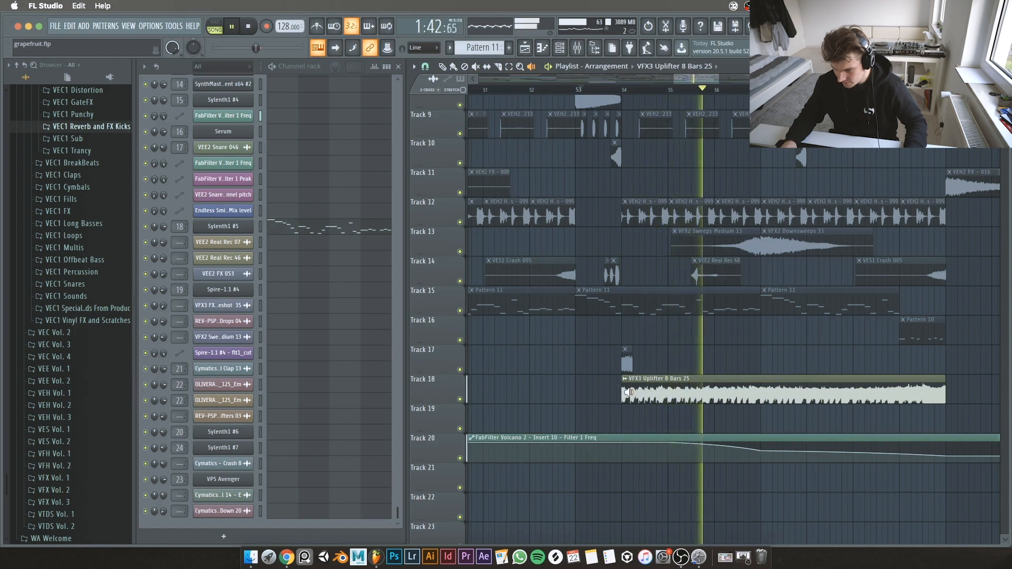
Step: Play the full arrangement from the middle of bar 60, through the end of the drop, into bar 63
{"action": "scroll", "coordinate": [643, 389], "scroll_direction": "down", "scroll_amount": 10}
{"action": "scroll", "coordinate": [475, 394], "scroll_direction": "up", "scroll_amount": 5}
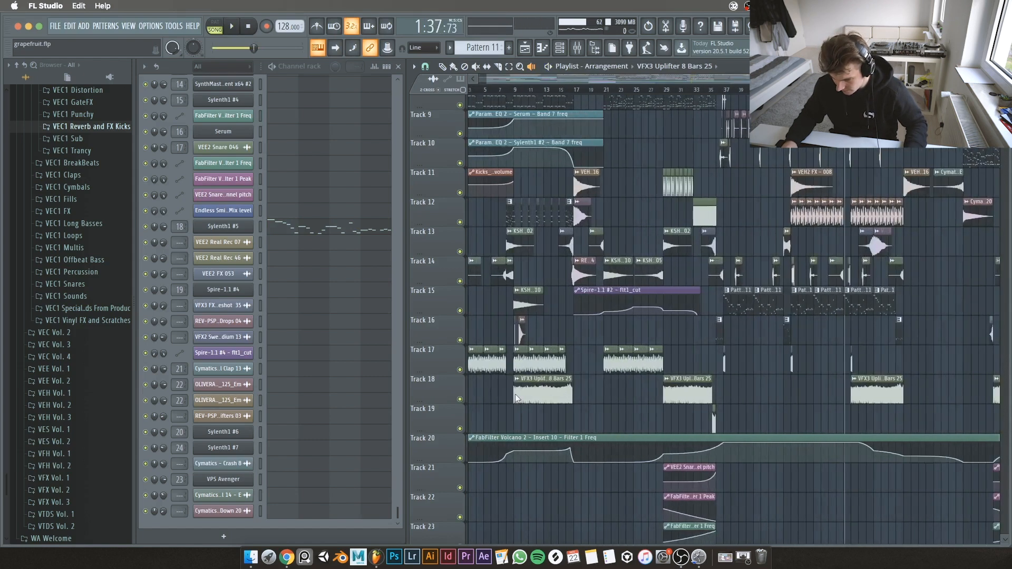
{"action": "scroll", "coordinate": [514, 394], "scroll_direction": "right", "scroll_amount": 5}
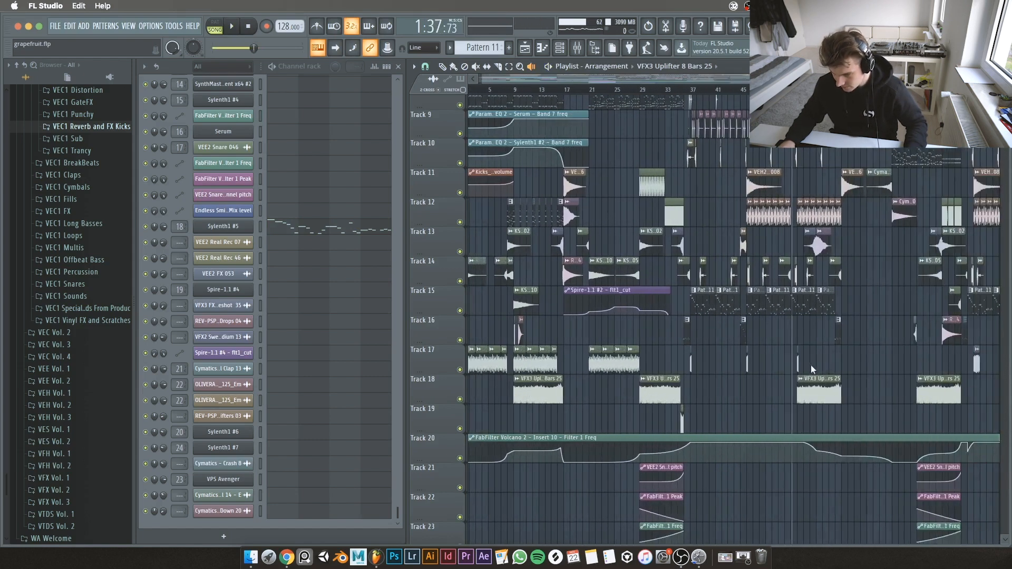
{"action": "scroll", "coordinate": [811, 365], "scroll_direction": "right", "scroll_amount": 5}
{"action": "scroll", "coordinate": [844, 343], "scroll_direction": "up", "scroll_amount": 5}
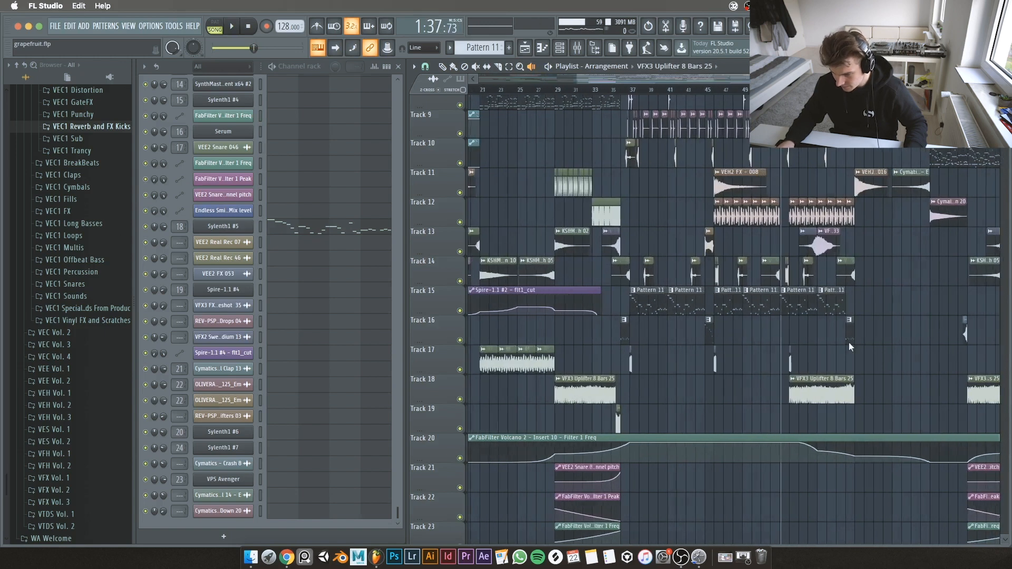
{"action": "key", "text": "space"}
{"action": "scroll", "coordinate": [823, 343], "scroll_direction": "up", "scroll_amount": 7}
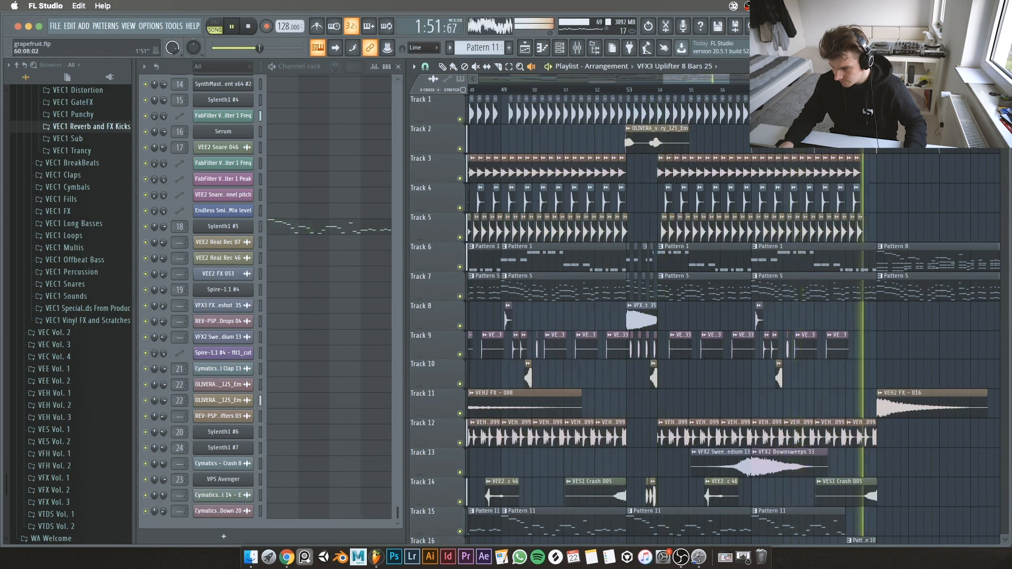
{"action": "left_click_drag", "start_coordinate": [711, 80], "coordinate": [746, 81]}
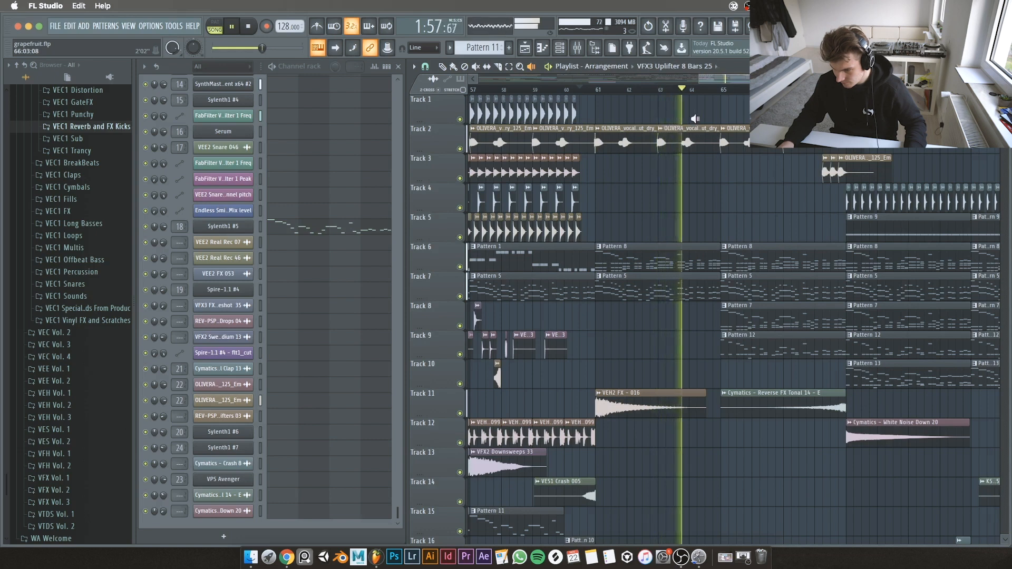
{"action": "key", "text": "space"}
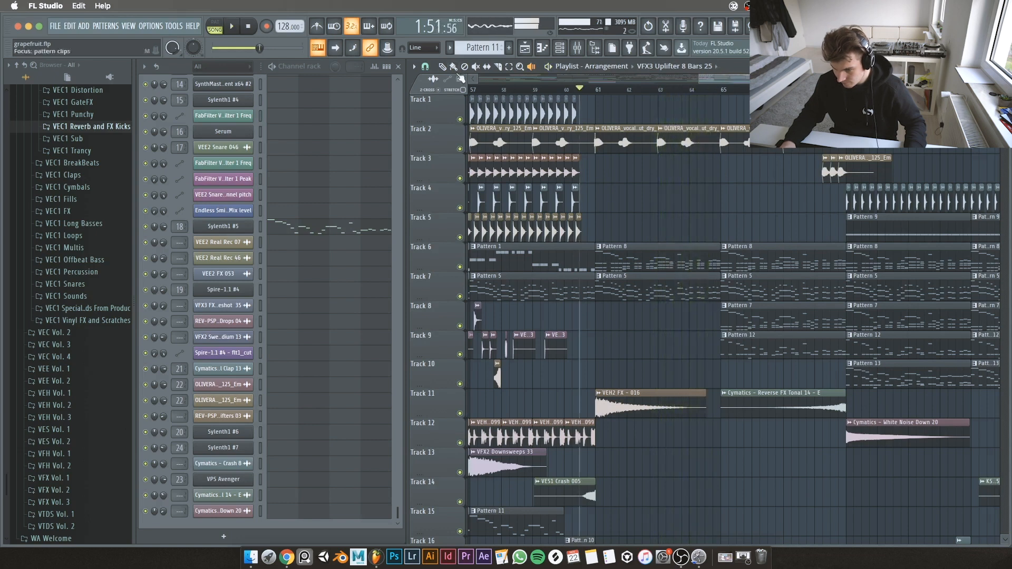
Step: Select Pattern 8 on Track 6 with the Draw tool and play that pattern on its own
{"action": "left_click", "coordinate": [443, 67]}
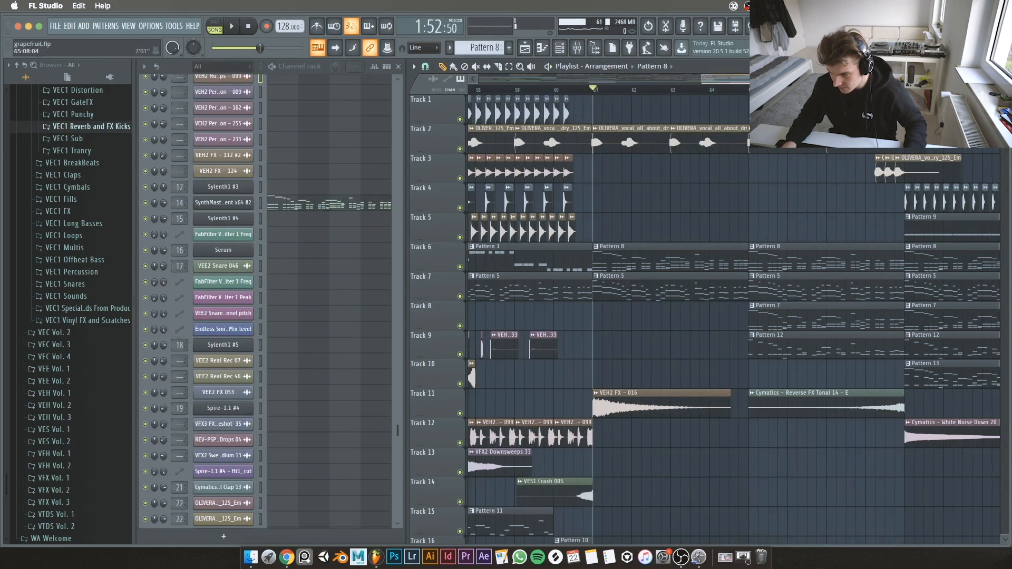
{"action": "left_click_drag", "start_coordinate": [756, 79], "coordinate": [786, 79]}
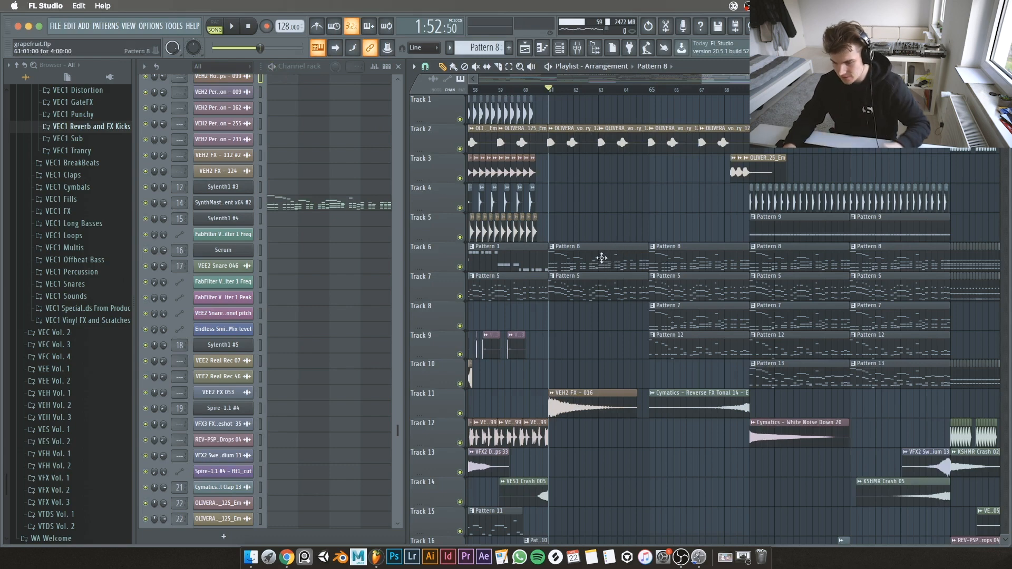
{"action": "left_click", "coordinate": [278, 66]}
{"action": "key", "text": "space"}
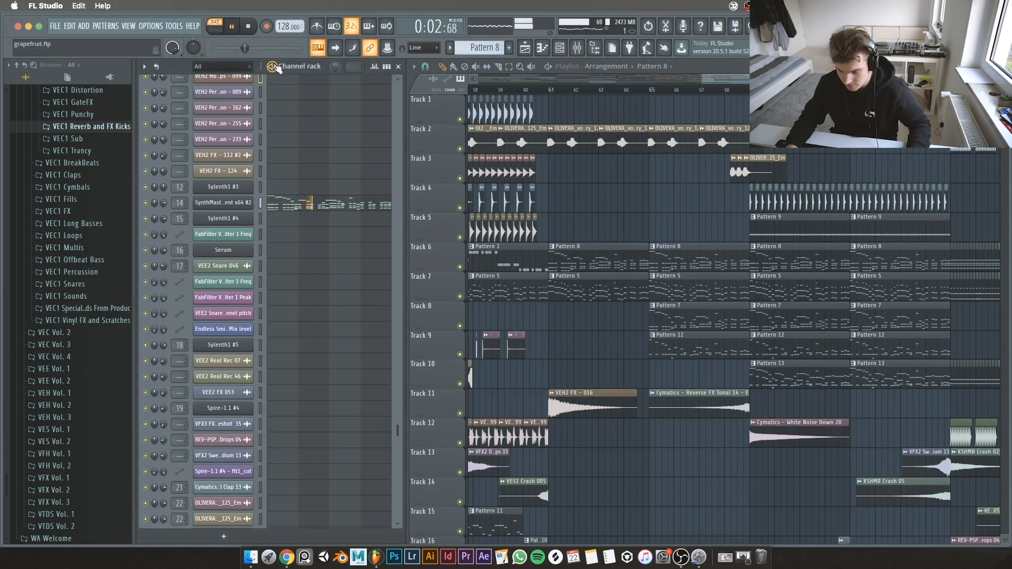
{"action": "key", "text": "space"}
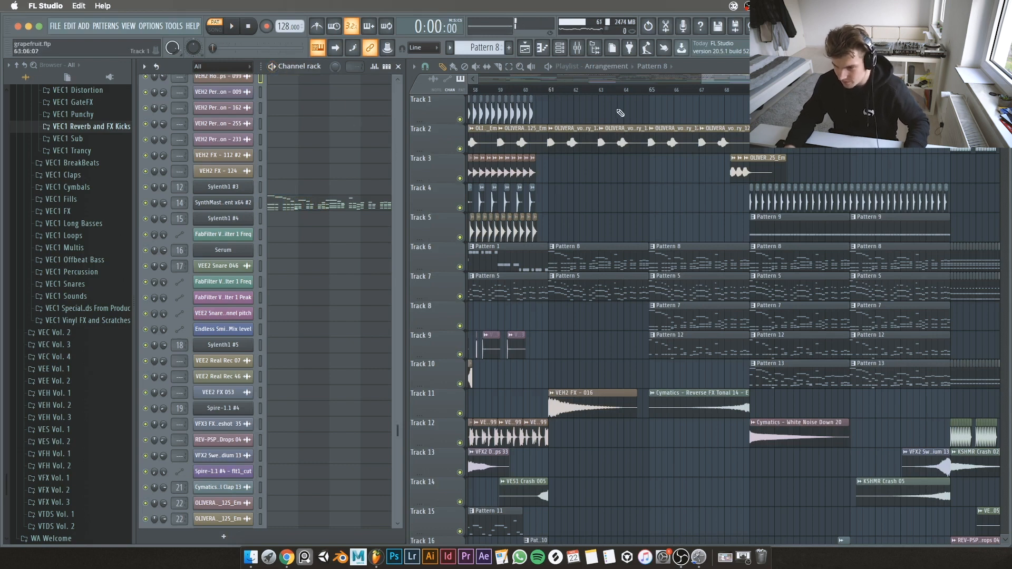
Step: Play the full arrangement from the middle of bar 64 past the entry of Patterns 7 and 12, and select Pattern 12
{"action": "left_click", "coordinate": [551, 91]}
{"action": "left_click_drag", "start_coordinate": [702, 78], "coordinate": [684, 79]}
{"action": "scroll", "coordinate": [694, 197], "scroll_direction": "up", "scroll_amount": 5}
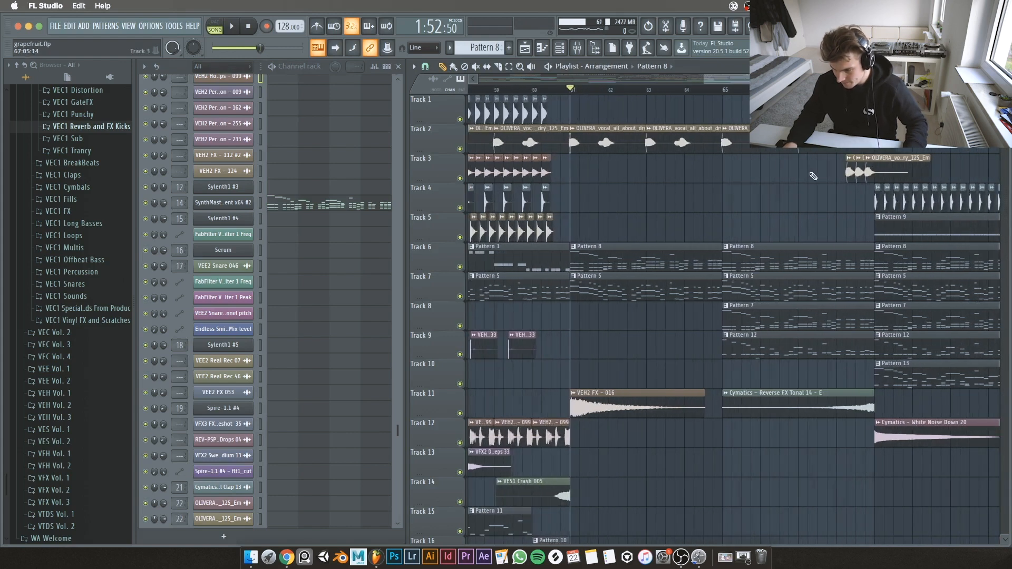
{"action": "scroll", "coordinate": [785, 188], "scroll_direction": "up", "scroll_amount": 3}
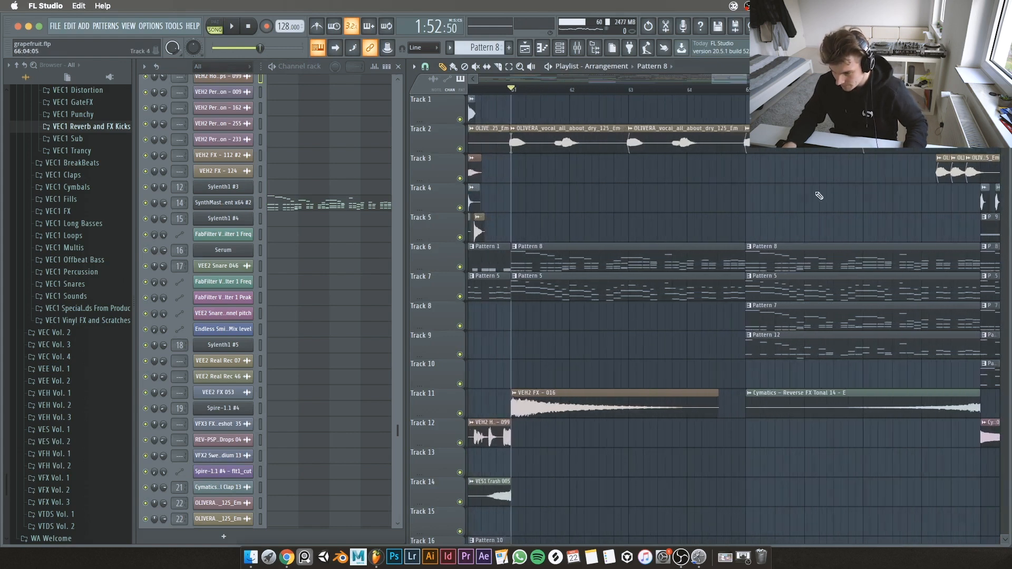
{"action": "scroll", "coordinate": [925, 225], "scroll_direction": "up", "scroll_amount": 3}
{"action": "left_click", "coordinate": [637, 90]}
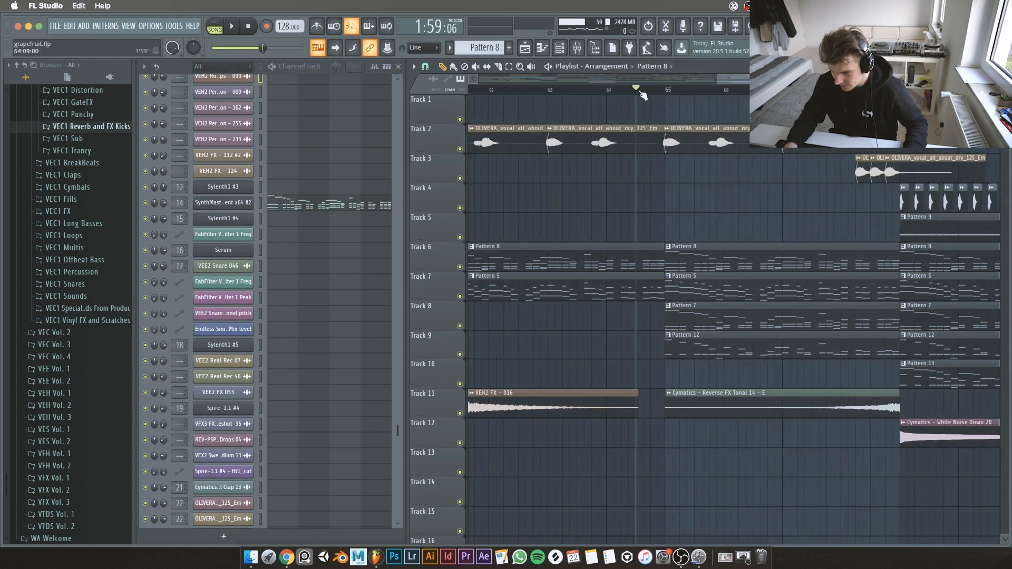
{"action": "key", "text": "space"}
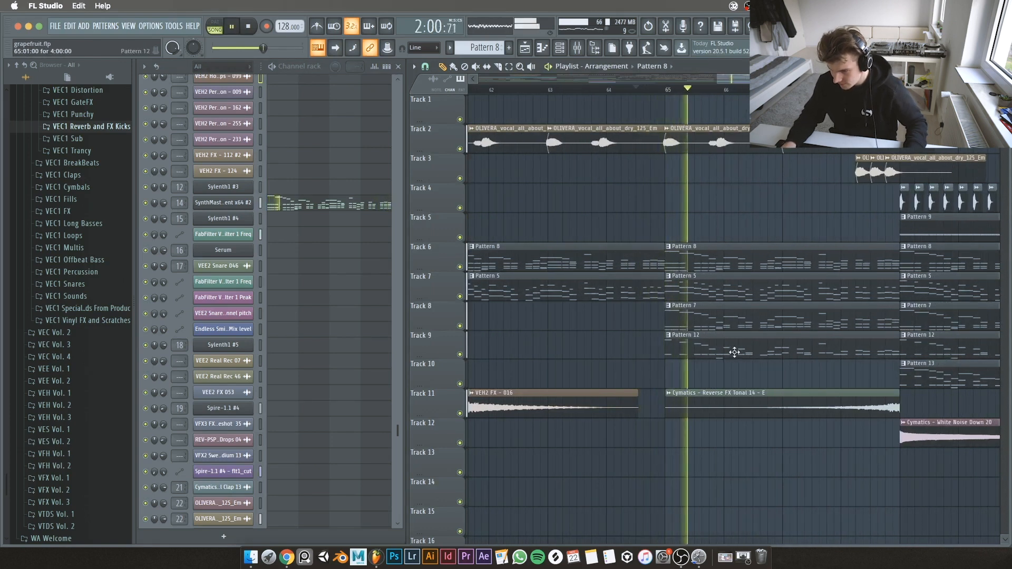
{"action": "scroll", "coordinate": [727, 348], "scroll_direction": "down", "scroll_amount": 2}
{"action": "scroll", "coordinate": [727, 348], "scroll_direction": "up", "scroll_amount": 2}
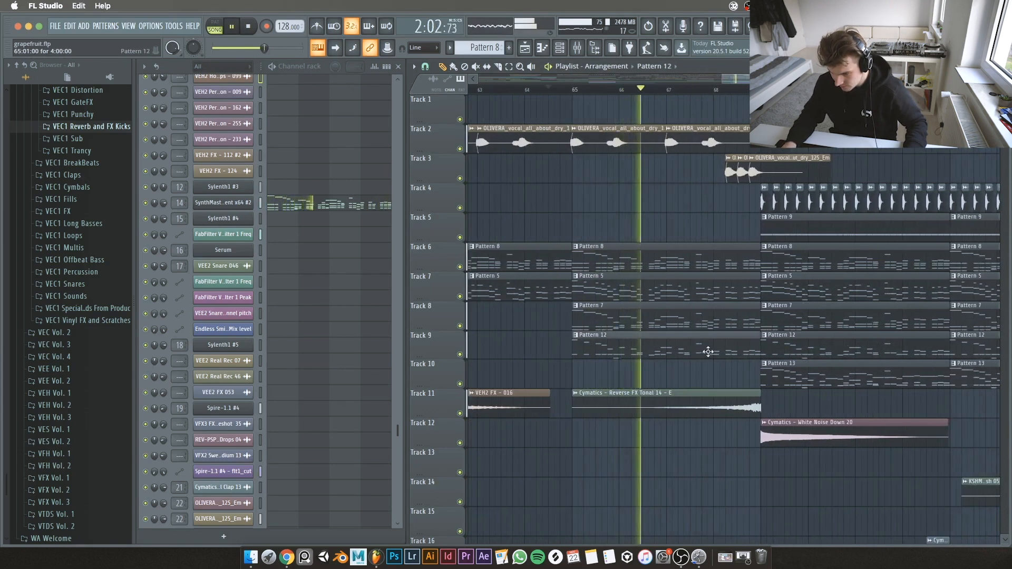
{"action": "key", "text": "space"}
Step: Play Pattern 12 on its own and inspect the Fluffy preset in the Spire-1.1 #4 instrument, closing its window again
{"action": "left_click", "coordinate": [272, 67]}
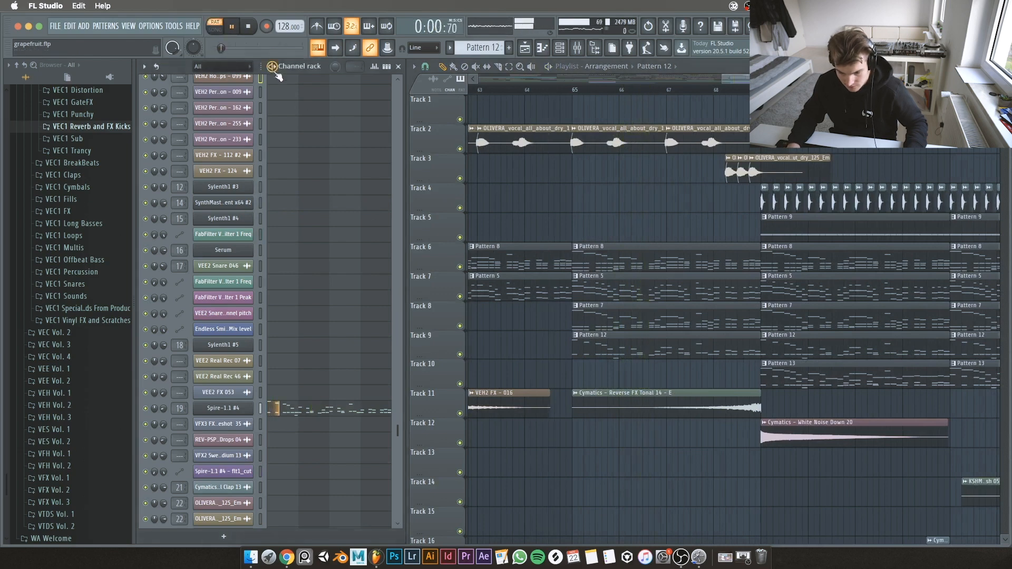
{"action": "left_click", "coordinate": [230, 409]}
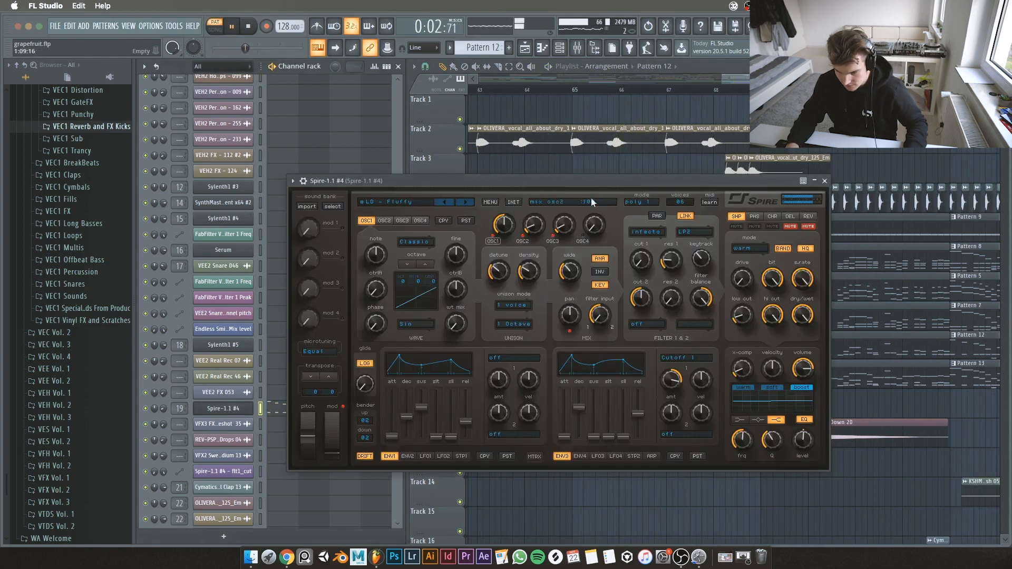
{"action": "left_click", "coordinate": [825, 181]}
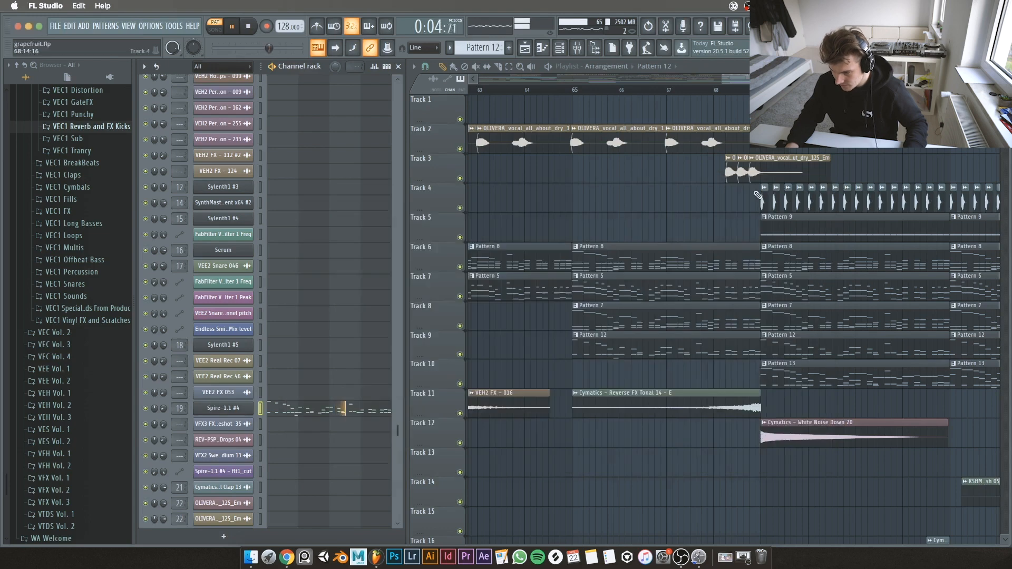
Step: Review the effects chain on the Spire-1.1 #4 mixer insert, toggling Sausage Fattener, and close the mixer
{"action": "left_click", "coordinate": [179, 409]}
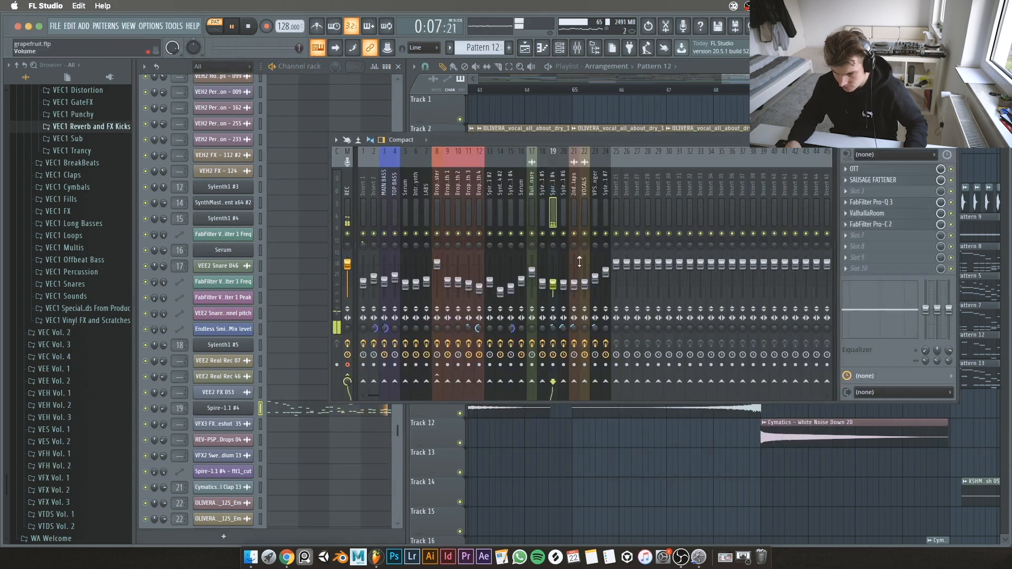
{"action": "left_click", "coordinate": [951, 180]}
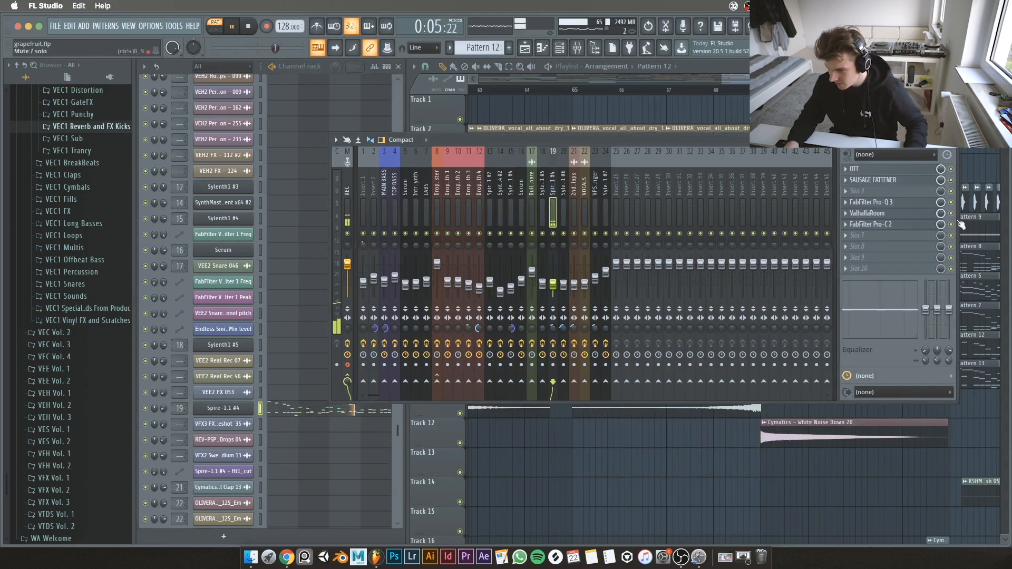
{"action": "left_click", "coordinate": [955, 141]}
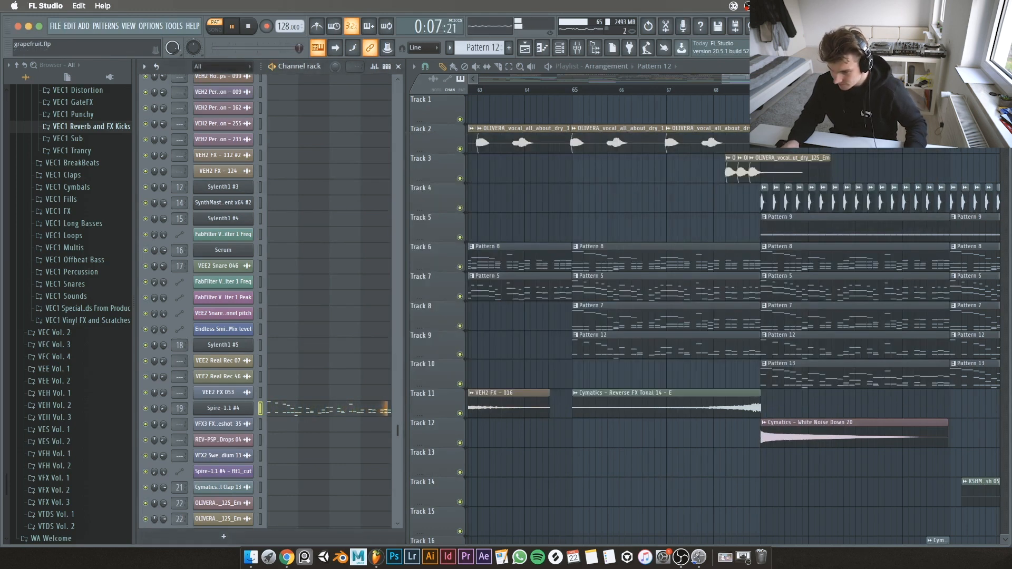
Step: Return to song playback and play the full arrangement from bar 67 into bar 69
{"action": "scroll", "coordinate": [705, 185], "scroll_direction": "down", "scroll_amount": 2}
{"action": "scroll", "coordinate": [753, 179], "scroll_direction": "up", "scroll_amount": 1}
{"action": "key", "text": "l"}
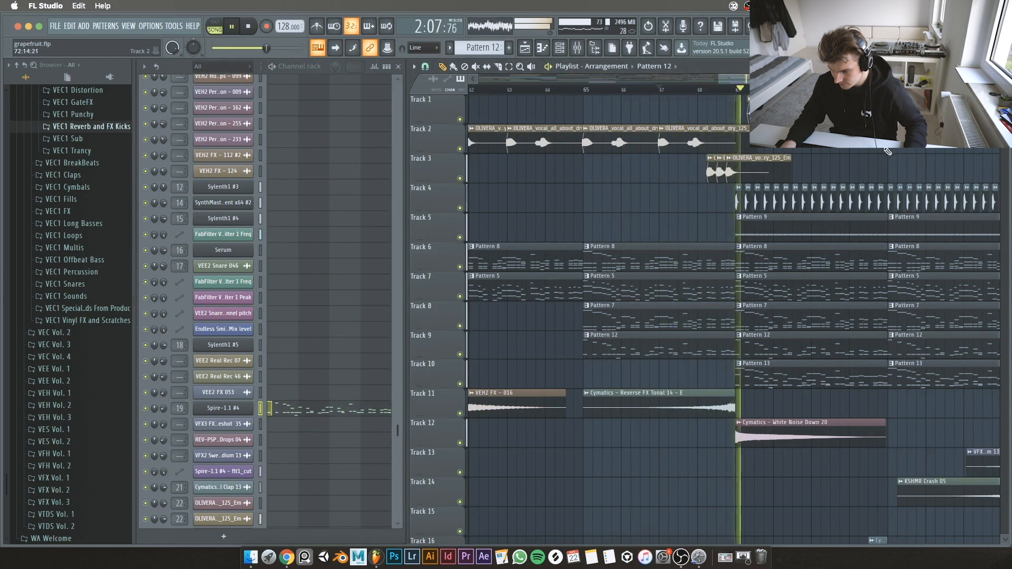
{"action": "scroll", "coordinate": [867, 313], "scroll_direction": "up", "scroll_amount": 2}
{"action": "key", "text": "space"}
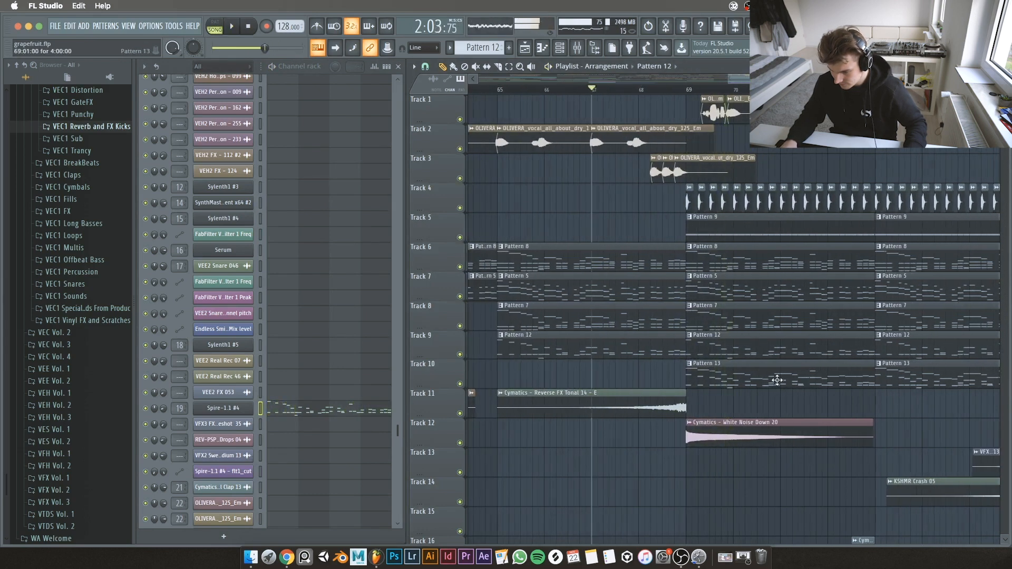
Step: Select Pattern 13 on Track 10 and play that pattern on its own
{"action": "left_click", "coordinate": [777, 381]}
{"action": "scroll", "coordinate": [334, 217], "scroll_direction": "down", "scroll_amount": 6}
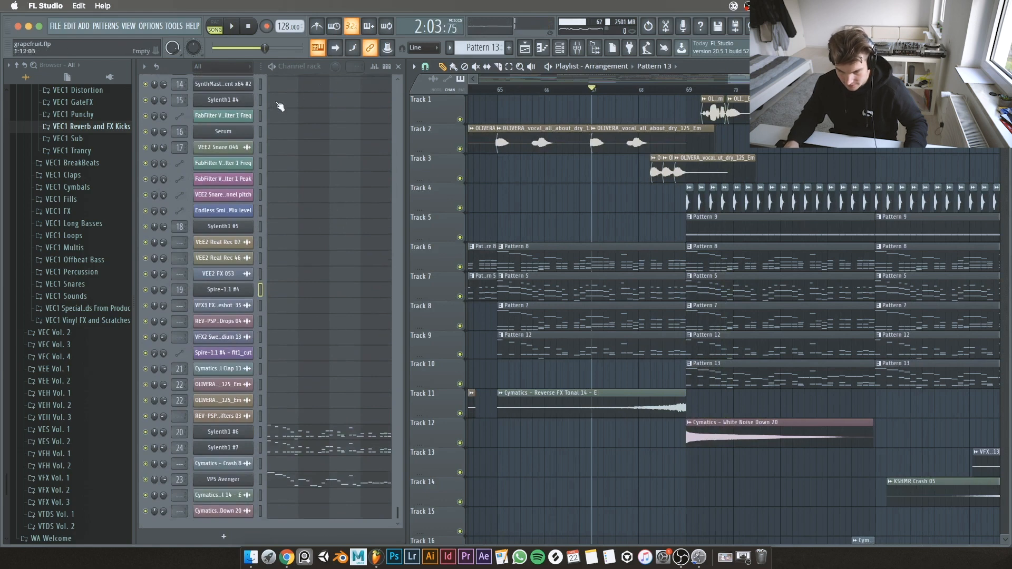
{"action": "key", "text": "l"}
{"action": "key", "text": "space"}
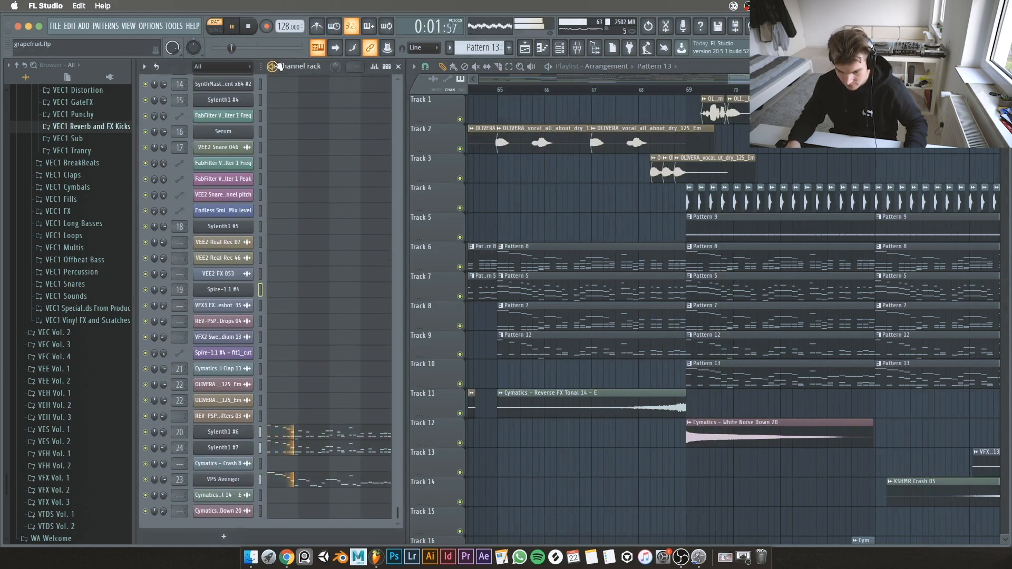
{"action": "key", "text": "space"}
Step: Mute the Sylenth1 #7 and VPS Avenger channels and play Pattern 13 with only Sylenth1 #6 sounding
{"action": "scroll", "coordinate": [947, 211], "scroll_direction": "up", "scroll_amount": 1}
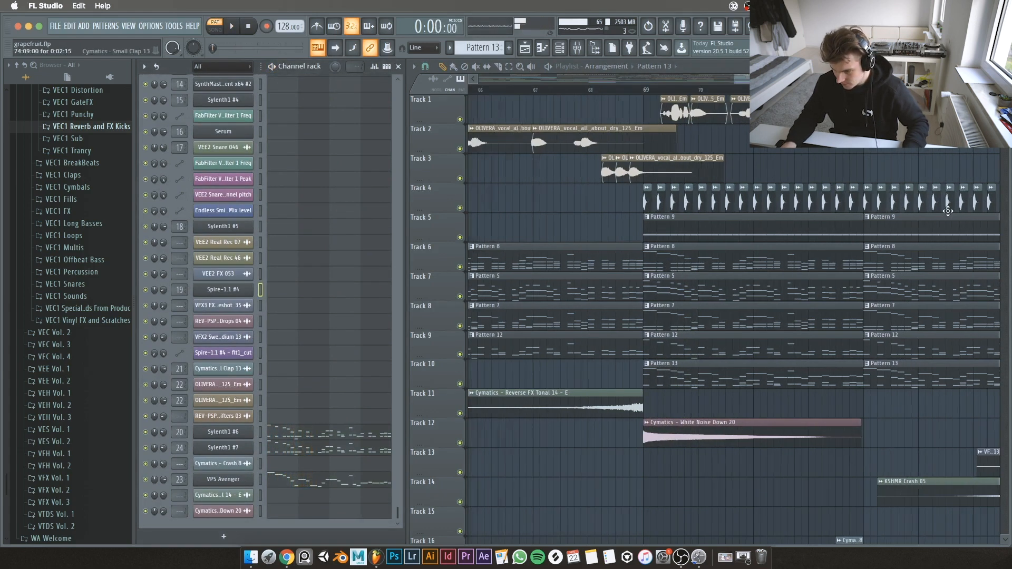
{"action": "scroll", "coordinate": [657, 210], "scroll_direction": "down", "scroll_amount": 4}
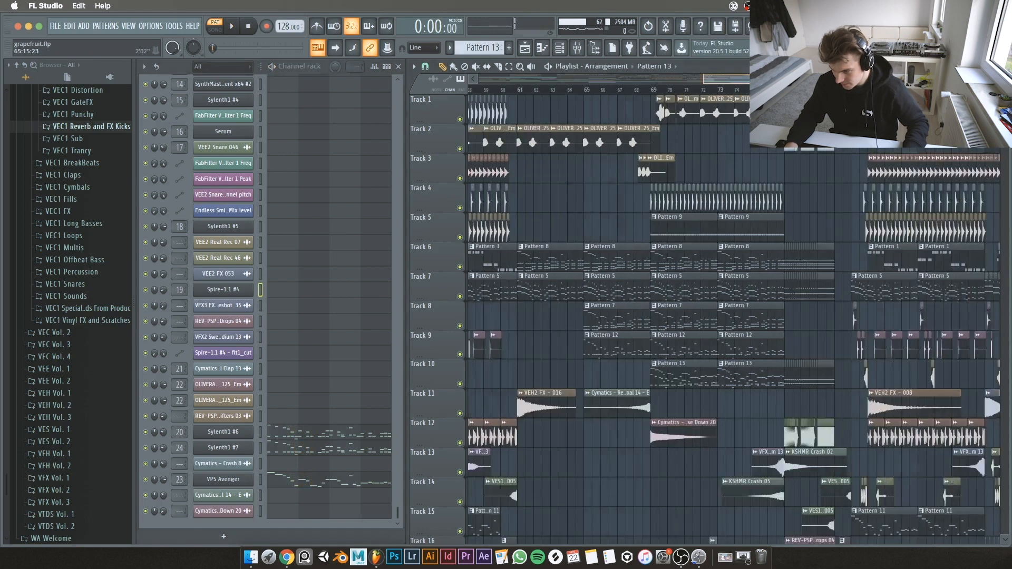
{"action": "scroll", "coordinate": [577, 102], "scroll_direction": "up", "scroll_amount": 3}
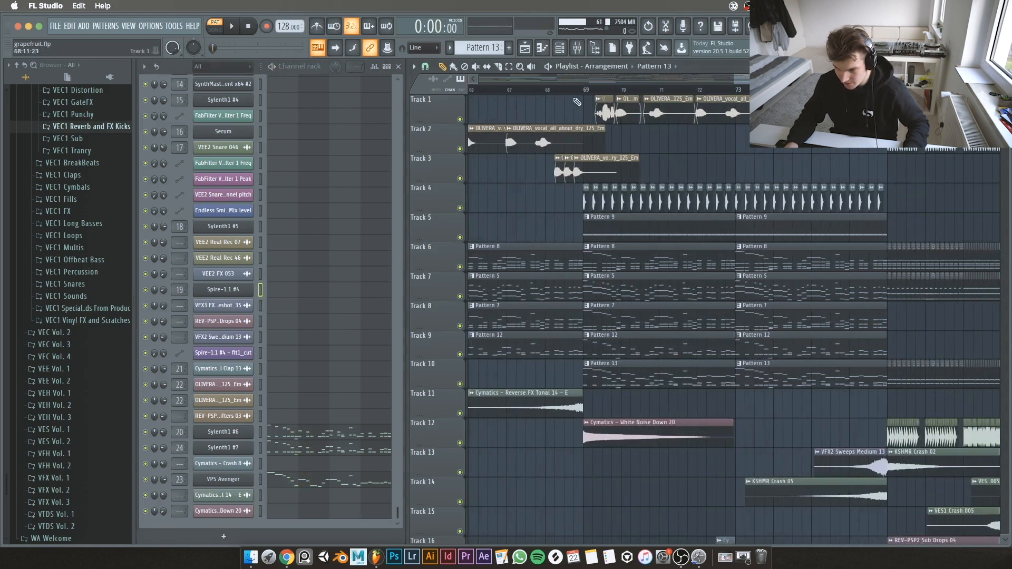
{"action": "key", "text": "space"}
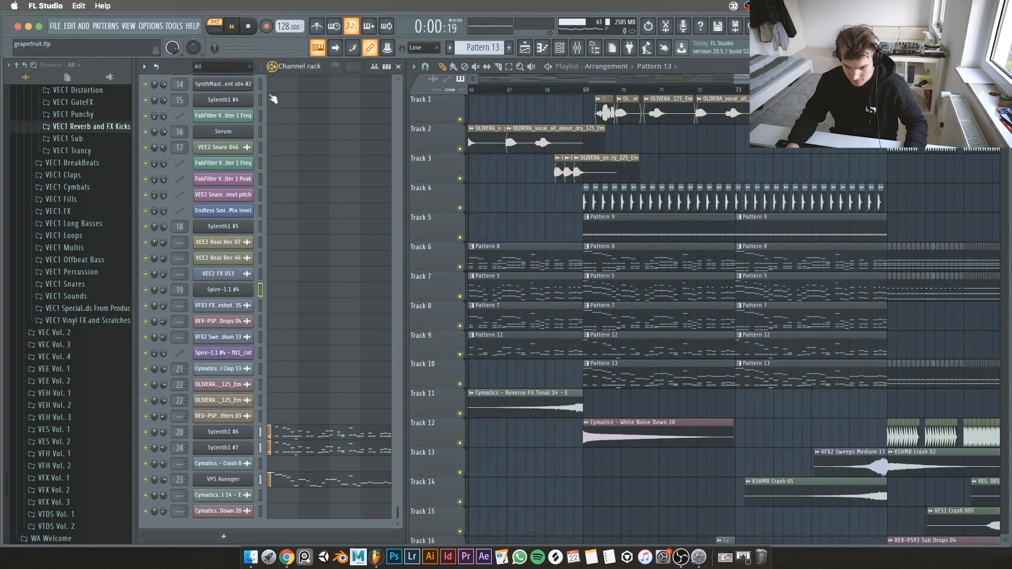
{"action": "left_click", "coordinate": [145, 448]}
{"action": "left_click", "coordinate": [145, 479]}
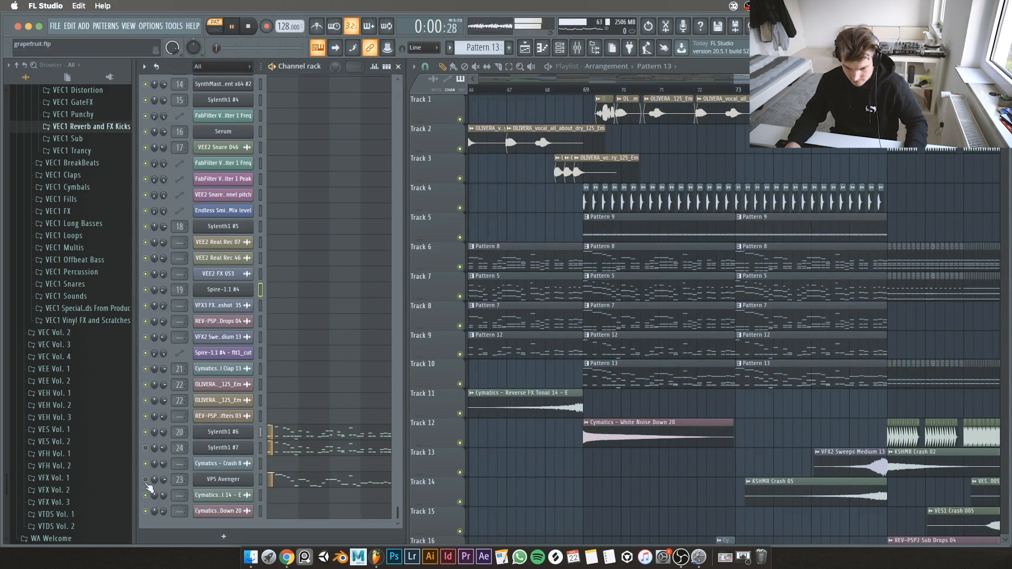
{"action": "key", "text": "space"}
Step: Inspect the Lead 31 preset in Sylenth1 #6 while playing Pattern 13, closing the instrument window again
{"action": "left_click", "coordinate": [220, 434]}
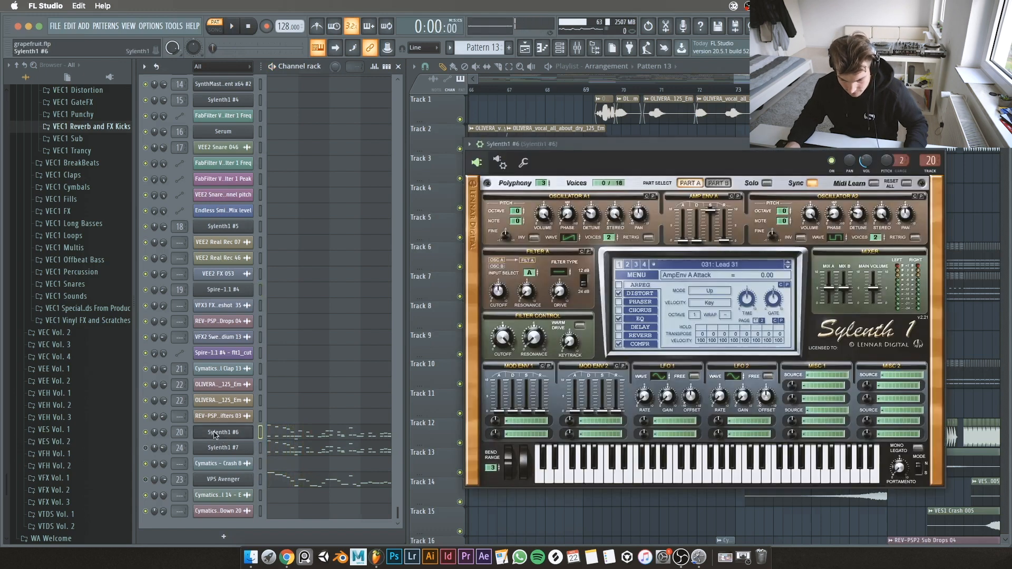
{"action": "key", "text": "space"}
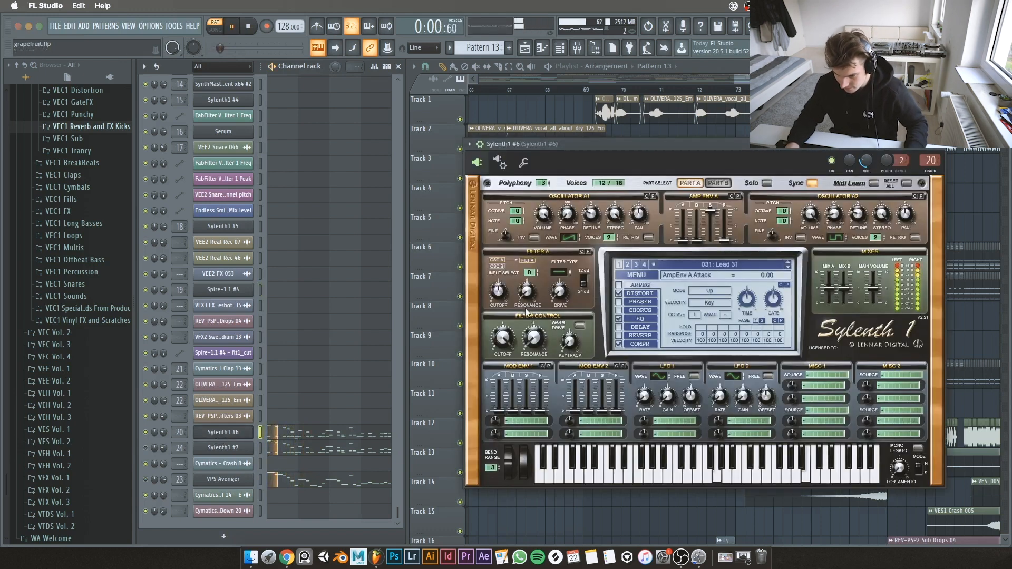
{"action": "left_click", "coordinate": [938, 144]}
{"action": "key", "text": "space"}
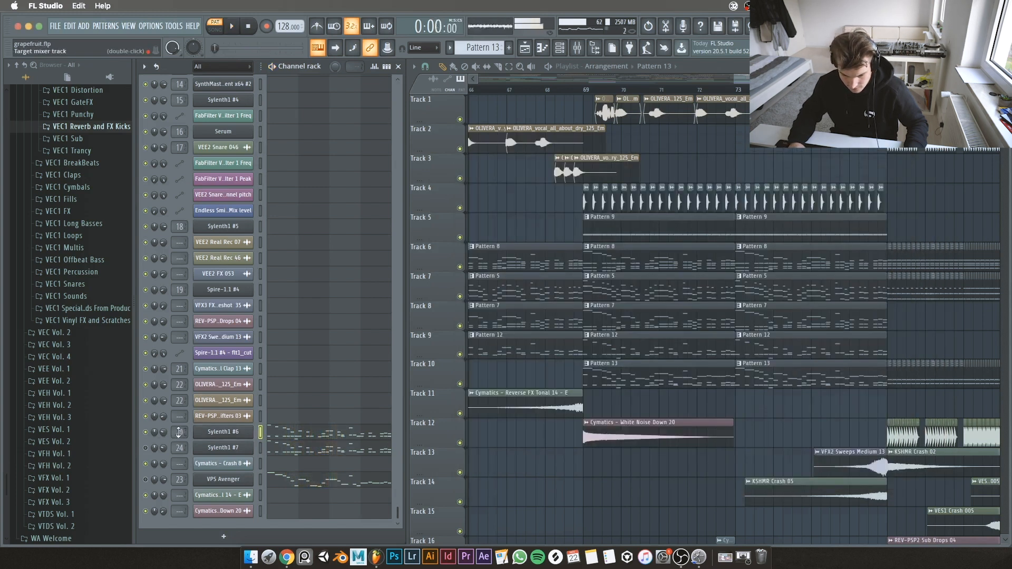
Step: Open the Sylenth1 #6 mixer insert and play Pattern 13 with its effects bypassed
{"action": "key", "text": "F9"}
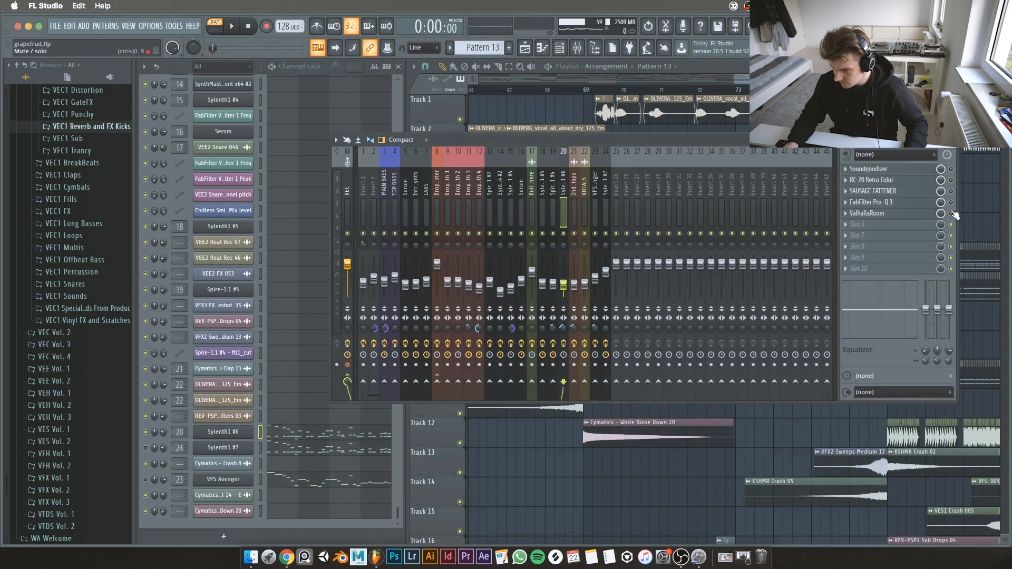
{"action": "left_click_drag", "start_coordinate": [477, 143], "coordinate": [509, 138]}
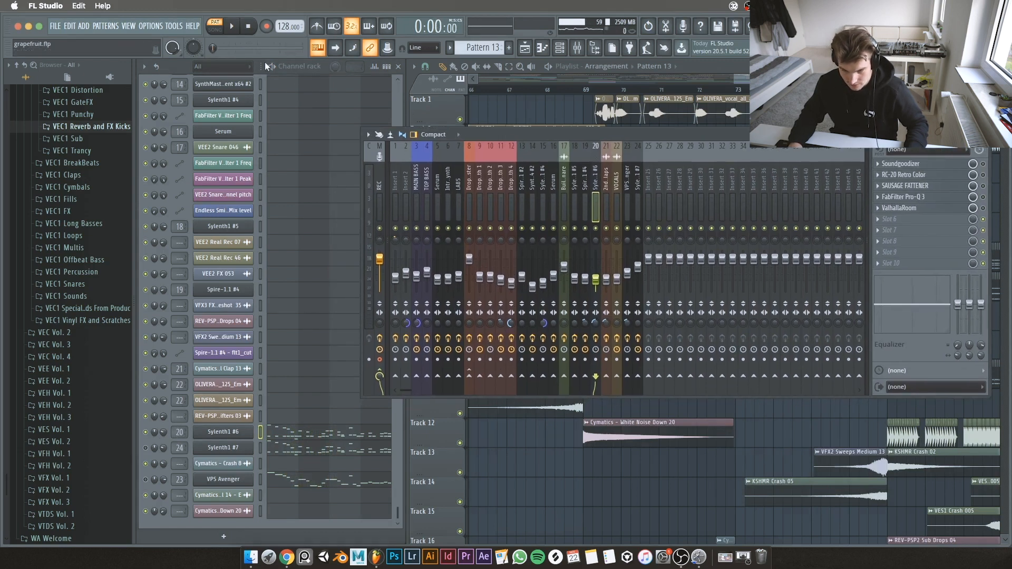
{"action": "left_click", "coordinate": [266, 66]}
{"action": "key", "text": "space"}
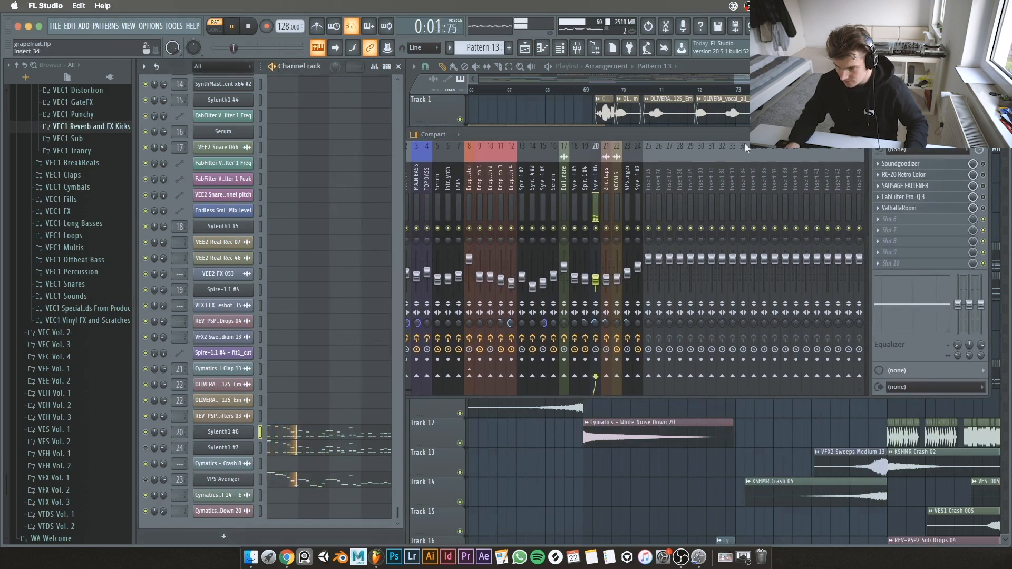
{"action": "left_click_drag", "start_coordinate": [746, 148], "coordinate": [629, 143]}
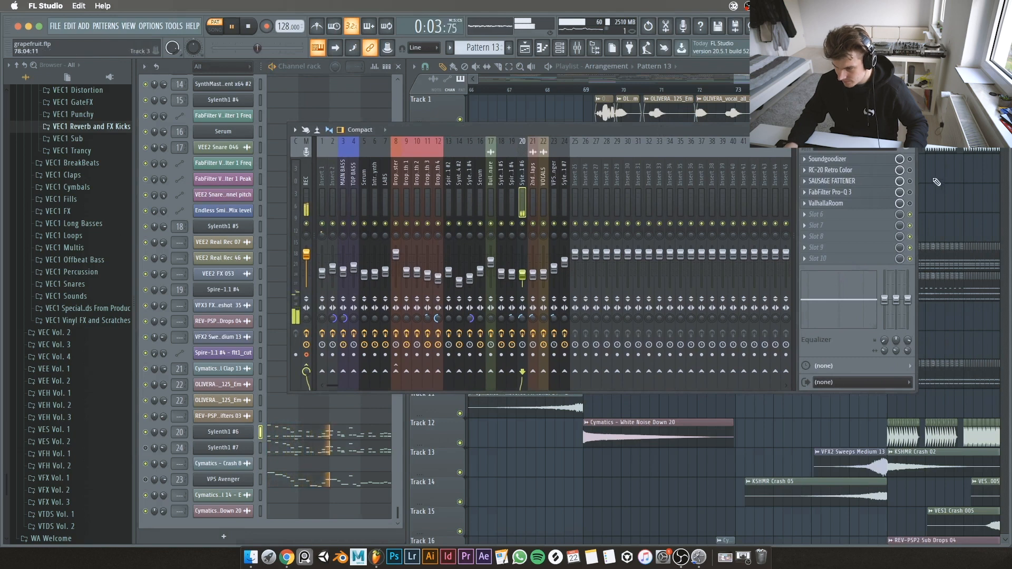
{"action": "key", "text": "space"}
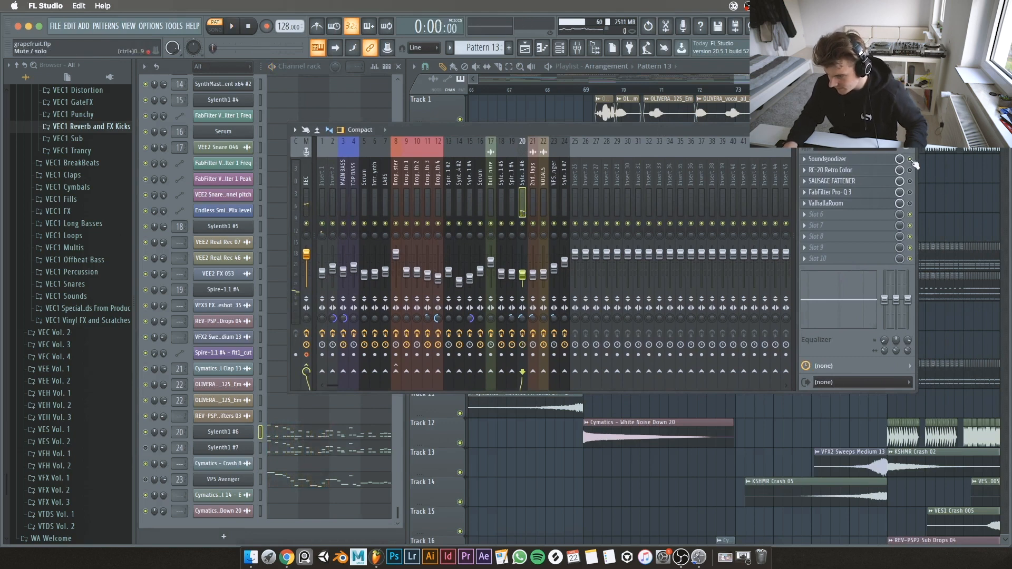
Step: Play Pattern 13 while re-enabling Soundgoodizer and RC-20 Retro Color one after the other on the Sylenth1 #6 insert
{"action": "key", "text": "space"}
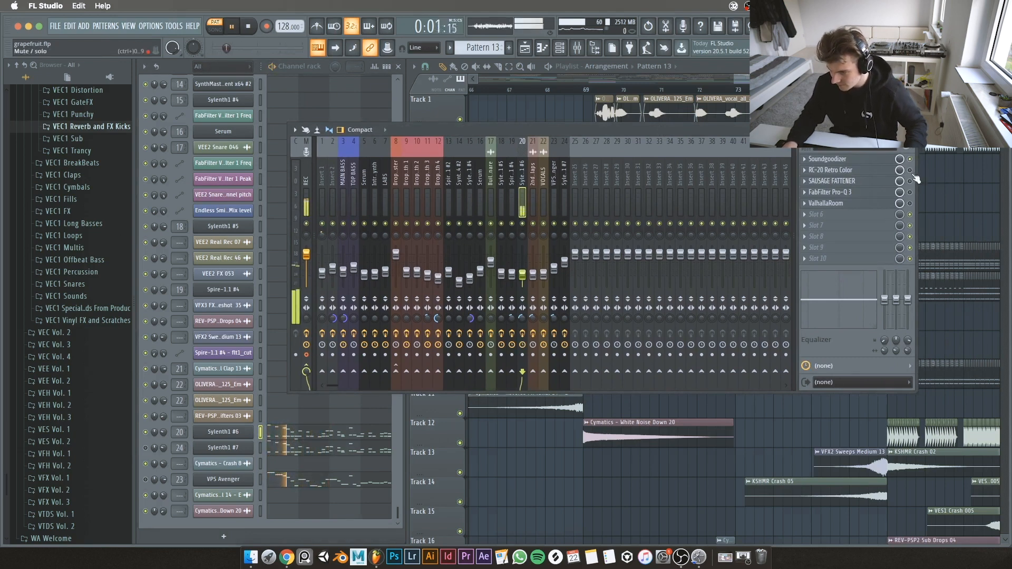
{"action": "key", "text": "space"}
{"action": "key", "text": "space"}
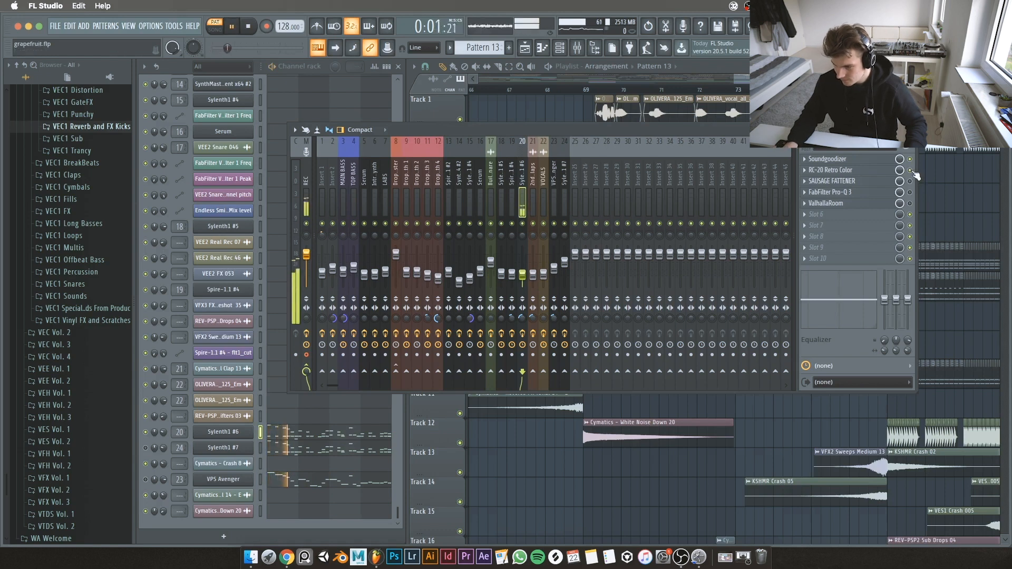
{"action": "key", "text": "space"}
Step: Examine the RC-20 Retro Color settings on the Sylenth1 #6 insert, including the Distort and Magnetic modules, and close the plugin
{"action": "left_click", "coordinate": [829, 171]}
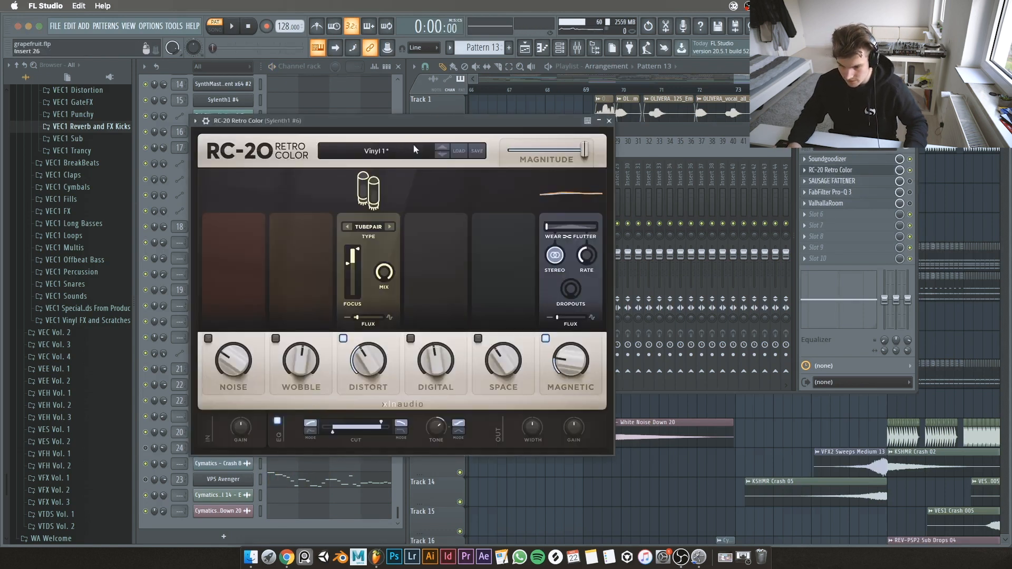
{"action": "left_click", "coordinate": [608, 120]}
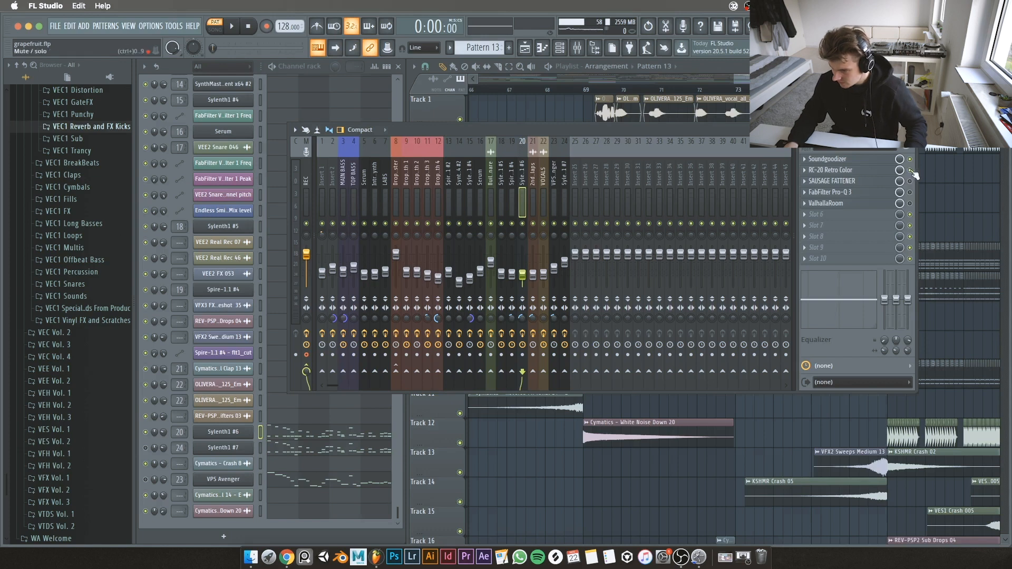
{"action": "left_click", "coordinate": [855, 170]}
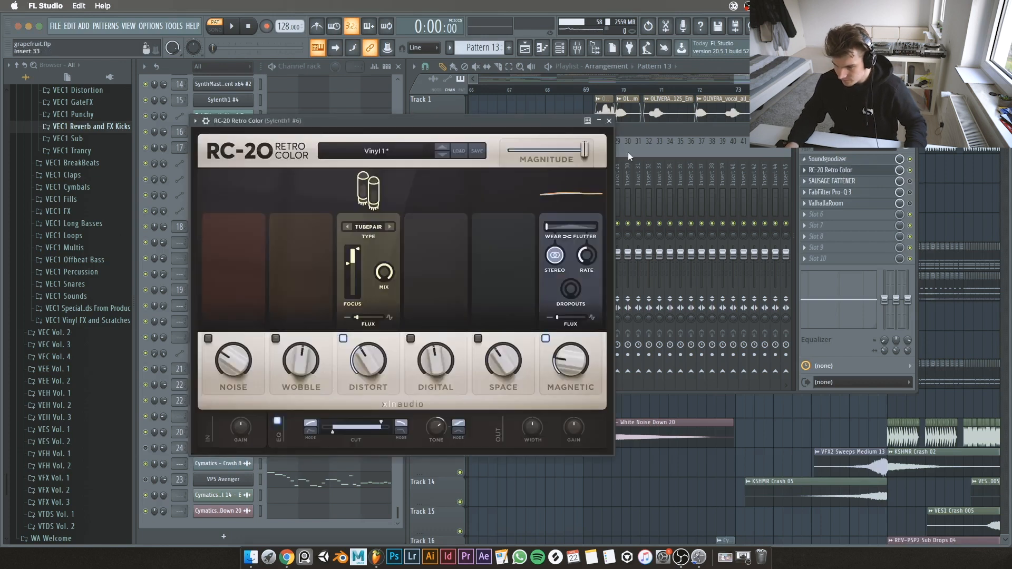
{"action": "left_click", "coordinate": [610, 121]}
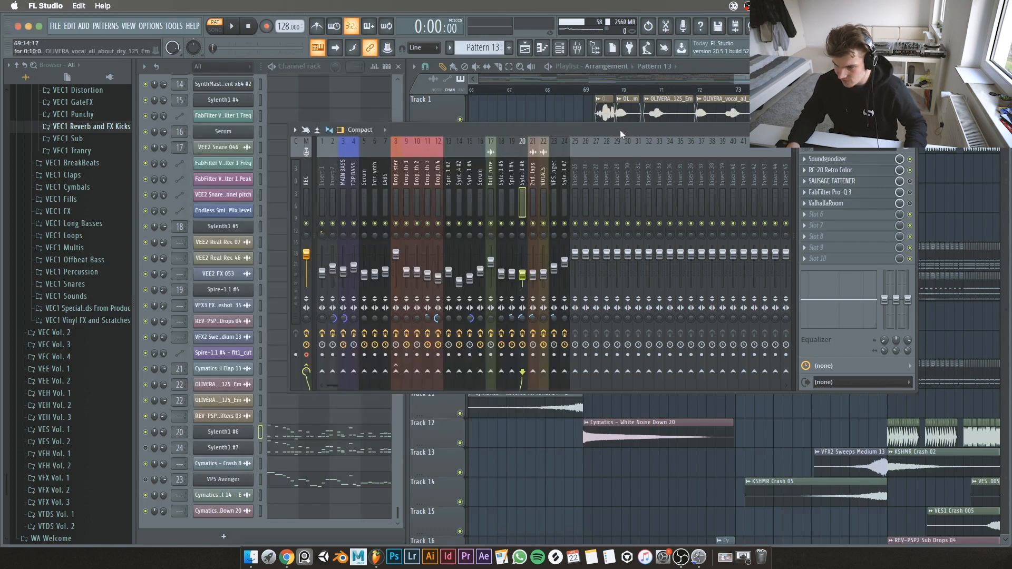
Step: Enable Sausage Fattener on the Sylenth1 #6 insert and play Pattern 13 to hear its effect
{"action": "left_click_drag", "start_coordinate": [620, 130], "coordinate": [595, 103]}
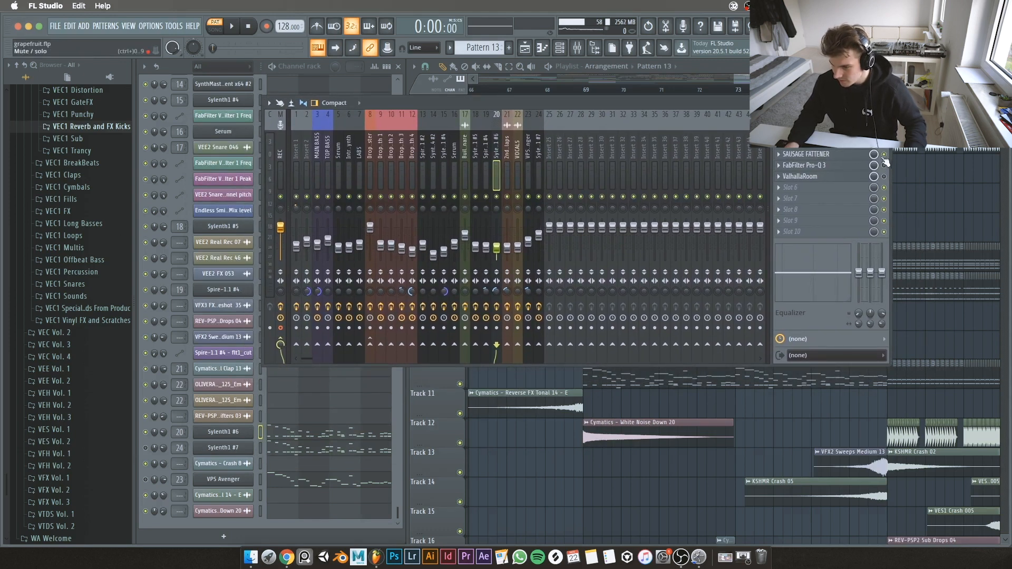
{"action": "key", "text": "space"}
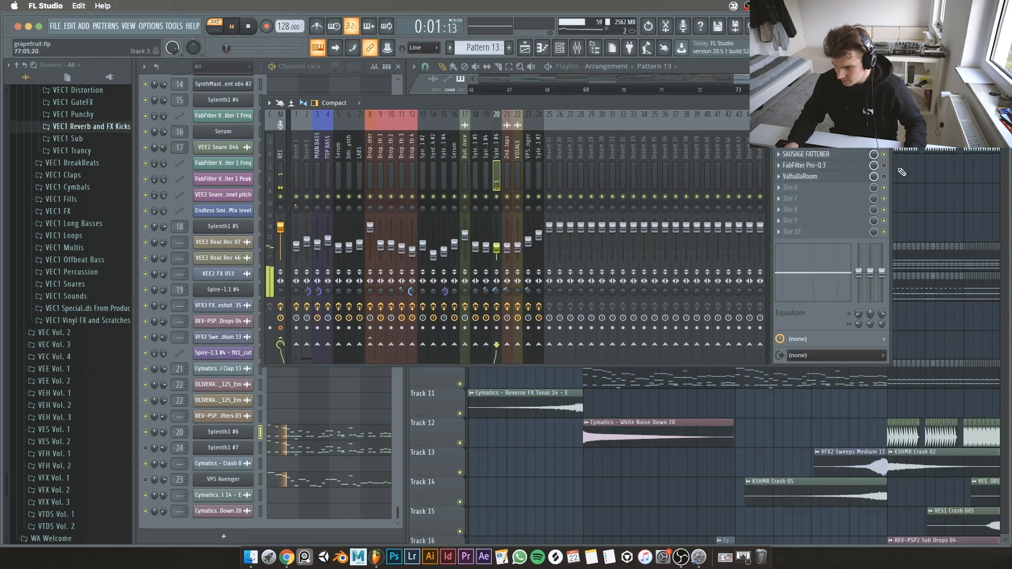
{"action": "key", "text": "space"}
Step: Examine the FabFilter Pro-Q 3 curve and its low-cut band on the Sylenth1 #6 insert, closing the plugin and mixer
{"action": "left_click", "coordinate": [833, 165]}
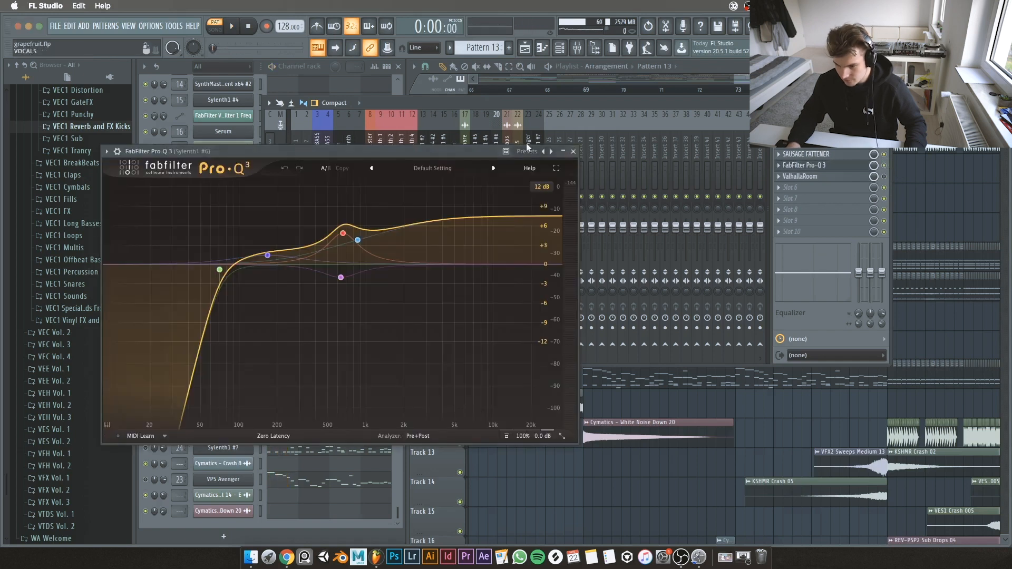
{"action": "left_click", "coordinate": [573, 153]}
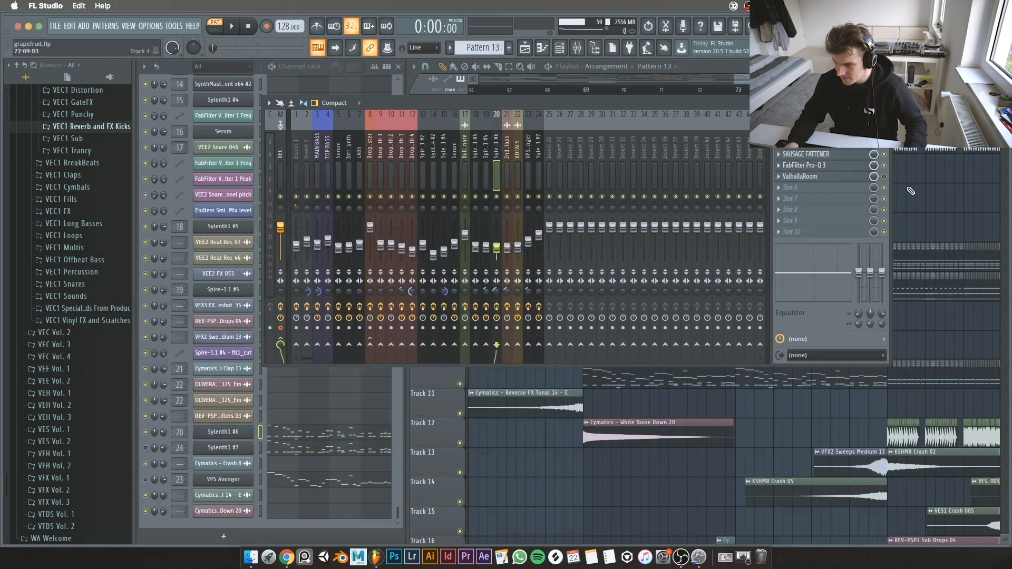
{"action": "left_click", "coordinate": [815, 167]}
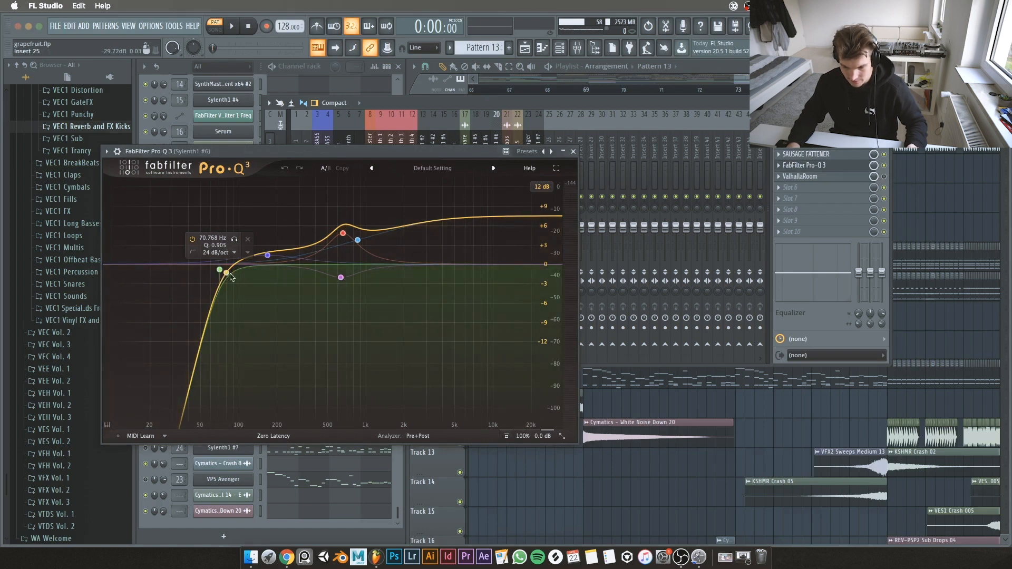
{"action": "left_click", "coordinate": [574, 151]}
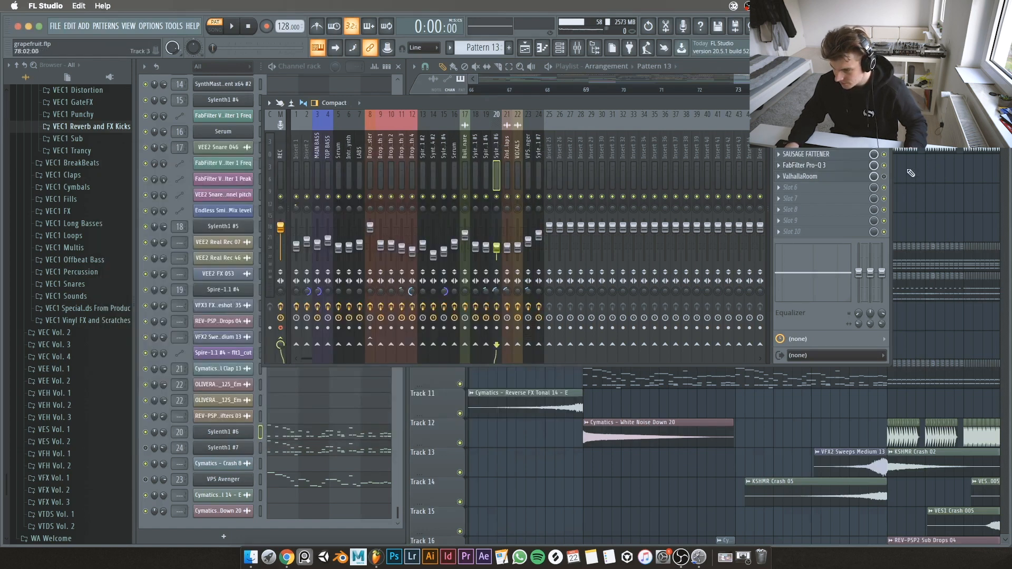
{"action": "left_click_drag", "start_coordinate": [827, 103], "coordinate": [795, 117]}
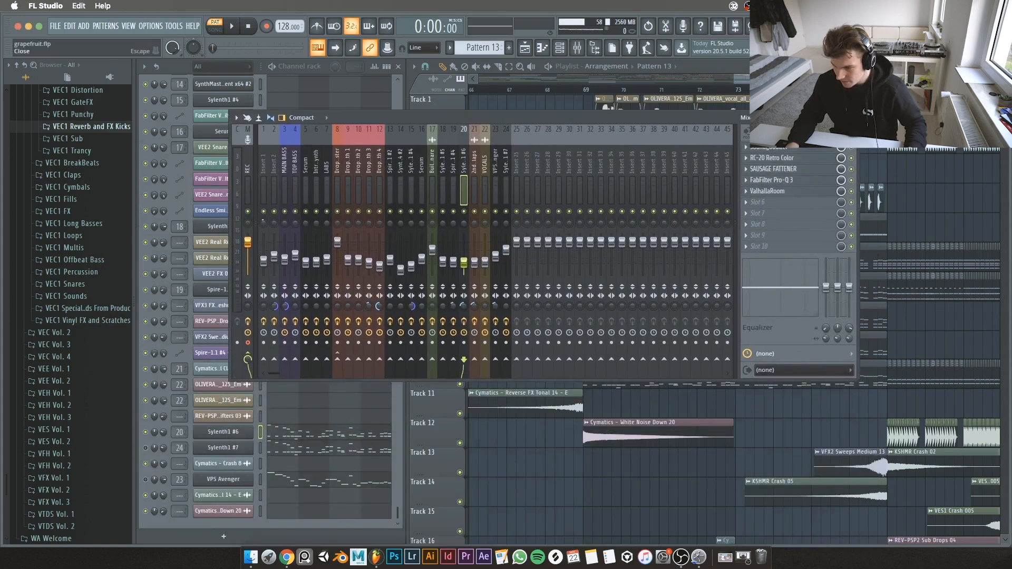
{"action": "key", "text": "F9"}
Step: Mute Sylenth1 #6, unmute Sylenth1 #7 and play Pattern 13 to hear that layer alone
{"action": "key", "text": "super+z"}
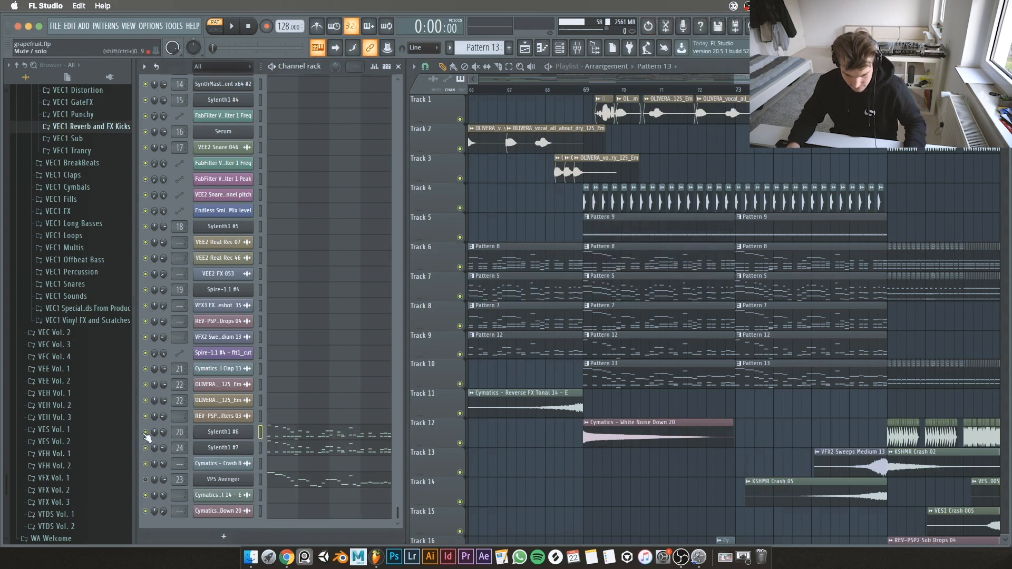
{"action": "key", "text": "space"}
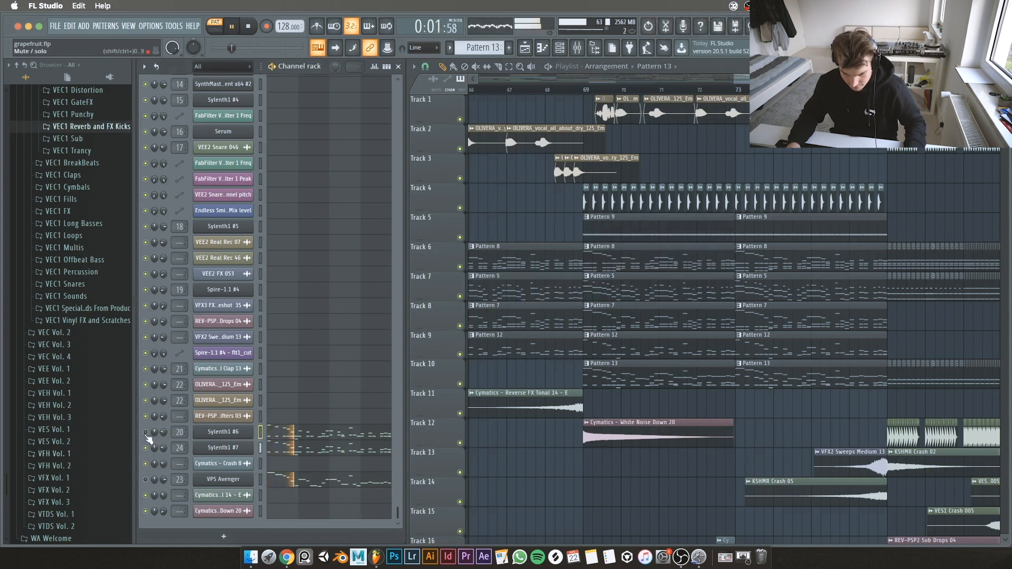
{"action": "key", "text": "space"}
{"action": "left_click", "coordinate": [146, 433]}
{"action": "left_click", "coordinate": [146, 448]}
{"action": "key", "text": "space"}
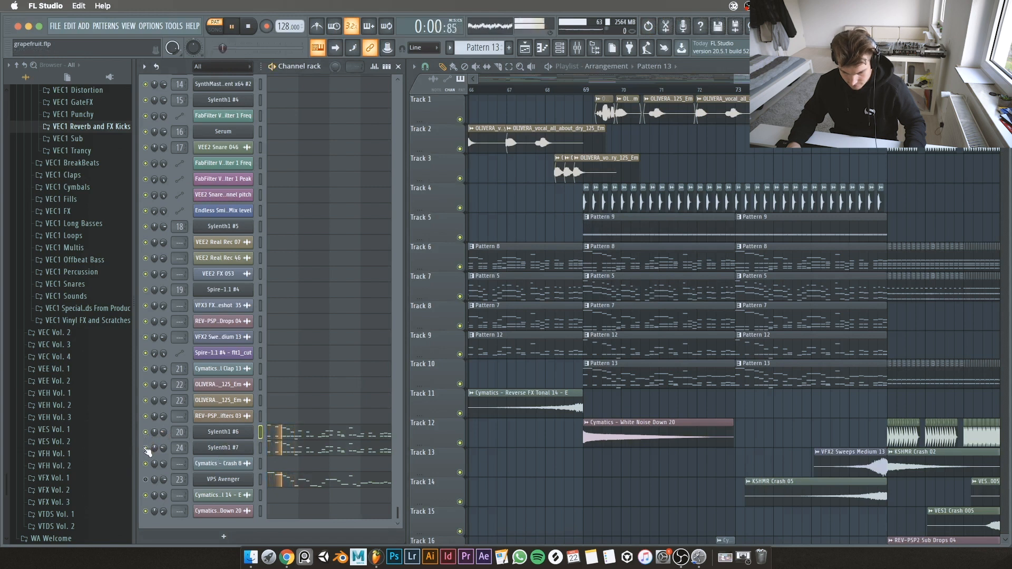
{"action": "key", "text": "space"}
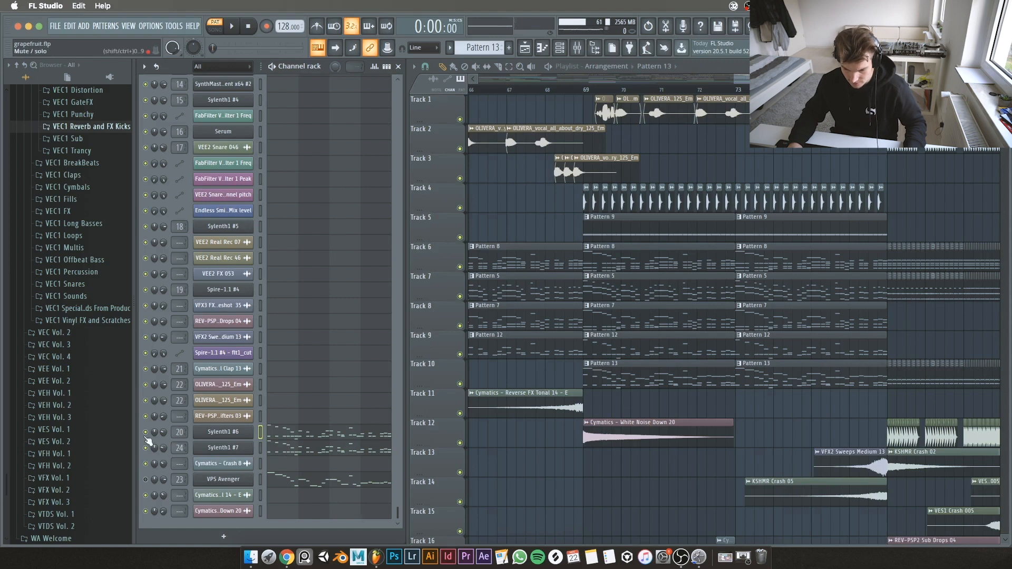
Step: Inspect the Deadmau5- Some Chords Intro Bass preset in Sylenth1 #7, play Pattern 13 briefly and check the channel's mixer insert
{"action": "left_click", "coordinate": [217, 448]}
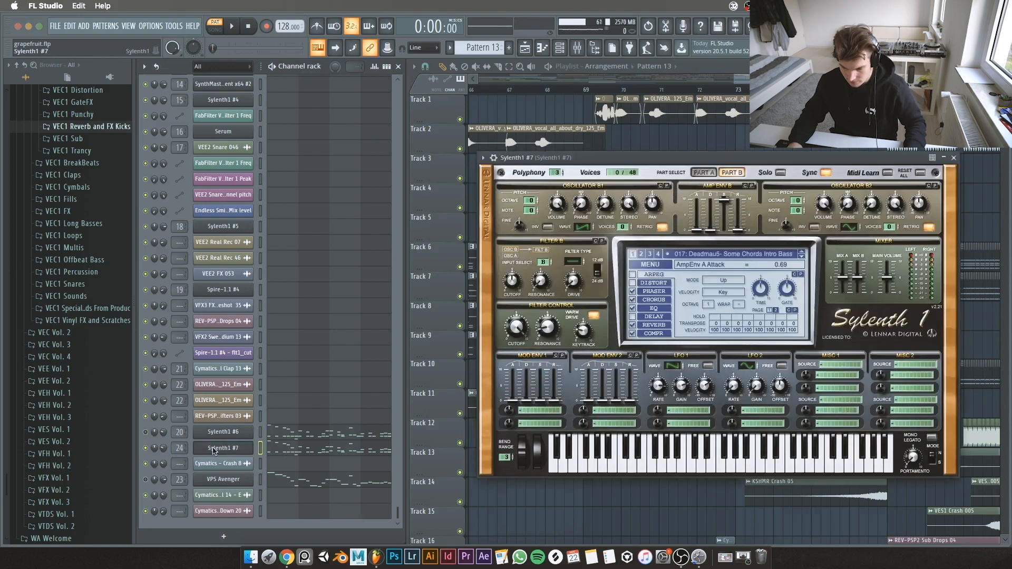
{"action": "key", "text": "Escape"}
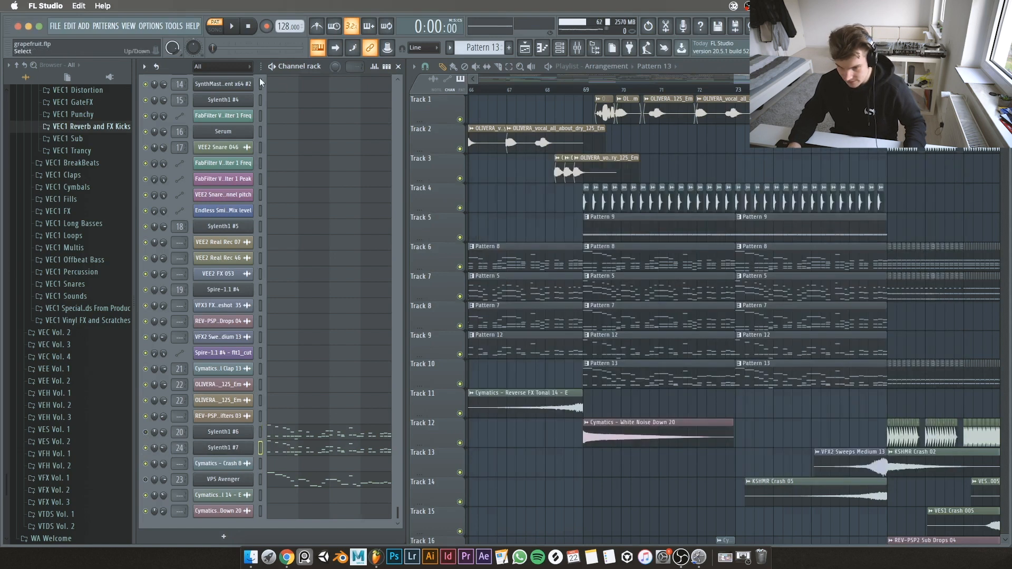
{"action": "key", "text": "space"}
{"action": "key", "text": "space"}
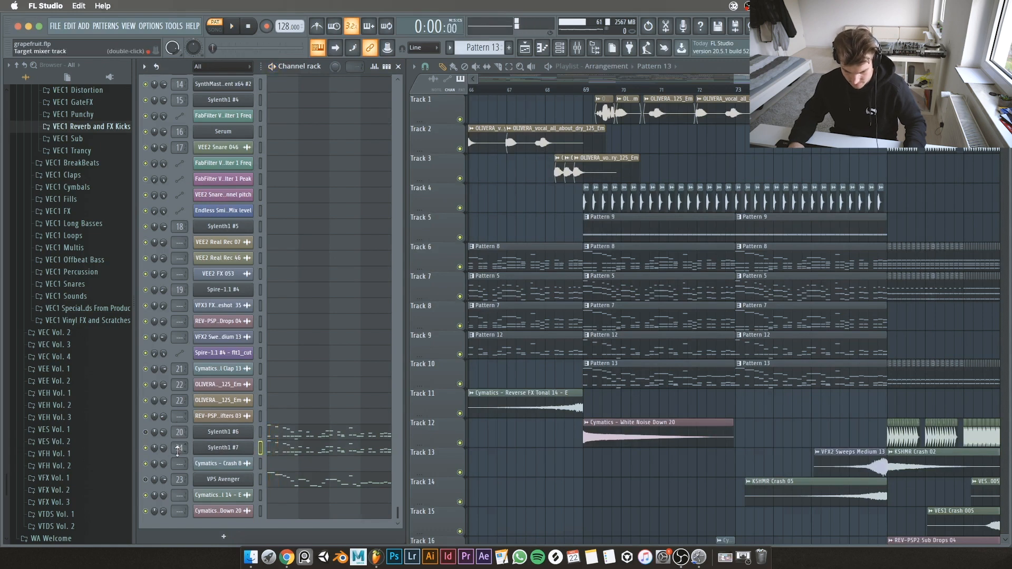
{"action": "double_click", "coordinate": [178, 447]}
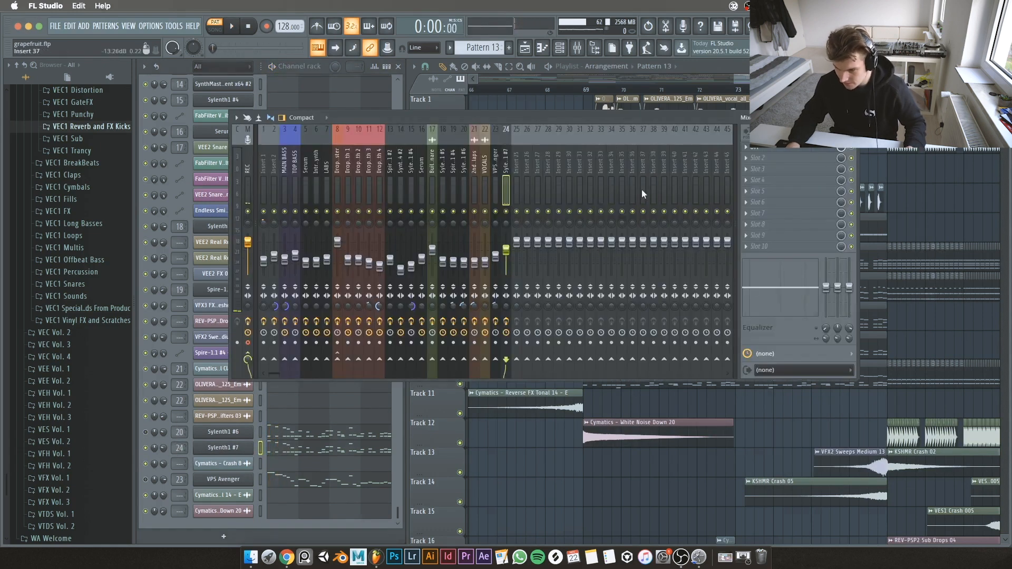
{"action": "left_click", "coordinate": [852, 117]}
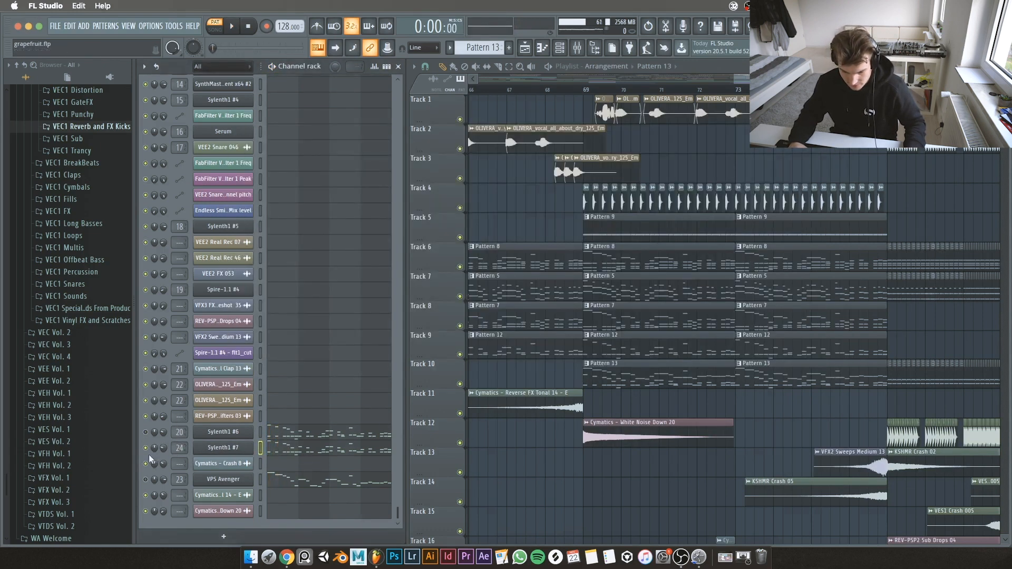
Step: Mute Sylenth1 #7, unmute VPS Avenger and play Pattern 13 to hear that layer alone
{"action": "left_click", "coordinate": [243, 482]}
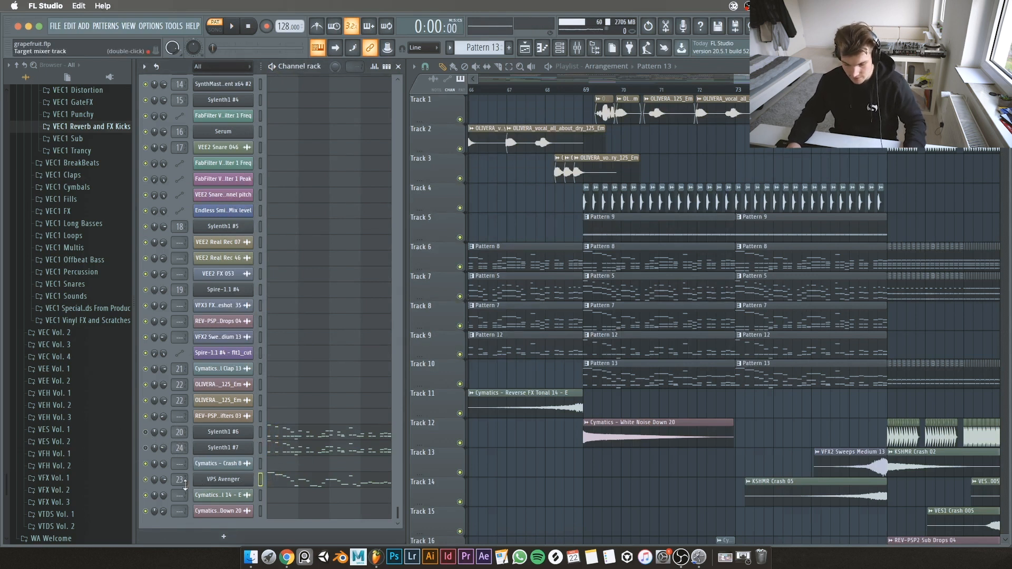
{"action": "key", "text": "space"}
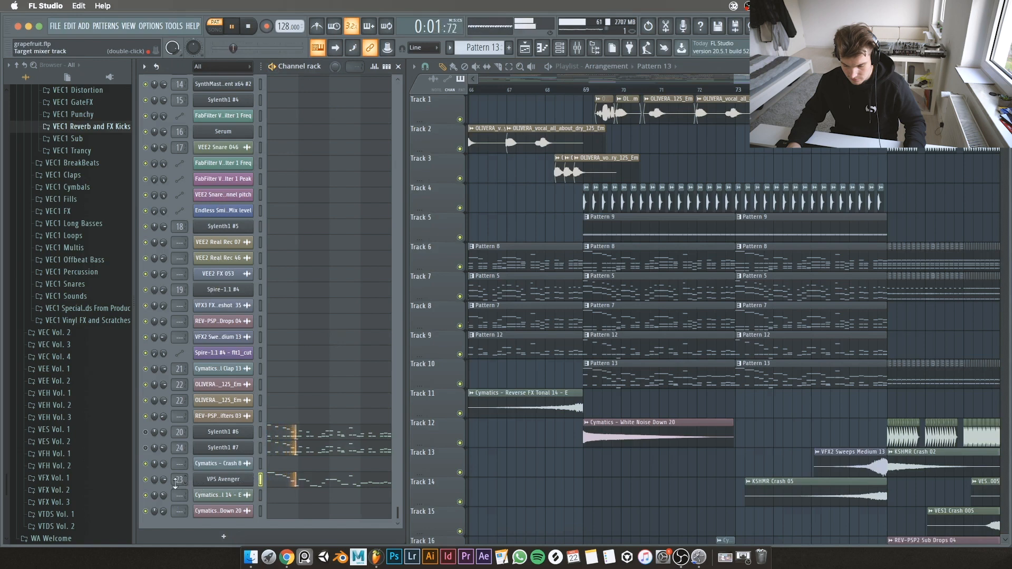
{"action": "key", "text": "space"}
Step: Unmute the Sylenth1 #6 and #7 layers and examine Fruity Stereo Shaper on the VPS Avenger mixer insert, closing both windows
{"action": "double_click", "coordinate": [179, 479]}
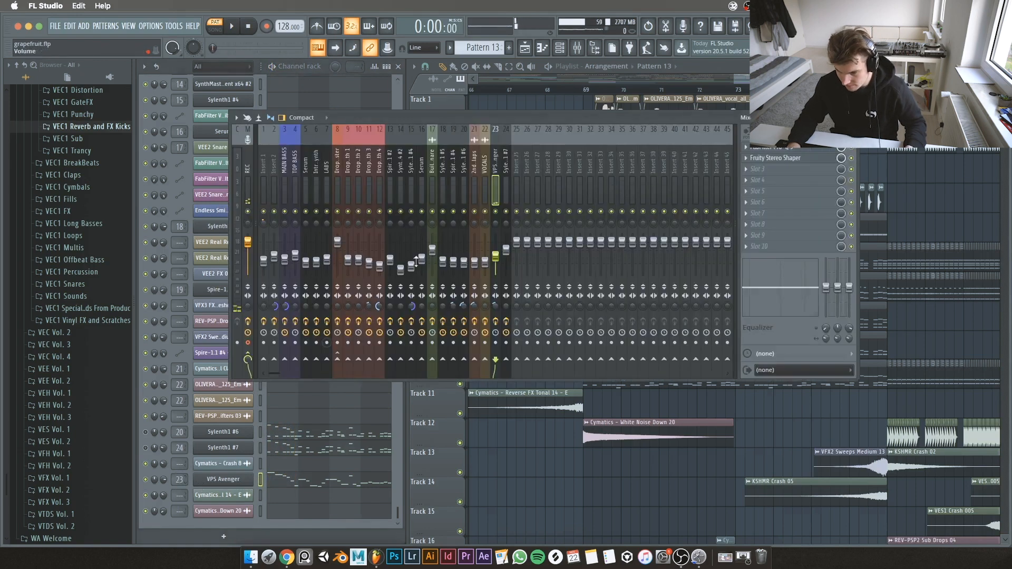
{"action": "left_click", "coordinate": [147, 433]}
{"action": "left_click", "coordinate": [536, 113]}
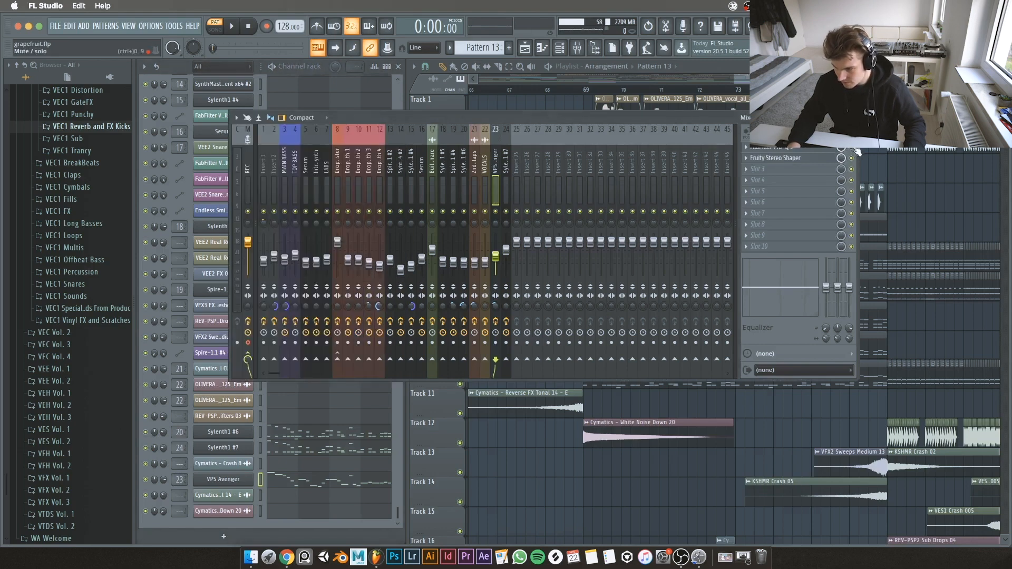
{"action": "left_click", "coordinate": [798, 148]}
{"action": "left_click", "coordinate": [477, 55]}
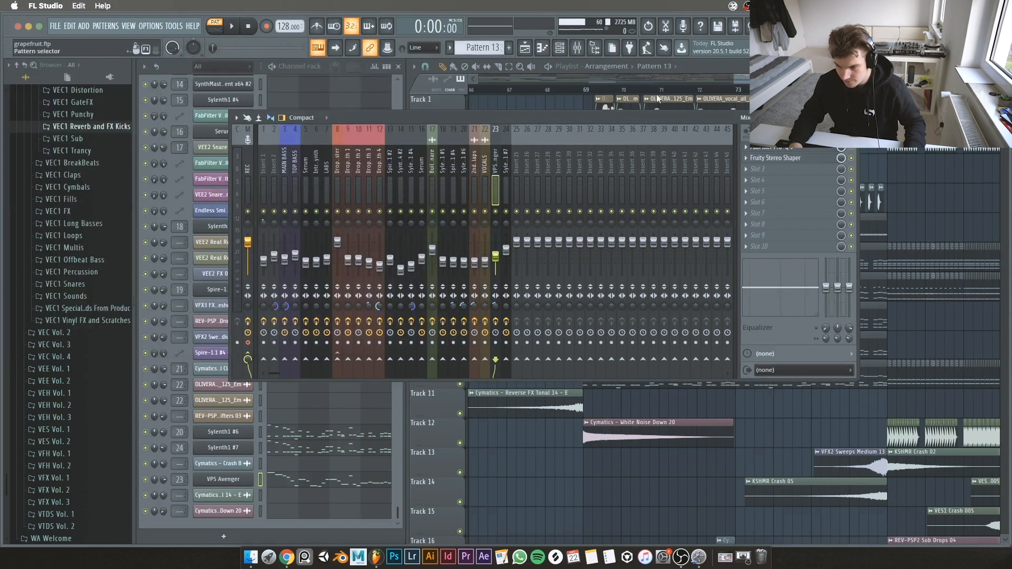
{"action": "left_click", "coordinate": [751, 159]}
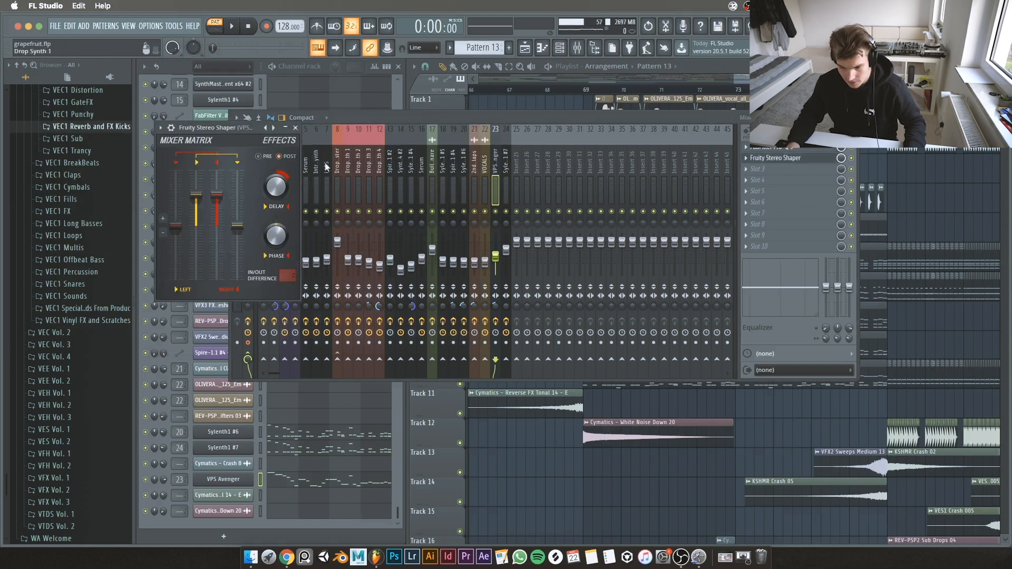
{"action": "left_click", "coordinate": [296, 129]}
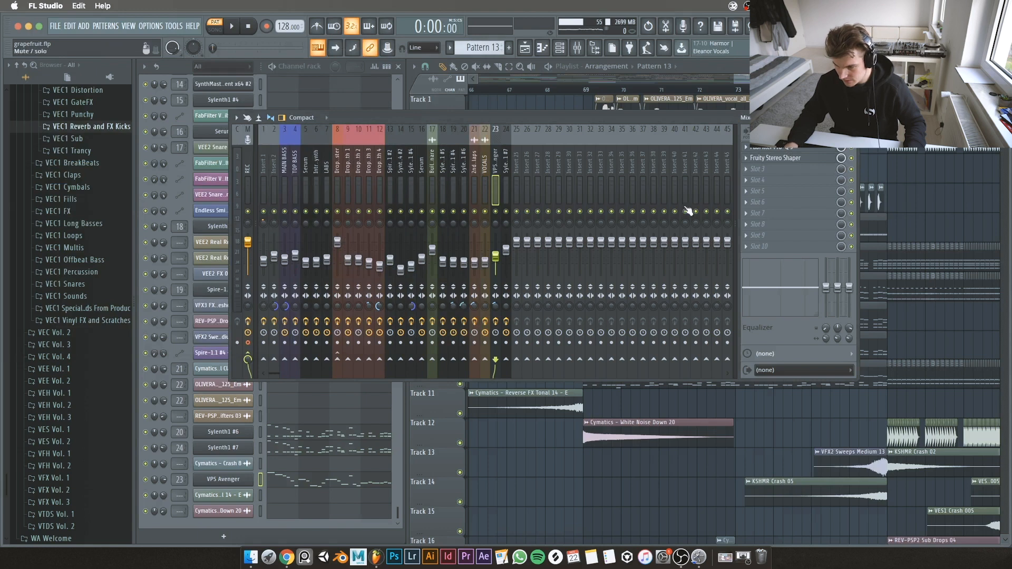
{"action": "left_click", "coordinate": [852, 117]}
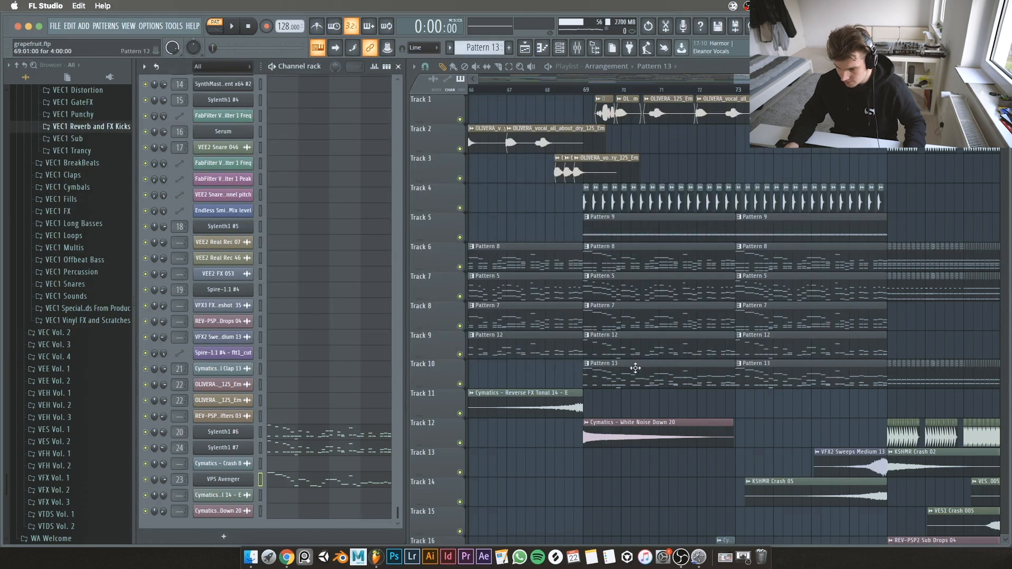
Step: Play Pattern 13 with all of its instrument layers active
{"action": "scroll", "coordinate": [304, 140], "scroll_direction": "up", "scroll_amount": 7}
{"action": "scroll", "coordinate": [306, 143], "scroll_direction": "down", "scroll_amount": 6}
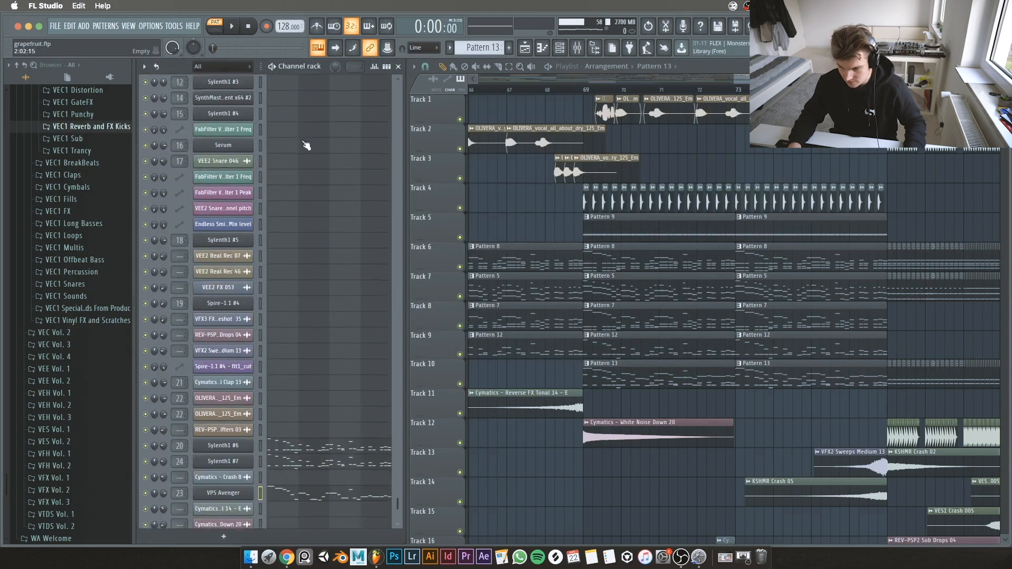
{"action": "scroll", "coordinate": [727, 254], "scroll_direction": "down", "scroll_amount": 3}
{"action": "scroll", "coordinate": [810, 256], "scroll_direction": "up", "scroll_amount": 3}
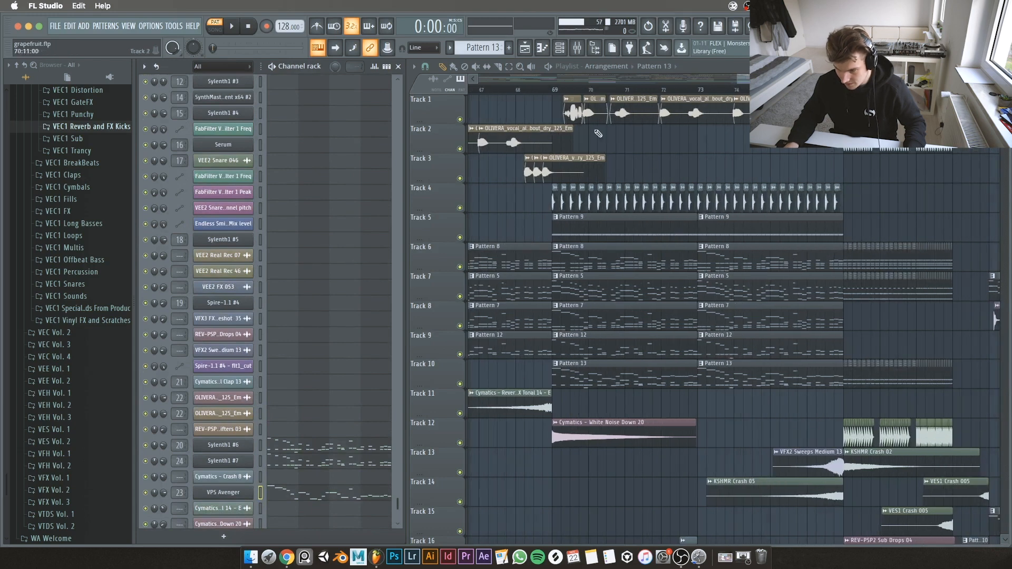
{"action": "key", "text": "space"}
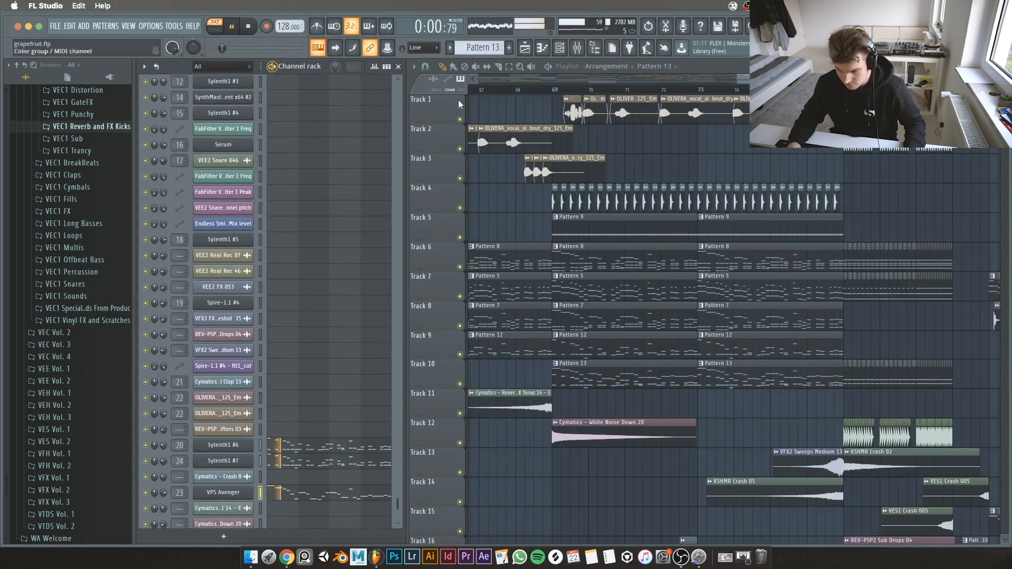
Step: Play the arrangement from bar 69 with a brief solo of Track 4, and stop playback after reviewing the lower tracks
{"action": "left_click", "coordinate": [552, 90]}
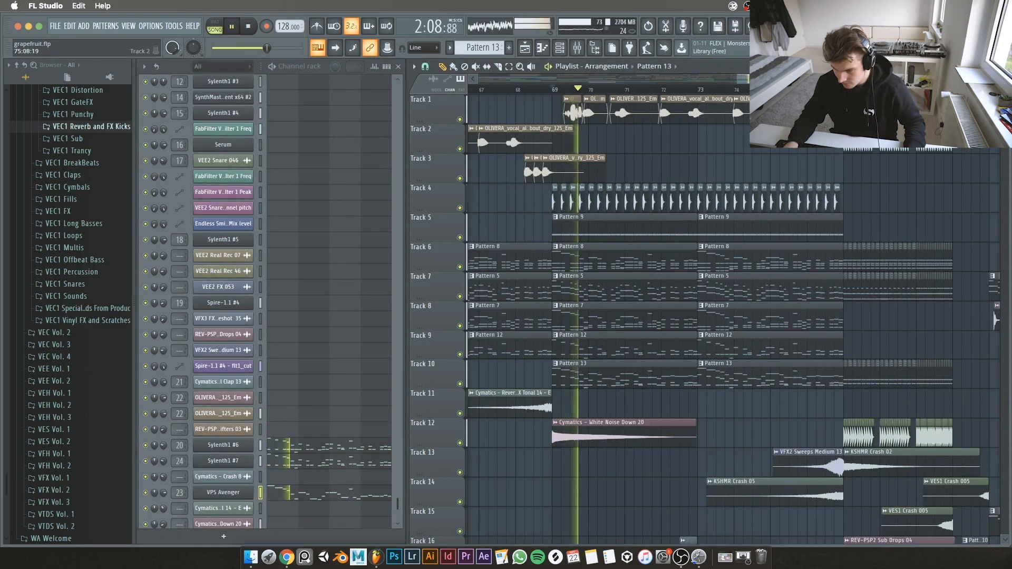
{"action": "right_click", "coordinate": [461, 208]}
{"action": "right_click", "coordinate": [461, 208]}
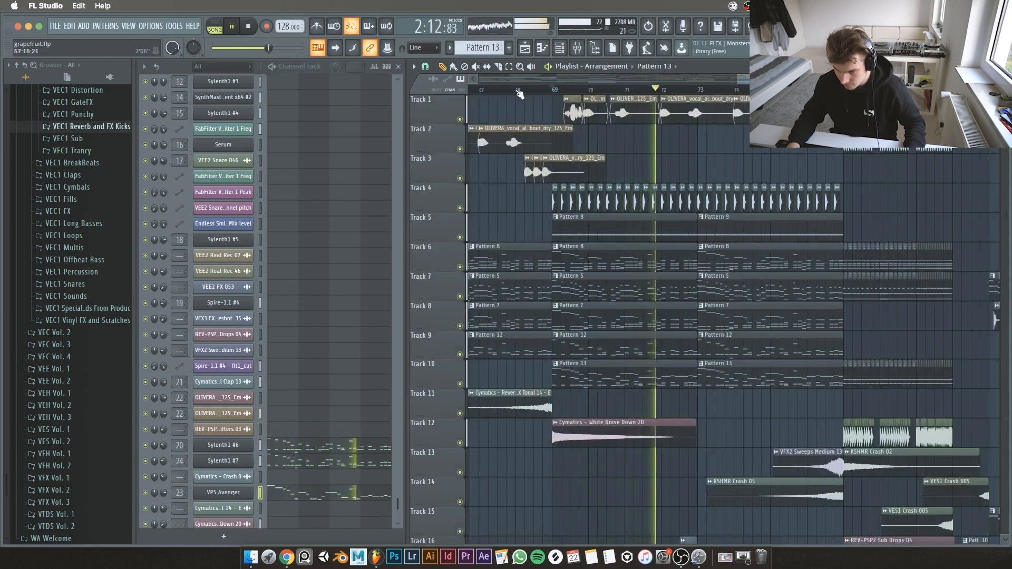
{"action": "scroll", "coordinate": [597, 188], "scroll_direction": "down", "scroll_amount": 5}
{"action": "scroll", "coordinate": [601, 192], "scroll_direction": "up", "scroll_amount": 10}
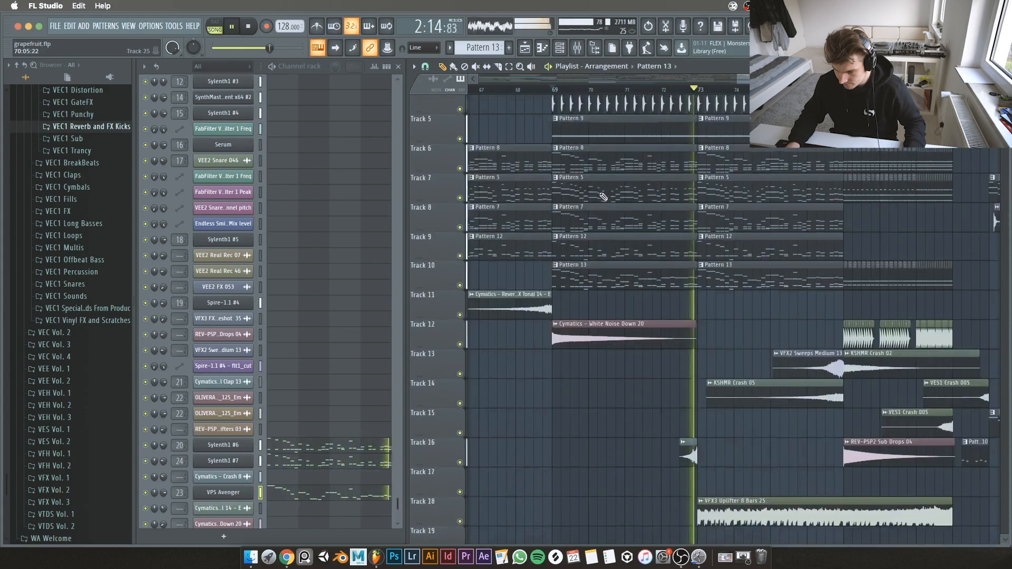
{"action": "key", "text": "space"}
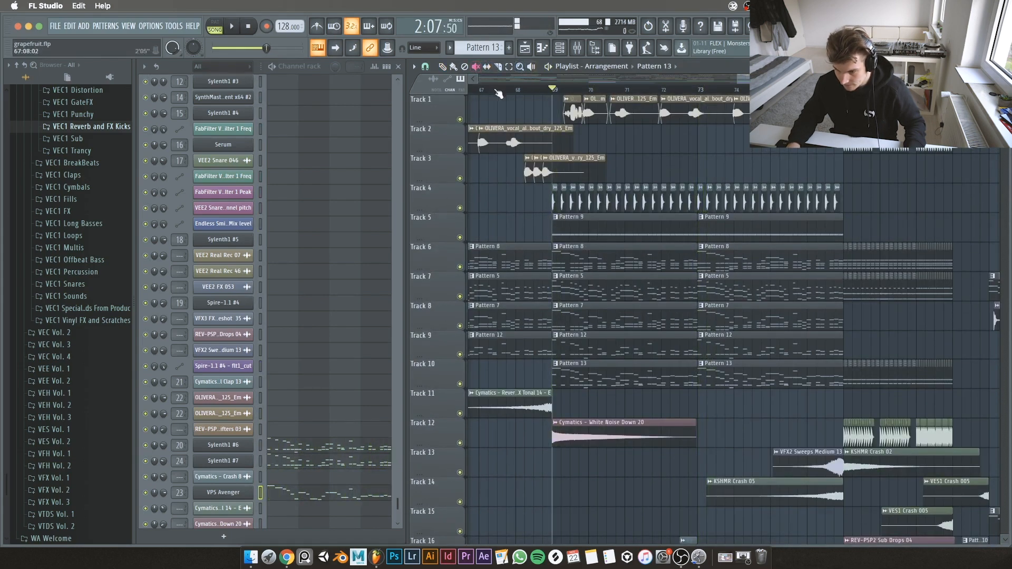
Step: Audition the Cymatics - Small Clap 13 clips on Track 4 at the start of bar 69
{"action": "right_click", "coordinate": [552, 209]}
{"action": "right_click", "coordinate": [562, 205]}
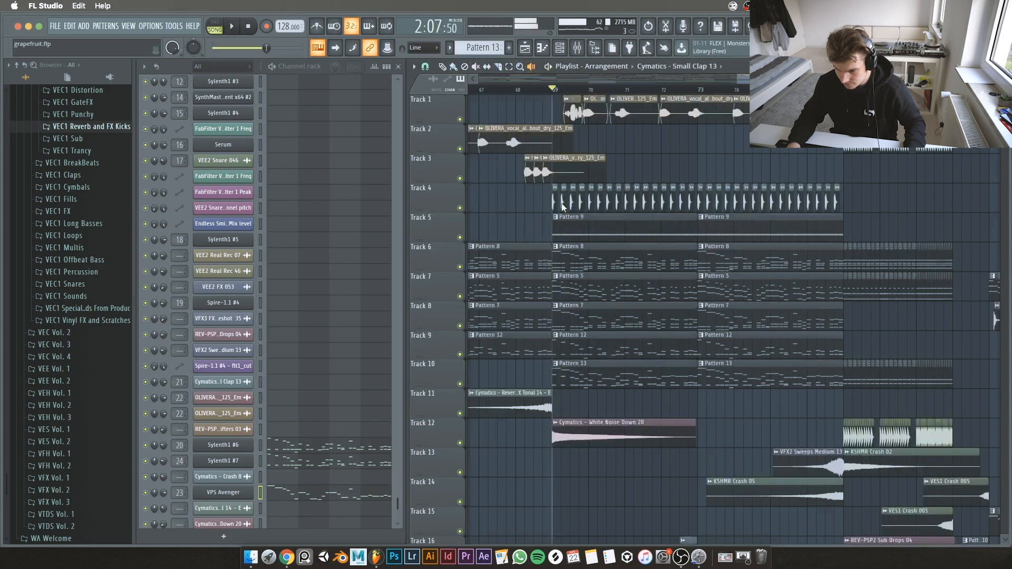
{"action": "right_click", "coordinate": [562, 206]}
{"action": "right_click", "coordinate": [557, 205]}
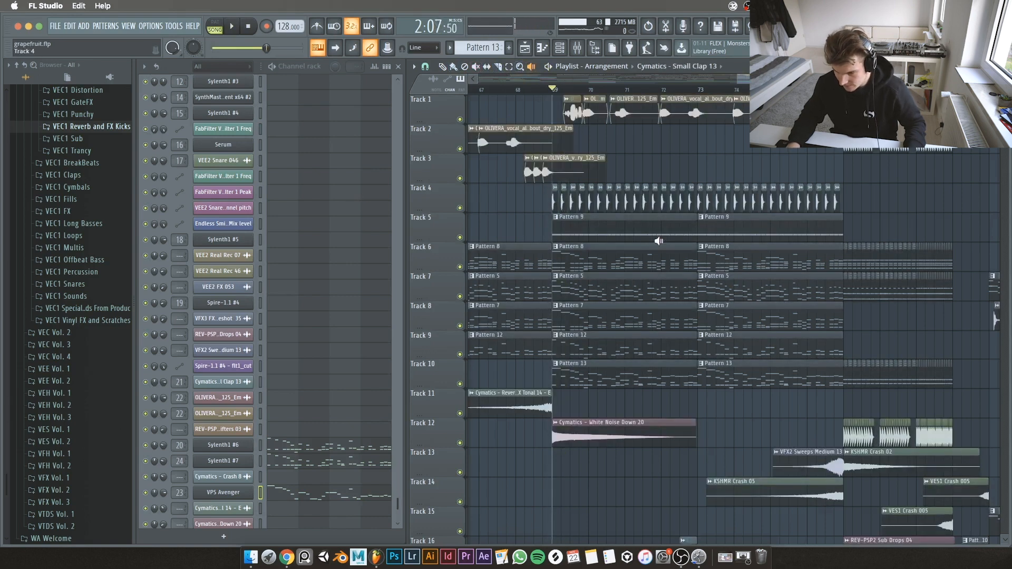
{"action": "scroll", "coordinate": [619, 242], "scroll_direction": "down", "scroll_amount": 5}
{"action": "scroll", "coordinate": [591, 233], "scroll_direction": "up", "scroll_amount": 7}
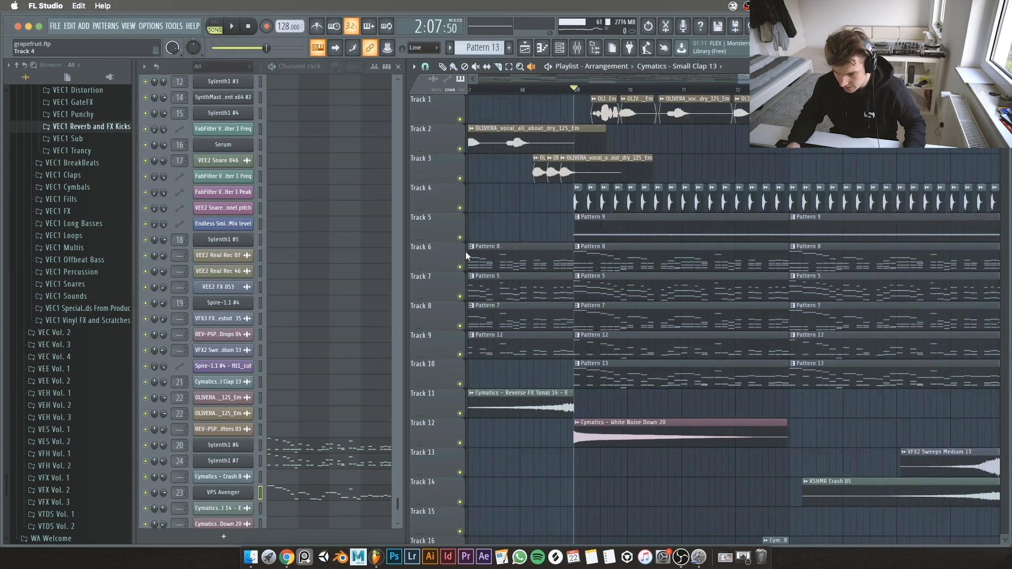
Step: Open the Cymatics - Small Clap 13 sampler and its mixer insert, auditioning the sample while switching the insert's effects
{"action": "left_click", "coordinate": [584, 47]}
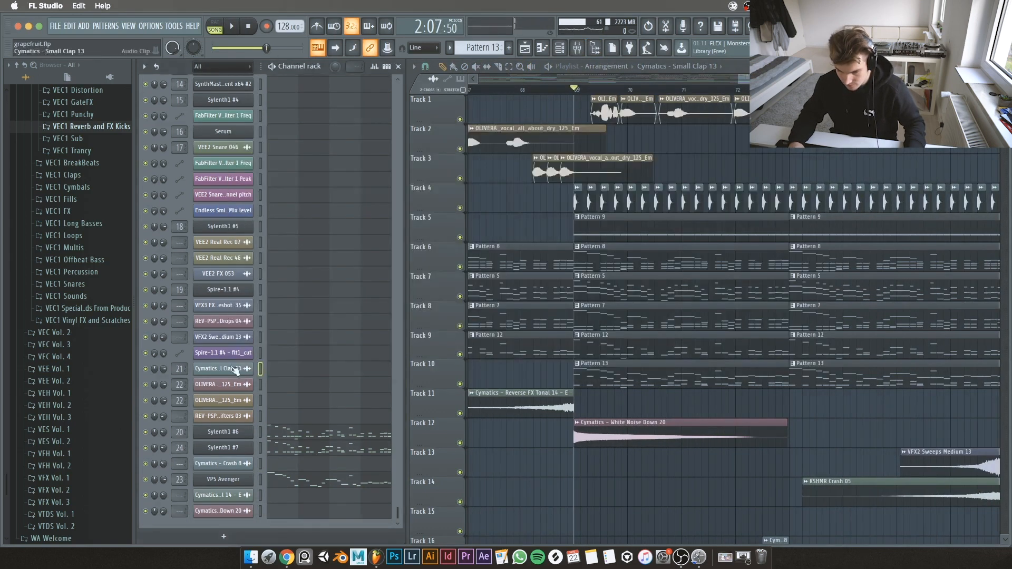
{"action": "left_click", "coordinate": [235, 369]}
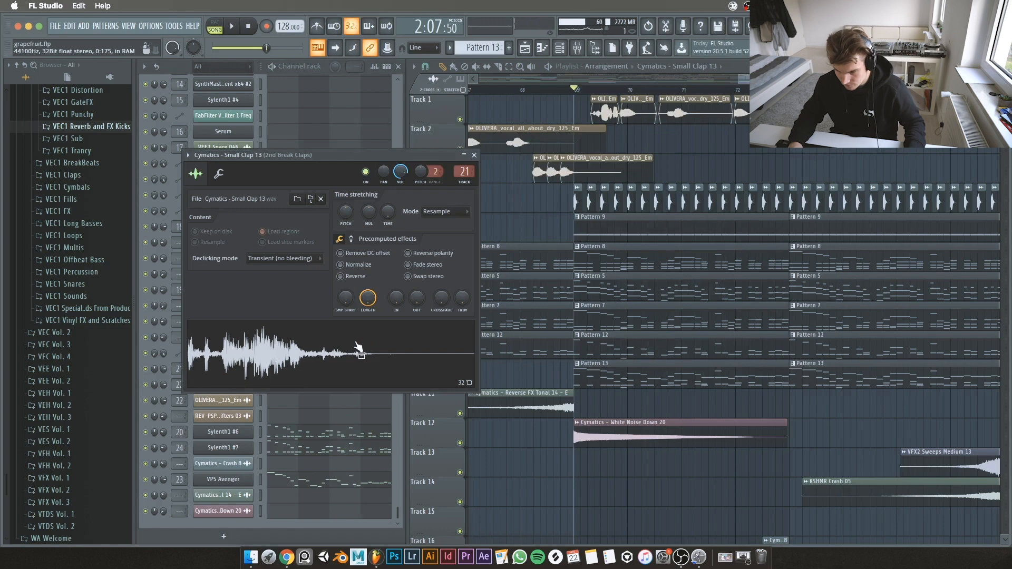
{"action": "left_click", "coordinate": [578, 48]}
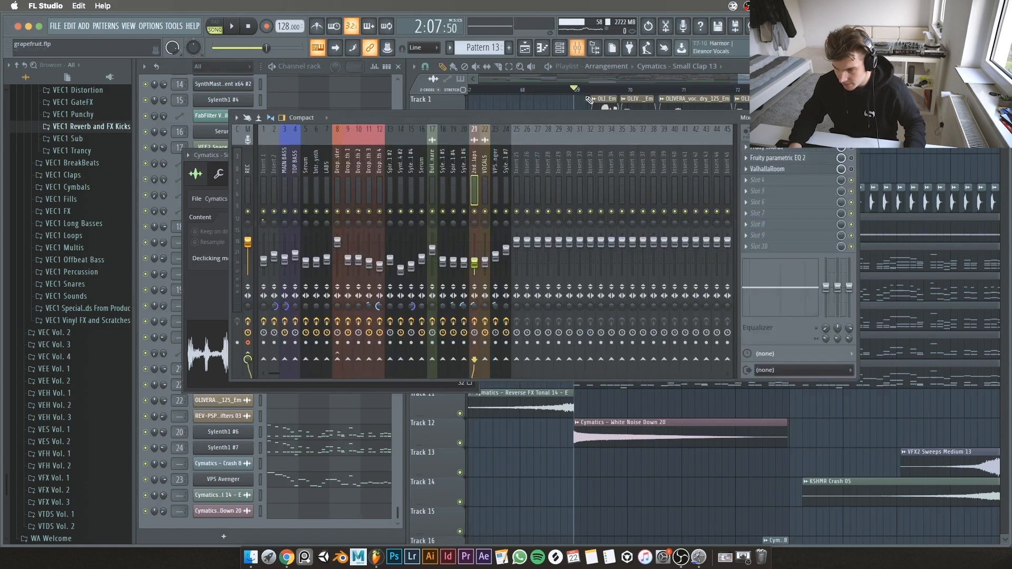
{"action": "left_click_drag", "start_coordinate": [577, 119], "coordinate": [657, 121]}
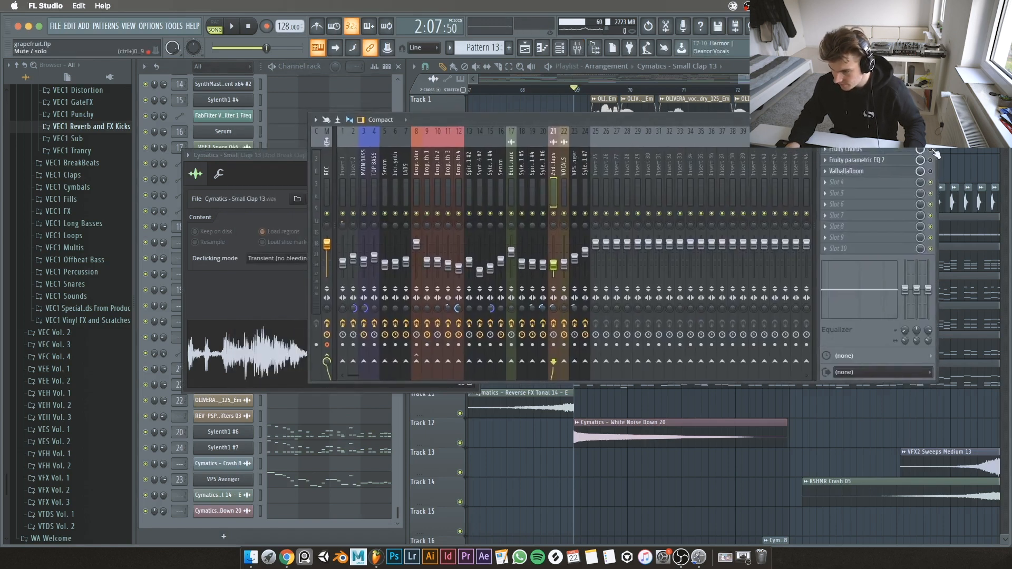
{"action": "left_click", "coordinate": [265, 348]}
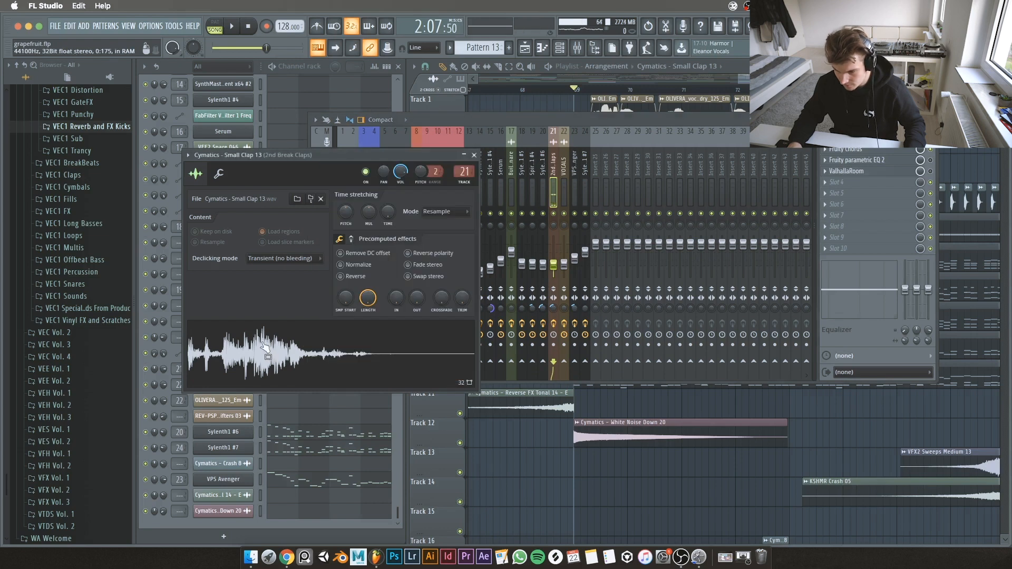
{"action": "left_click", "coordinate": [935, 165]}
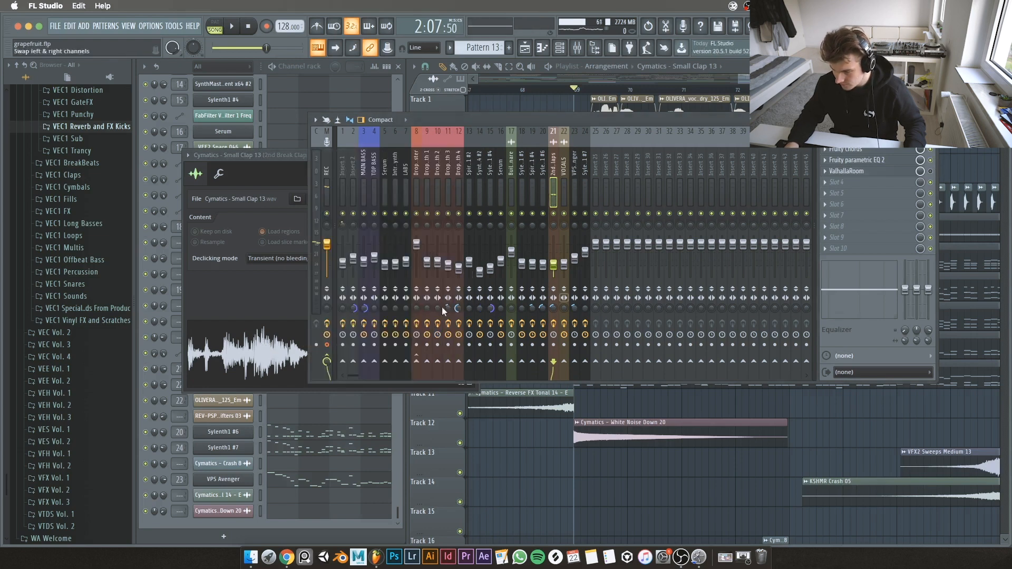
{"action": "left_click", "coordinate": [279, 354]}
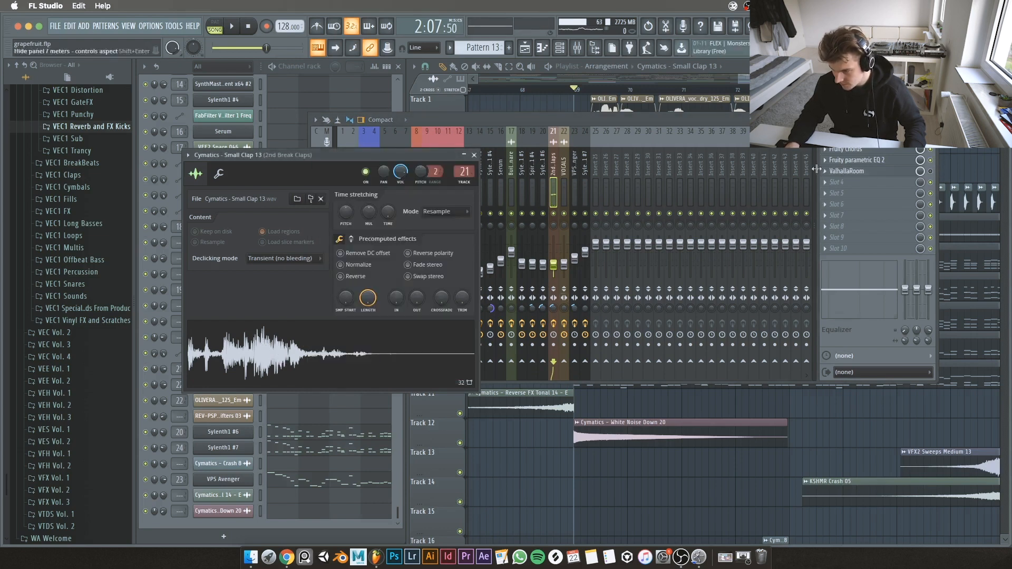
Step: Examine the Fruity Parametric EQ 2 curve and ValhallaRoom settings on the clap insert, returning to the clap sampler
{"action": "left_click", "coordinate": [876, 161]}
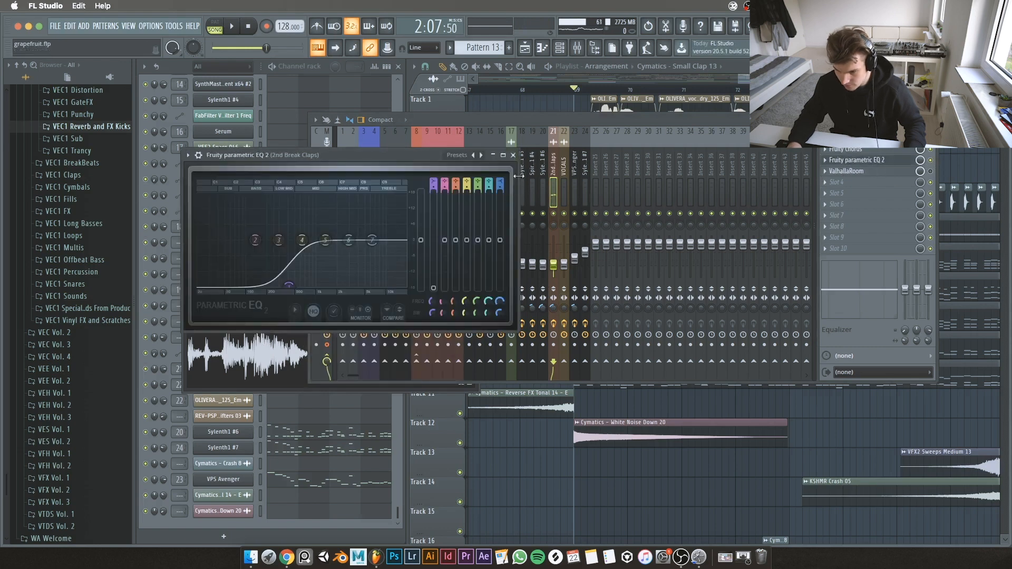
{"action": "left_click", "coordinate": [513, 155]}
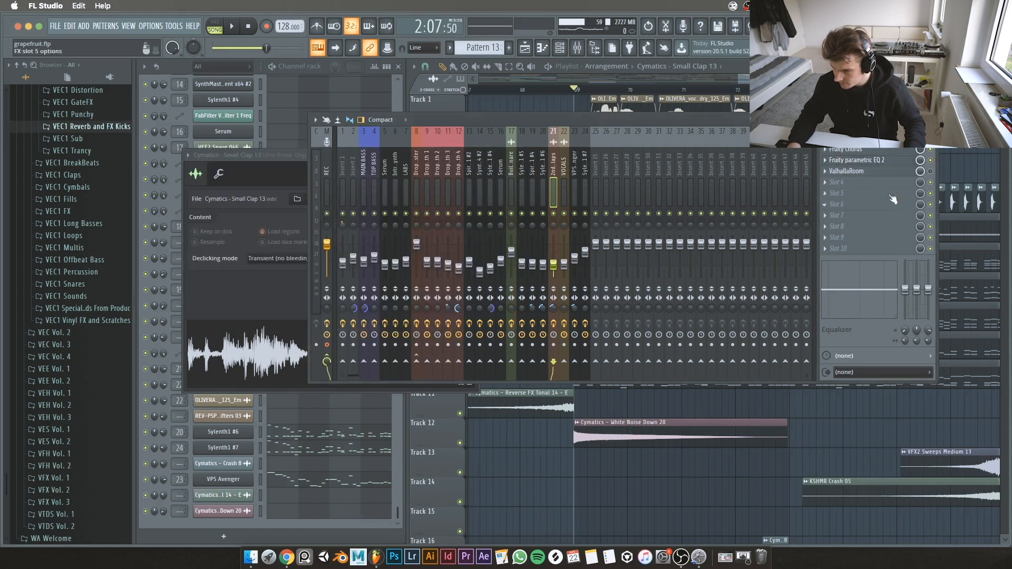
{"action": "left_click", "coordinate": [848, 172]}
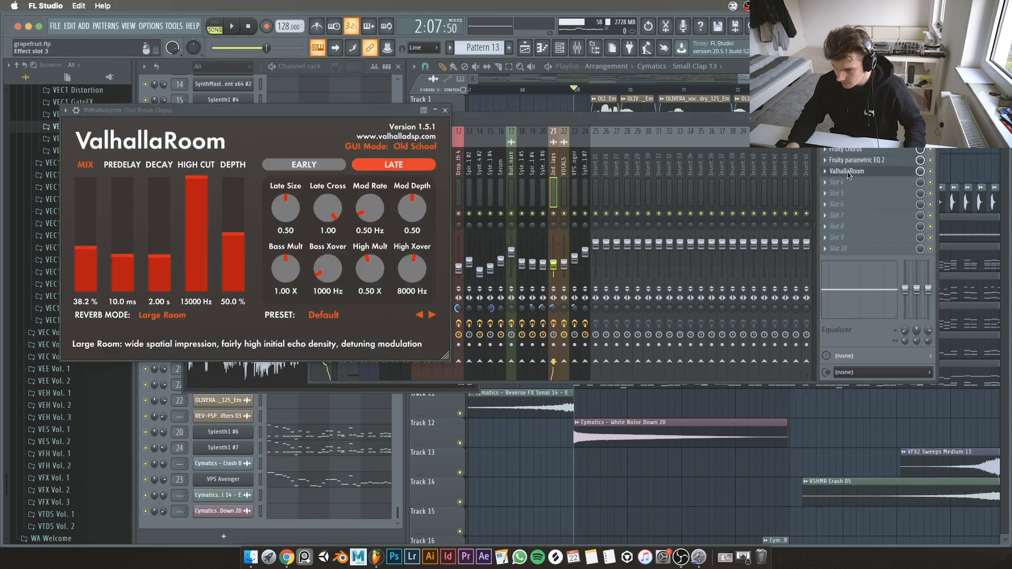
{"action": "left_click", "coordinate": [444, 110]}
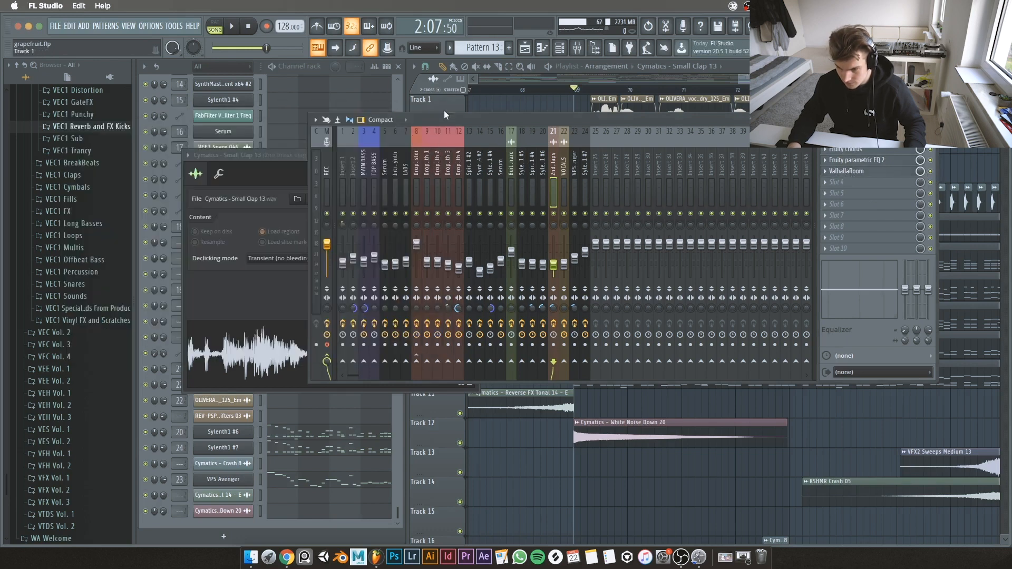
{"action": "left_click", "coordinate": [293, 157]}
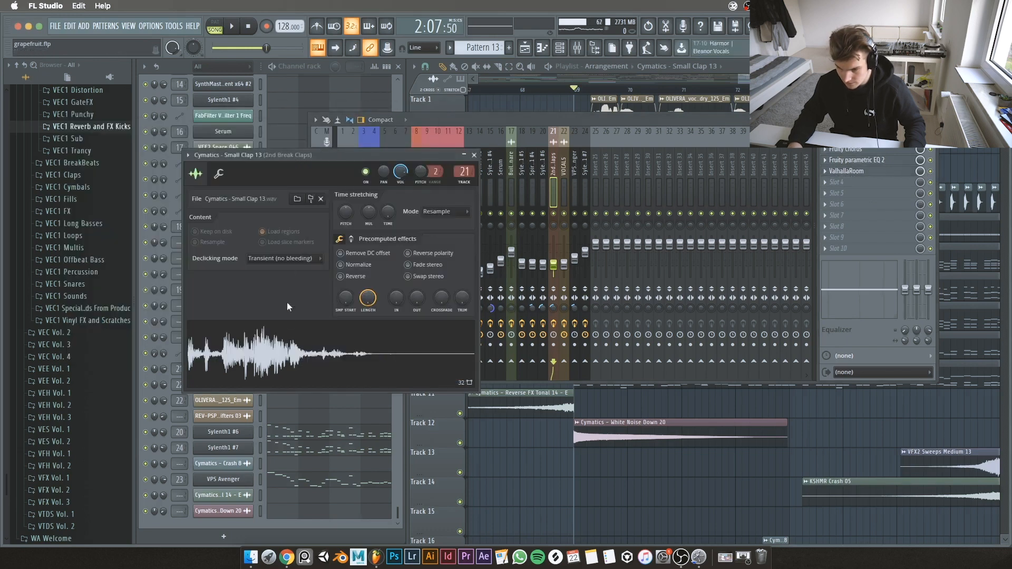
Step: Close the clap sampler, review the ValhallaRoom reverb settings once more, and close the plugin and mixer
{"action": "left_click", "coordinate": [475, 155]}
{"action": "left_click", "coordinate": [862, 171]}
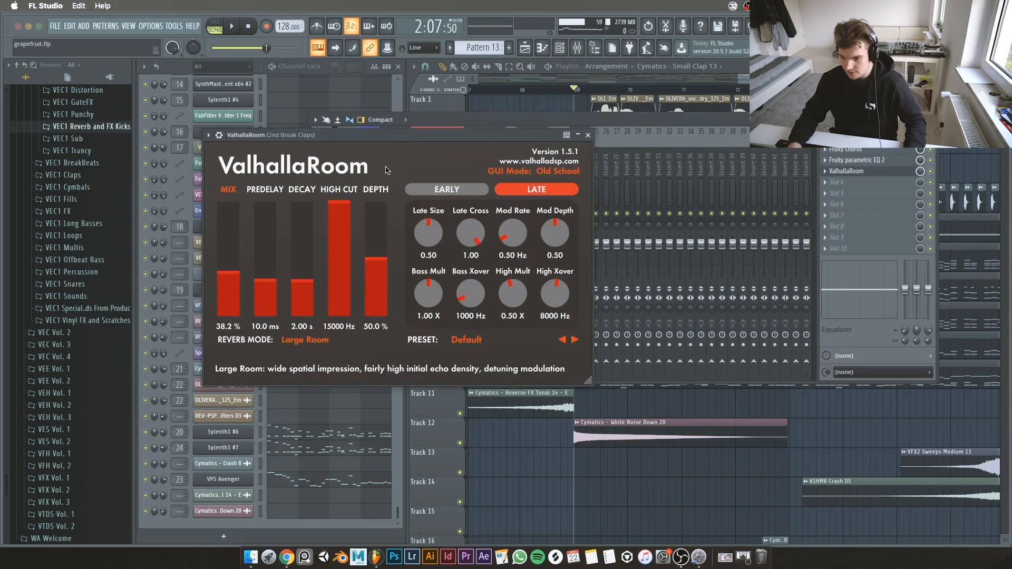
{"action": "left_click", "coordinate": [588, 135]}
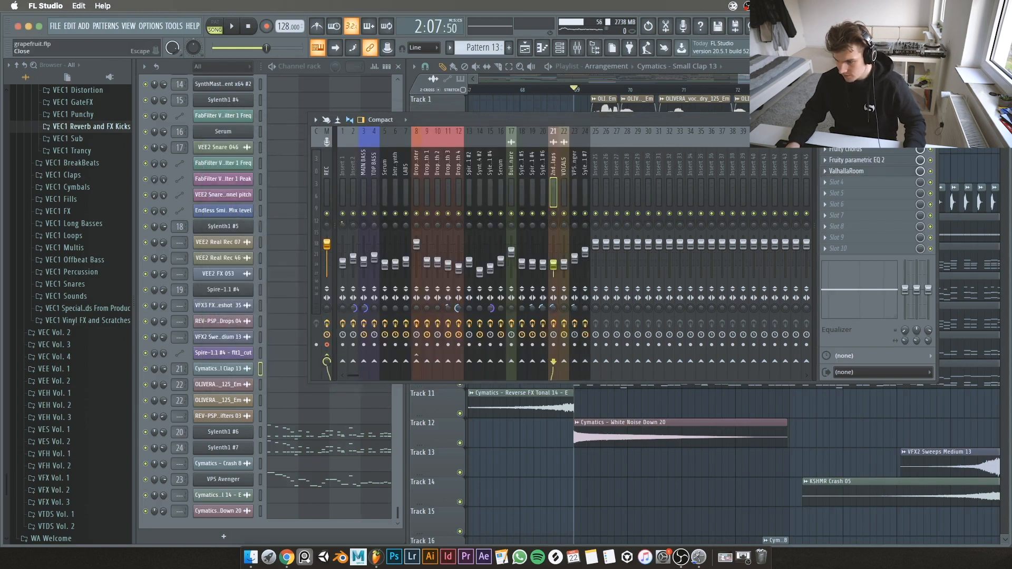
{"action": "left_click", "coordinate": [930, 120]}
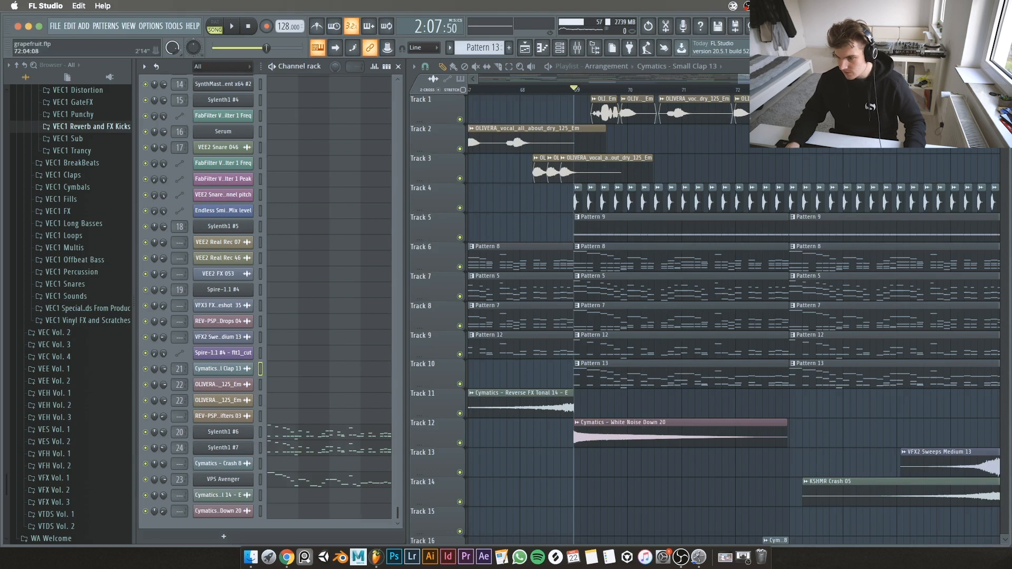
{"action": "mouse_move", "coordinate": [775, 79]}
{"action": "left_mouse_down"}
{"action": "mouse_move", "coordinate": [803, 79]}
{"action": "mouse_move", "coordinate": [777, 79]}
{"action": "left_mouse_up"}
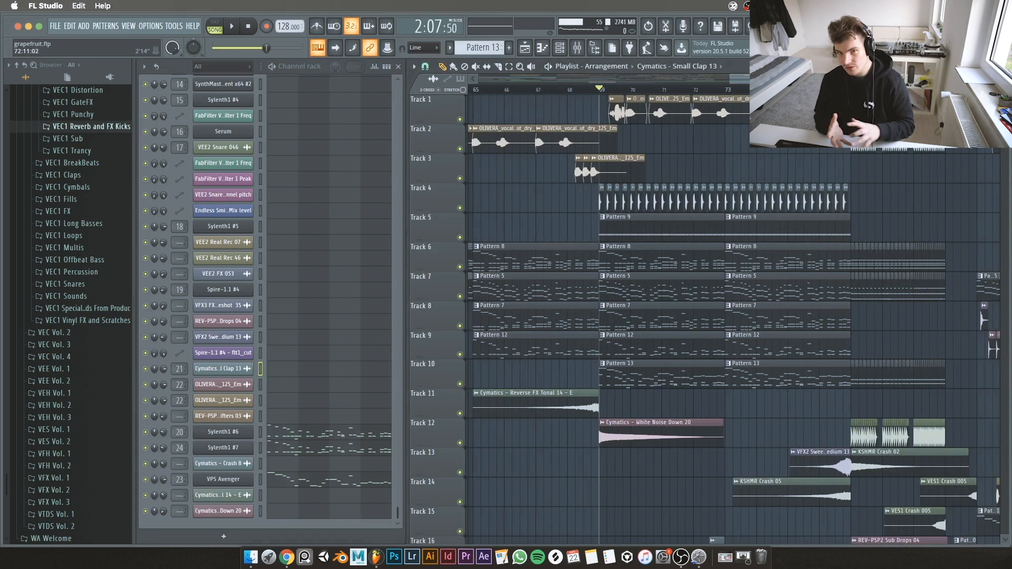
{"action": "scroll", "coordinate": [629, 183], "scroll_direction": "up", "scroll_amount": 3, "text": "ctrl"}
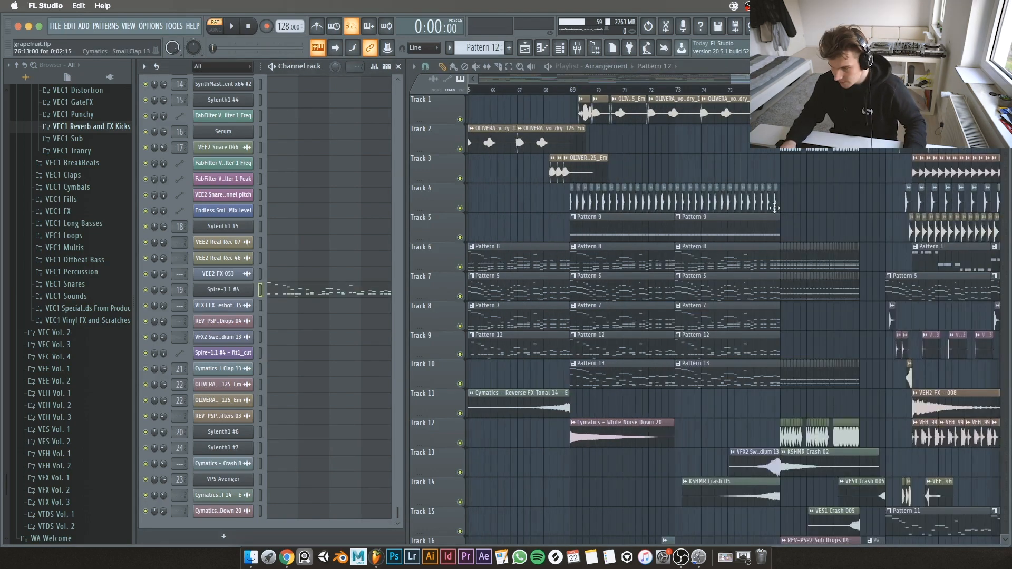
Step: Examine the automation clips on Tracks 20 to 25 and the overall arrangement around the second break
{"action": "scroll", "coordinate": [668, 214], "scroll_direction": "down", "scroll_amount": 3, "text": "ctrl"}
{"action": "scroll", "coordinate": [669, 214], "scroll_direction": "up", "scroll_amount": 5}
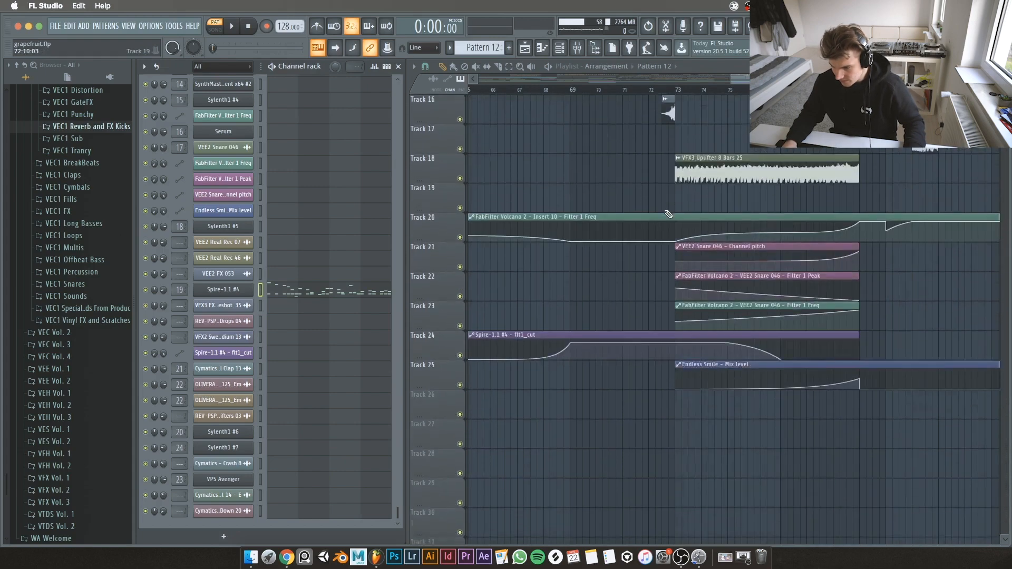
{"action": "scroll", "coordinate": [668, 214], "scroll_direction": "down", "scroll_amount": 5, "text": "ctrl"}
{"action": "scroll", "coordinate": [668, 214], "scroll_direction": "down", "scroll_amount": 6}
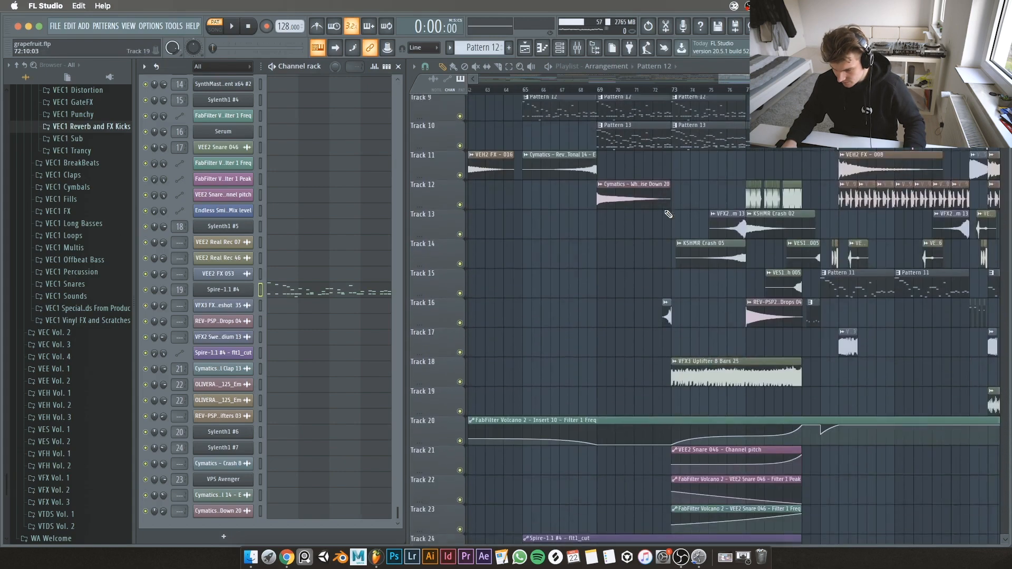
{"action": "scroll", "coordinate": [668, 214], "scroll_direction": "up", "scroll_amount": 8, "text": "ctrl"}
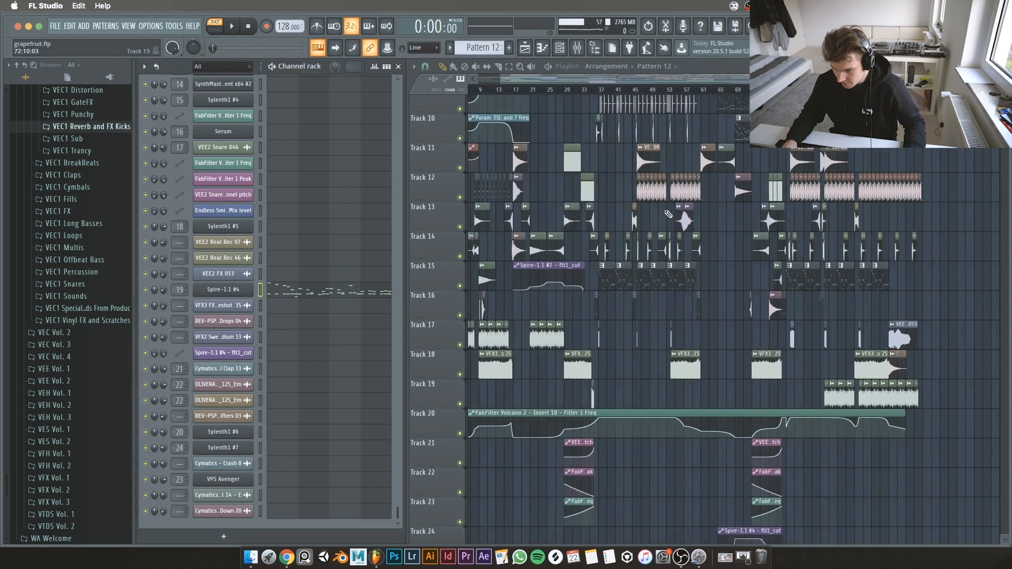
{"action": "scroll", "coordinate": [714, 214], "scroll_direction": "down", "scroll_amount": 1, "text": "ctrl"}
{"action": "scroll", "coordinate": [696, 232], "scroll_direction": "up", "scroll_amount": 5}
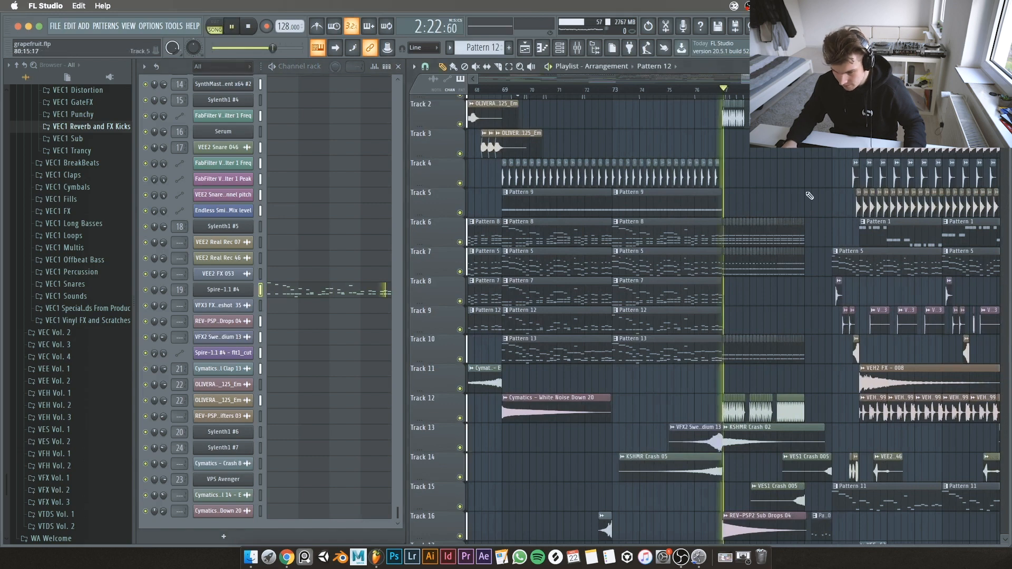
Step: Play the arrangement from bar 77 into the drop at bar 82, examining the chopped vocals and repeated pattern slices
{"action": "scroll", "coordinate": [810, 196], "scroll_direction": "up", "scroll_amount": 4, "text": "ctrl"}
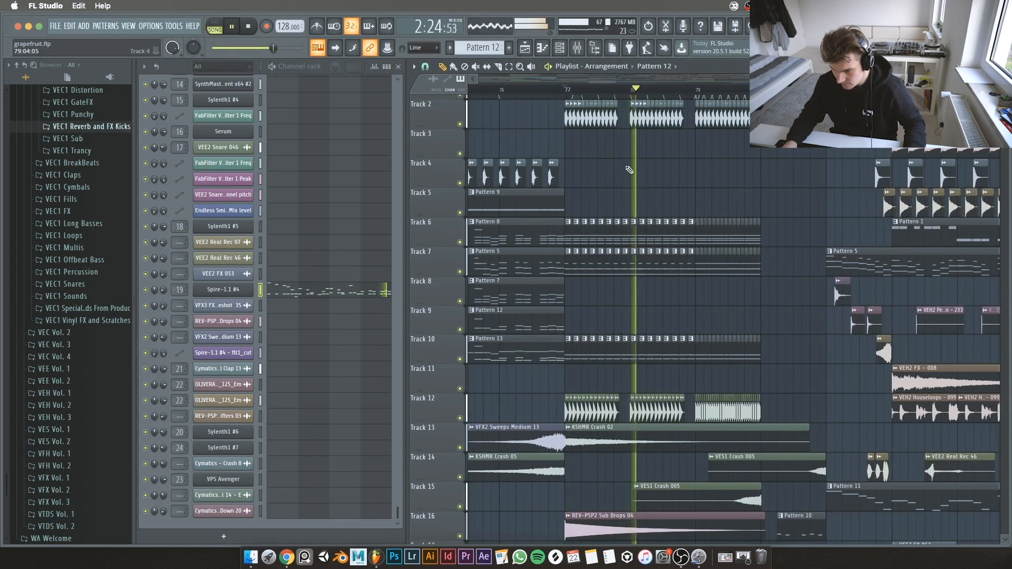
{"action": "scroll", "coordinate": [578, 293], "scroll_direction": "up", "scroll_amount": 2, "text": "ctrl"}
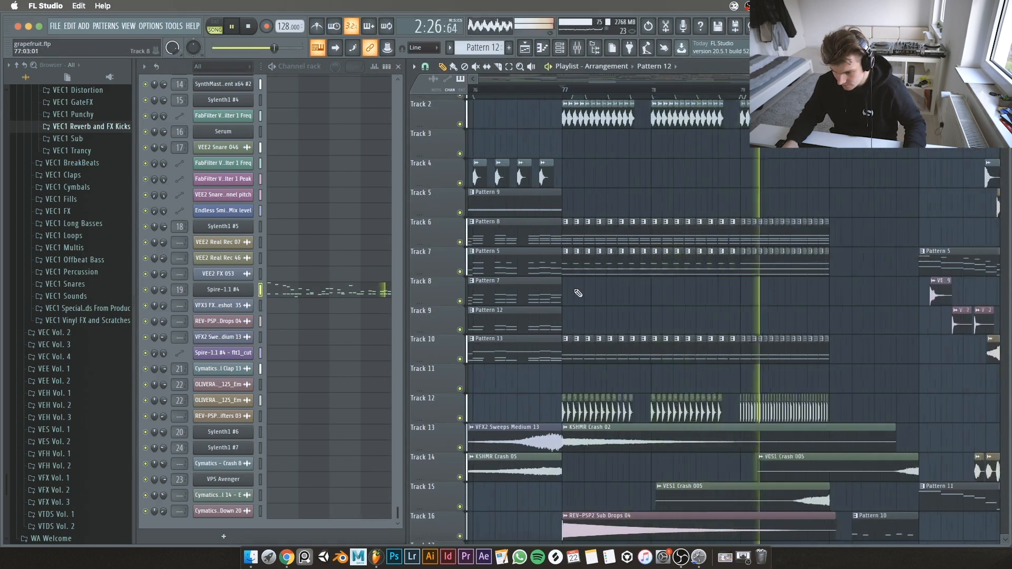
{"action": "scroll", "coordinate": [578, 293], "scroll_direction": "up", "scroll_amount": 3, "text": "ctrl"}
{"action": "scroll", "coordinate": [583, 253], "scroll_direction": "down", "scroll_amount": 5, "text": "ctrl"}
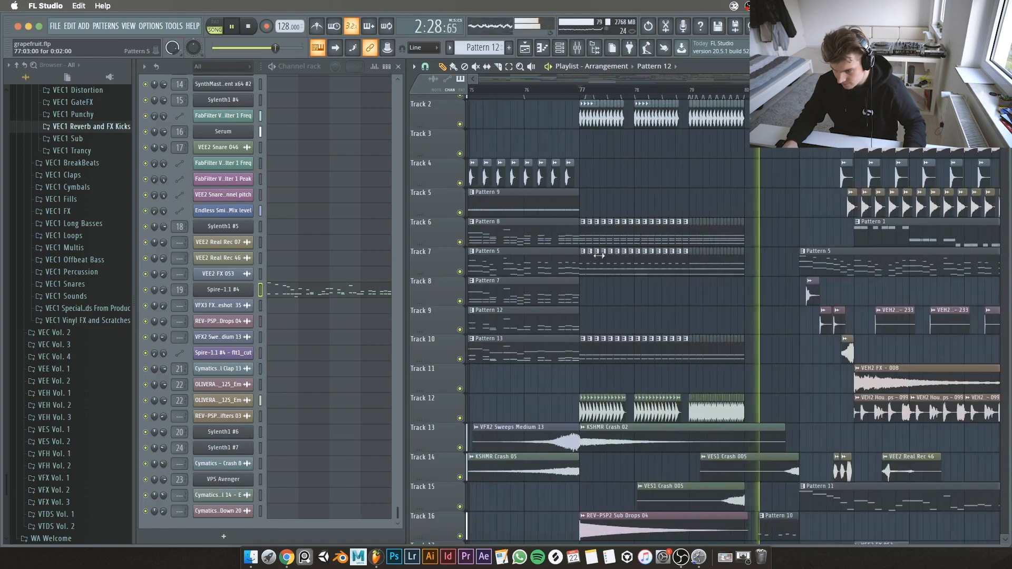
{"action": "scroll", "coordinate": [764, 250], "scroll_direction": "up", "scroll_amount": 1}
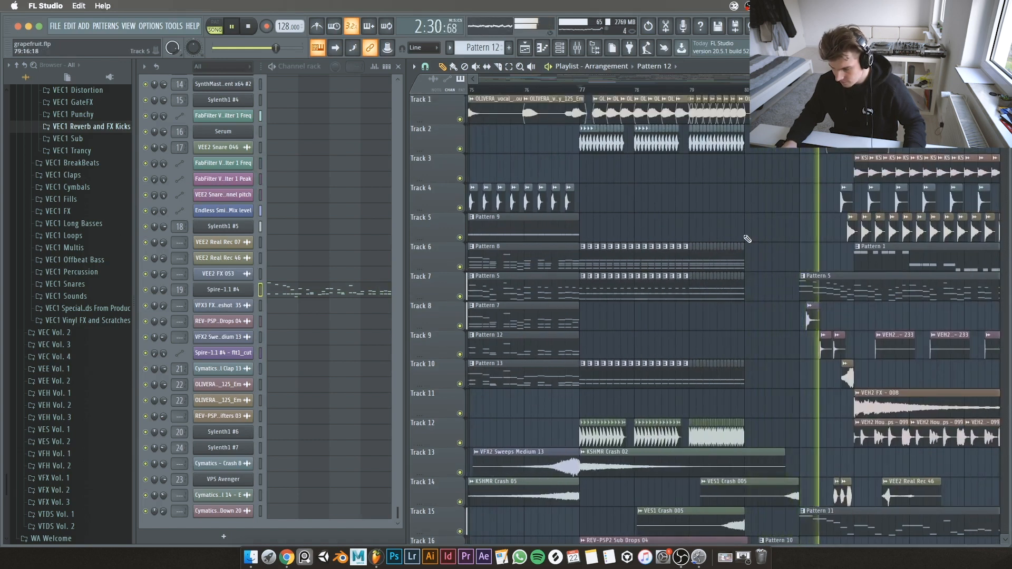
{"action": "scroll", "coordinate": [945, 237], "scroll_direction": "down", "scroll_amount": 7}
{"action": "scroll", "coordinate": [945, 237], "scroll_direction": "up", "scroll_amount": 1, "text": "ctrl"}
{"action": "scroll", "coordinate": [923, 236], "scroll_direction": "up", "scroll_amount": 3, "text": "ctrl"}
{"action": "scroll", "coordinate": [777, 228], "scroll_direction": "up", "scroll_amount": 7}
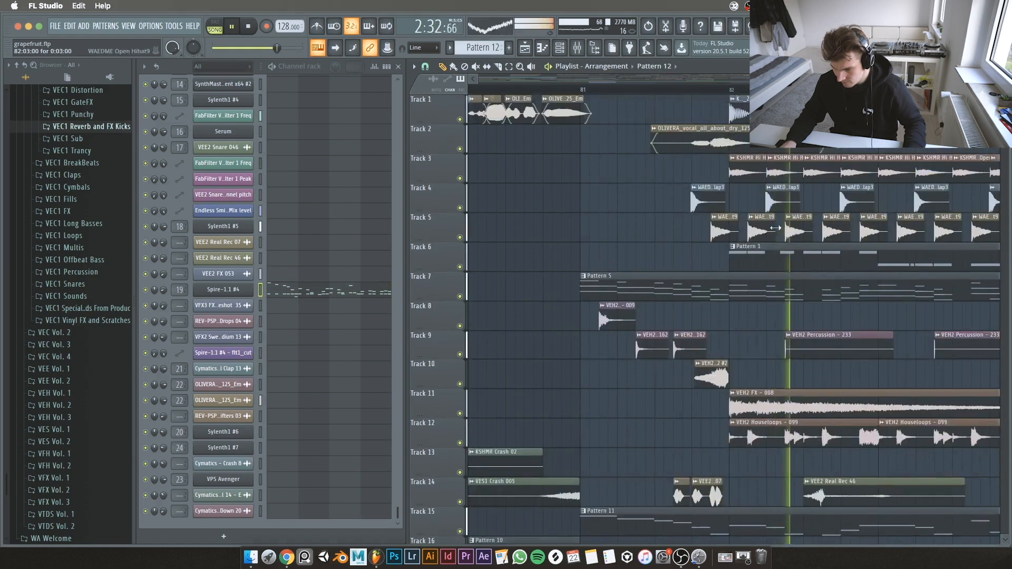
Step: Replay the transition into the drop from bar 81
{"action": "key", "text": "space"}
{"action": "left_click", "coordinate": [583, 90]}
{"action": "scroll", "coordinate": [583, 100], "scroll_direction": "down", "scroll_amount": 4, "text": "ctrl"}
{"action": "scroll", "coordinate": [726, 226], "scroll_direction": "left", "scroll_amount": 2}
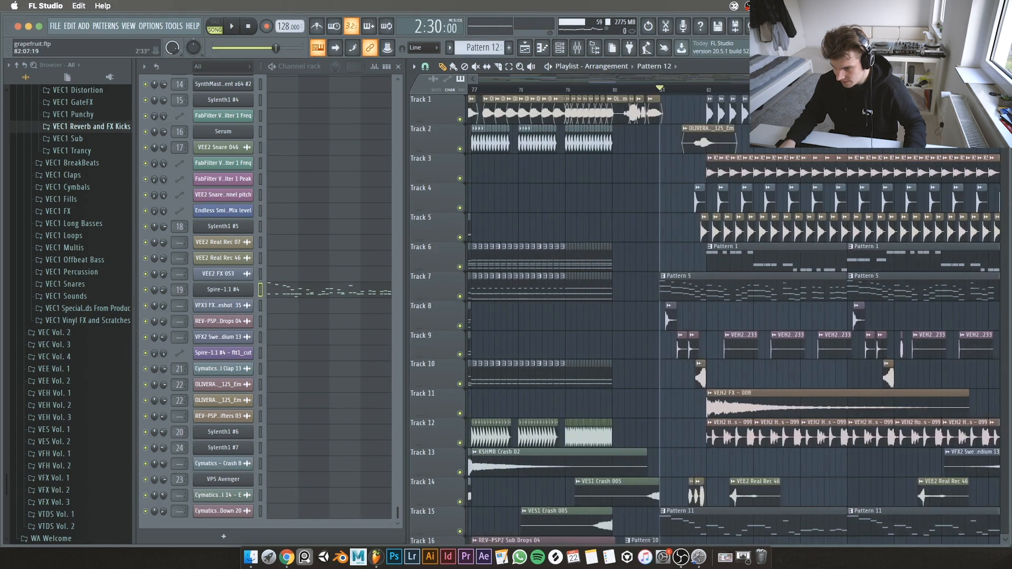
{"action": "scroll", "coordinate": [722, 120], "scroll_direction": "up", "scroll_amount": 3, "text": "ctrl"}
{"action": "key", "text": "space"}
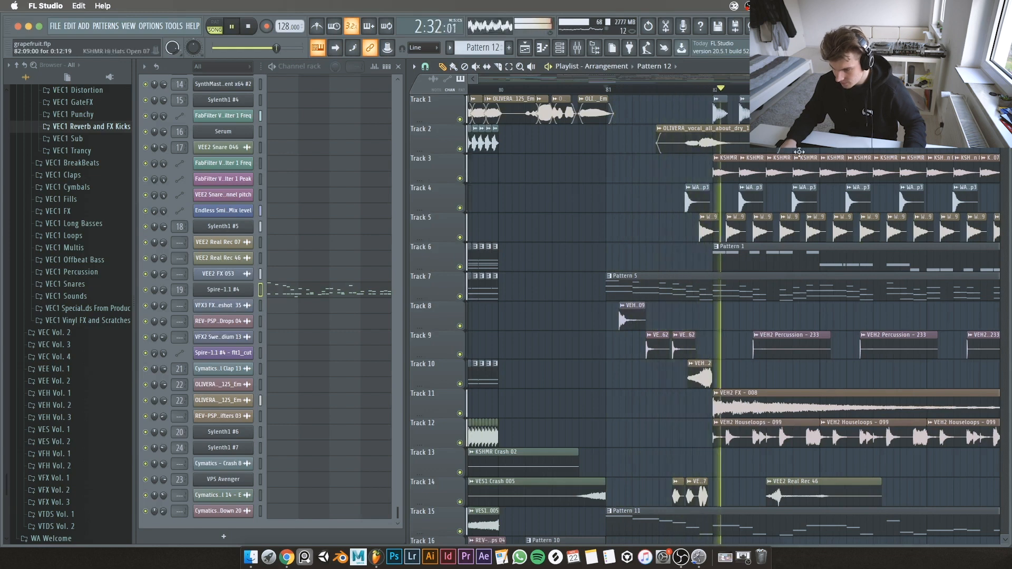
{"action": "key", "text": "space"}
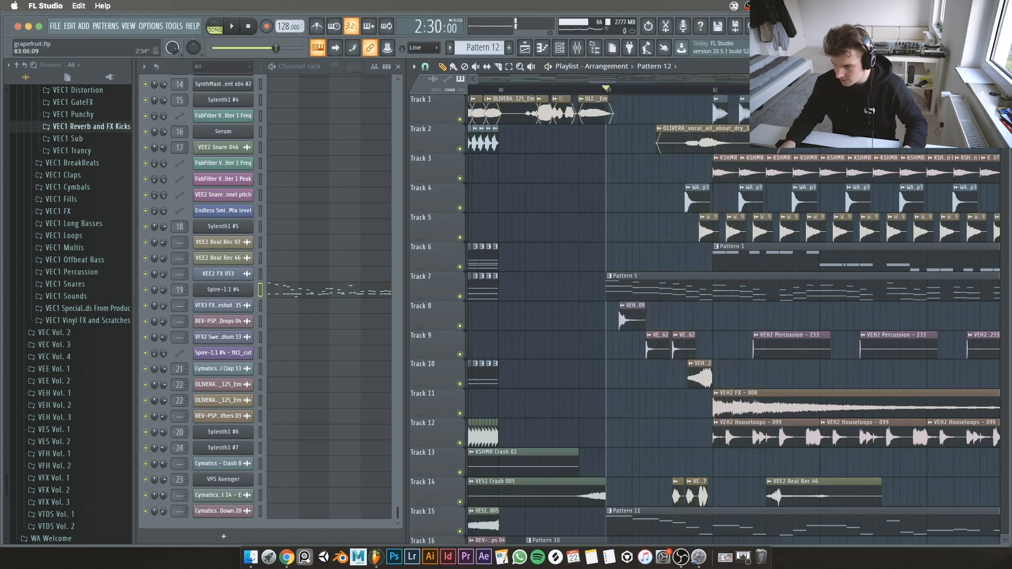
Step: Audition the VEH2 Percussion - 009, VEH2 FX - 112 #2 and VEE2 Real Rec 07 fill clips between bars 81 and 82
{"action": "scroll", "coordinate": [712, 194], "scroll_direction": "down", "scroll_amount": 2, "text": "ctrl"}
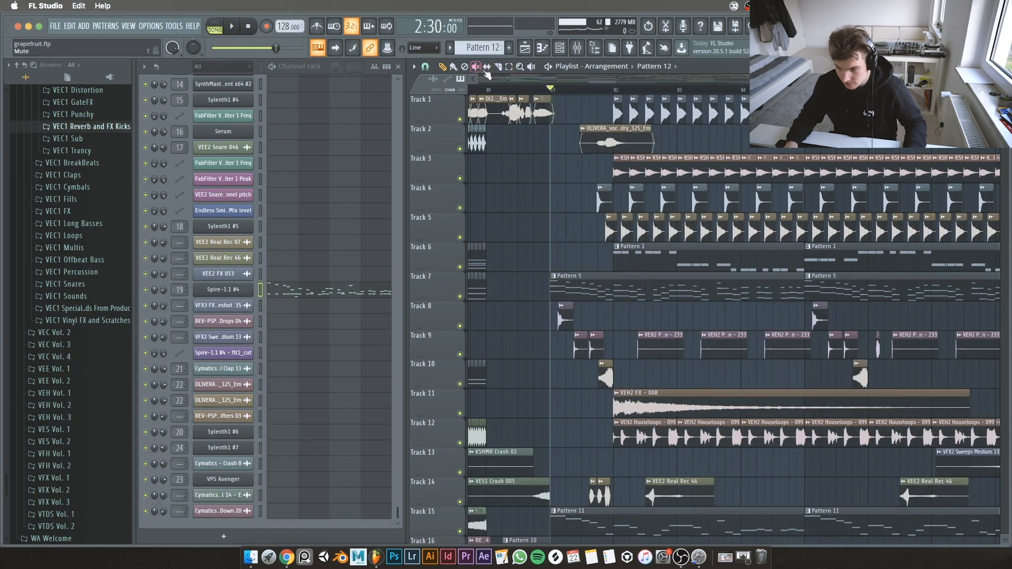
{"action": "key", "text": "space"}
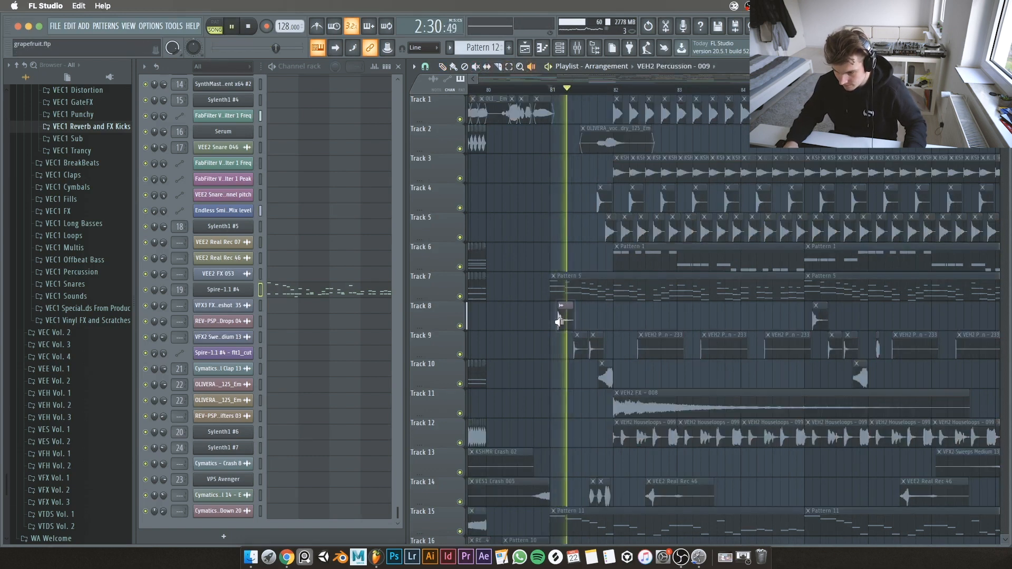
{"action": "left_click", "coordinate": [603, 376]}
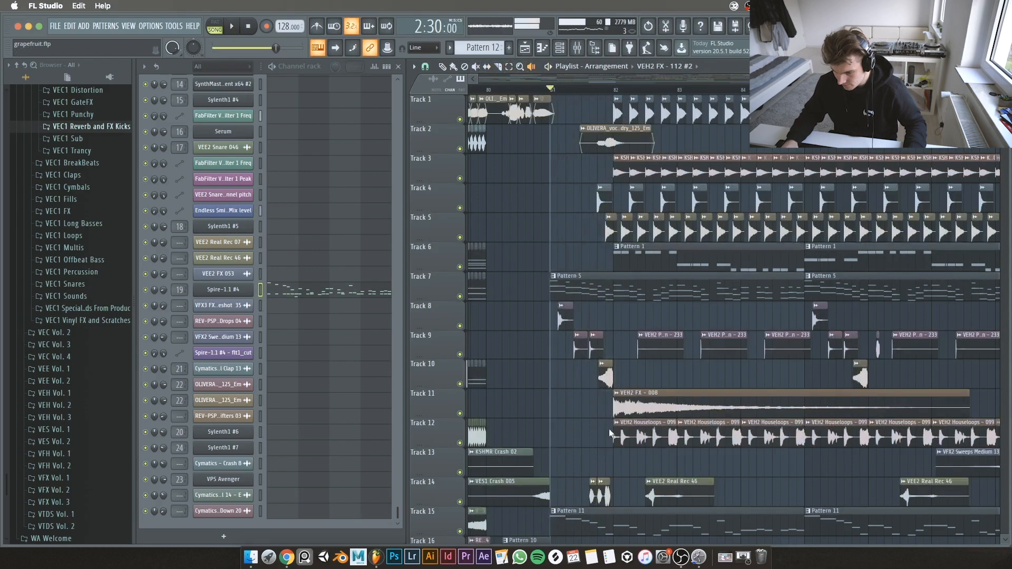
{"action": "left_click", "coordinate": [592, 494]}
{"action": "left_click", "coordinate": [603, 497]}
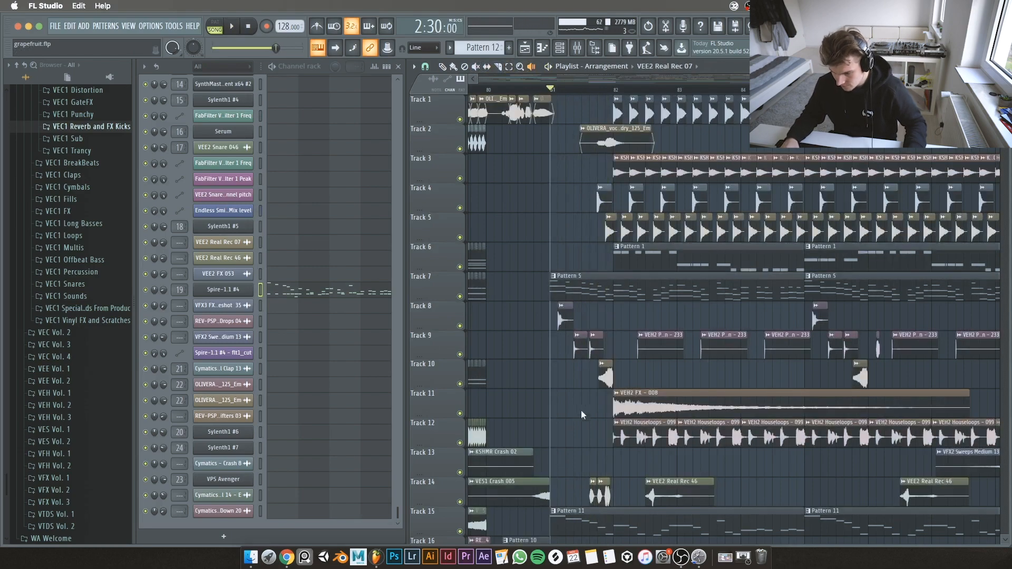
Step: Look over the first drop for comparison and audition the VEE2 Real Rec 07 clips on Track 14 before bar 82 again
{"action": "scroll", "coordinate": [581, 410], "scroll_direction": "down", "scroll_amount": 10}
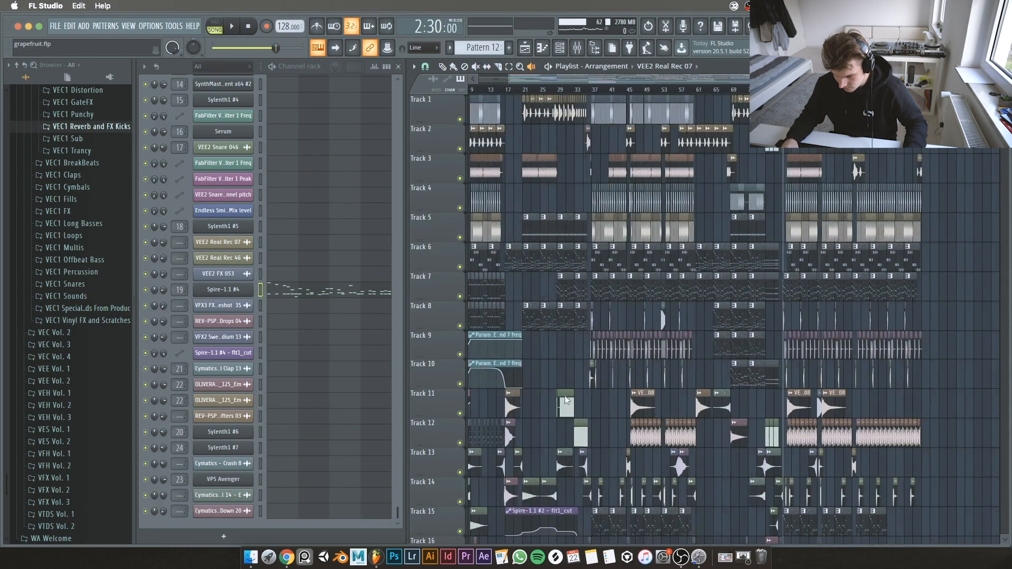
{"action": "scroll", "coordinate": [598, 426], "scroll_direction": "up", "scroll_amount": 8}
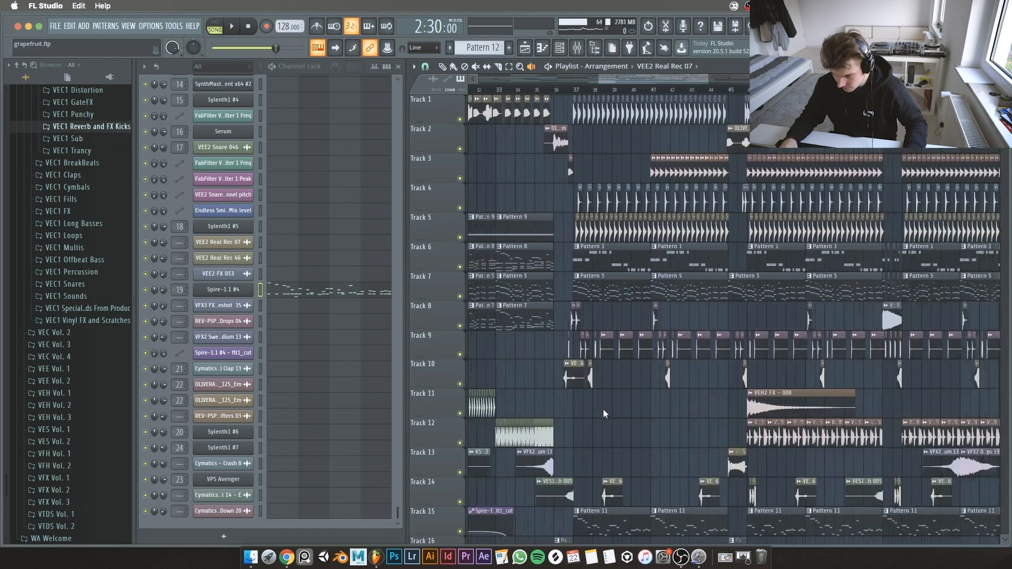
{"action": "scroll", "coordinate": [603, 409], "scroll_direction": "right", "scroll_amount": 15}
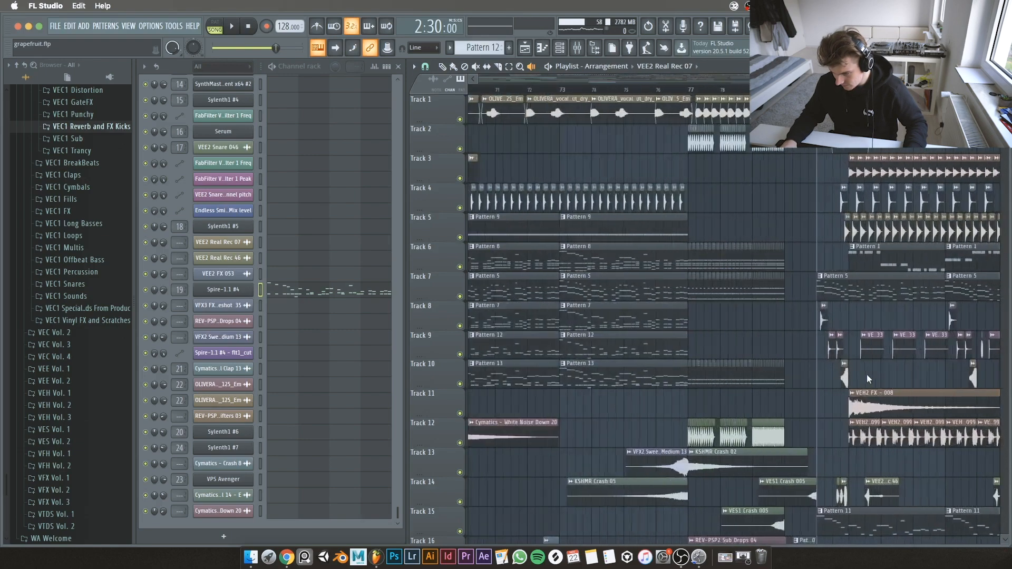
{"action": "scroll", "coordinate": [866, 374], "scroll_direction": "up", "scroll_amount": 2}
{"action": "scroll", "coordinate": [906, 368], "scroll_direction": "down", "scroll_amount": 3}
{"action": "scroll", "coordinate": [923, 365], "scroll_direction": "up", "scroll_amount": 5}
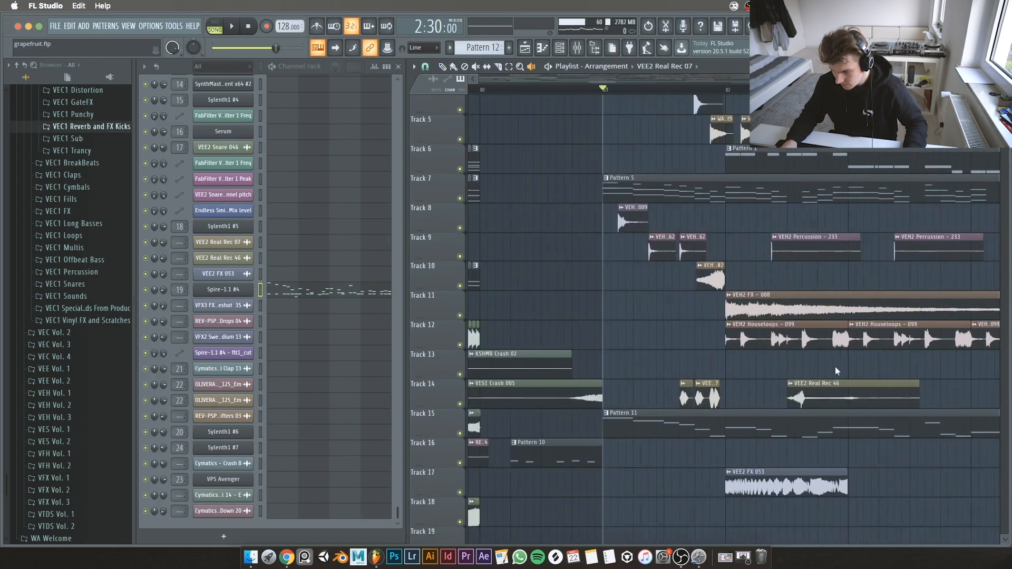
{"action": "left_click", "coordinate": [680, 393]}
{"action": "left_click", "coordinate": [702, 394]}
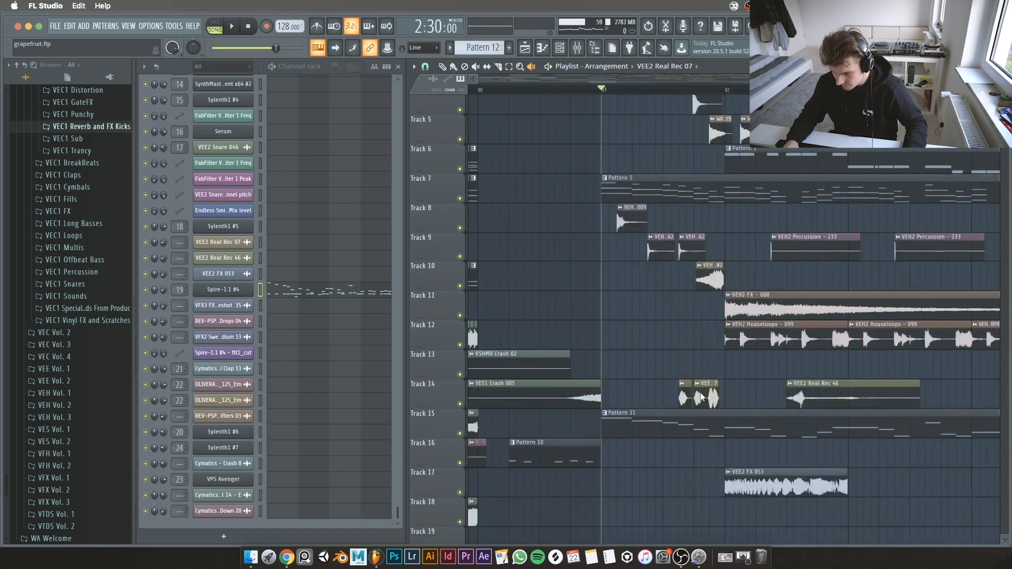
Step: Examine the second drop's FX, Pattern 11 and shaker loop layers on Tracks 8 to 19
{"action": "scroll", "coordinate": [701, 397], "scroll_direction": "down", "scroll_amount": 5}
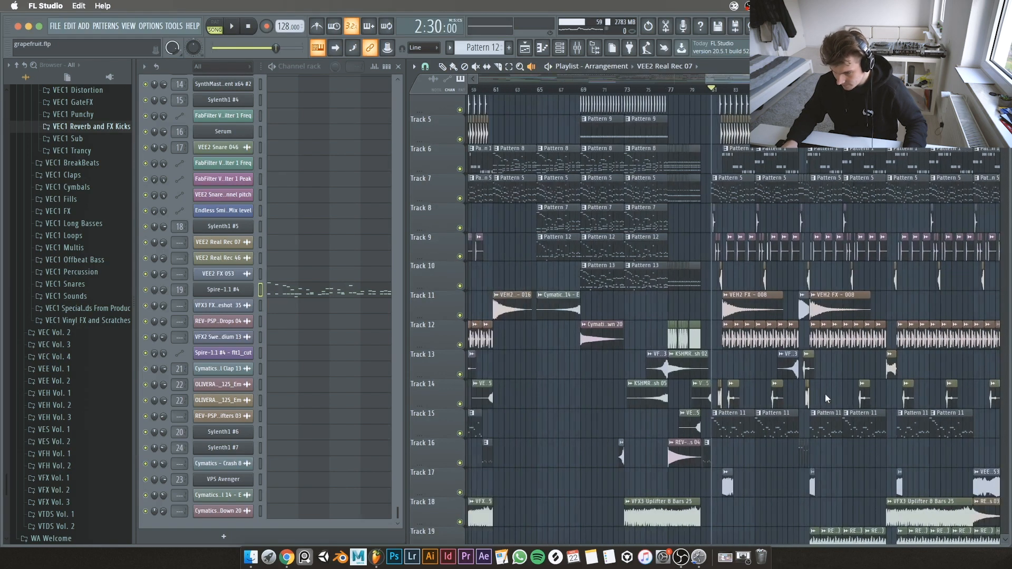
{"action": "scroll", "coordinate": [825, 393], "scroll_direction": "down", "scroll_amount": 3}
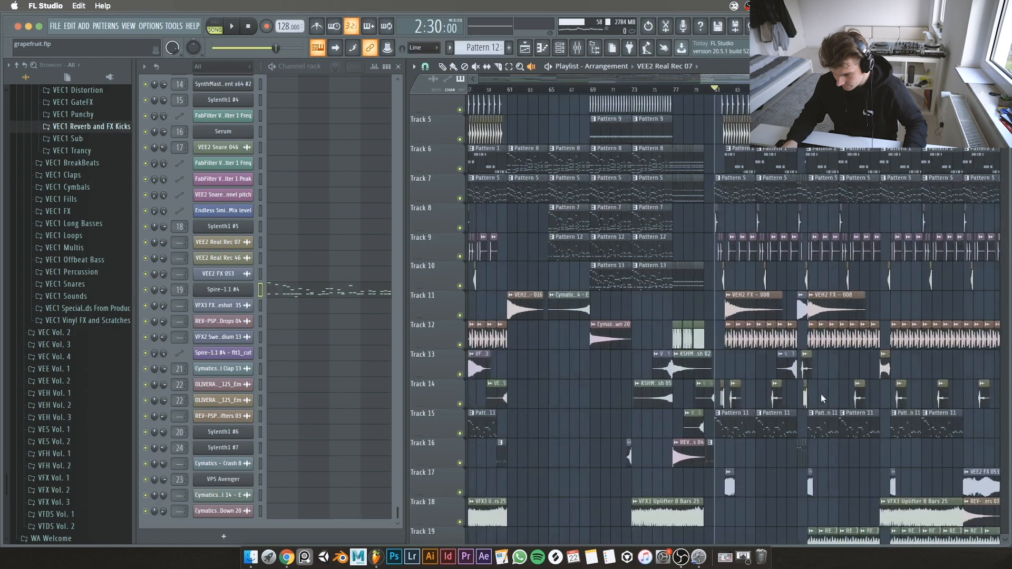
{"action": "scroll", "coordinate": [821, 395], "scroll_direction": "down", "scroll_amount": 3}
{"action": "scroll", "coordinate": [821, 393], "scroll_direction": "up", "scroll_amount": 5}
{"action": "scroll", "coordinate": [805, 392], "scroll_direction": "down", "scroll_amount": 1}
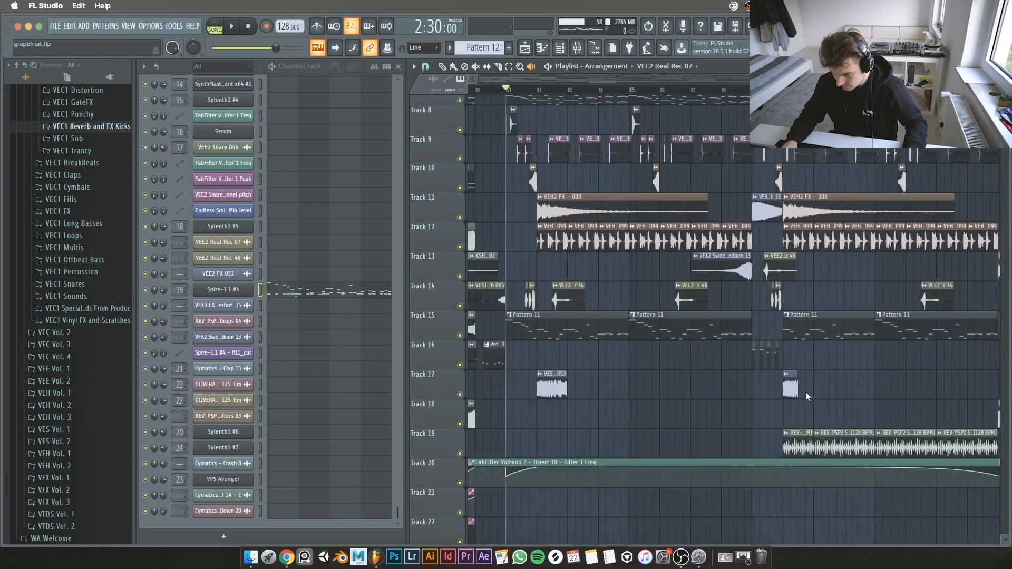
Step: Spot-check the second drop at bars 82 and 85, and inspect the fill section at bar 89
{"action": "key", "text": "space"}
{"action": "scroll", "coordinate": [775, 382], "scroll_direction": "up", "scroll_amount": 7}
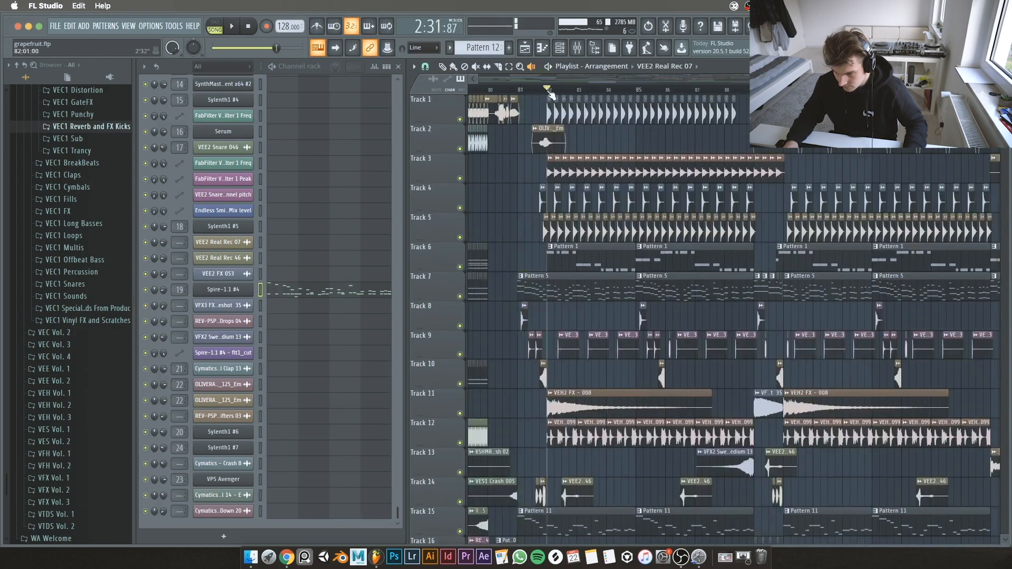
{"action": "scroll", "coordinate": [639, 93], "scroll_direction": "down", "scroll_amount": 8}
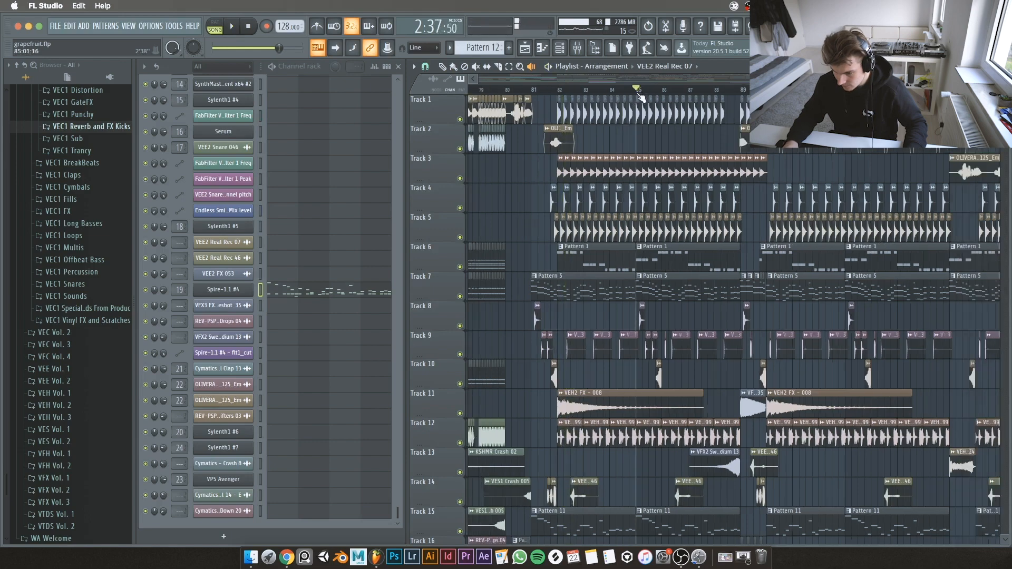
{"action": "scroll", "coordinate": [890, 238], "scroll_direction": "up", "scroll_amount": 6}
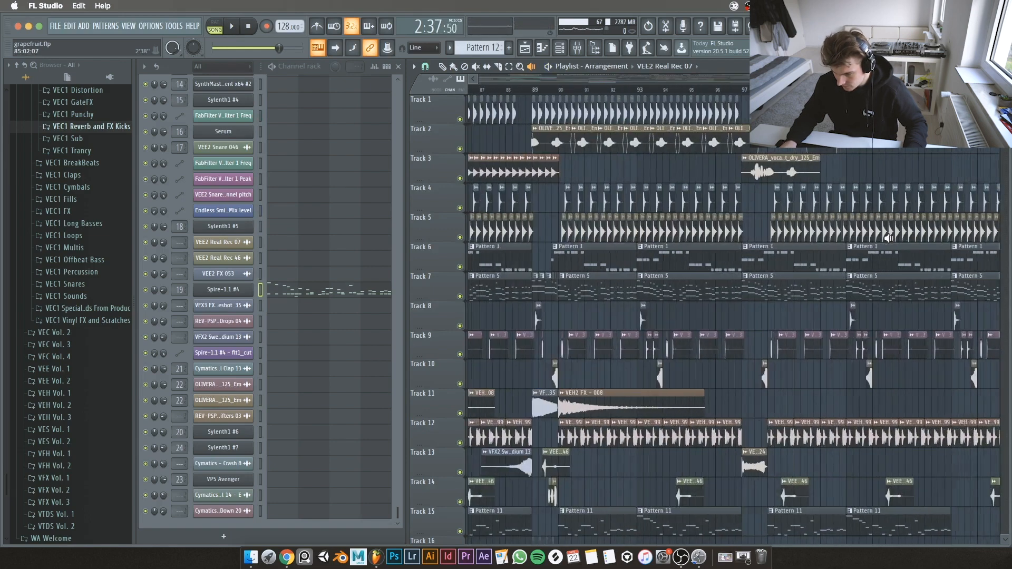
{"action": "scroll", "coordinate": [752, 215], "scroll_direction": "down", "scroll_amount": 8}
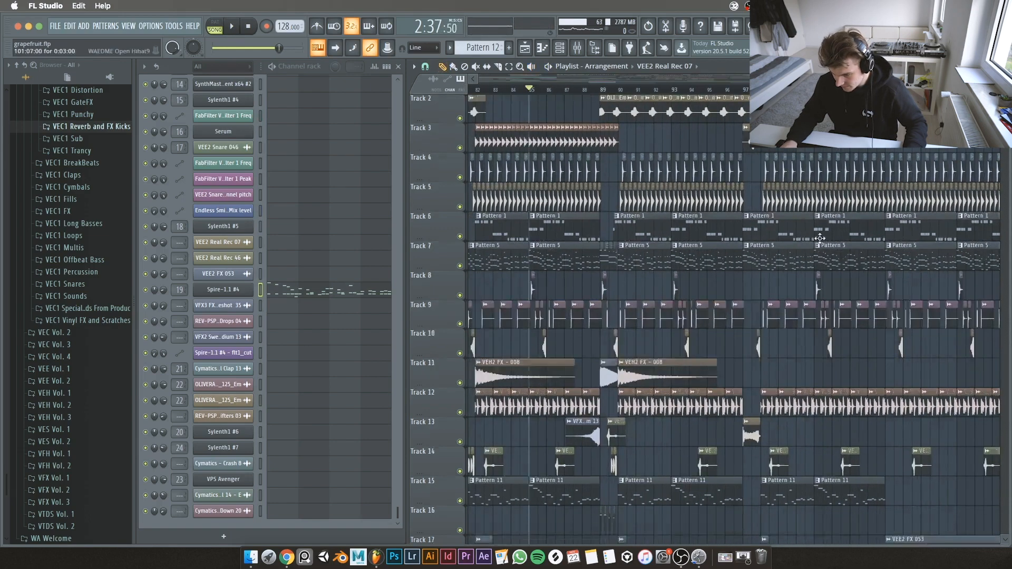
{"action": "scroll", "coordinate": [569, 93], "scroll_direction": "up", "scroll_amount": 4}
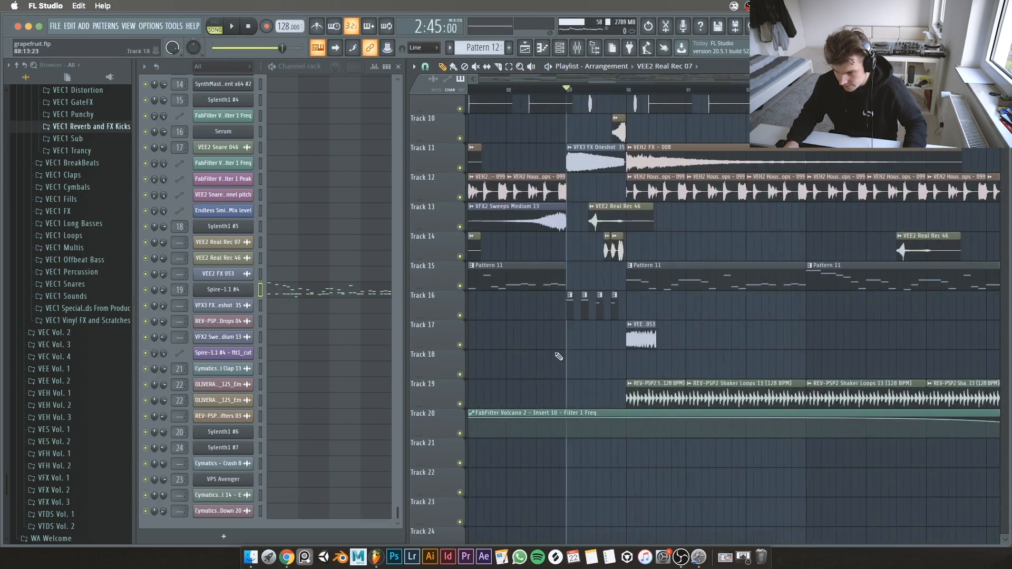
Step: Solo Track 16, play its Pattern 10 clips from bar 89, and restore all tracks
{"action": "right_click", "coordinate": [462, 316]}
{"action": "scroll", "coordinate": [580, 322], "scroll_direction": "up", "scroll_amount": 5}
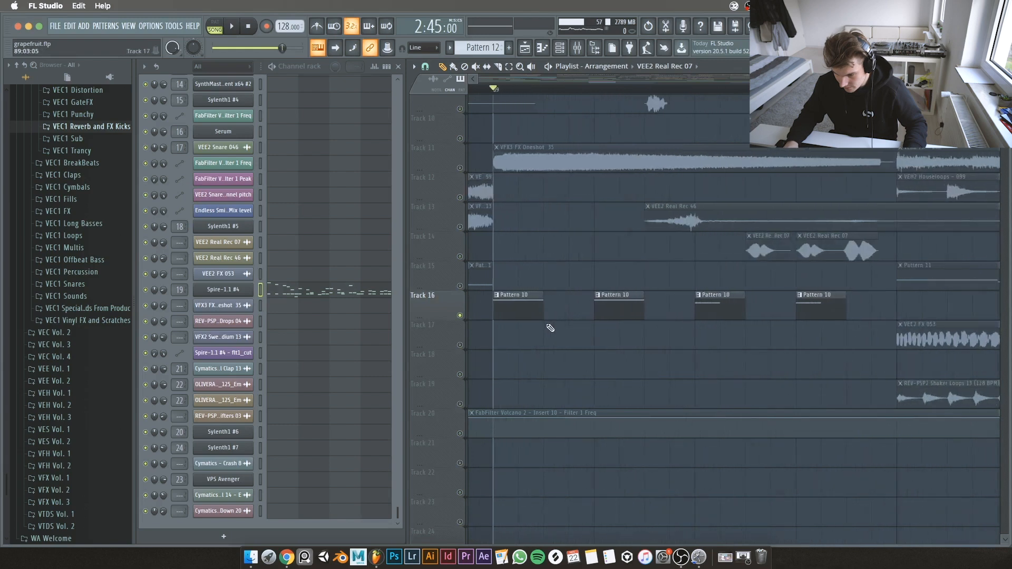
{"action": "key", "text": "space"}
{"action": "key", "text": "space"}
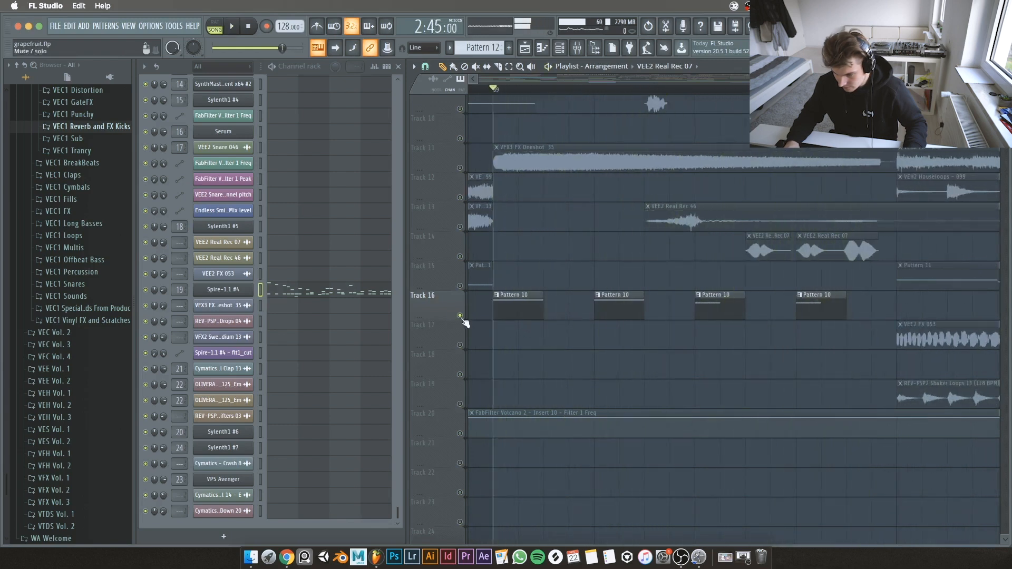
{"action": "right_click", "coordinate": [457, 317]}
{"action": "left_click", "coordinate": [453, 313]}
{"action": "right_click", "coordinate": [460, 315]}
Step: Play the fill from just before bar 89 with all tracks, and inspect the short Pattern 5 clips on Track 7
{"action": "scroll", "coordinate": [619, 313], "scroll_direction": "down", "scroll_amount": 7}
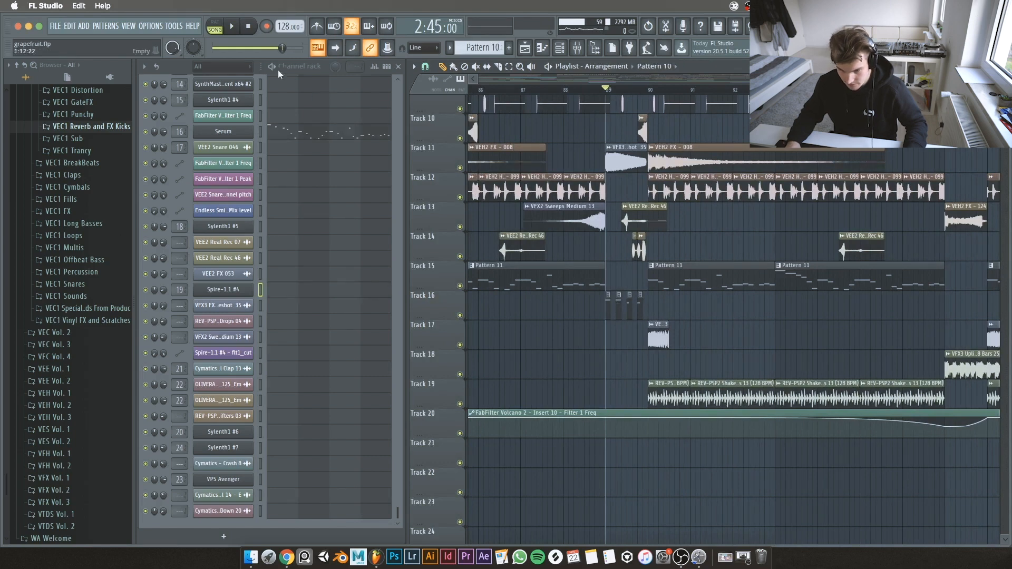
{"action": "left_click", "coordinate": [594, 96]}
{"action": "key", "text": "space"}
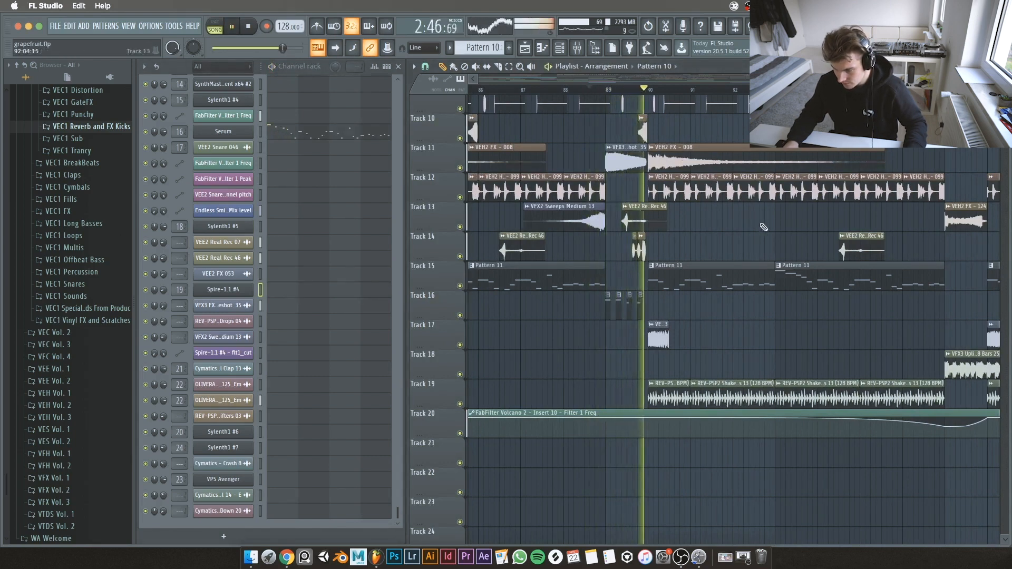
{"action": "scroll", "coordinate": [718, 253], "scroll_direction": "up", "scroll_amount": 5}
{"action": "key", "text": "space"}
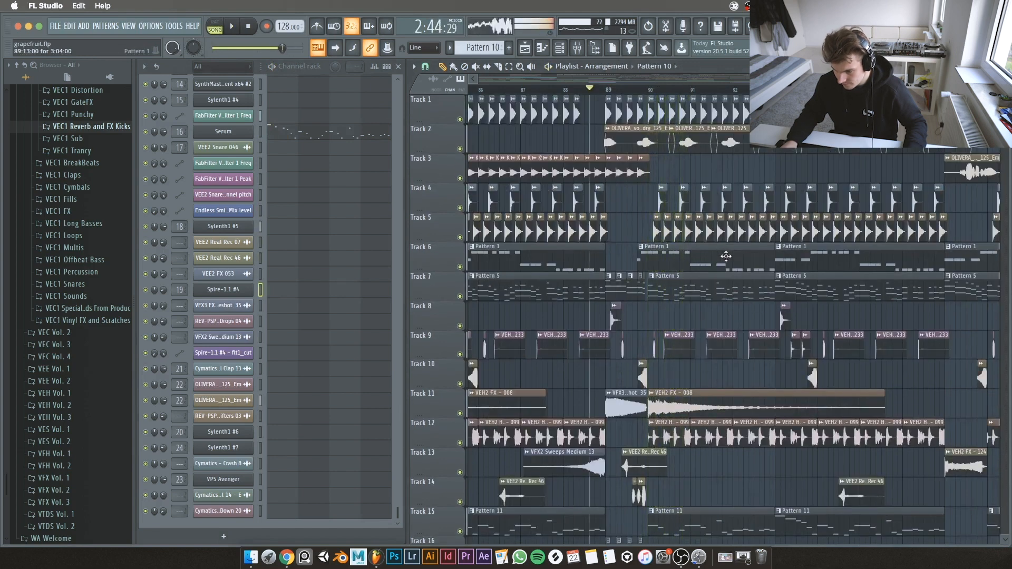
{"action": "scroll", "coordinate": [585, 287], "scroll_direction": "up", "scroll_amount": 4}
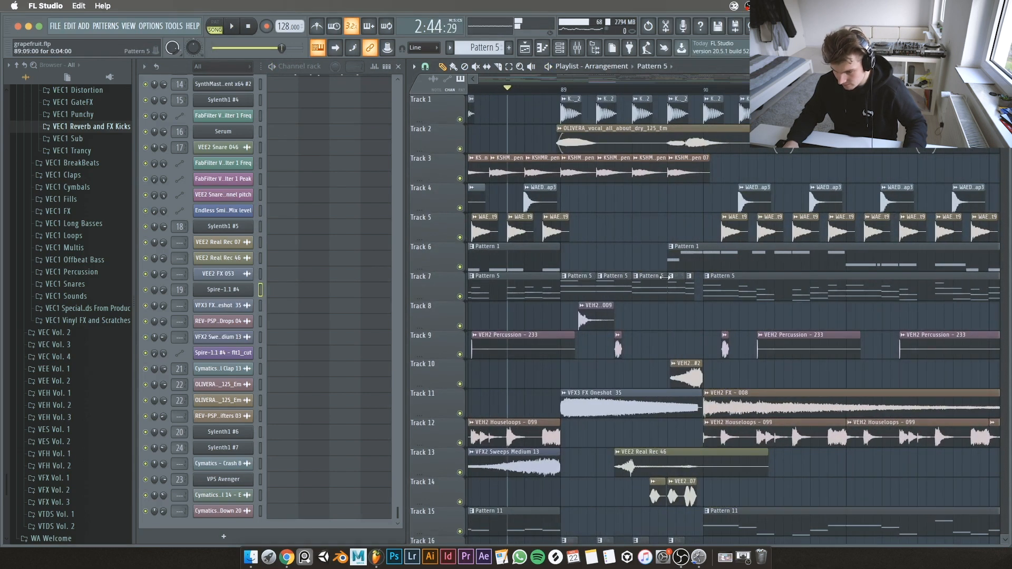
Step: Play the bar 89 fill into the following section, and replay from bar 90 while examining Tracks 10 to 20
{"action": "scroll", "coordinate": [759, 248], "scroll_direction": "down", "scroll_amount": 3}
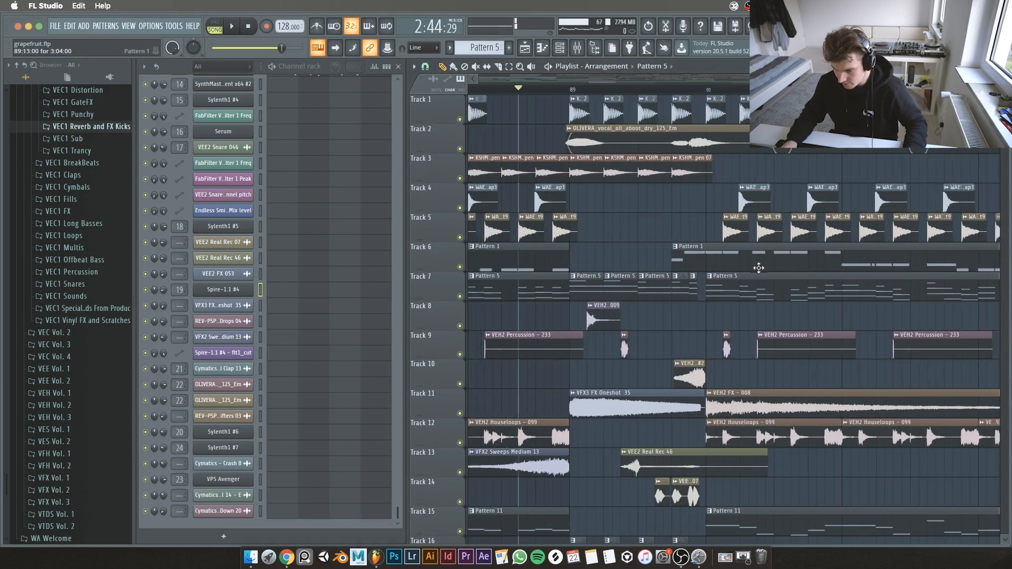
{"action": "key", "text": "space"}
{"action": "scroll", "coordinate": [846, 214], "scroll_direction": "down", "scroll_amount": 3}
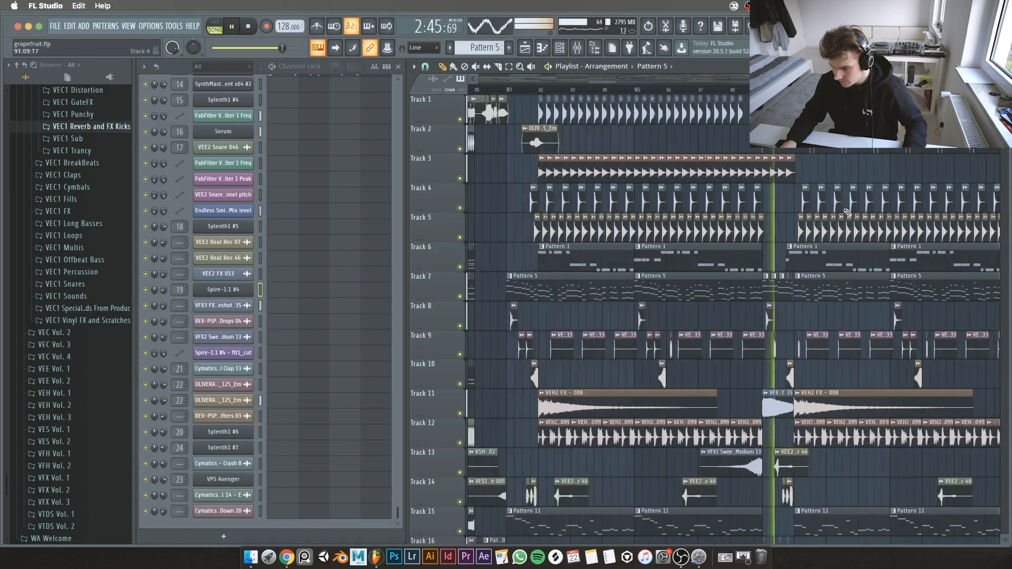
{"action": "scroll", "coordinate": [882, 238], "scroll_direction": "down", "scroll_amount": 5}
{"action": "scroll", "coordinate": [910, 252], "scroll_direction": "up", "scroll_amount": 2}
{"action": "scroll", "coordinate": [910, 252], "scroll_direction": "up", "scroll_amount": 1}
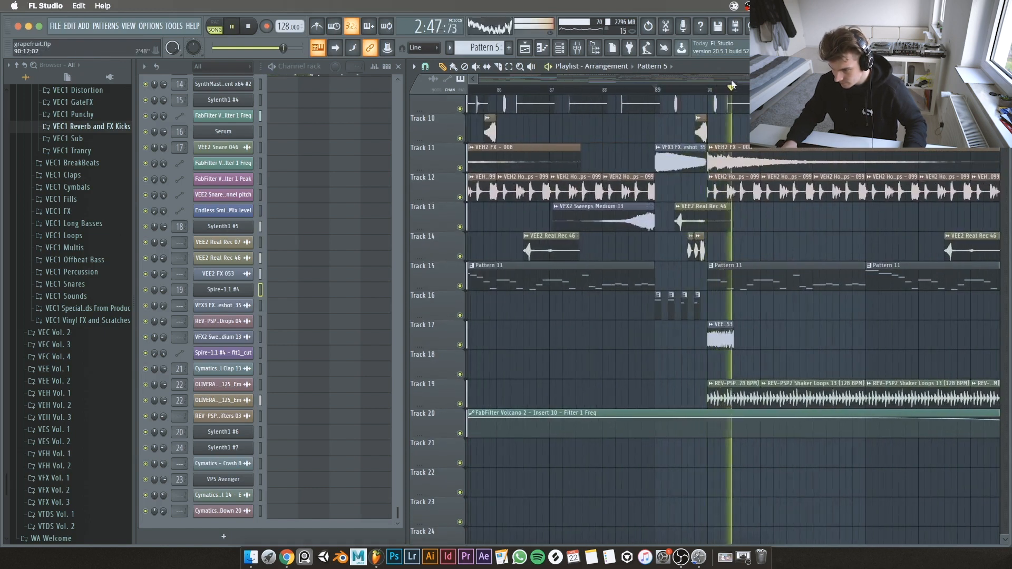
{"action": "left_click_drag", "start_coordinate": [758, 78], "coordinate": [764, 79]}
{"action": "left_click", "coordinate": [621, 90]}
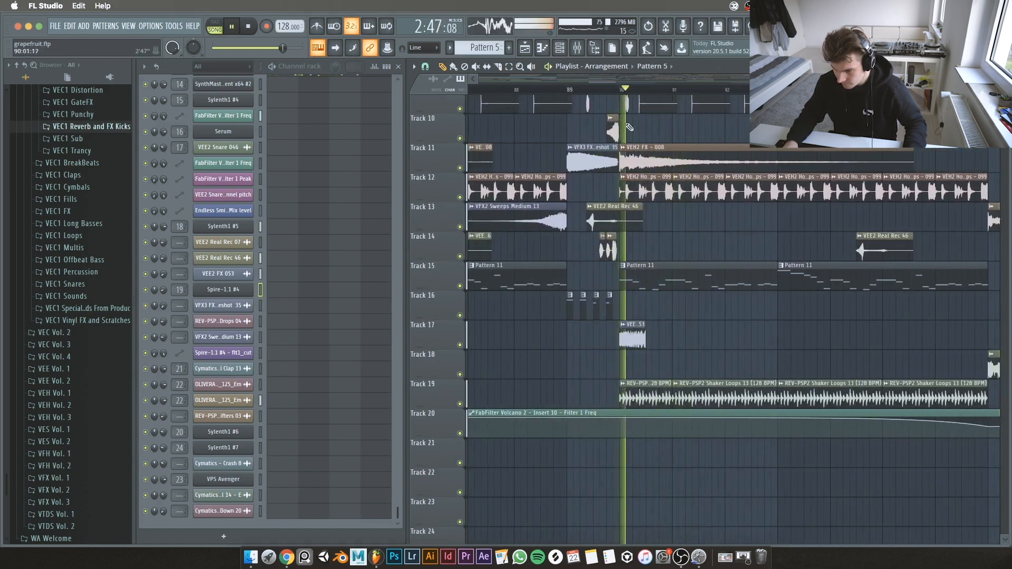
Step: Solo Track 17, preview its VEE2 FX 053 clip at bar 90, and restore all tracks
{"action": "key", "text": "space"}
{"action": "left_click", "coordinate": [460, 346]}
{"action": "right_click", "coordinate": [461, 345]}
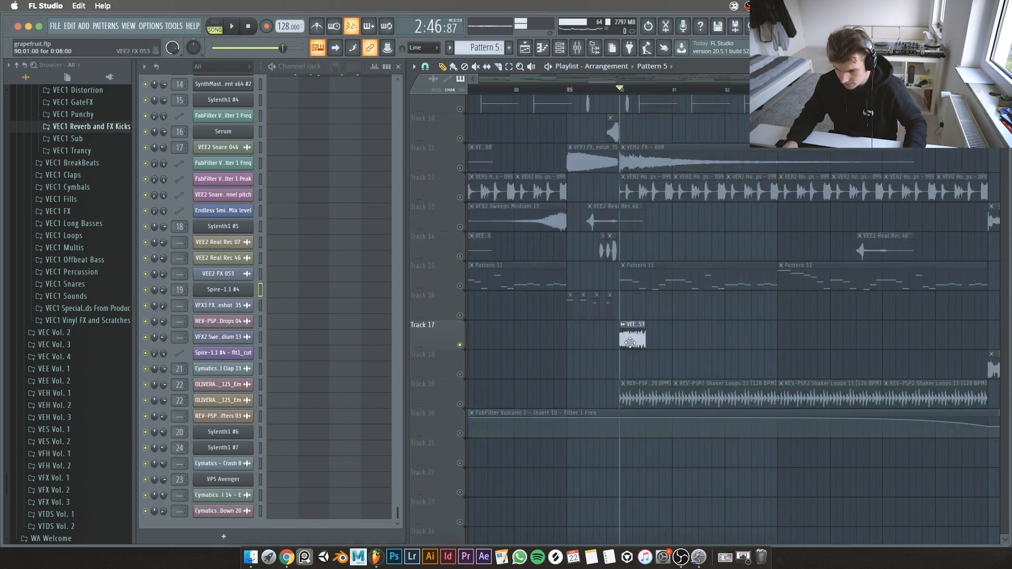
{"action": "scroll", "coordinate": [630, 343], "scroll_direction": "up", "scroll_amount": 3}
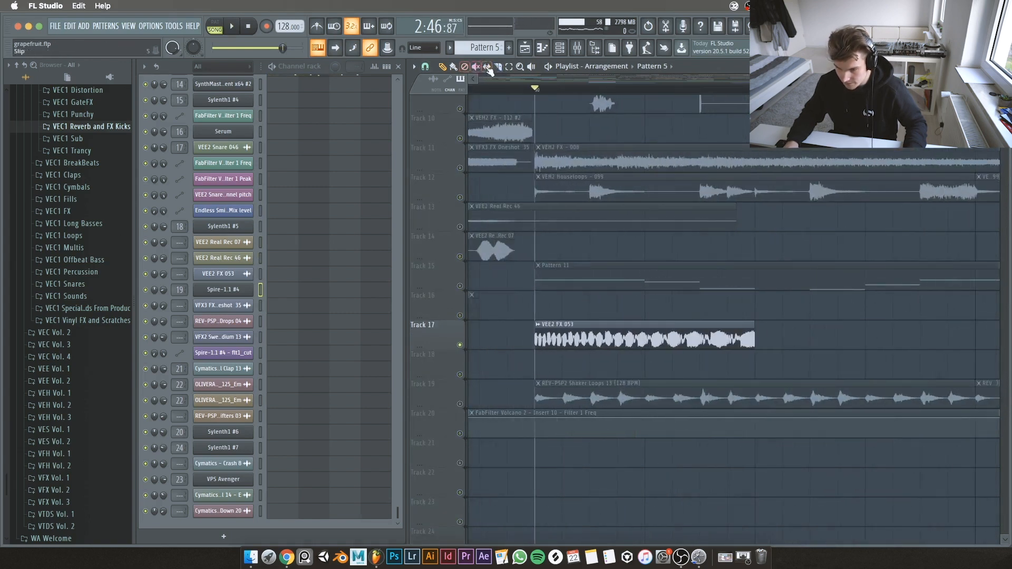
{"action": "left_click", "coordinate": [543, 341]}
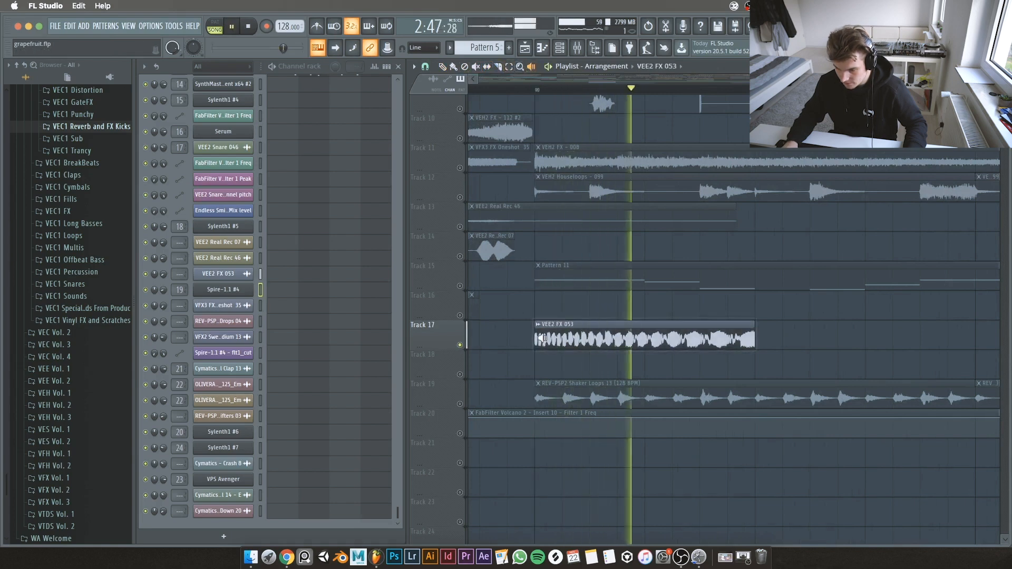
{"action": "right_click", "coordinate": [461, 346]}
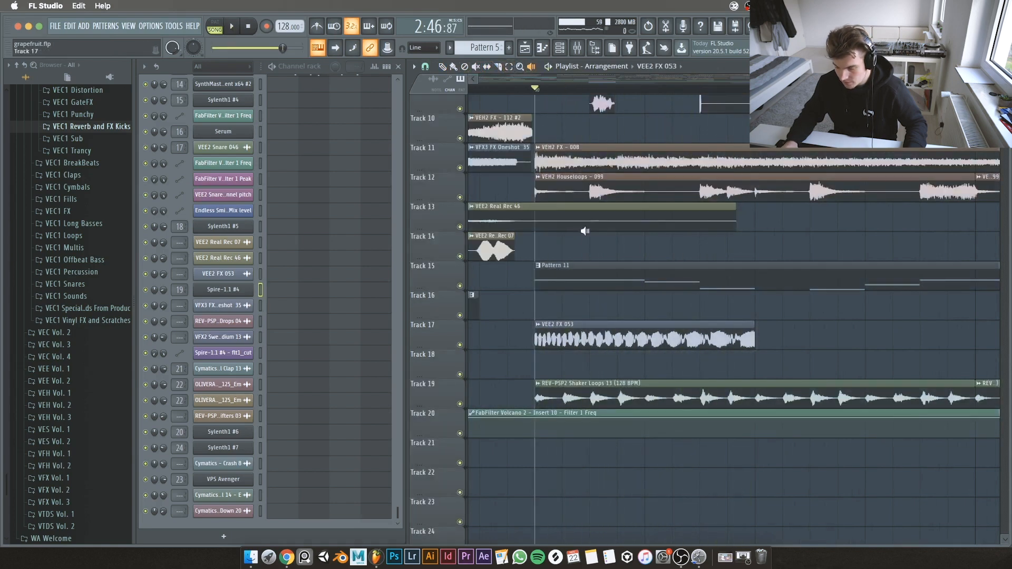
Step: Play the full arrangement from bar 90, and spot-check it around bar 94 and just before bar 97
{"action": "scroll", "coordinate": [586, 231], "scroll_direction": "down", "scroll_amount": 4}
{"action": "key", "text": "space"}
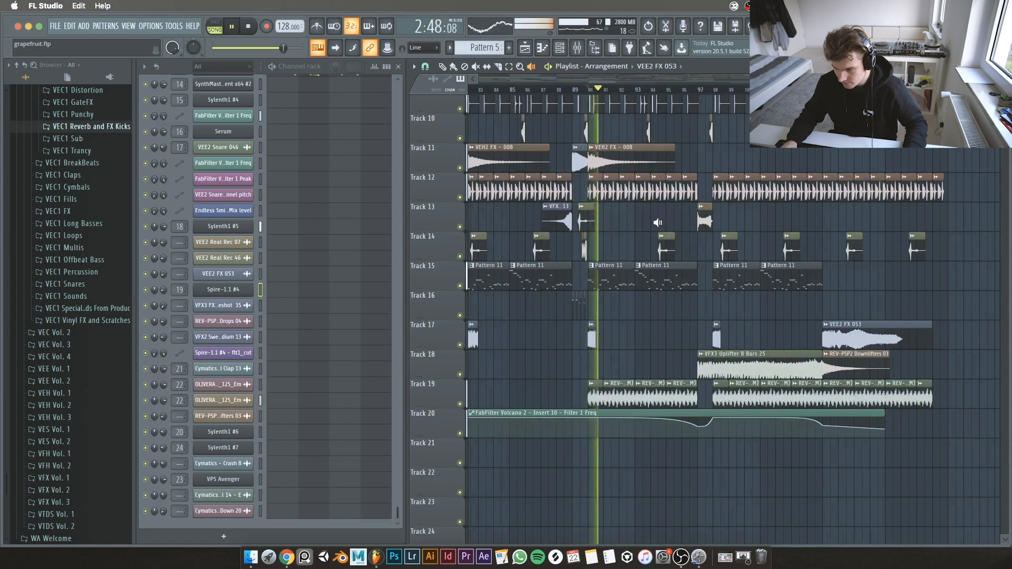
{"action": "scroll", "coordinate": [654, 219], "scroll_direction": "up", "scroll_amount": 12}
{"action": "left_click", "coordinate": [603, 89]}
{"action": "left_click", "coordinate": [650, 90]}
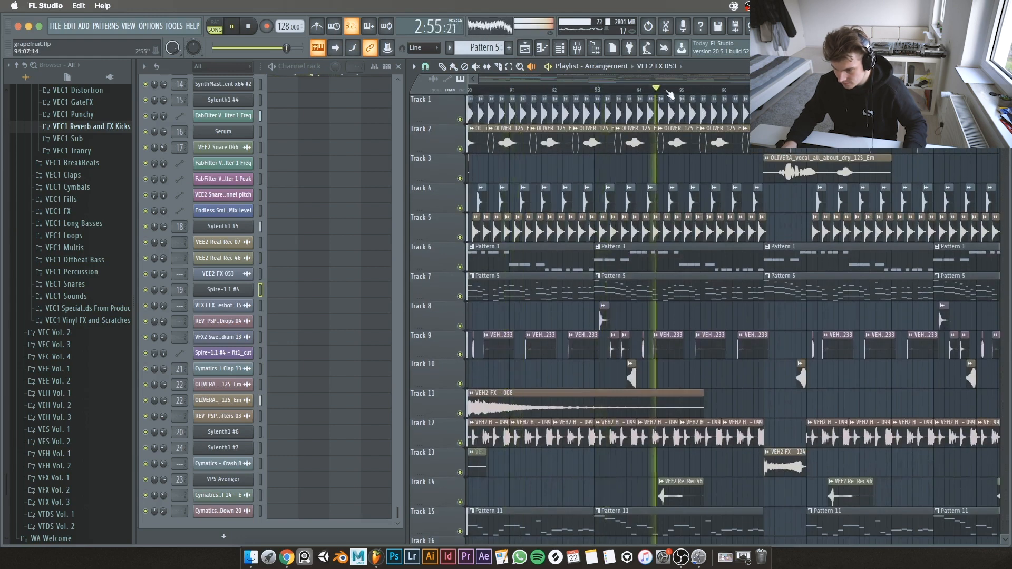
{"action": "left_click", "coordinate": [755, 91]}
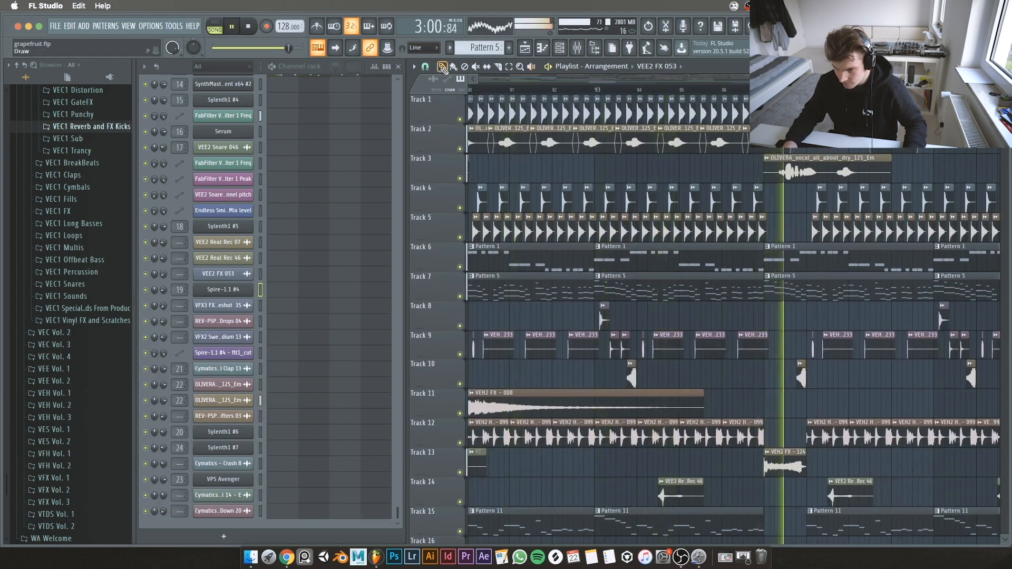
Step: Play on past bar 97 and examine the vocal, drum, pattern and FX layers up to bar 105
{"action": "scroll", "coordinate": [836, 164], "scroll_direction": "down", "scroll_amount": 3}
{"action": "scroll", "coordinate": [833, 164], "scroll_direction": "down", "scroll_amount": 5}
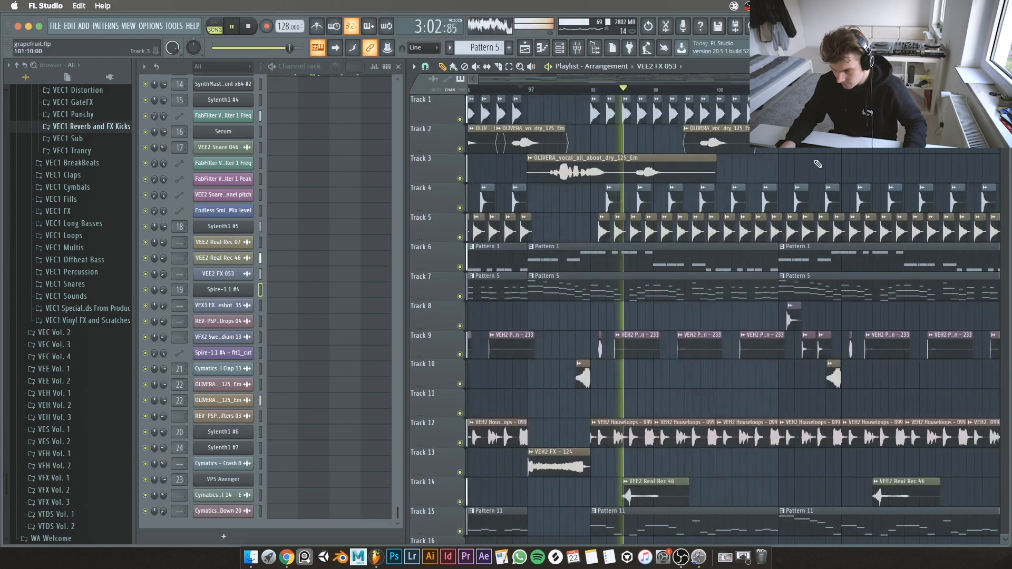
{"action": "scroll", "coordinate": [816, 164], "scroll_direction": "up", "scroll_amount": 4}
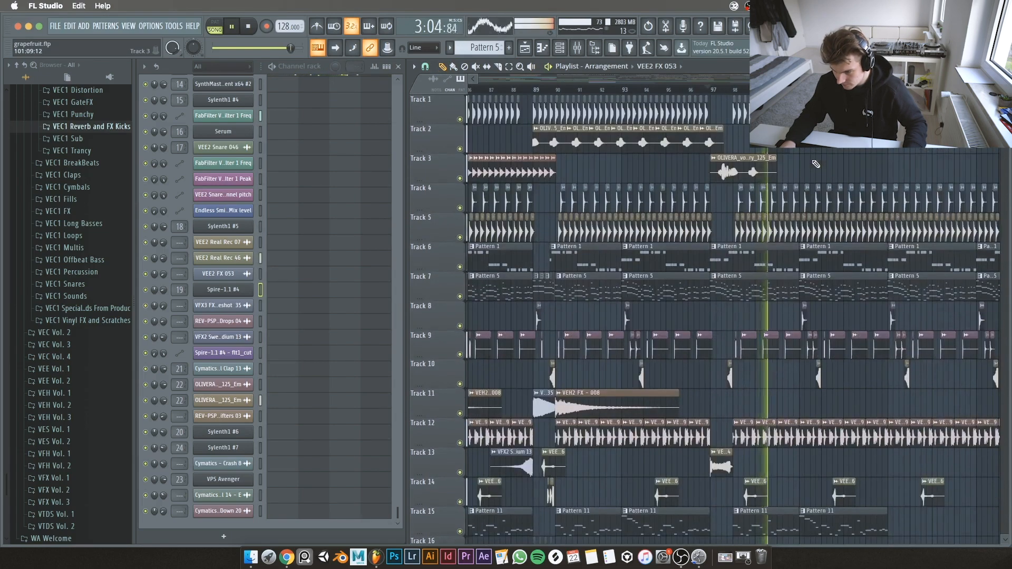
{"action": "scroll", "coordinate": [951, 193], "scroll_direction": "down", "scroll_amount": 3}
{"action": "scroll", "coordinate": [951, 194], "scroll_direction": "up", "scroll_amount": 4}
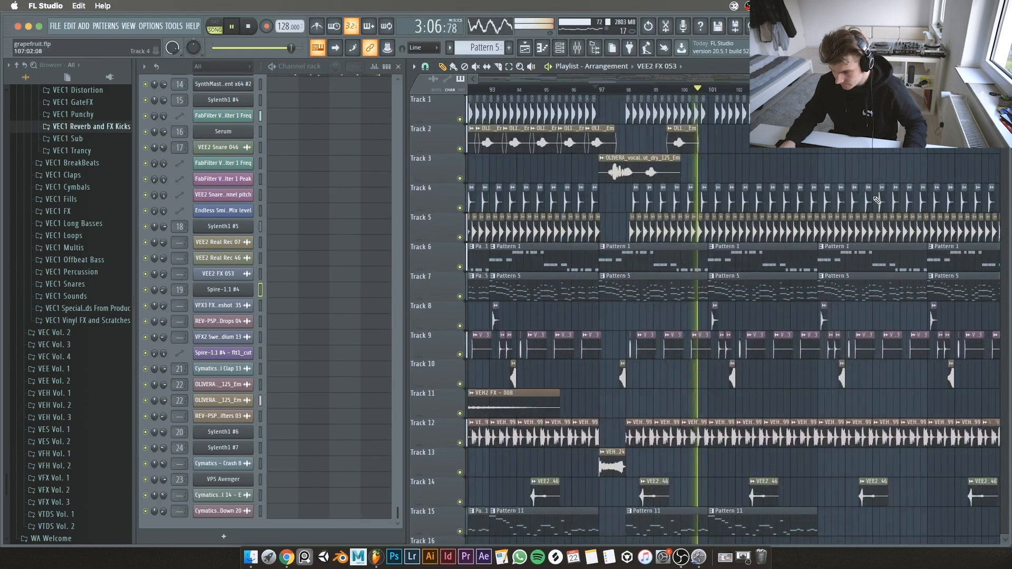
{"action": "scroll", "coordinate": [876, 195], "scroll_direction": "down", "scroll_amount": 6}
{"action": "scroll", "coordinate": [877, 194], "scroll_direction": "up", "scroll_amount": 2}
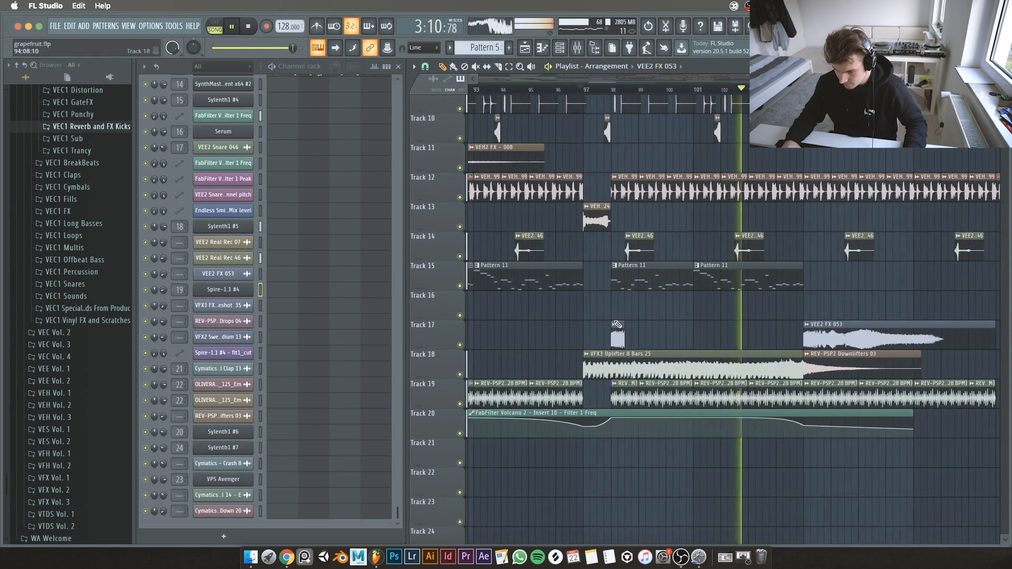
Step: Examine the VFX3 Uplifter 8 Bars 25 clips on Track 18 across the arrangement with playback stopped
{"action": "scroll", "coordinate": [876, 237], "scroll_direction": "up", "scroll_amount": 2}
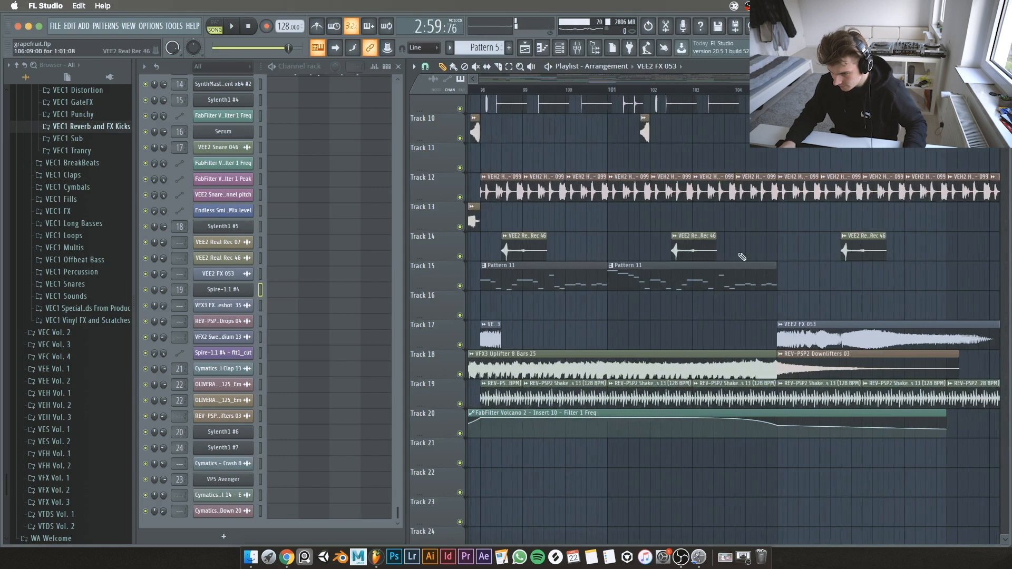
{"action": "scroll", "coordinate": [674, 256], "scroll_direction": "down", "scroll_amount": 5}
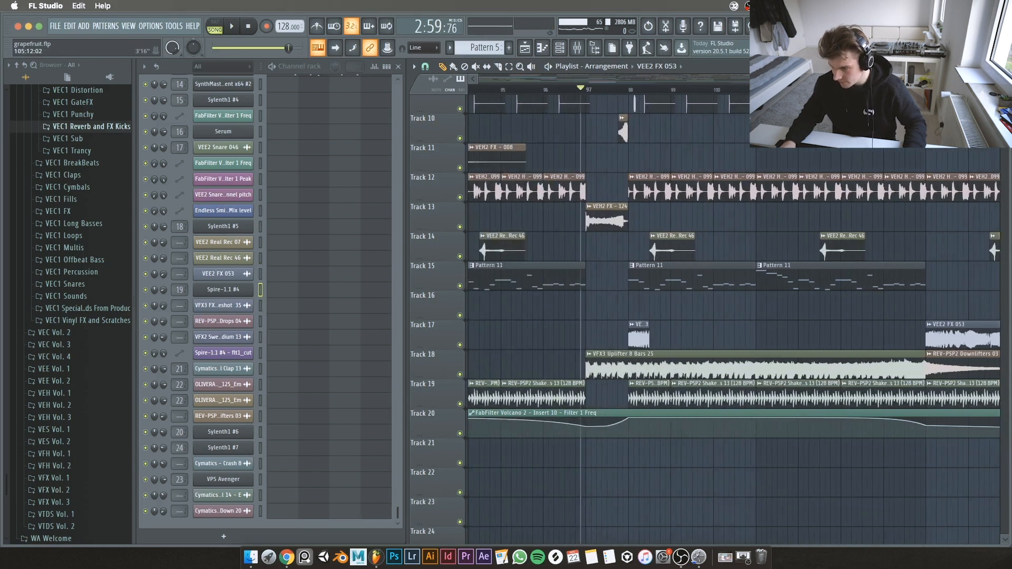
{"action": "scroll", "coordinate": [674, 256], "scroll_direction": "down", "scroll_amount": 5}
{"action": "scroll", "coordinate": [817, 336], "scroll_direction": "up", "scroll_amount": 4}
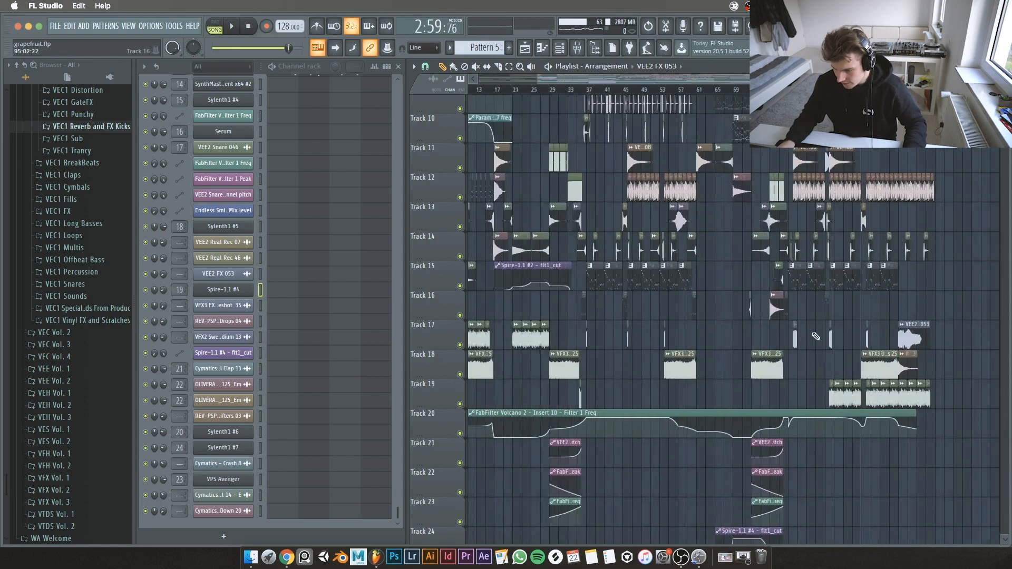
{"action": "scroll", "coordinate": [757, 352], "scroll_direction": "down", "scroll_amount": 2}
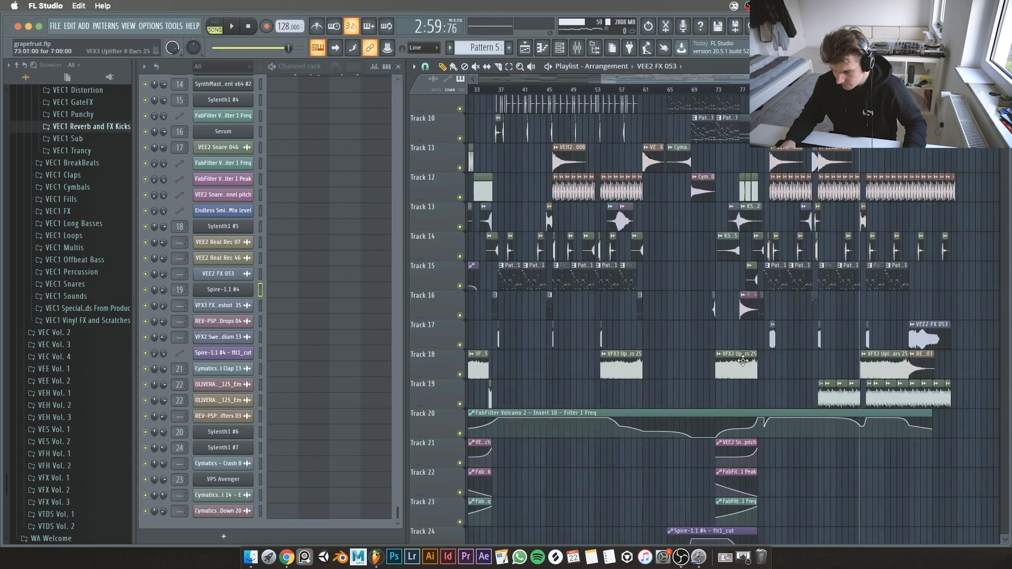
{"action": "scroll", "coordinate": [960, 344], "scroll_direction": "up", "scroll_amount": 5}
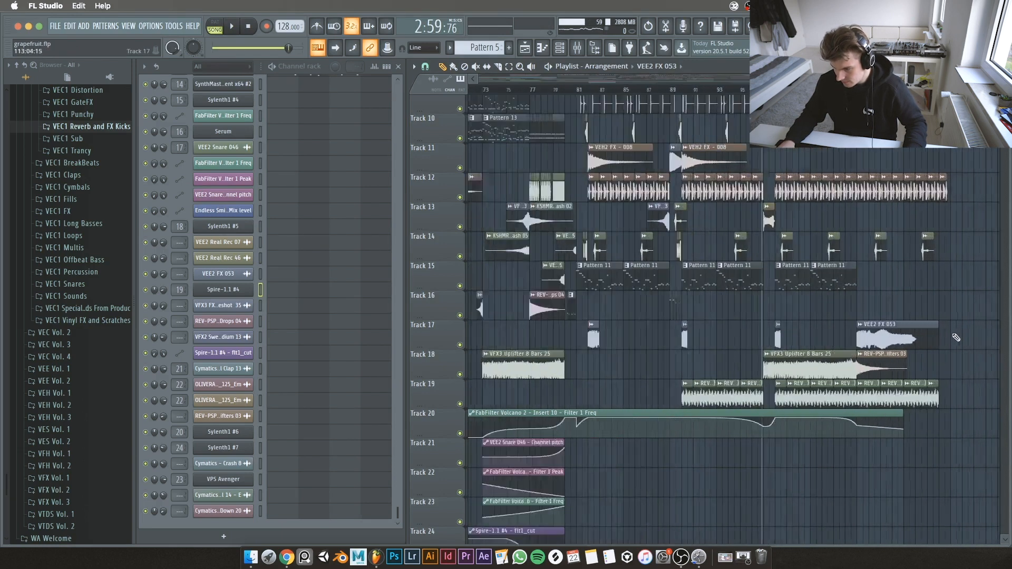
Step: Play the transition into bar 105, and inspect the Filter 1 Freq automation on Track 20 there
{"action": "key", "text": "space"}
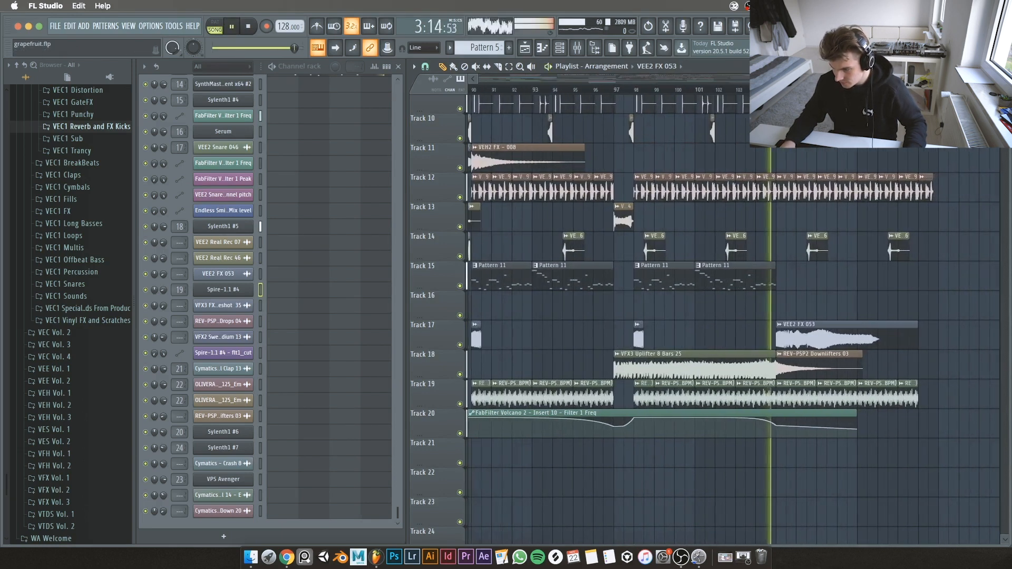
{"action": "scroll", "coordinate": [892, 183], "scroll_direction": "up", "scroll_amount": 5}
{"action": "scroll", "coordinate": [914, 179], "scroll_direction": "up", "scroll_amount": 3}
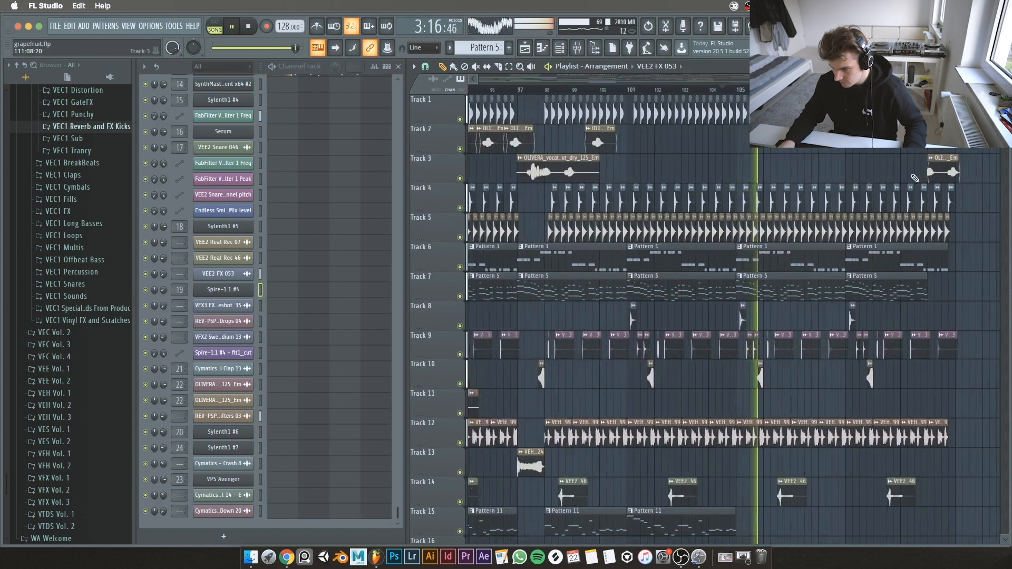
{"action": "key", "text": "space"}
{"action": "scroll", "coordinate": [840, 192], "scroll_direction": "down", "scroll_amount": 5}
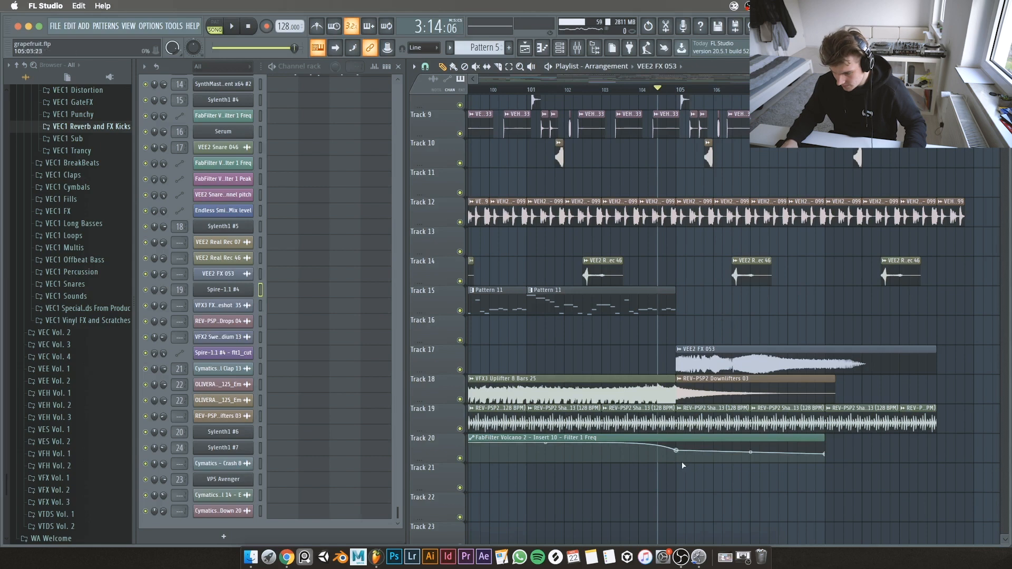
{"action": "scroll", "coordinate": [681, 452], "scroll_direction": "down", "scroll_amount": 3}
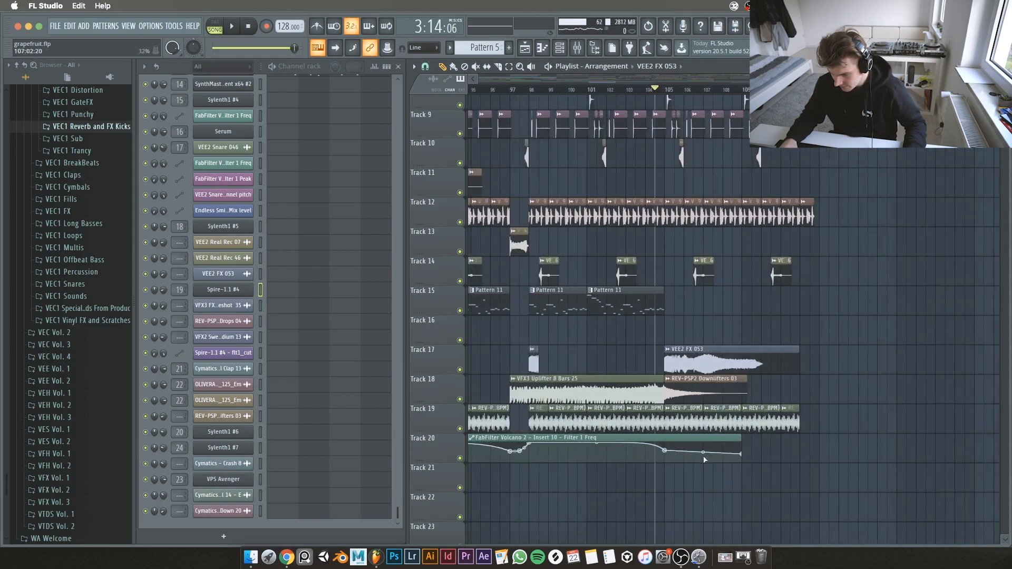
Step: Play the closing section from just before bar 105, spot-check the final vocal clip on Track 3, and stop playback
{"action": "key", "text": "space"}
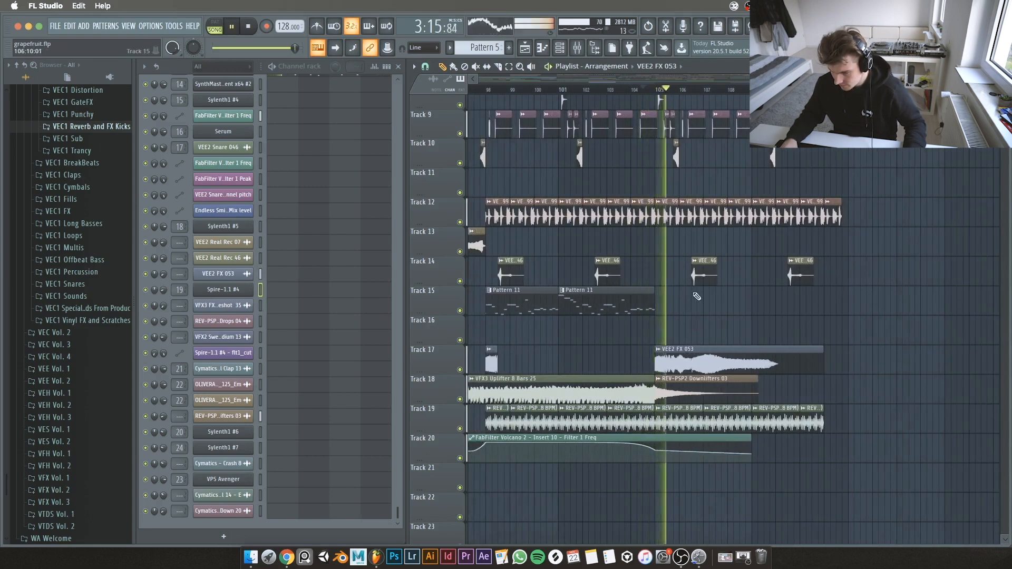
{"action": "scroll", "coordinate": [729, 182], "scroll_direction": "up", "scroll_amount": 5}
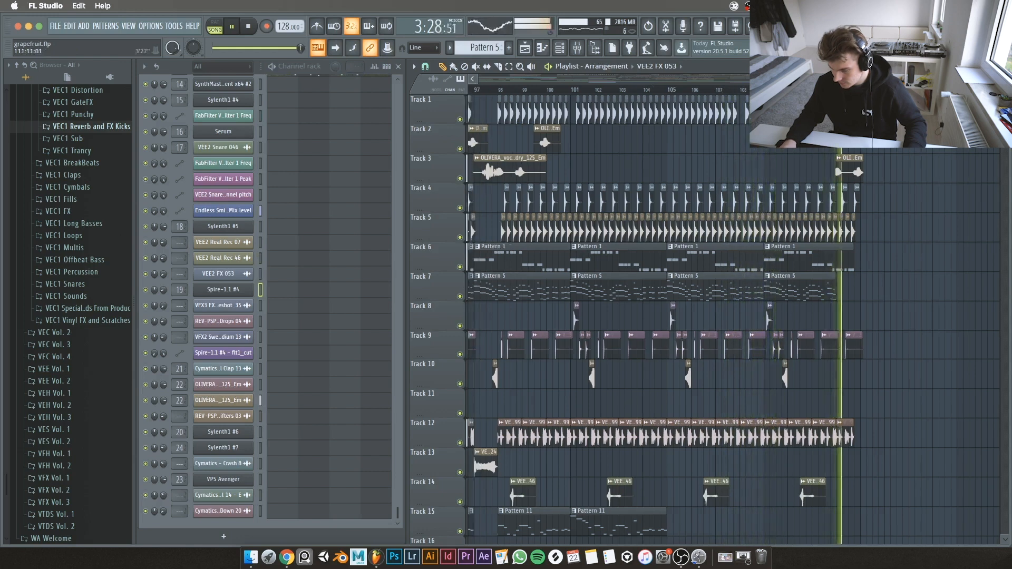
{"action": "scroll", "coordinate": [801, 216], "scroll_direction": "down", "scroll_amount": 5}
{"action": "scroll", "coordinate": [802, 216], "scroll_direction": "down", "scroll_amount": 1}
{"action": "key", "text": "space"}
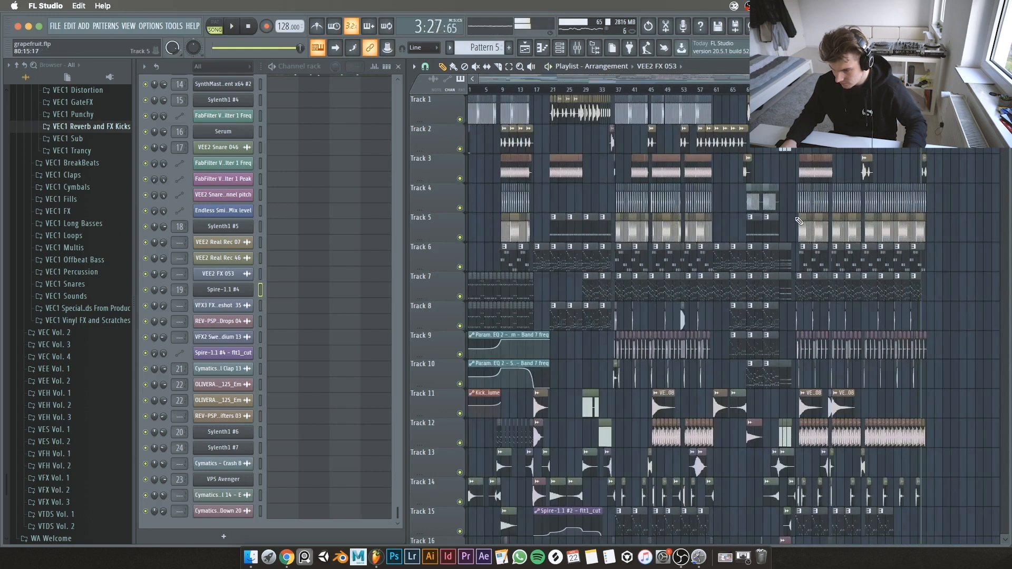
Step: Examine the automation clips on Tracks 20 to 25, including the VEE2 Snare 046 pitch, filter peak and frequency, and Endless Smile mix level
{"action": "scroll", "coordinate": [570, 303], "scroll_direction": "down", "scroll_amount": 5}
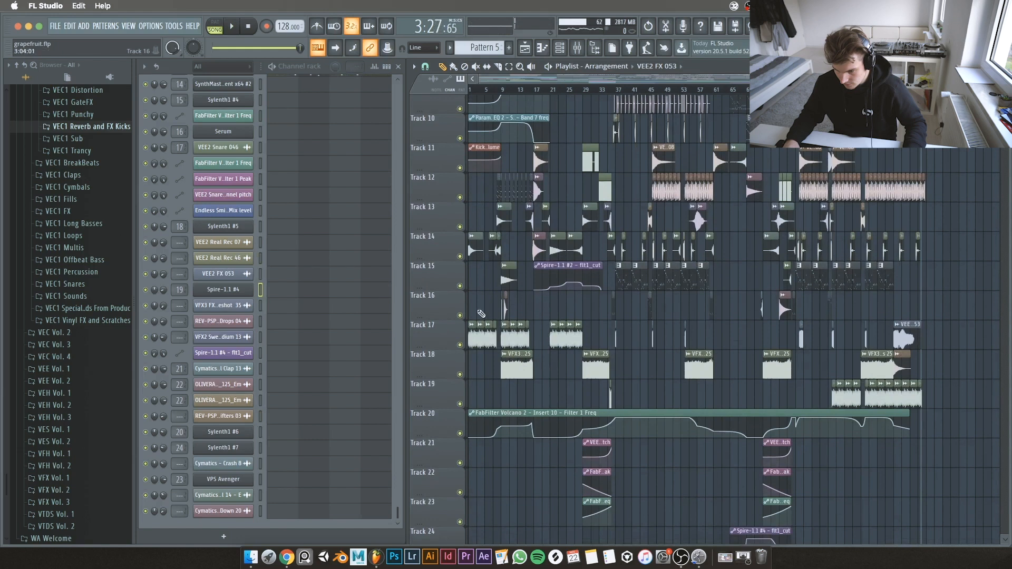
{"action": "scroll", "coordinate": [481, 313], "scroll_direction": "down", "scroll_amount": 2}
{"action": "scroll", "coordinate": [605, 360], "scroll_direction": "up", "scroll_amount": 3, "text": "ctrl"}
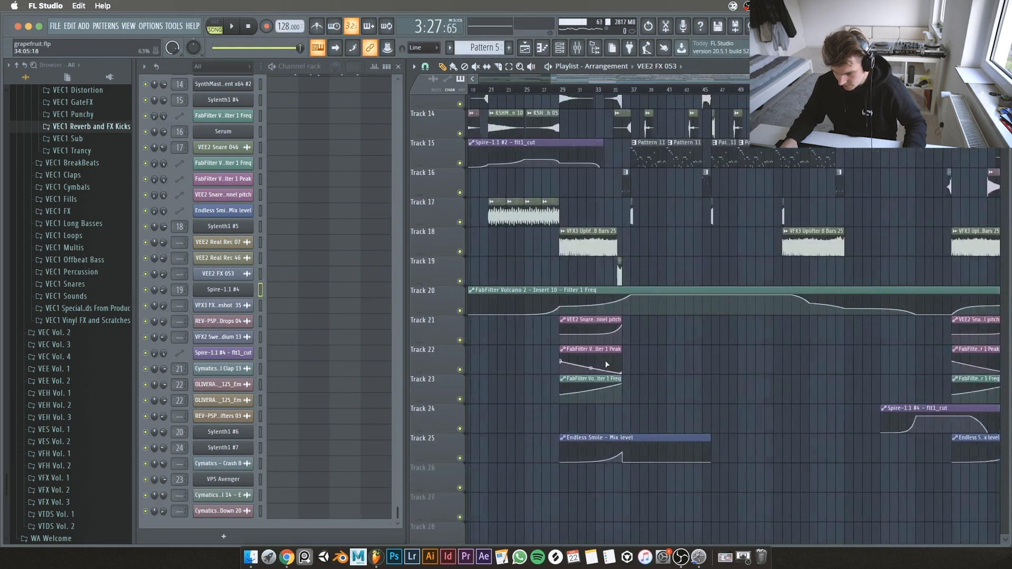
{"action": "scroll", "coordinate": [631, 266], "scroll_direction": "down", "scroll_amount": 2}
{"action": "scroll", "coordinate": [609, 221], "scroll_direction": "up", "scroll_amount": 2, "text": "ctrl"}
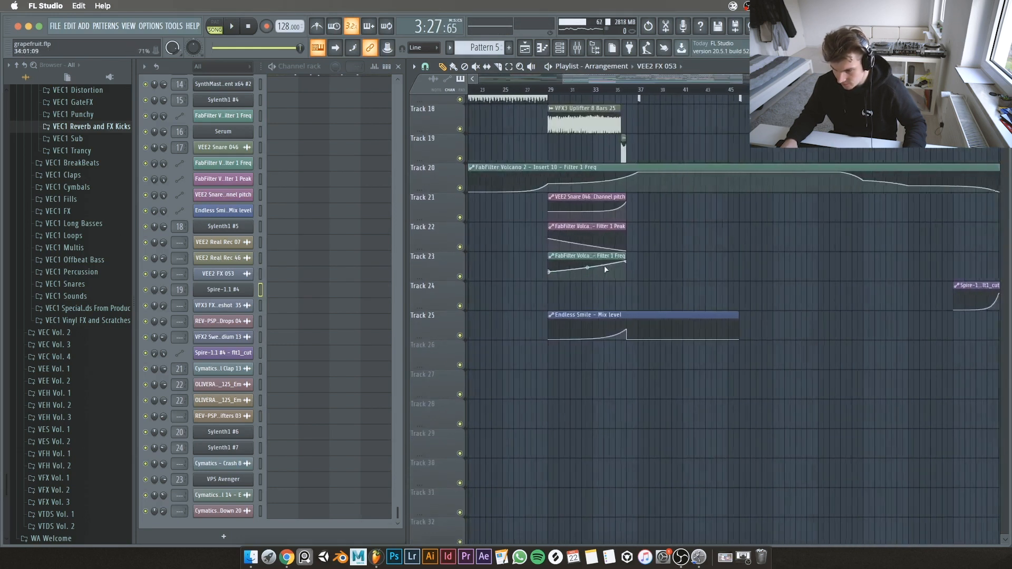
{"action": "scroll", "coordinate": [580, 137], "scroll_direction": "down", "scroll_amount": 5, "text": "ctrl"}
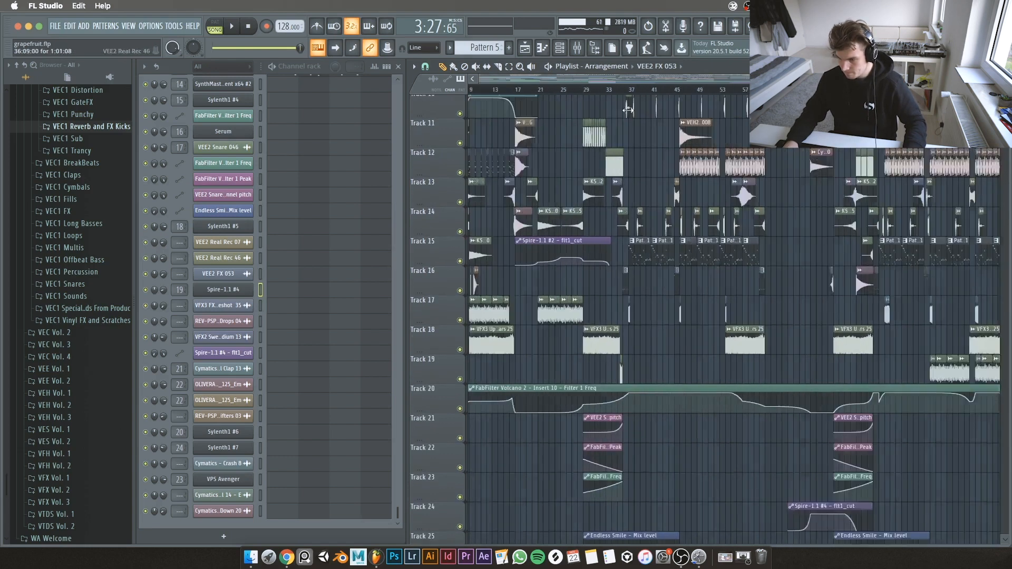
{"action": "scroll", "coordinate": [590, 180], "scroll_direction": "up", "scroll_amount": 5}
{"action": "scroll", "coordinate": [593, 186], "scroll_direction": "up", "scroll_amount": 3, "text": "ctrl"}
{"action": "scroll", "coordinate": [575, 182], "scroll_direction": "down", "scroll_amount": 4}
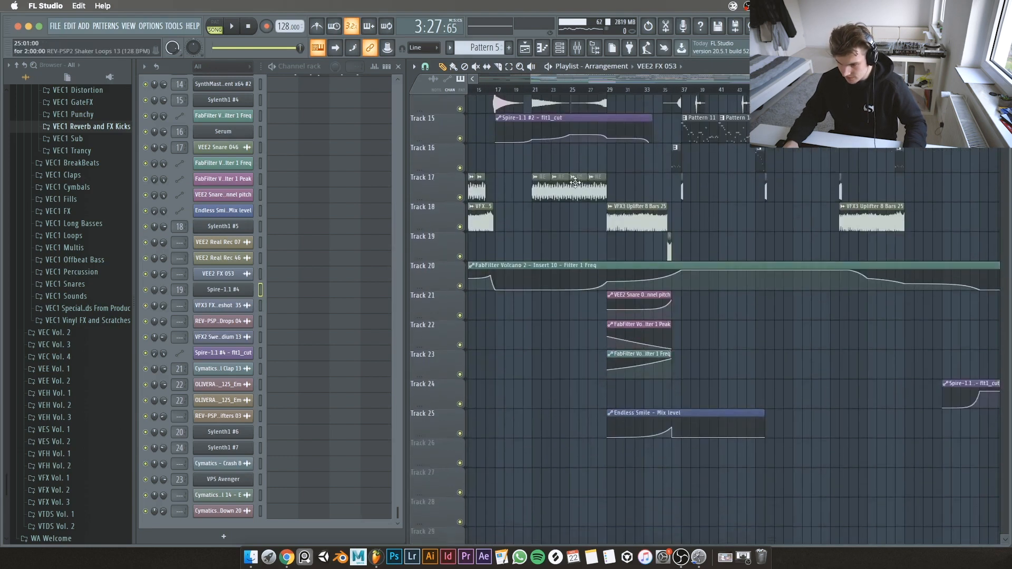
{"action": "scroll", "coordinate": [663, 253], "scroll_direction": "down", "scroll_amount": 3, "text": "ctrl"}
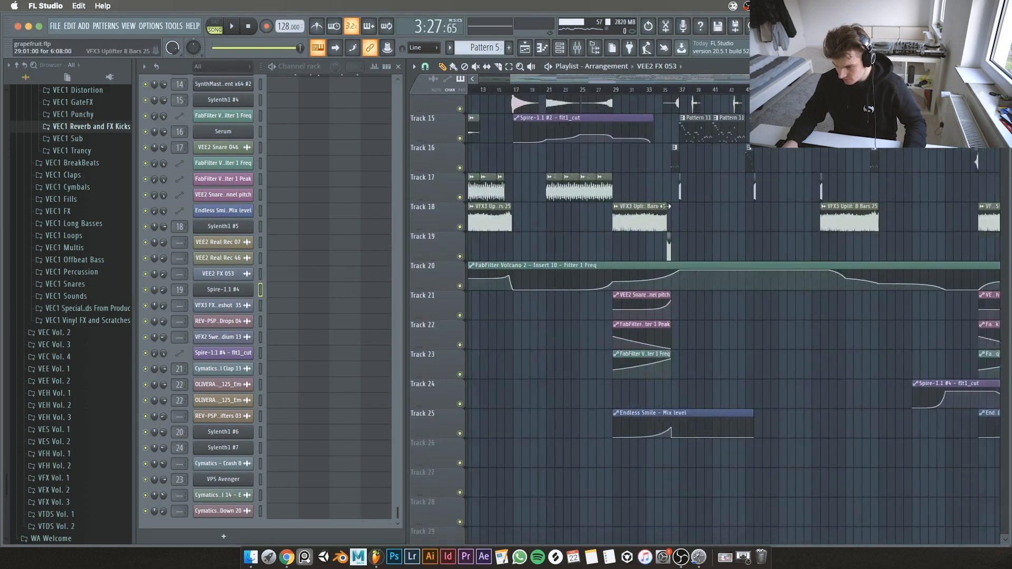
{"action": "scroll", "coordinate": [663, 265], "scroll_direction": "up", "scroll_amount": 4, "text": "ctrl"}
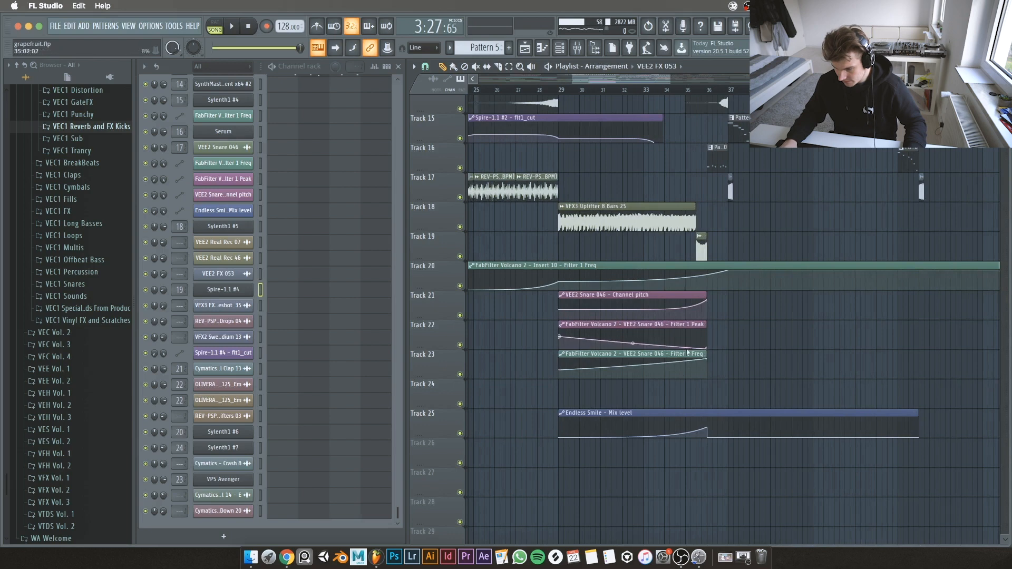
{"action": "scroll", "coordinate": [796, 353], "scroll_direction": "down", "scroll_amount": 6, "text": "ctrl"}
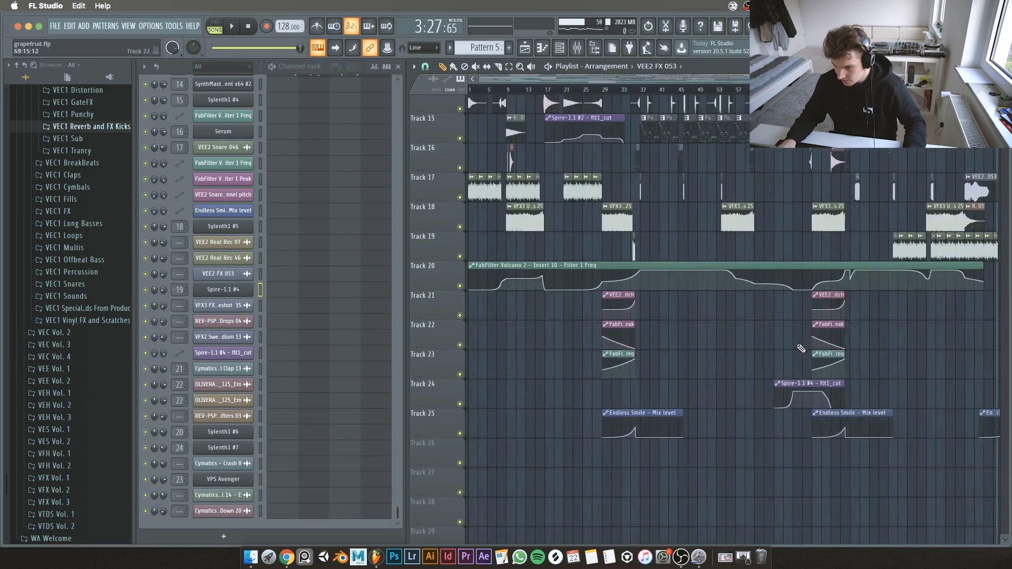
Step: Examine the first build-up's automation clips on Tracks 20 to 25, and view the mixer's effect slots holding Endless Smile
{"action": "scroll", "coordinate": [801, 349], "scroll_direction": "down", "scroll_amount": 1, "text": "ctrl"}
{"action": "scroll", "coordinate": [799, 349], "scroll_direction": "up", "scroll_amount": 6, "text": "ctrl"}
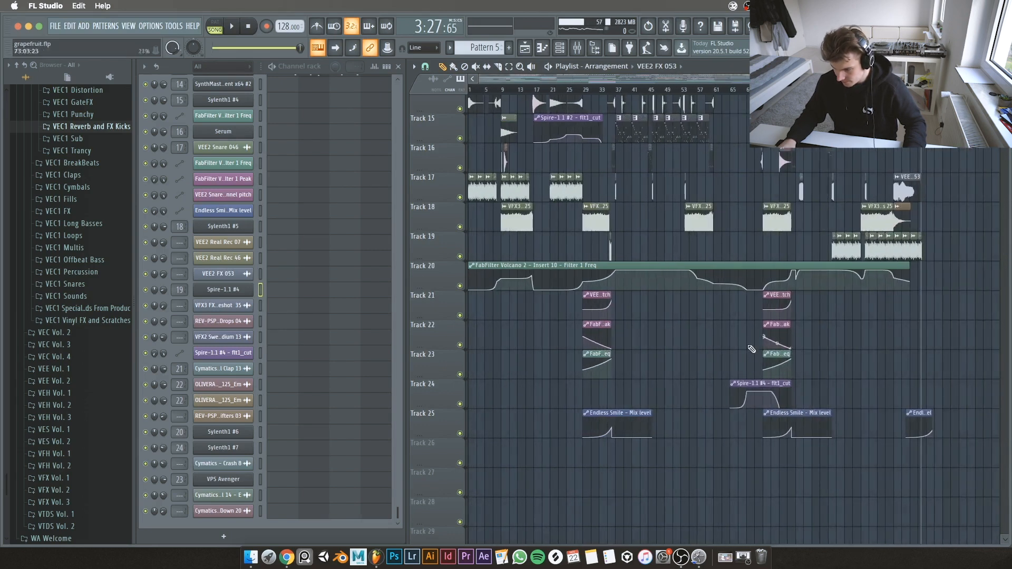
{"action": "scroll", "coordinate": [735, 190], "scroll_direction": "up", "scroll_amount": 5, "text": "ctrl"}
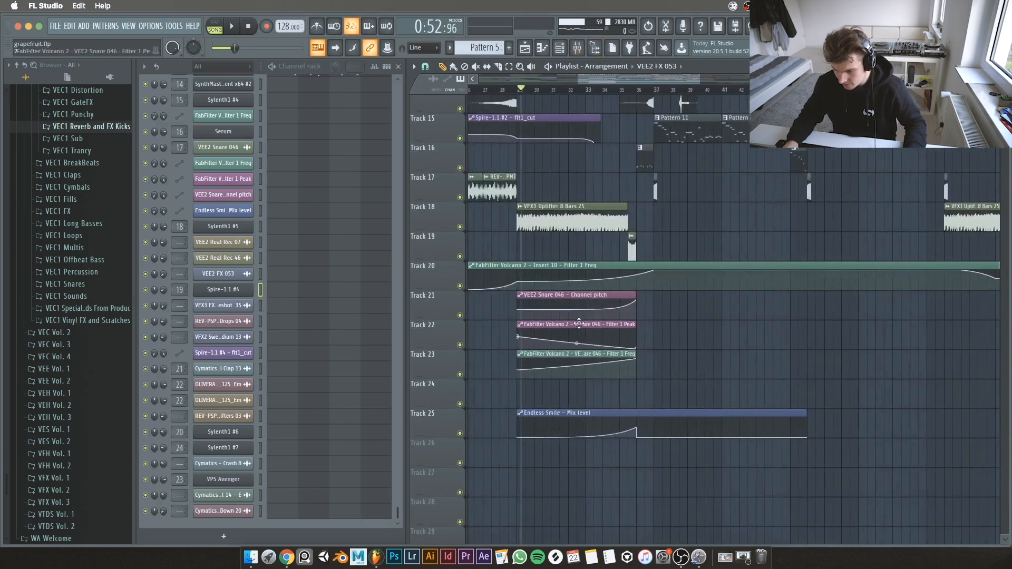
{"action": "left_click", "coordinate": [578, 48]}
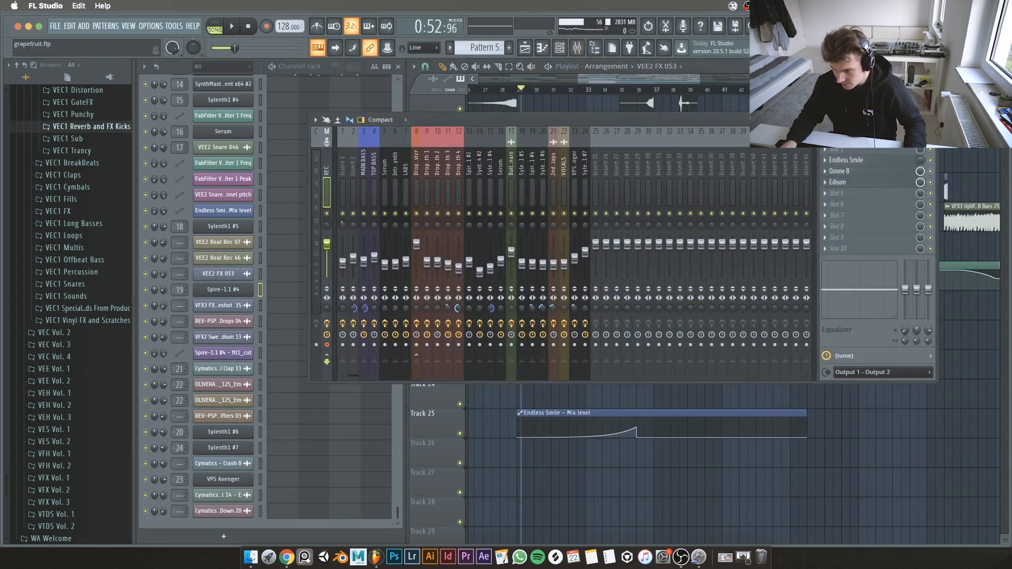
{"action": "left_click", "coordinate": [930, 120]}
Step: Place the playhead at bar 33 and examine the build-up's clips and automation across Tracks 1 to 25
{"action": "scroll", "coordinate": [635, 196], "scroll_direction": "up", "scroll_amount": 10}
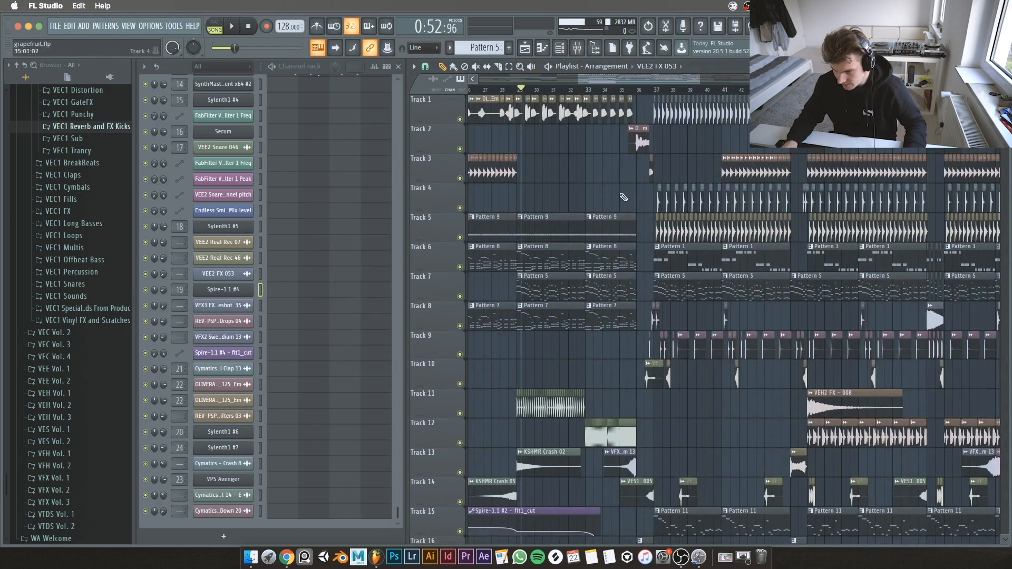
{"action": "scroll", "coordinate": [622, 197], "scroll_direction": "up", "scroll_amount": 4}
{"action": "scroll", "coordinate": [623, 197], "scroll_direction": "down", "scroll_amount": 2}
{"action": "left_click", "coordinate": [582, 90]}
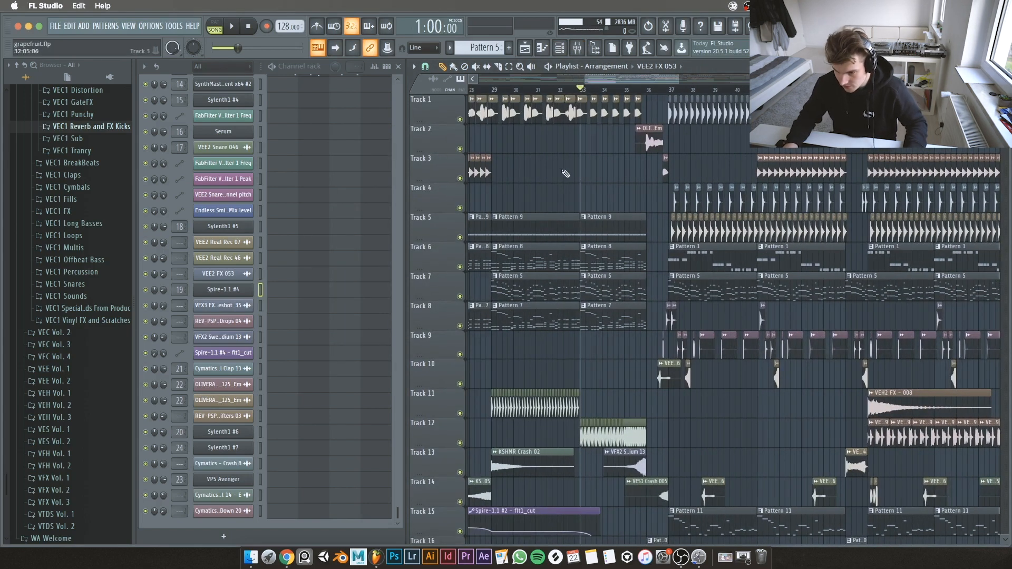
{"action": "scroll", "coordinate": [569, 175], "scroll_direction": "down", "scroll_amount": 2}
{"action": "scroll", "coordinate": [582, 180], "scroll_direction": "down", "scroll_amount": 4}
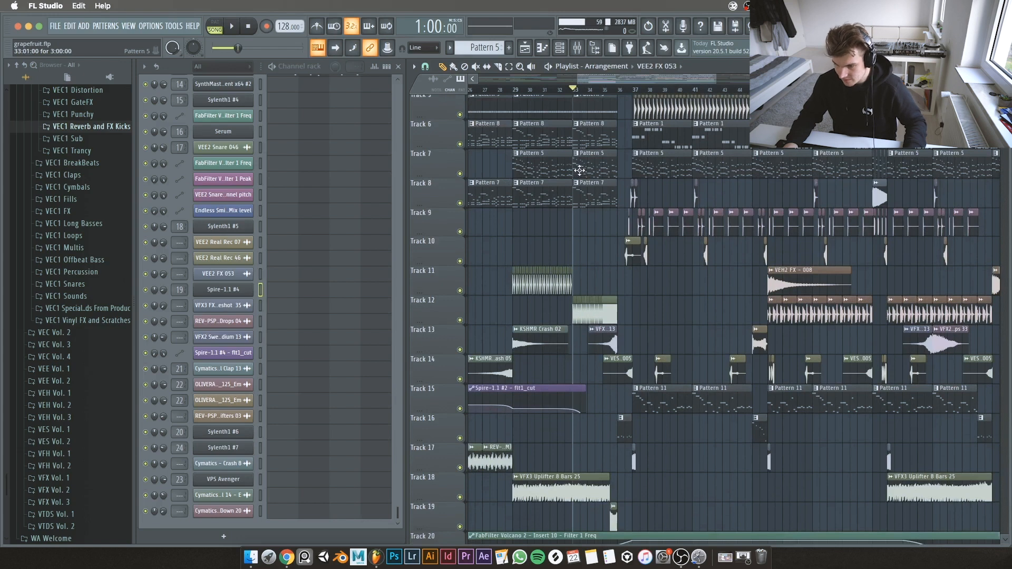
{"action": "scroll", "coordinate": [580, 170], "scroll_direction": "up", "scroll_amount": 4}
{"action": "scroll", "coordinate": [585, 165], "scroll_direction": "down", "scroll_amount": 7}
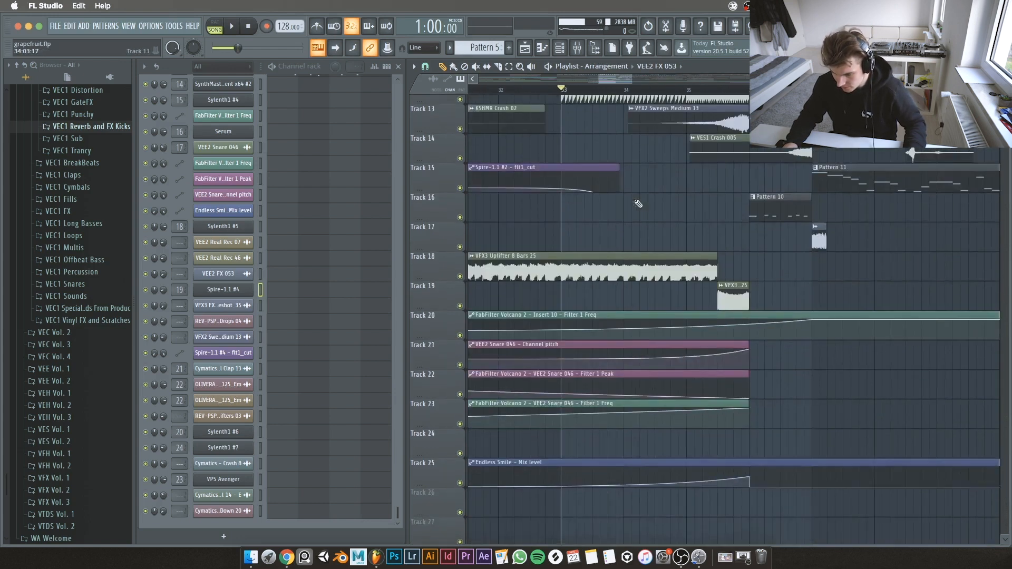
{"action": "scroll", "coordinate": [632, 187], "scroll_direction": "up", "scroll_amount": 10}
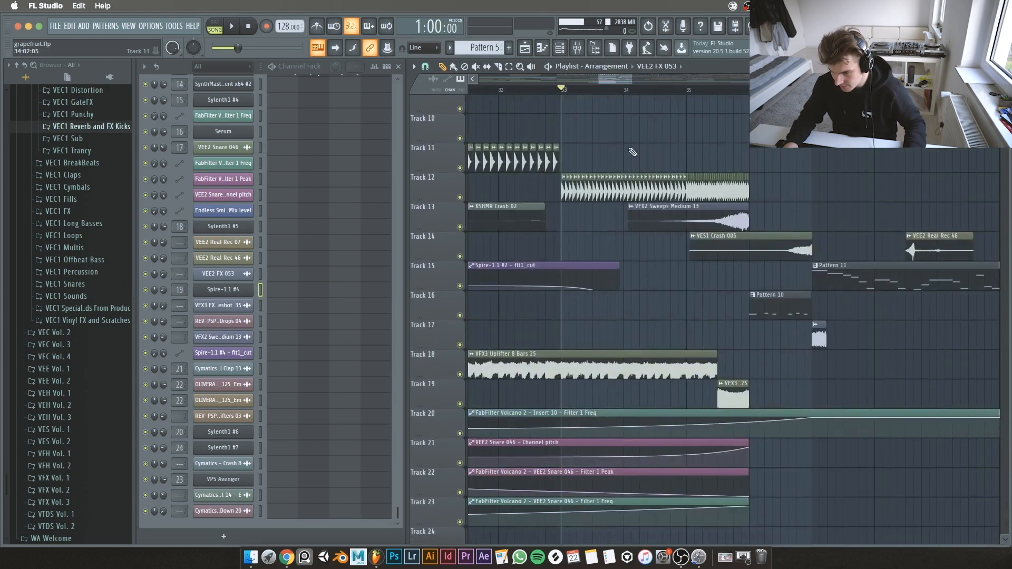
Step: Play the build-up from bar 33, replay its end from just after bar 35, and stop playback
{"action": "key", "text": "space"}
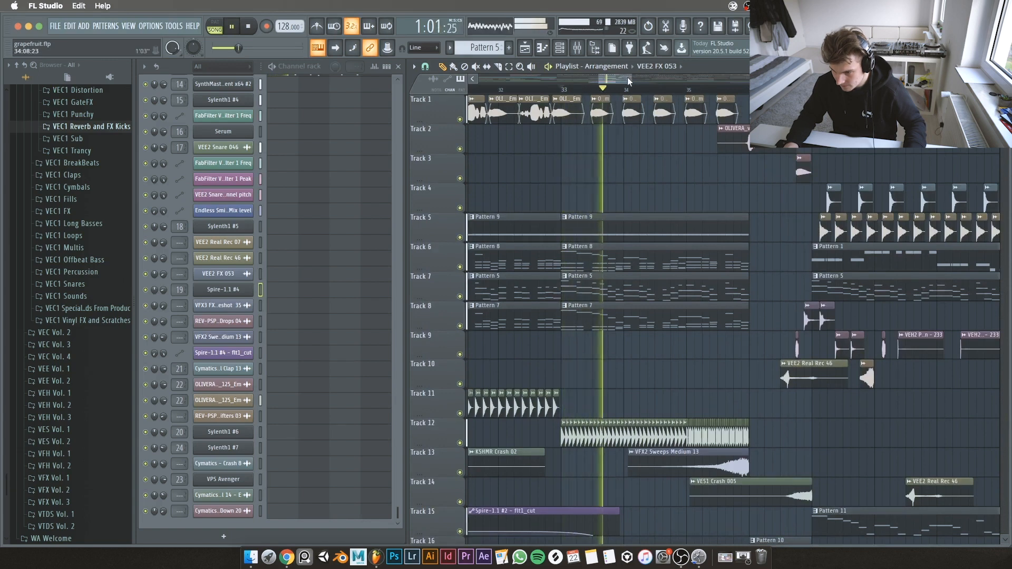
{"action": "left_click_drag", "start_coordinate": [629, 78], "coordinate": [655, 77]}
{"action": "scroll", "coordinate": [651, 197], "scroll_direction": "down", "scroll_amount": 8}
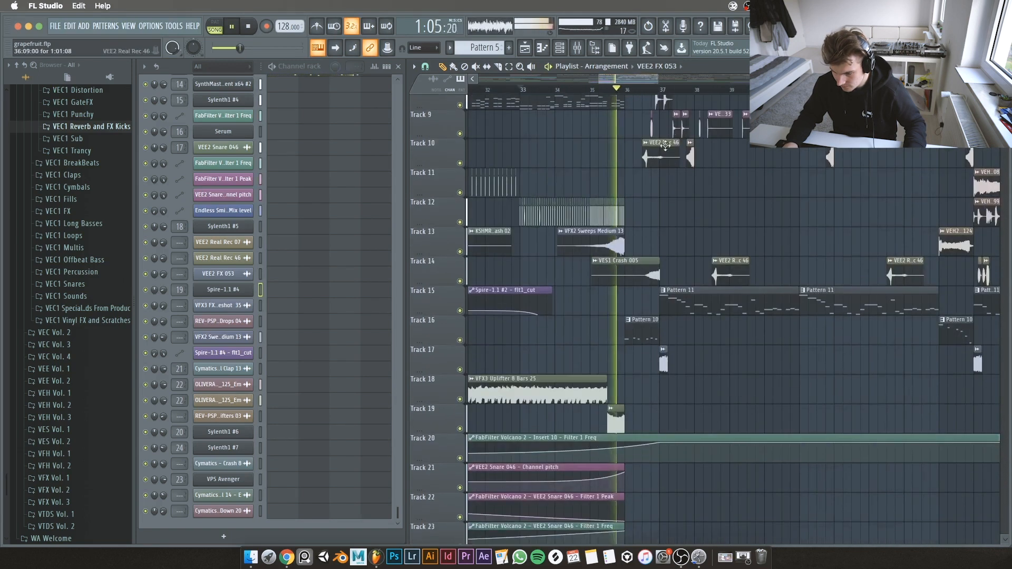
{"action": "left_click", "coordinate": [597, 91]}
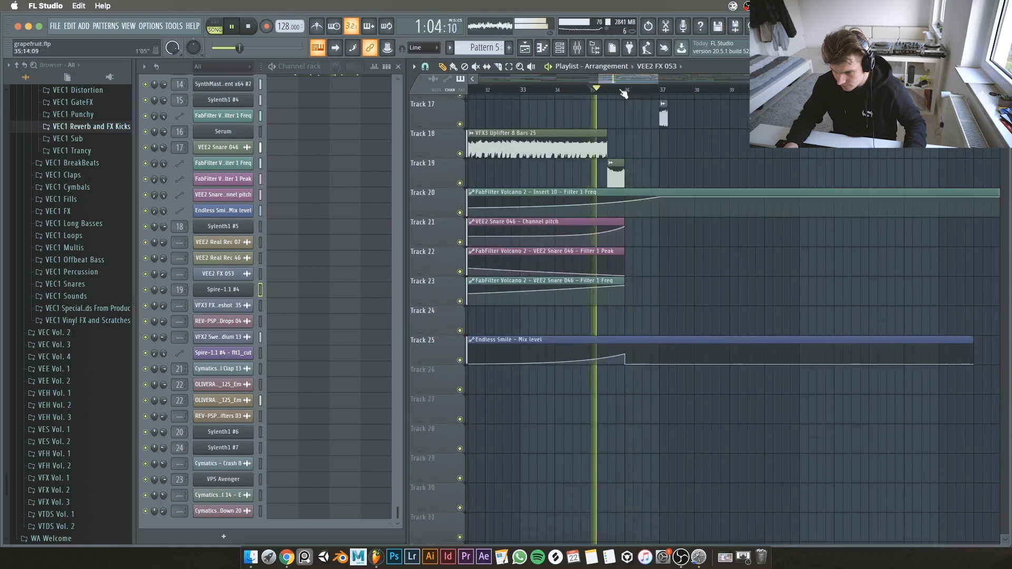
{"action": "key", "text": "space"}
Step: Reposition the playhead in the build-up's last bars, and view the Endless Smile plugin before closing its window
{"action": "left_click", "coordinate": [623, 91]}
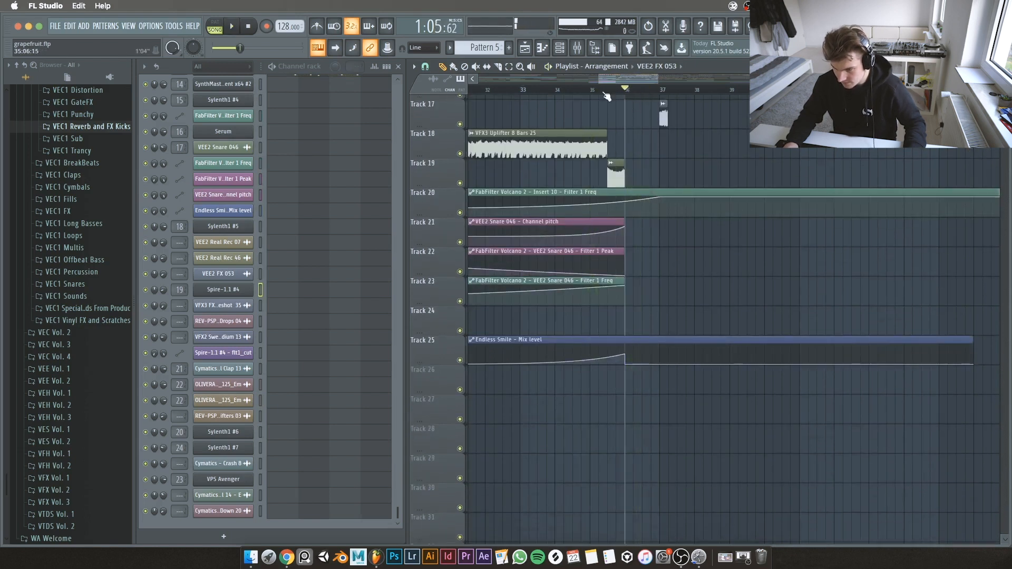
{"action": "left_click", "coordinate": [604, 93]}
{"action": "left_click", "coordinate": [626, 89]}
{"action": "left_click_drag", "start_coordinate": [621, 77], "coordinate": [615, 75]}
{"action": "left_click", "coordinate": [627, 89]}
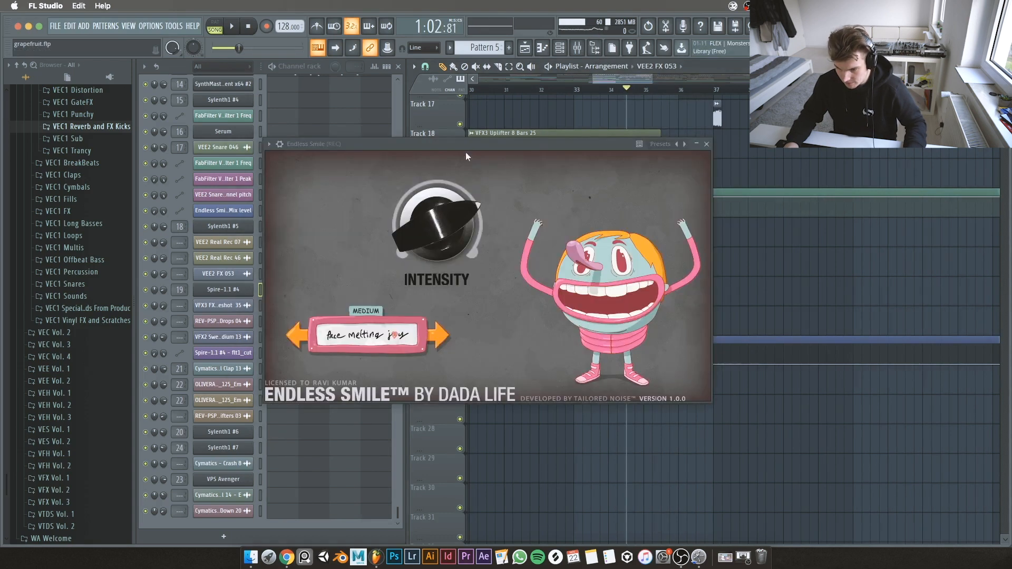
{"action": "left_click_drag", "start_coordinate": [498, 145], "coordinate": [590, 213]}
{"action": "left_click", "coordinate": [799, 212]}
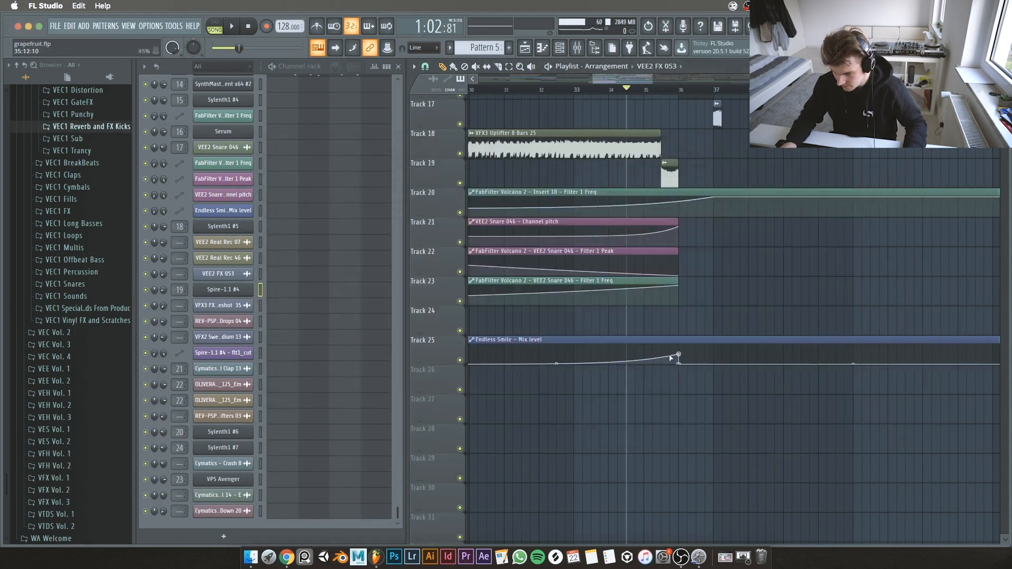
Step: Try a higher peak on Track 25's Endless Smile mix level automation near bar 36, audition the build-up, and undo the change
{"action": "left_click_drag", "start_coordinate": [679, 355], "coordinate": [681, 338]}
{"action": "left_click_drag", "start_coordinate": [639, 78], "coordinate": [634, 78]}
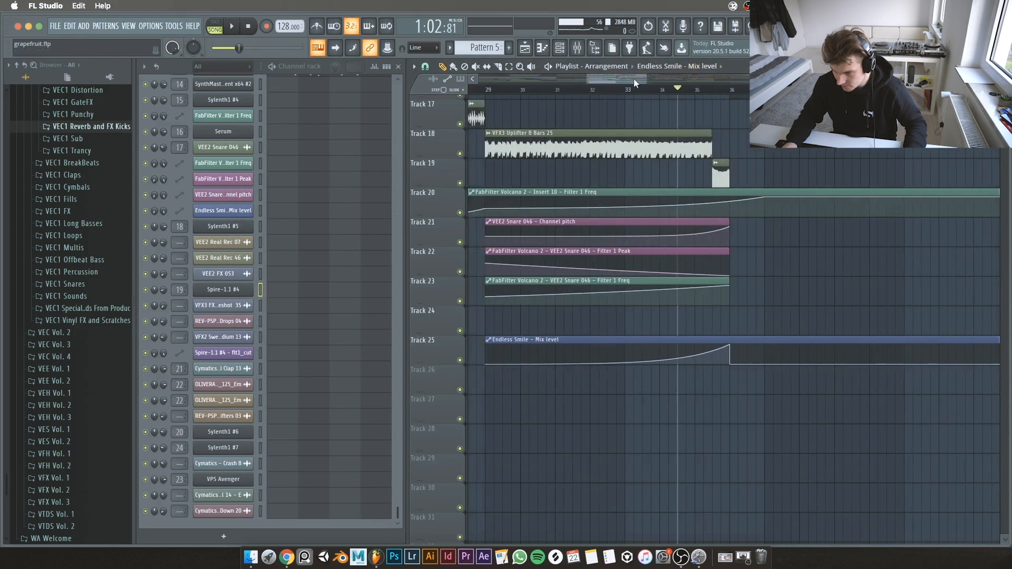
{"action": "left_click", "coordinate": [618, 89]}
{"action": "key", "text": "space"}
{"action": "left_click", "coordinate": [680, 89]}
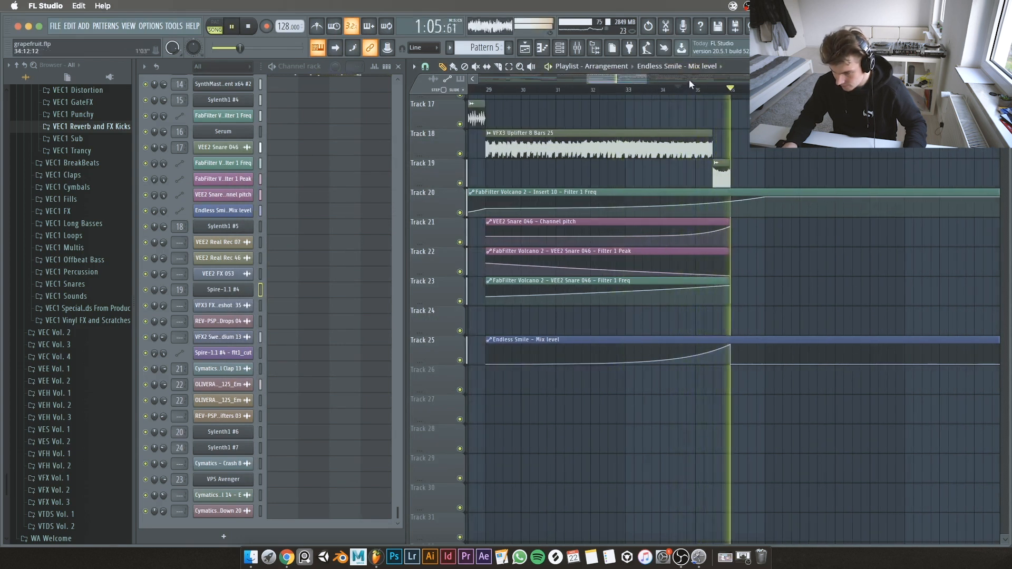
{"action": "key", "text": "space"}
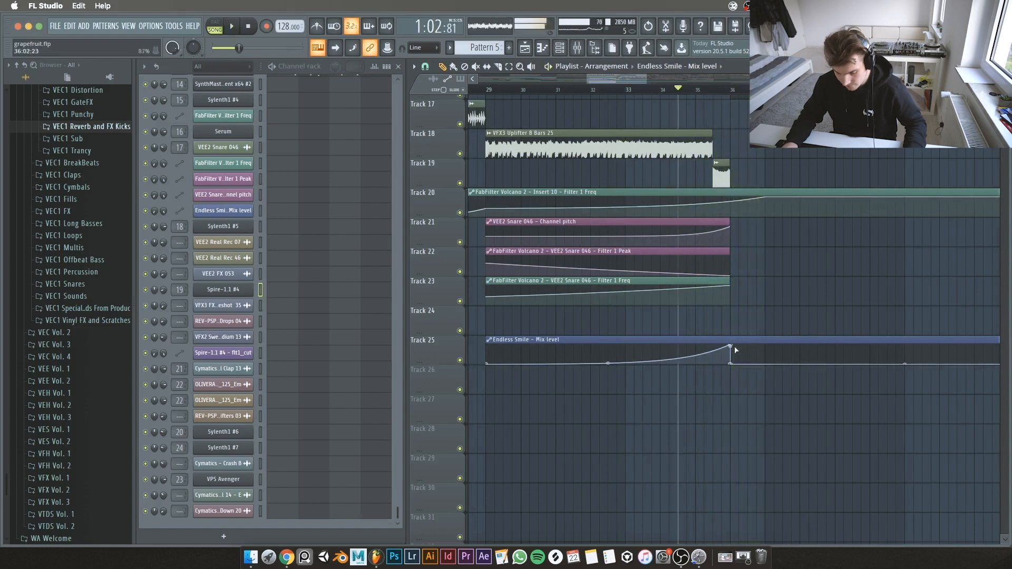
{"action": "key", "text": "super+z"}
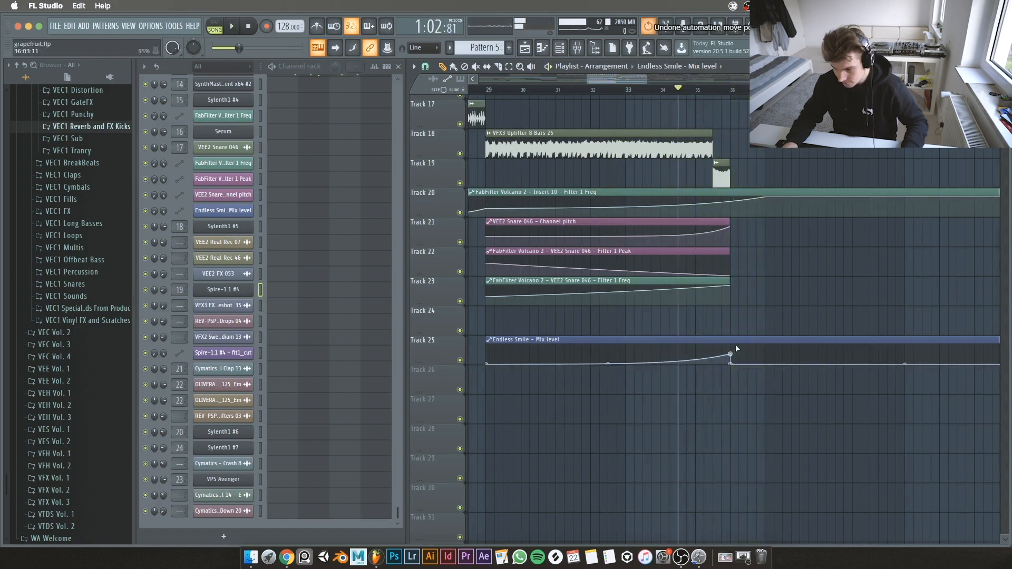
Step: Inspect the Endless Smile plugin from the mixer's effect slots, and close both the plugin and the mixer
{"action": "left_click", "coordinate": [577, 48]}
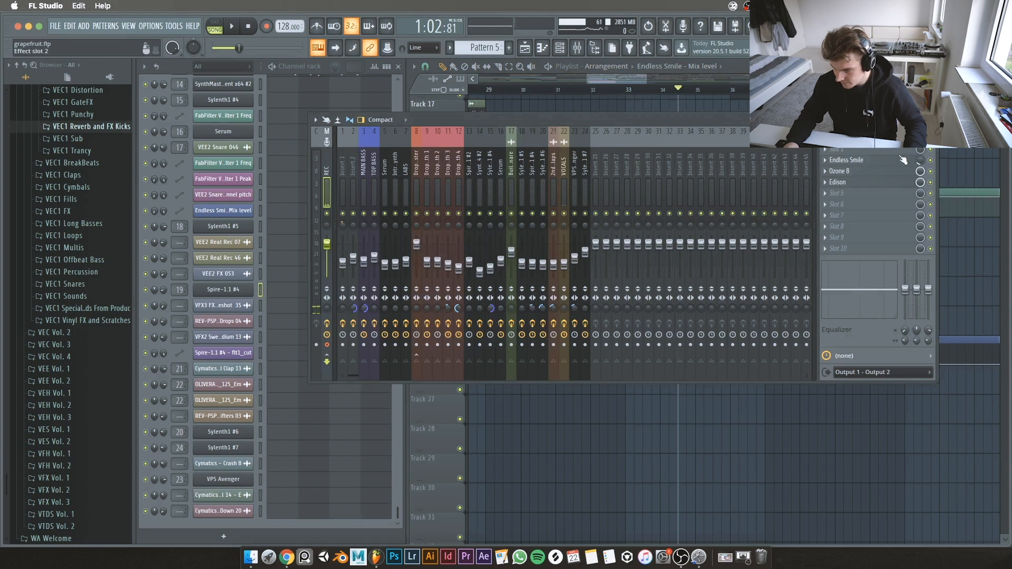
{"action": "left_click", "coordinate": [854, 161]}
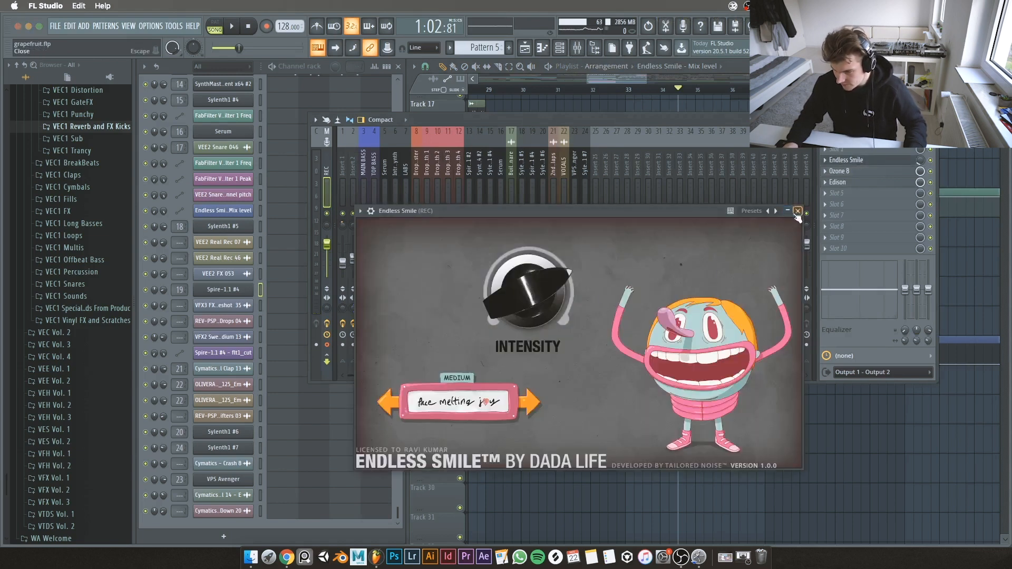
{"action": "left_click", "coordinate": [797, 211]}
{"action": "left_click", "coordinate": [930, 120]}
Step: Review the full arrangement, from the drum and vocal clips on the upper tracks to the automation clips on Tracks 20 to 25
{"action": "scroll", "coordinate": [763, 283], "scroll_direction": "down", "scroll_amount": 8}
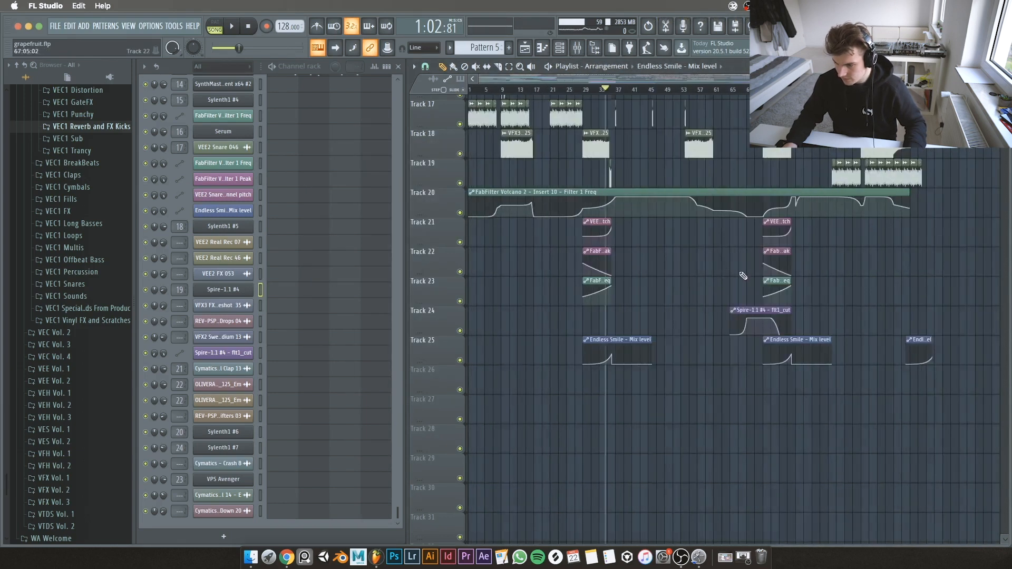
{"action": "scroll", "coordinate": [736, 271], "scroll_direction": "up", "scroll_amount": 10}
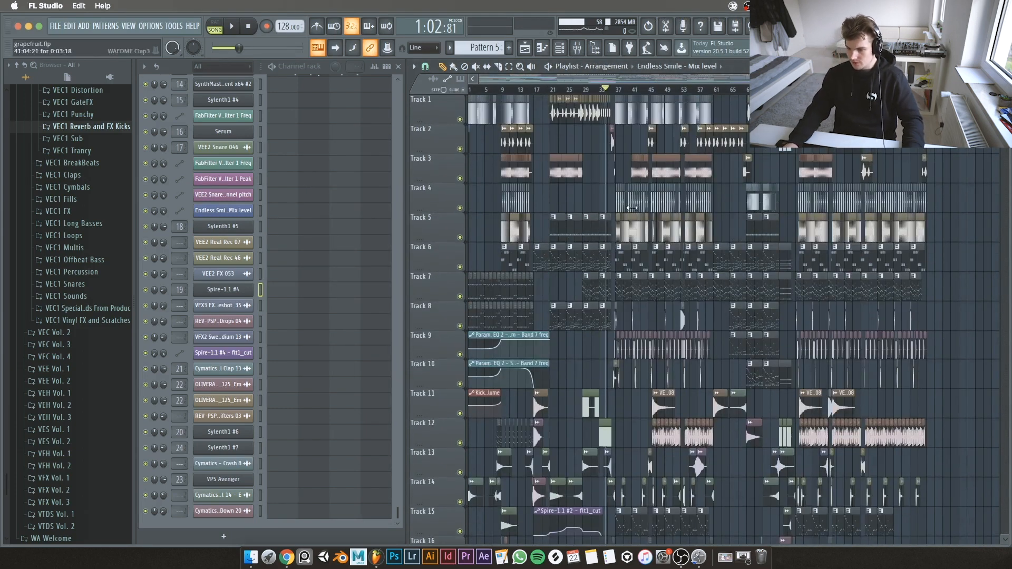
{"action": "scroll", "coordinate": [575, 197], "scroll_direction": "up", "scroll_amount": 8}
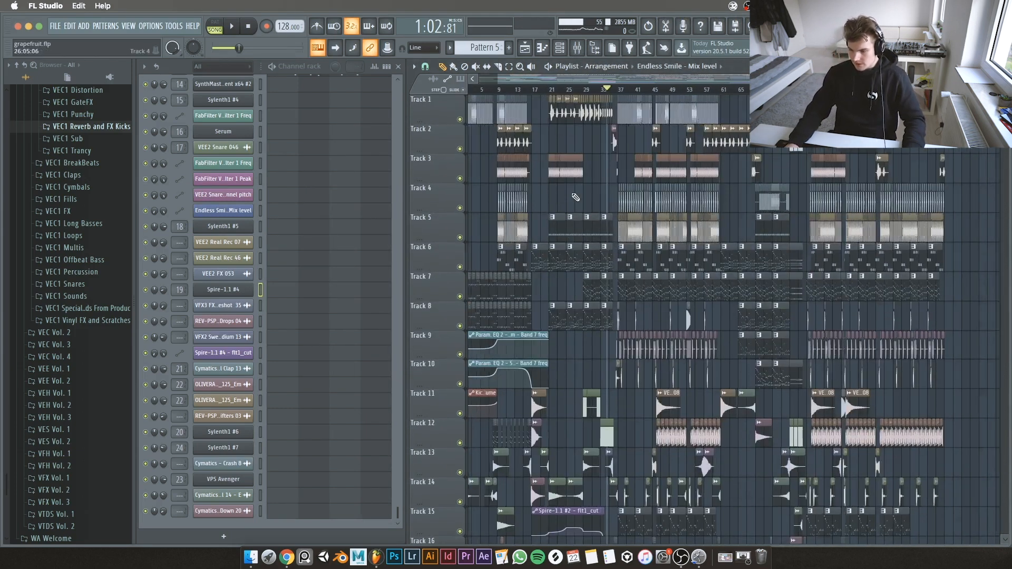
{"action": "scroll", "coordinate": [710, 216], "scroll_direction": "down", "scroll_amount": 8}
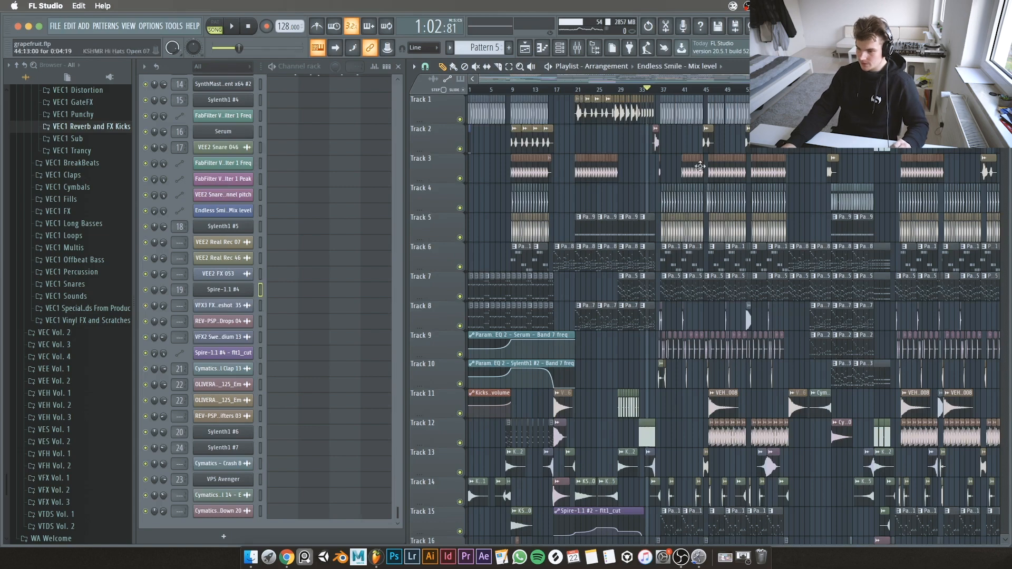
{"action": "left_click_drag", "start_coordinate": [905, 79], "coordinate": [994, 79]}
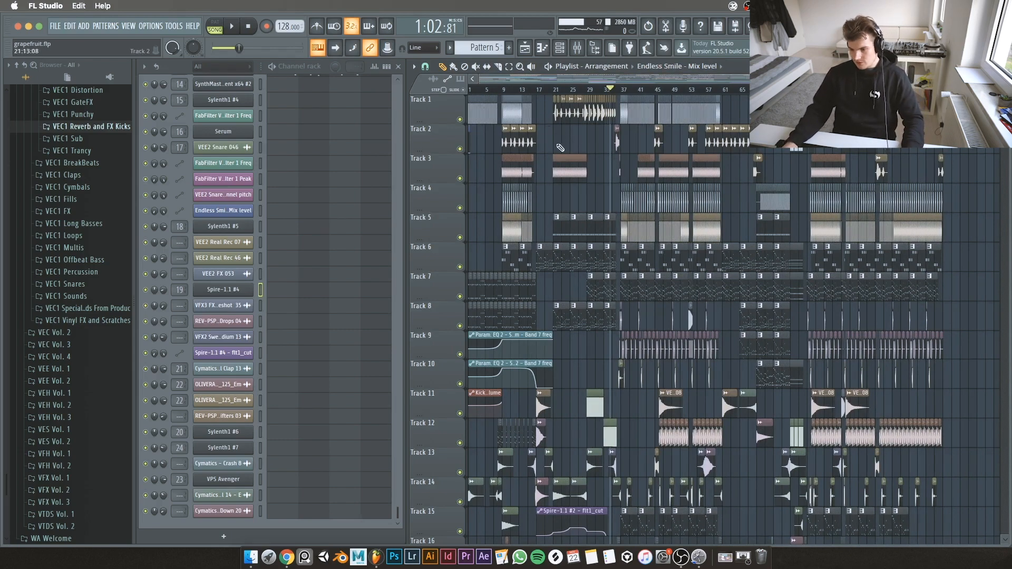
{"action": "scroll", "coordinate": [560, 152], "scroll_direction": "up", "scroll_amount": 5}
{"action": "scroll", "coordinate": [559, 153], "scroll_direction": "down", "scroll_amount": 5}
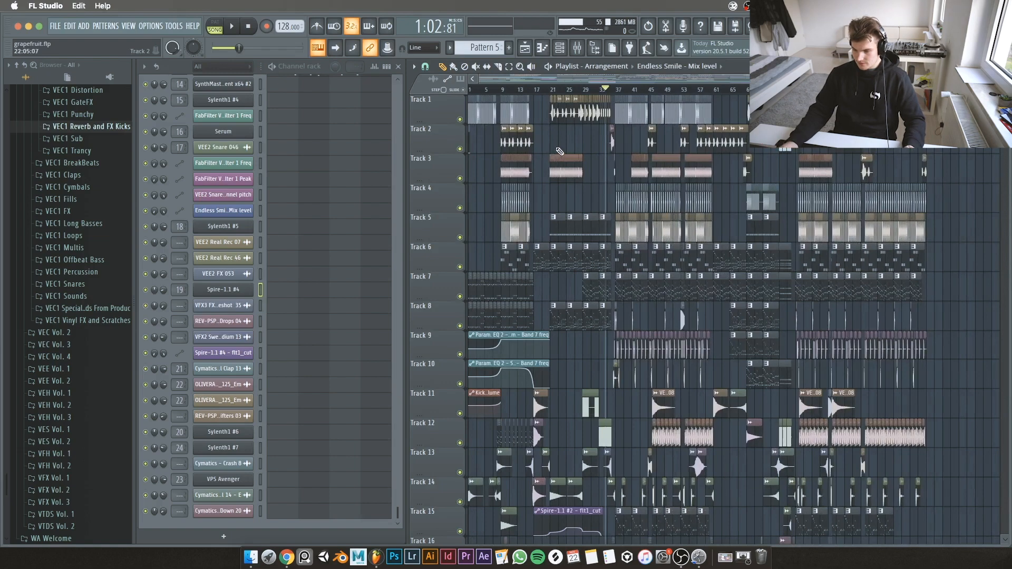
{"action": "scroll", "coordinate": [569, 163], "scroll_direction": "down", "scroll_amount": 10}
{"action": "scroll", "coordinate": [570, 165], "scroll_direction": "up", "scroll_amount": 10}
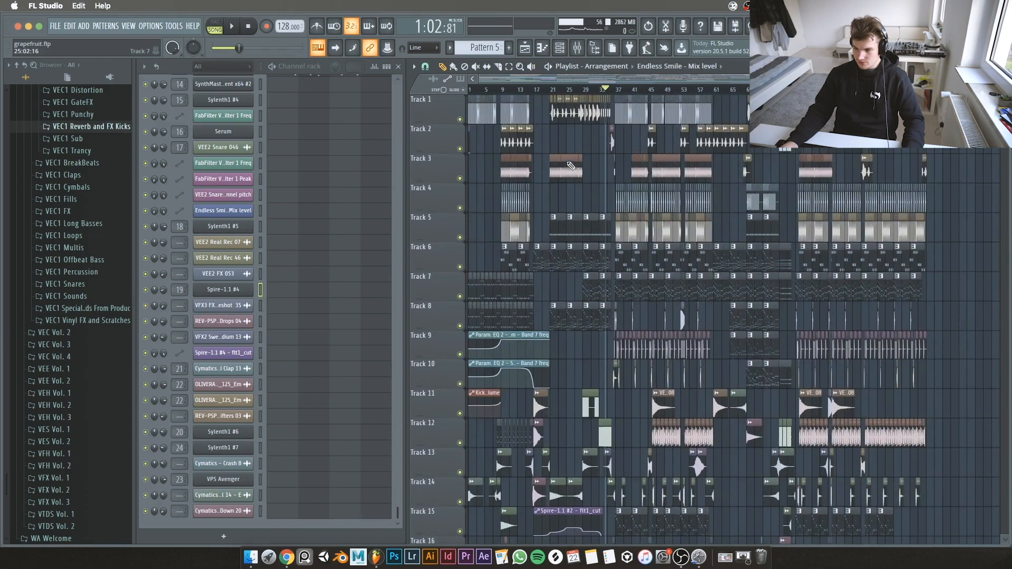